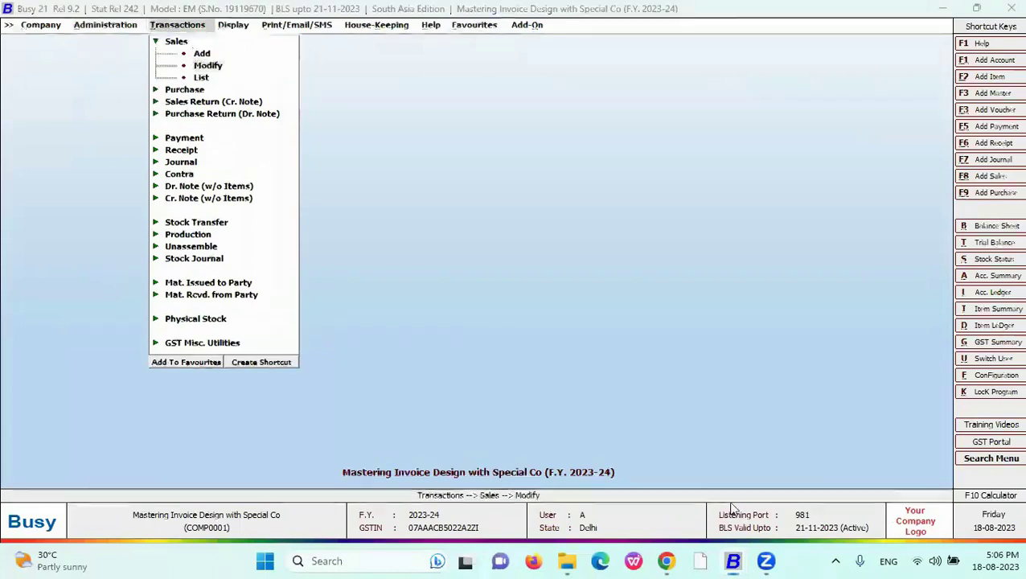
pyautogui.press('Return')
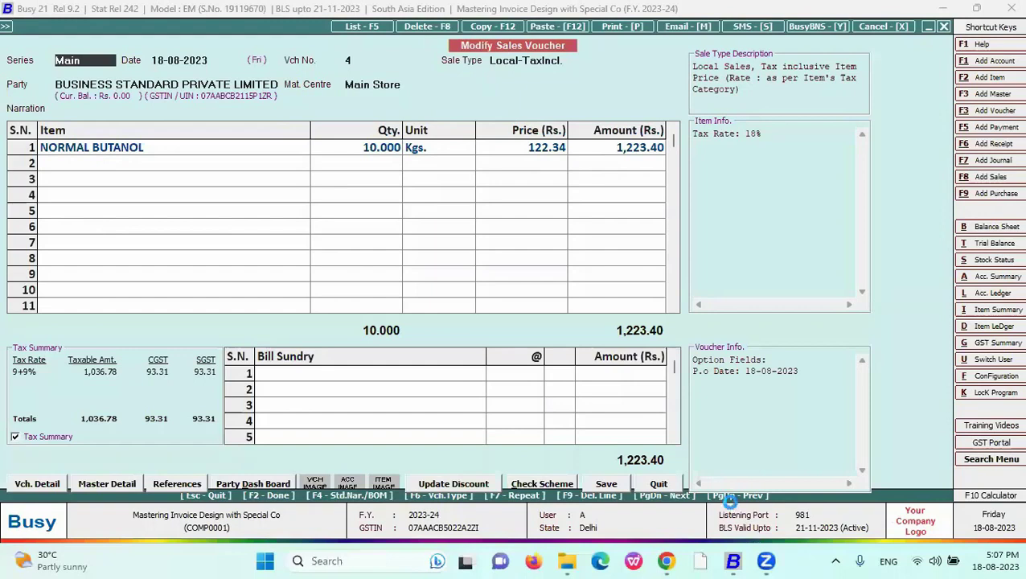
# - Quit the Modify Sales Voucher form and return to the main menu
pyautogui.hotkey('alt', 'Tab')
pyautogui.hotkey('alt', 'Tab')
pyautogui.hotkey('ctrl', 'p')
pyautogui.press('Escape')
pyautogui.press('Escape')
pyautogui.press('Escape')
# - Go to Administration > Configuration in the menu
pyautogui.press('Left')
pyautogui.press('Right')
pyautogui.press('Left')
pyautogui.press('Up')
pyautogui.press('Up')
pyautogui.press('Up')
pyautogui.press('Right')
pyautogui.press('Down')
pyautogui.press('Down')
pyautogui.press('Down')
pyautogui.press('Down')
pyautogui.press('Down')
pyautogui.press('Down')
pyautogui.press('Down')
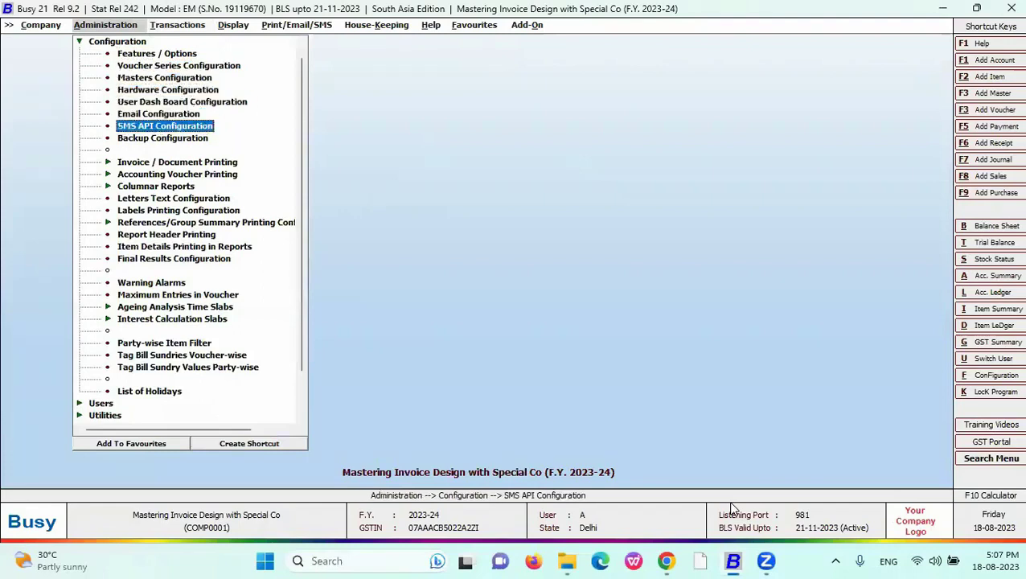
# - Go to Invoice / Document Printing > Advanced, answering No to deleting its shortcut
pyautogui.press('Down')
pyautogui.press('Down')
pyautogui.press('Right')
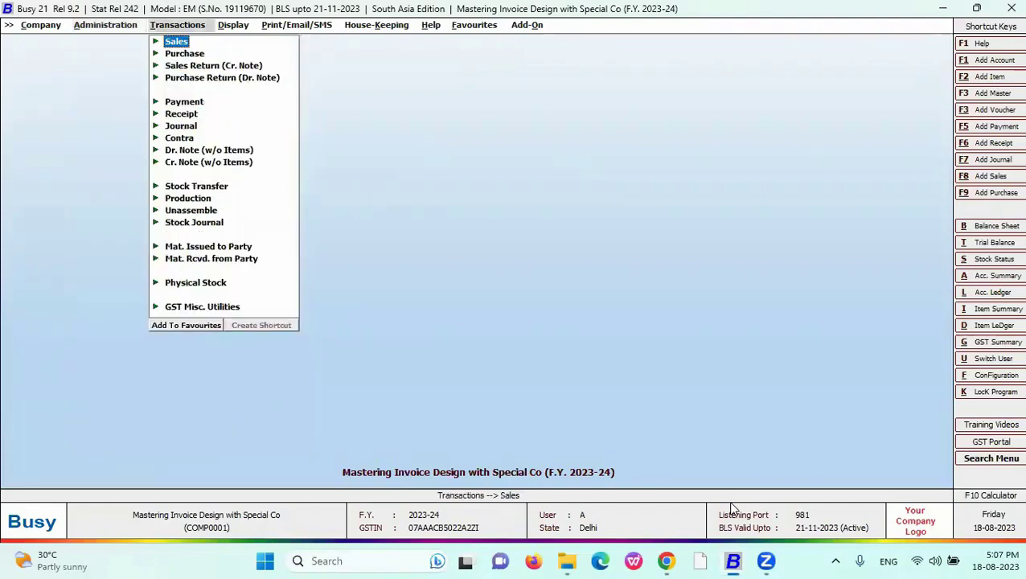
pyautogui.press('Left')
pyautogui.press('Return')
pyautogui.press('Down')
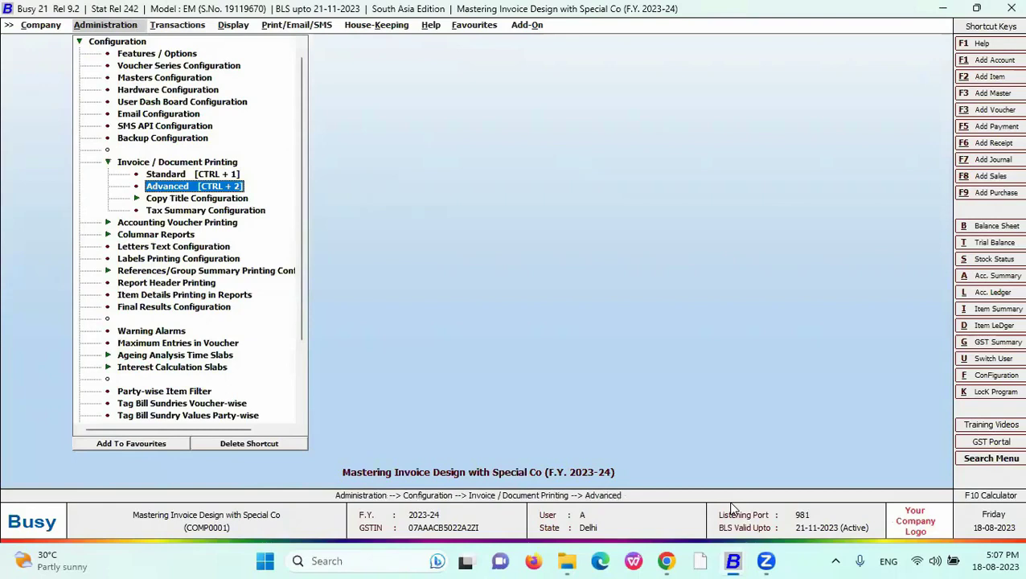
pyautogui.press('Up')
pyautogui.press('Down')
pyautogui.click(254, 444)
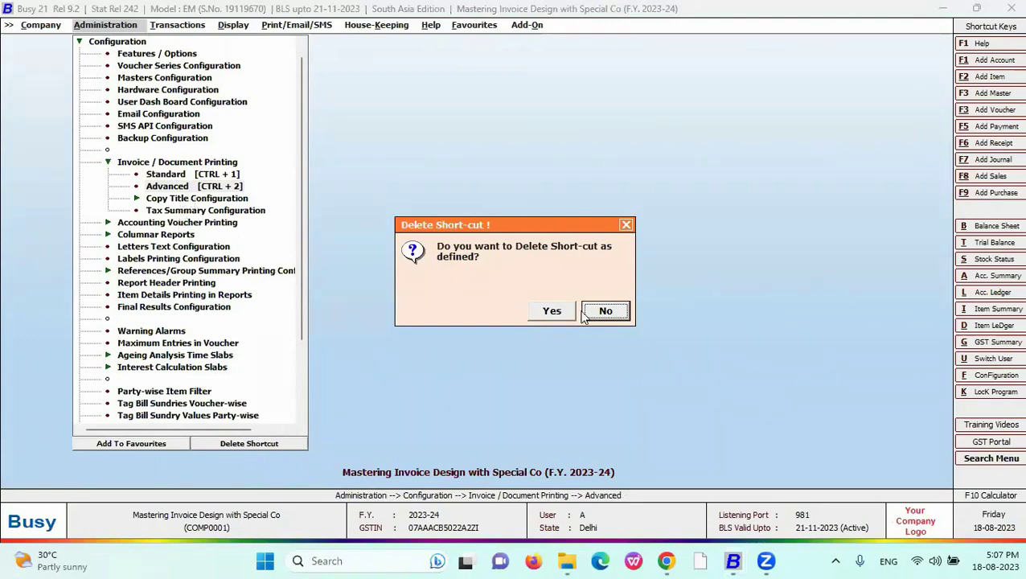
pyautogui.click(606, 311)
# - Open the Advanced Document Configuration listing the Sales Invoice formats
pyautogui.hotkey('alt', 't')
pyautogui.press('Return')
pyautogui.press('m')
pyautogui.press('Return')
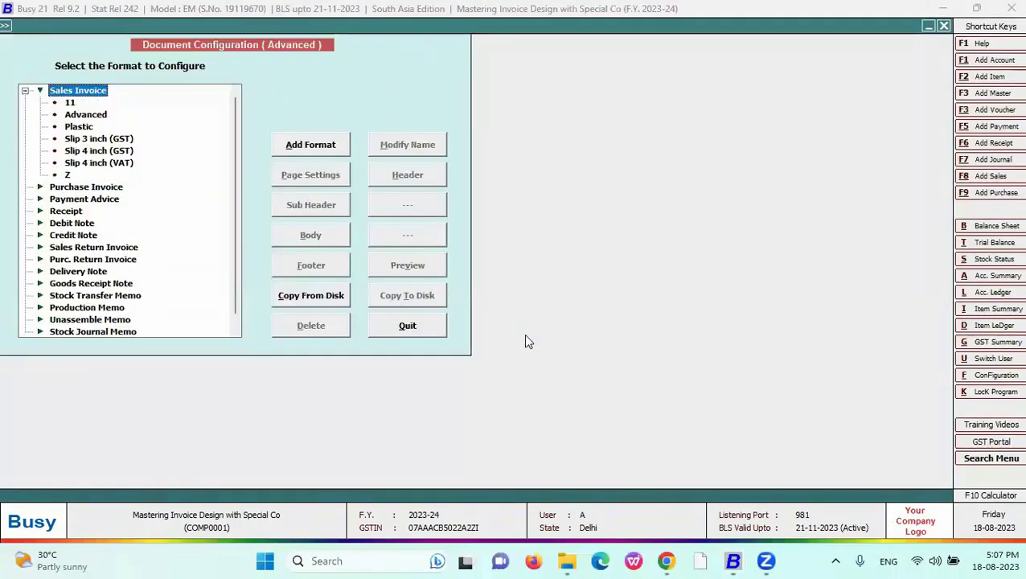
# - Add a Sales Invoice format called 'New' and open its Header configuration
pyautogui.press('Down')
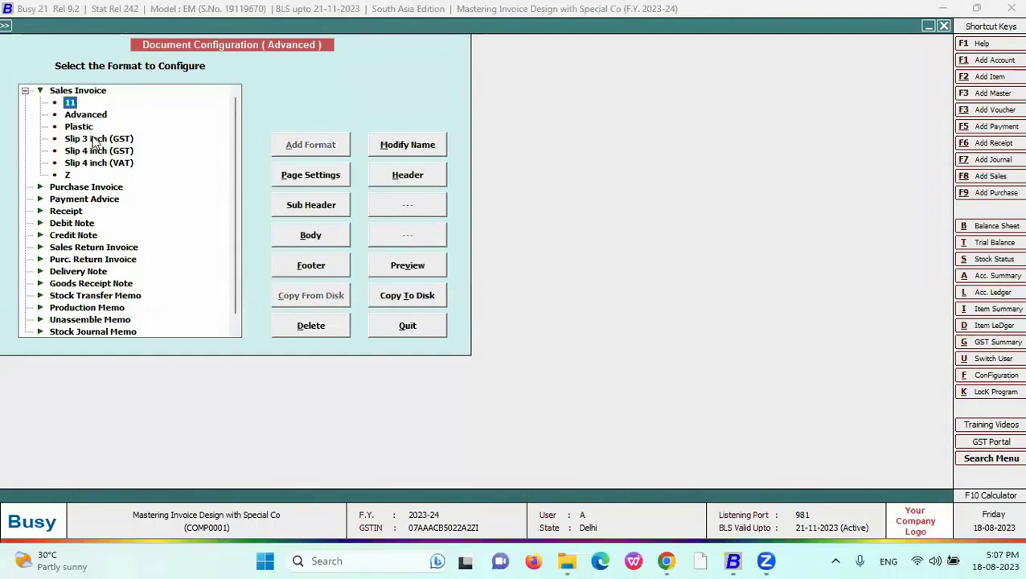
pyautogui.press('Up')
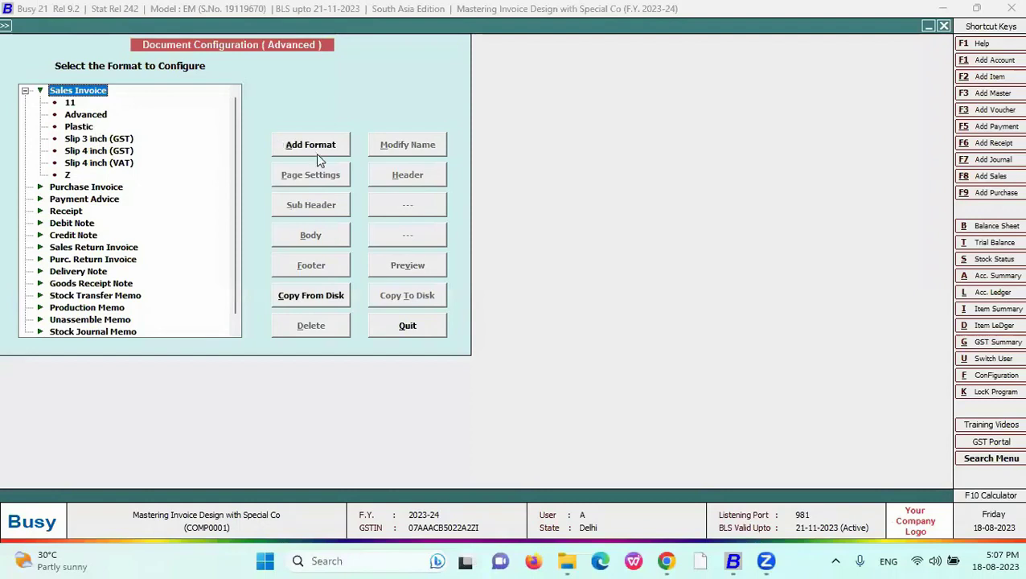
pyautogui.click(313, 150)
pyautogui.write('New')
pyautogui.press('Return')
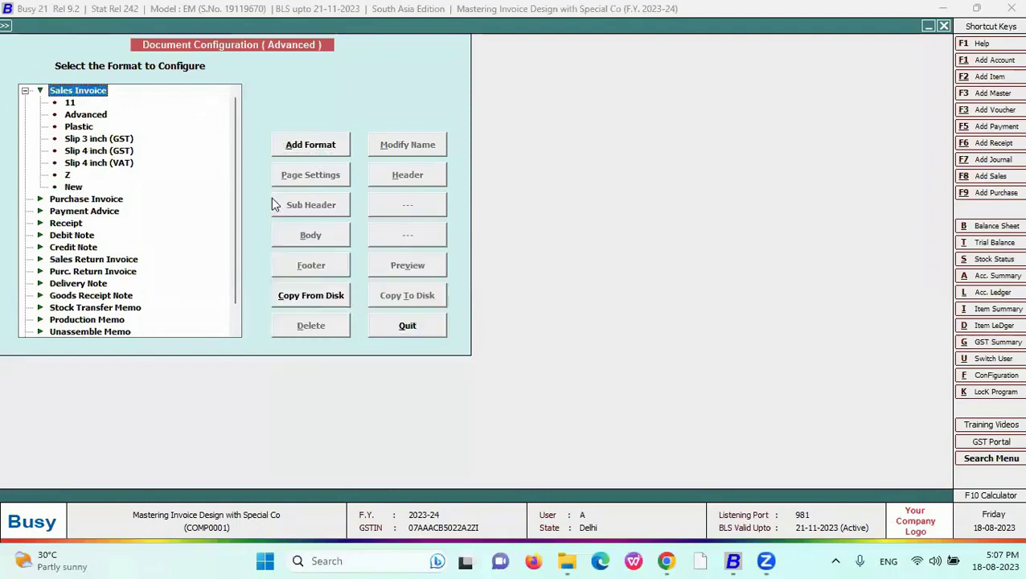
pyautogui.click(74, 187)
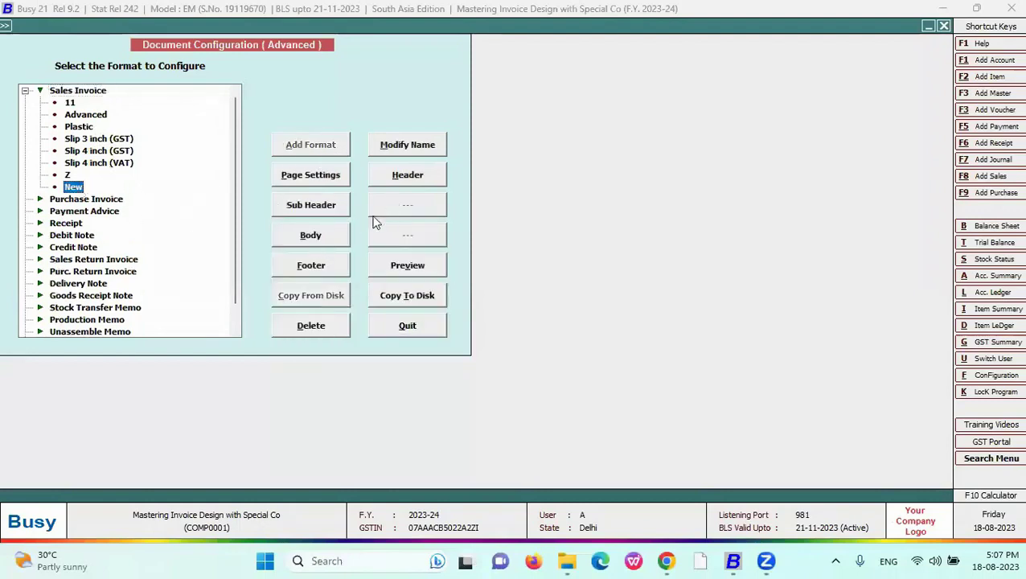
pyautogui.click(387, 182)
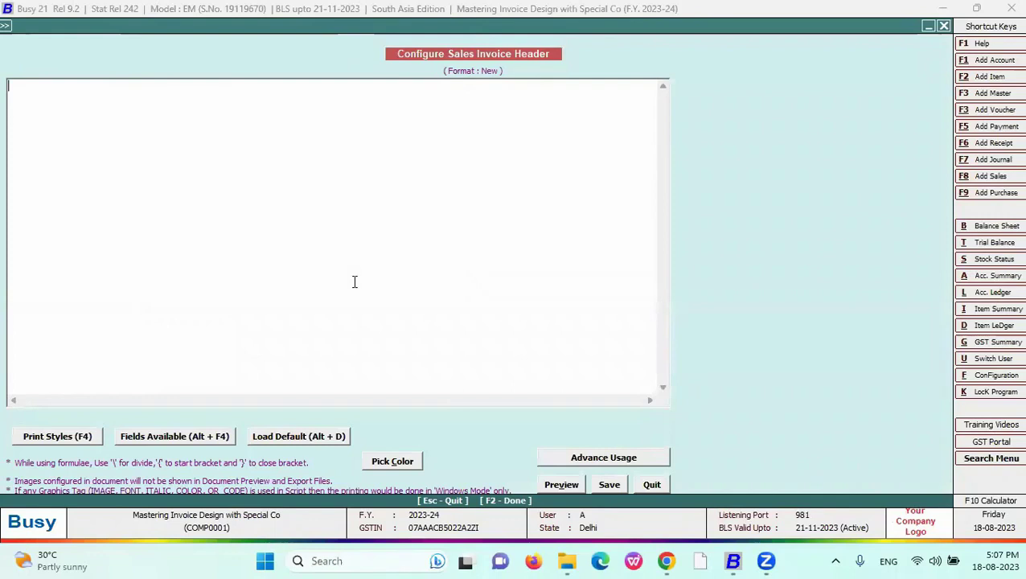
# - Insert a STATIC_TEXT field reading 'BUSY INFOTECH PVT LTD' with width 80
pyautogui.click(188, 440)
pyautogui.doubleClick(746, 361)
pyautogui.moveTo(98, 86); pyautogui.dragTo(18, 86)
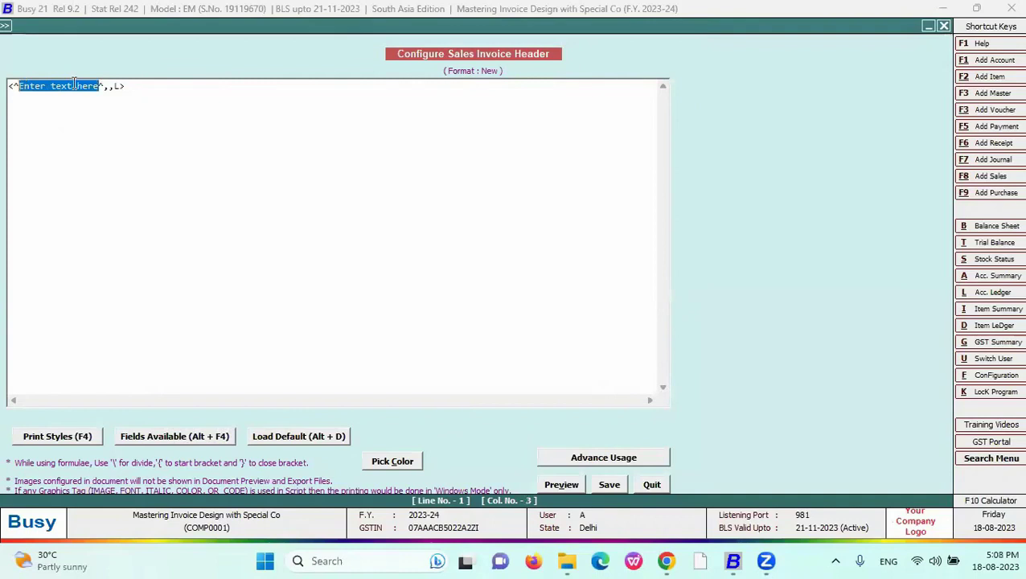
pyautogui.write('BUSY INFOT')
pyautogui.write('ECH PVT ')
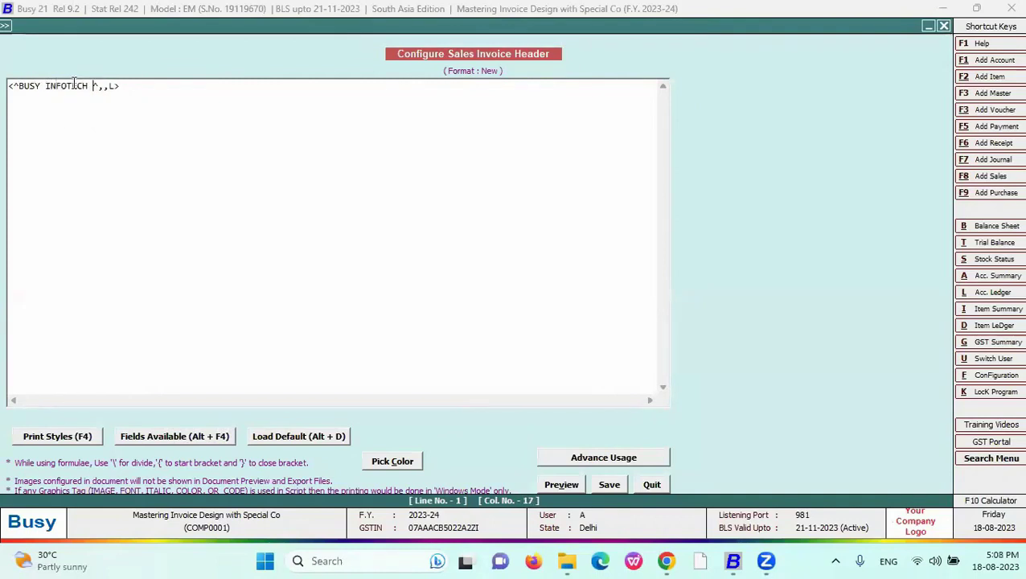
pyautogui.write('LTD')
pyautogui.click(144, 86)
pyautogui.write('80')
# - Preview the company-name header printout, then return to the header line
pyautogui.click(569, 490)
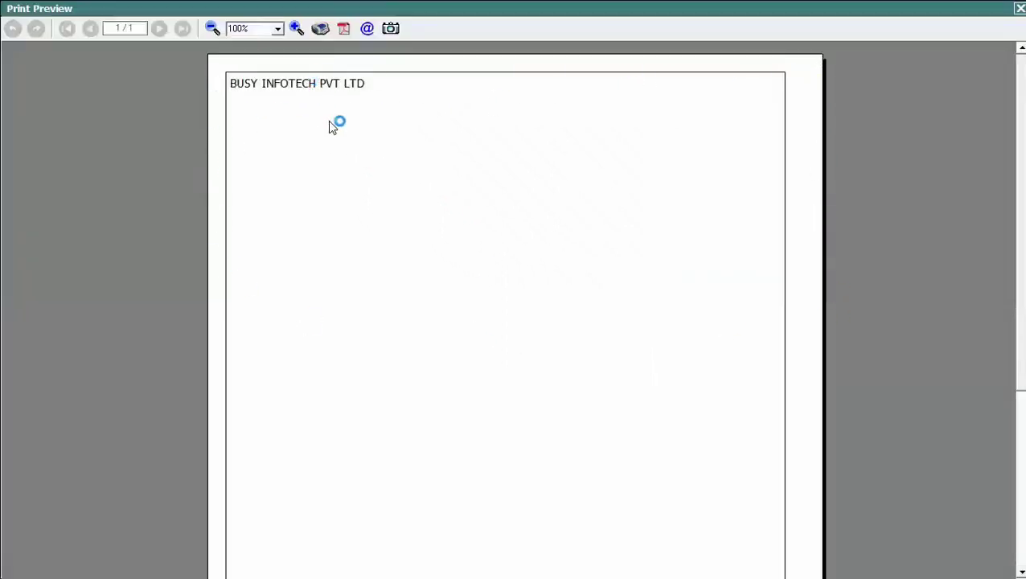
pyautogui.press('Escape')
pyautogui.doubleClick(146, 85)
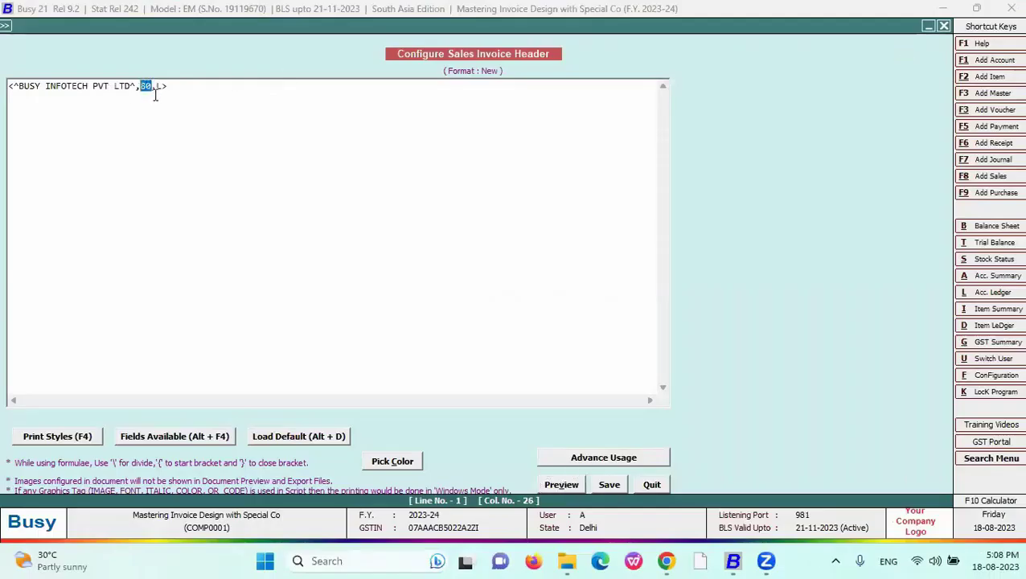
pyautogui.click(11, 86)
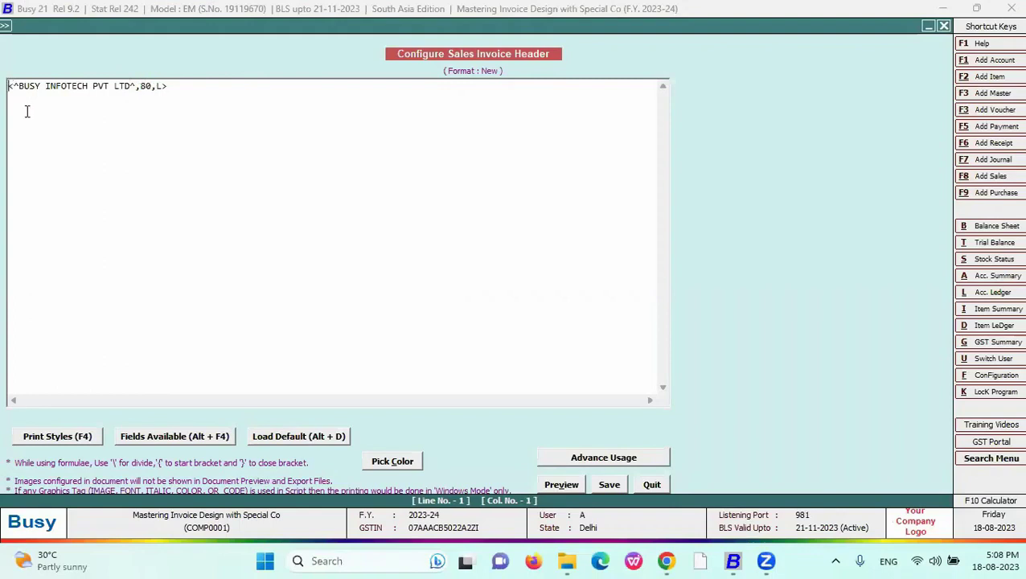
# - Decline restoring the default header and insert <CPI12_ON> at the line start
pyautogui.click(293, 446)
pyautogui.click(595, 315)
pyautogui.click(71, 441)
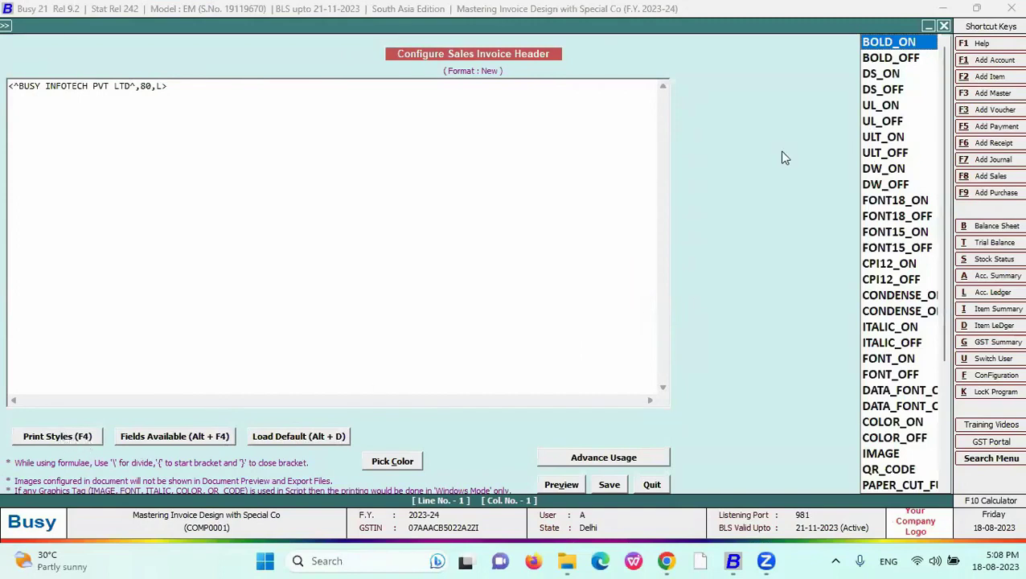
pyautogui.press('Down')
pyautogui.press('Down')
pyautogui.press('Down')
pyautogui.press('Down')
pyautogui.press('Down')
pyautogui.press('Down')
pyautogui.press('Down')
pyautogui.press('Down')
pyautogui.press('Down')
pyautogui.press('Down')
pyautogui.press('Down')
pyautogui.press('Down')
pyautogui.press('Down')
pyautogui.press('Down')
pyautogui.press('Down')
pyautogui.press('Down')
pyautogui.press('Down')
pyautogui.press('Down')
pyautogui.press('Down')
pyautogui.press('Down')
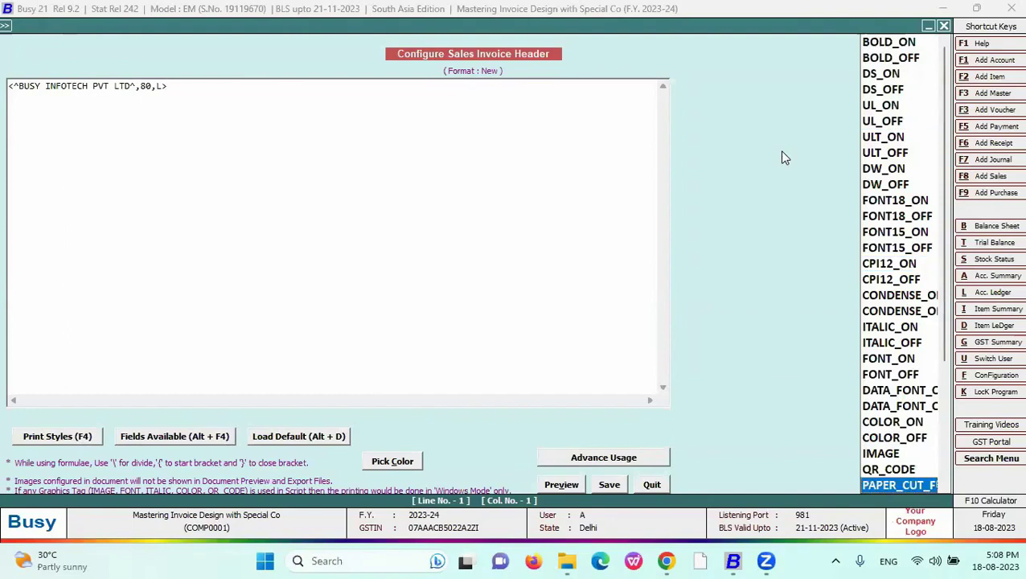
pyautogui.press('Down')
pyautogui.press('Down')
pyautogui.press('Down')
pyautogui.press('Down')
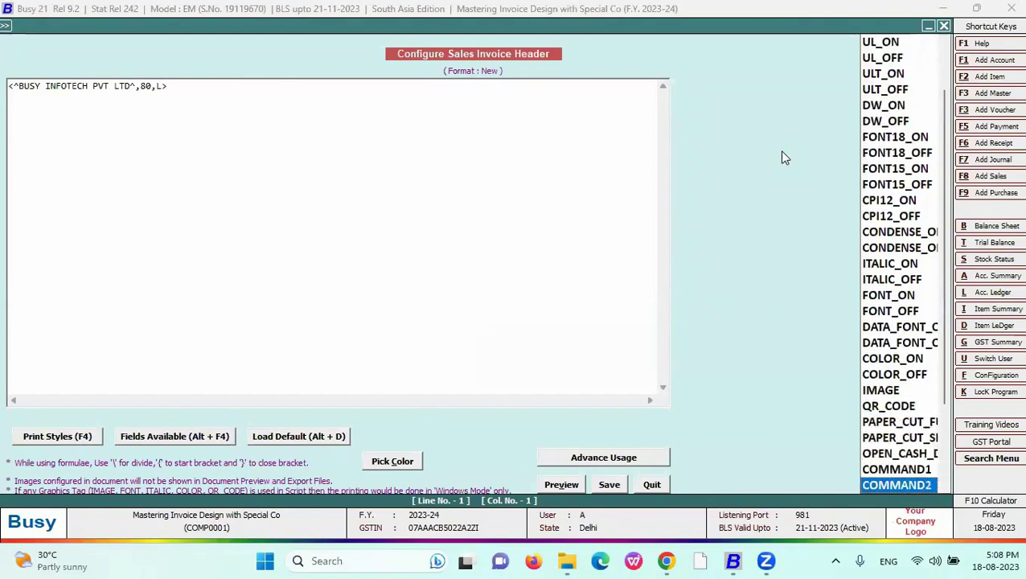
pyautogui.click(899, 200)
pyautogui.press('Return')
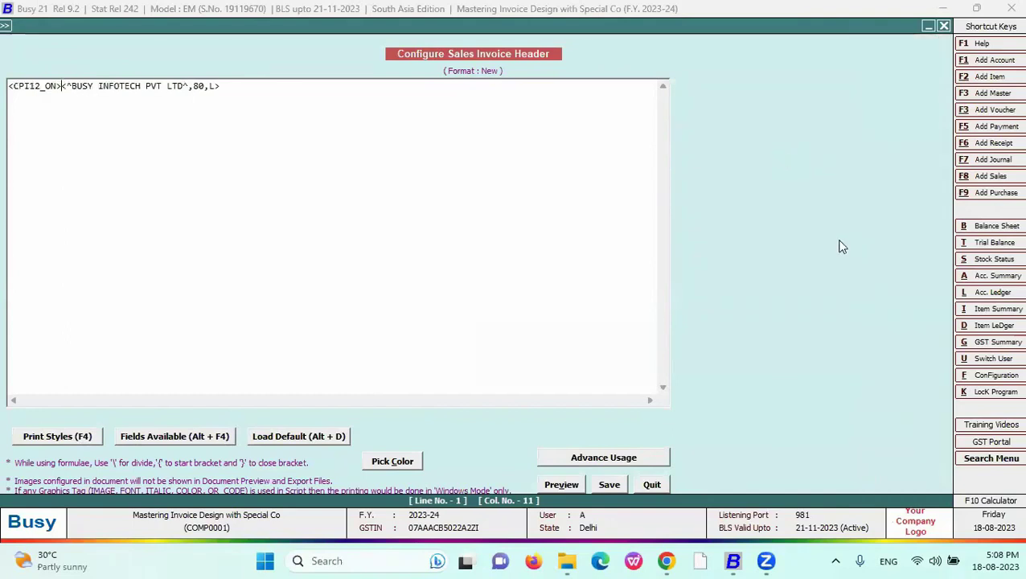
# - Change the company-name field width from 80 to 96
pyautogui.click(217, 89)
pyautogui.click(63, 89)
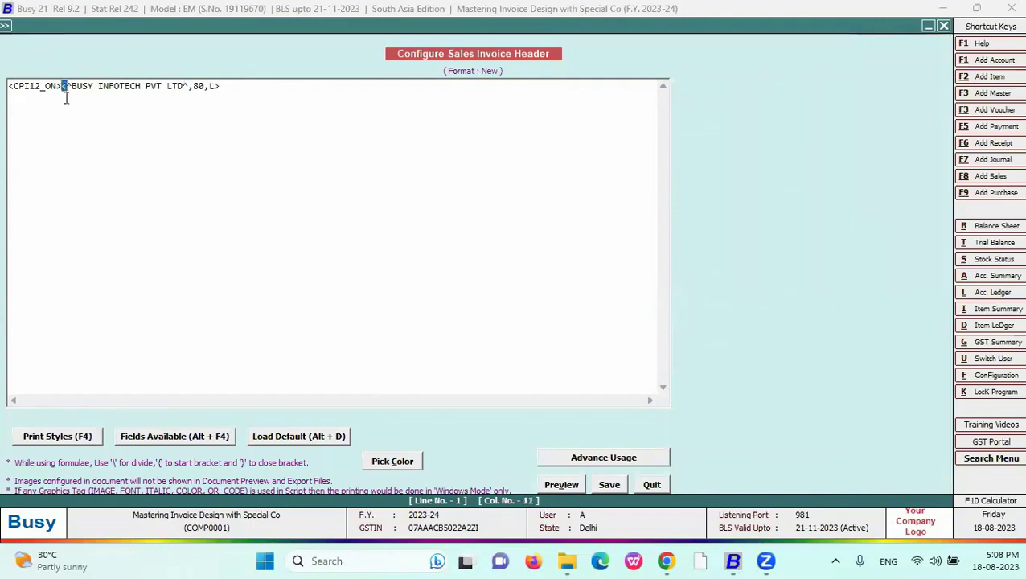
pyautogui.press('Right')
pyautogui.press('Right')
pyautogui.press('Right')
pyautogui.press('Right')
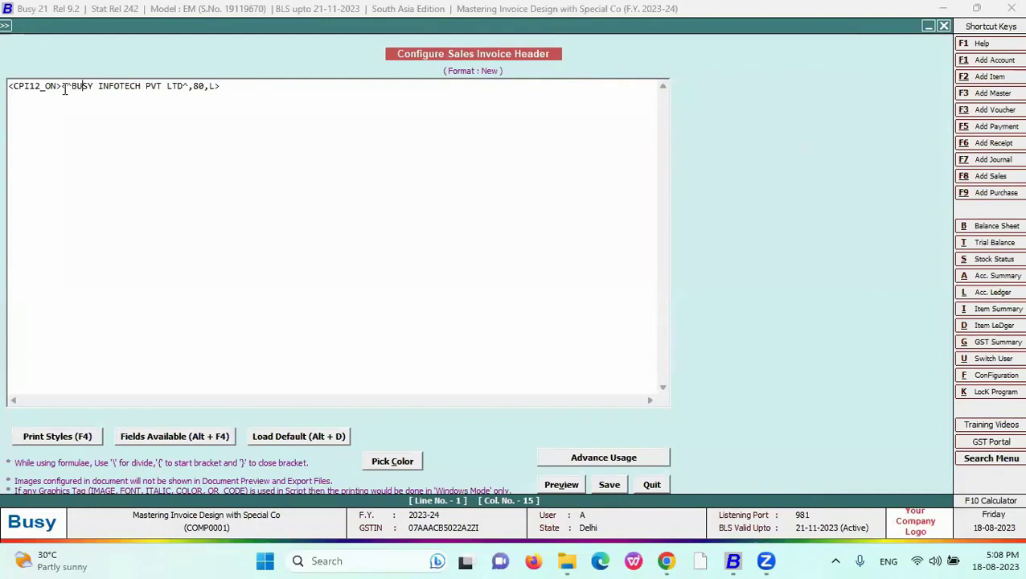
pyautogui.click(66, 90)
pyautogui.doubleClick(67, 87)
pyautogui.click(65, 89)
pyautogui.click(135, 90)
pyautogui.moveTo(71, 86); pyautogui.dragTo(183, 86)
pyautogui.click(187, 86)
pyautogui.click(70, 86)
pyautogui.hotkey('shift', 'Left')
pyautogui.click(184, 86)
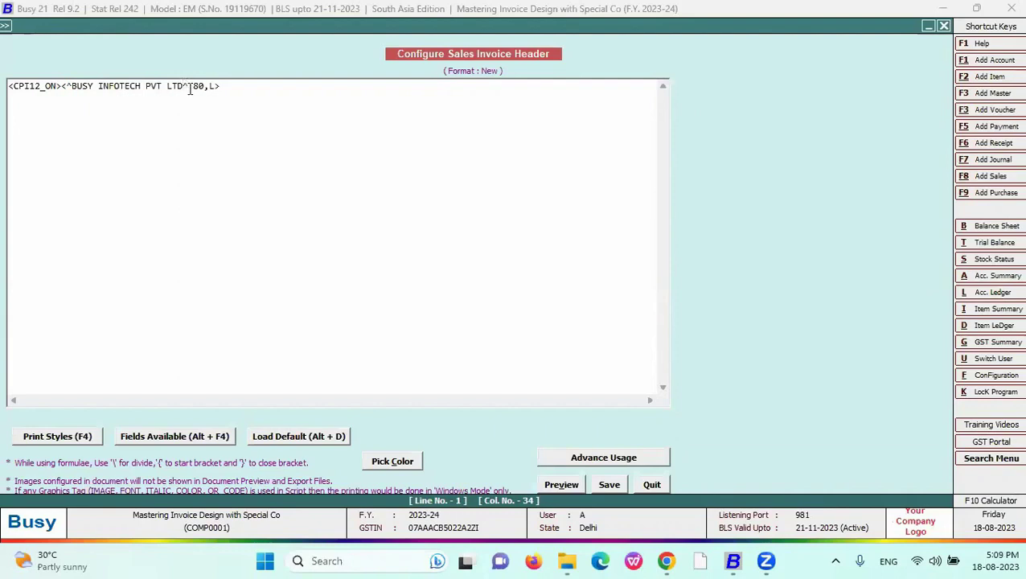
pyautogui.moveTo(206, 87); pyautogui.dragTo(193, 86)
pyautogui.write('96')
# - Add <CPI12_OFF> at the line end and preview the CPI12 header
pyautogui.moveTo(64, 86); pyautogui.dragTo(8, 86)
pyautogui.click(220, 86)
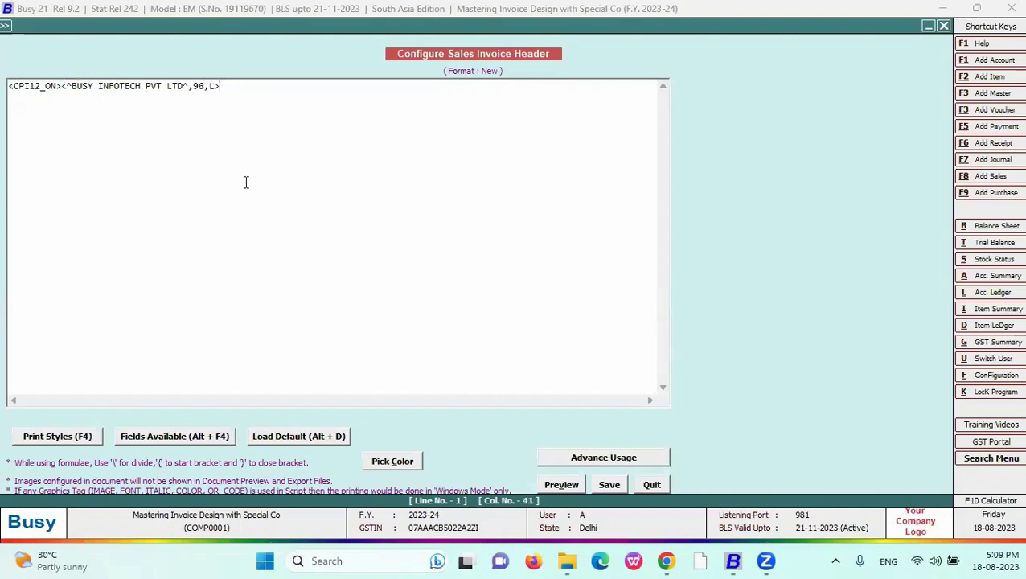
pyautogui.write('<')
pyautogui.press('Down')
pyautogui.press('Return')
pyautogui.click(561, 485)
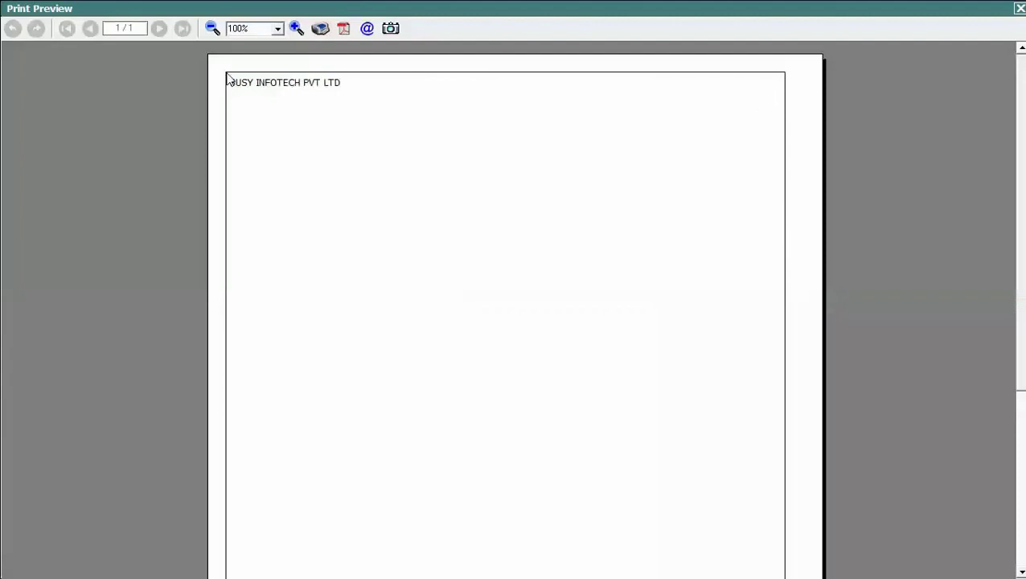
pyautogui.click(1020, 8)
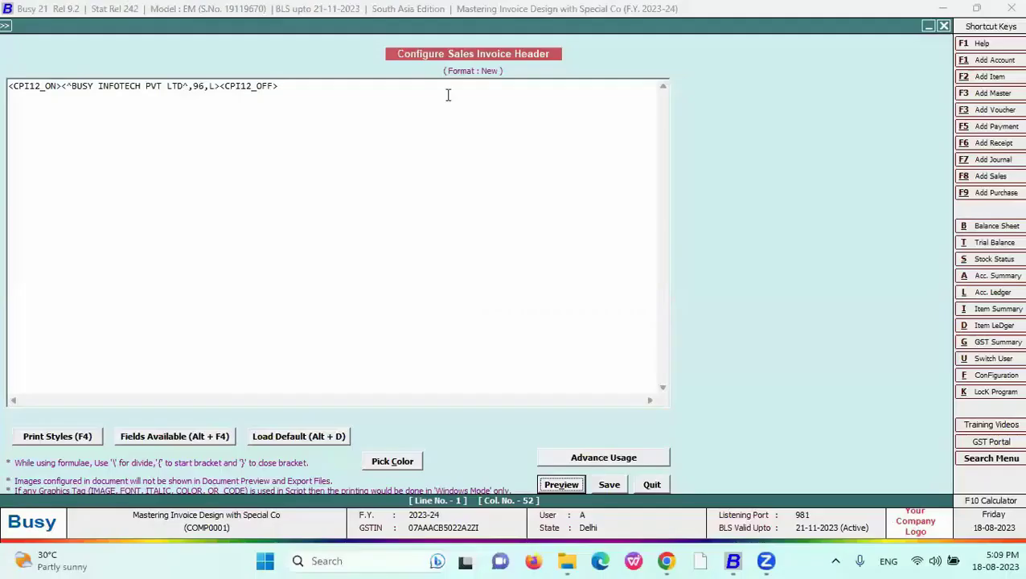
# - Remove the CPI12_ON and CPI12_OFF codes and preview the plain header
pyautogui.moveTo(280, 87); pyautogui.dragTo(221, 88)
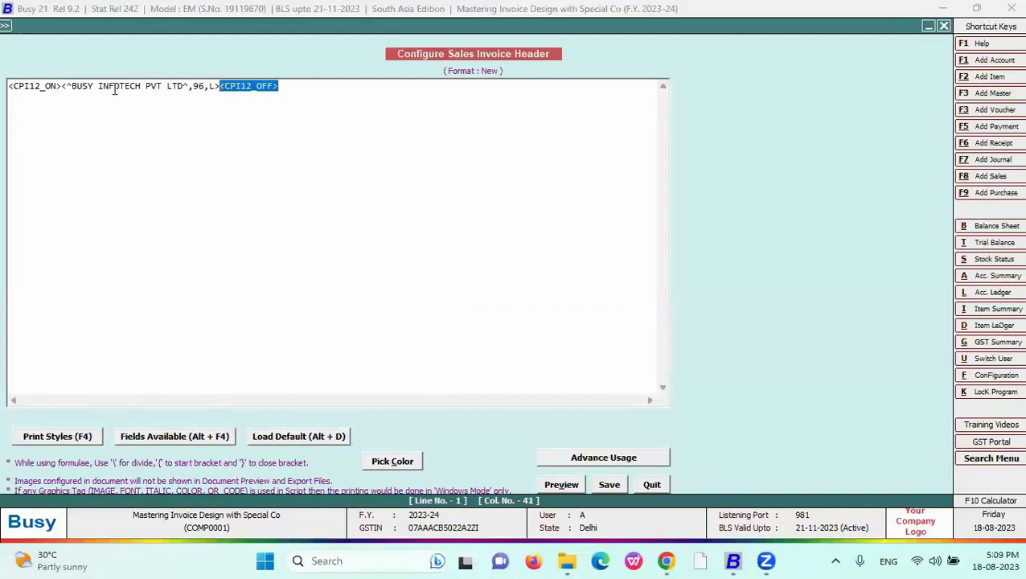
pyautogui.press('Delete')
pyautogui.moveTo(62, 86); pyautogui.dragTo(7, 85)
pyautogui.press('Delete')
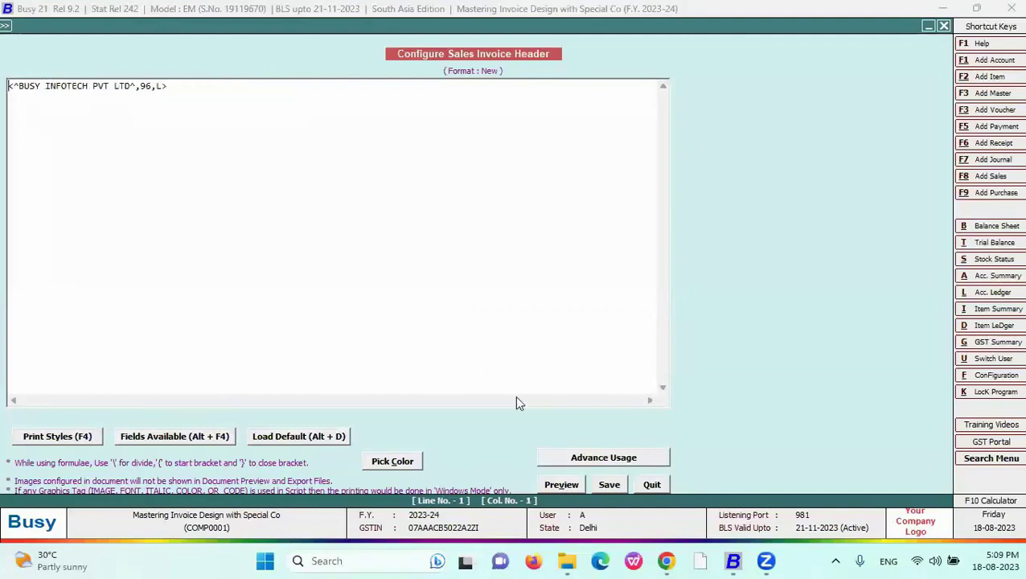
pyautogui.click(561, 484)
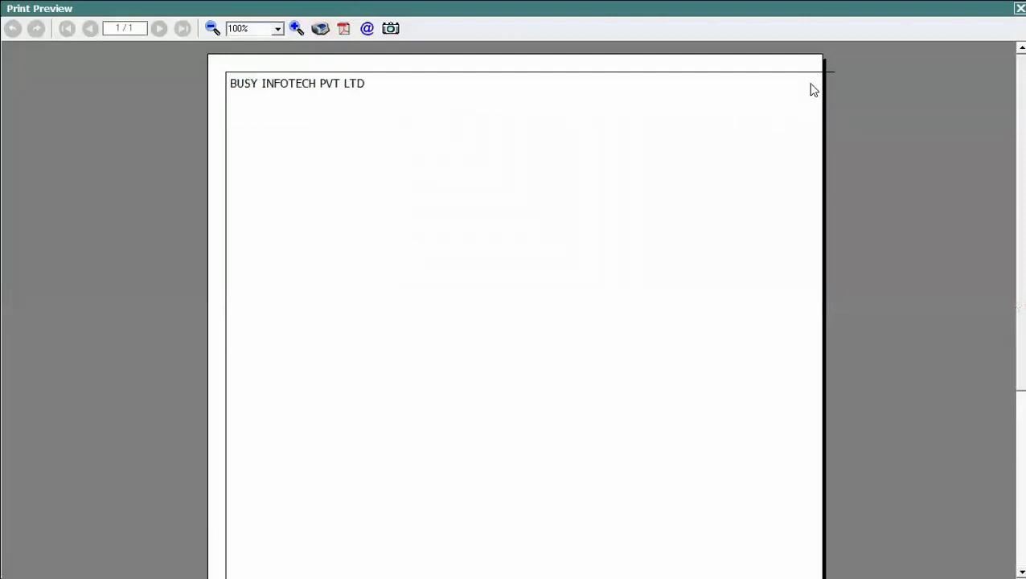
pyautogui.press('Escape')
# - Re-insert <CPI12_ON> at the line start and <CPI12_OFF> at the end via F4
pyautogui.click(168, 84)
pyautogui.click(10, 91)
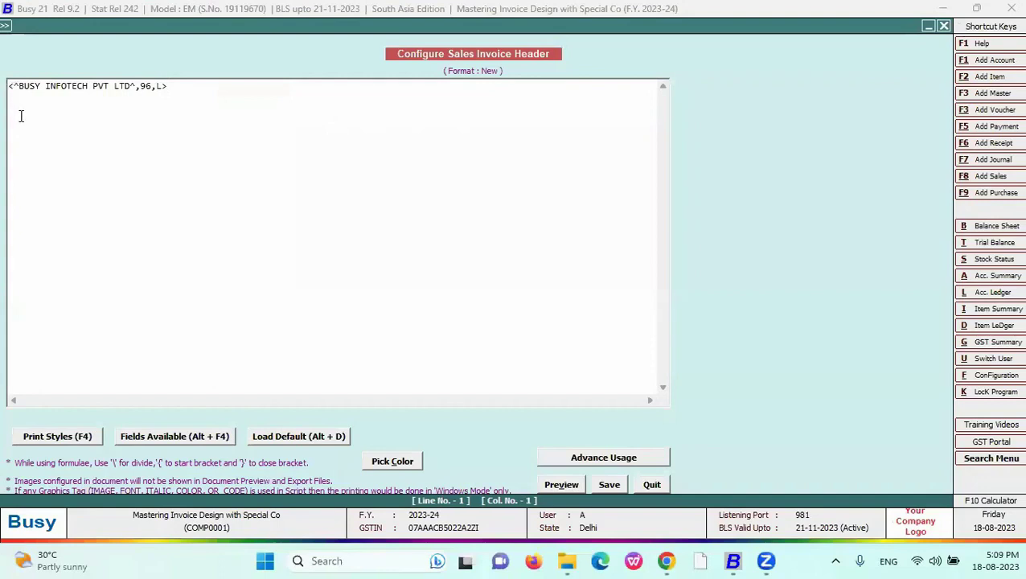
pyautogui.press('F4')
pyautogui.press('Up')
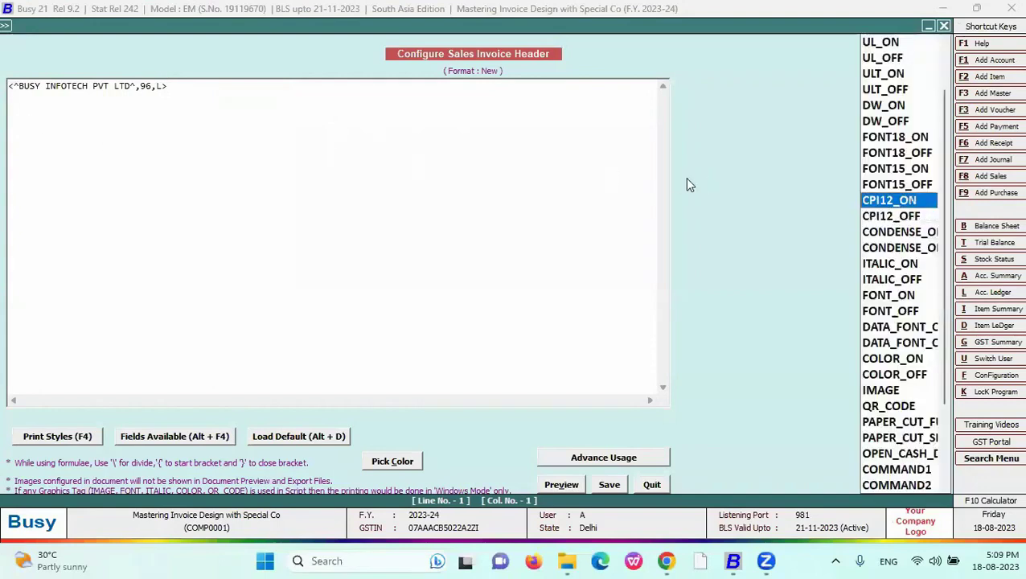
pyautogui.press('Return')
pyautogui.click(231, 86)
pyautogui.press('F4')
pyautogui.press('Down')
pyautogui.press('Return')
# - Preview the CPI12 header, then bring up the Fonts and Characters slide
pyautogui.click(564, 479)
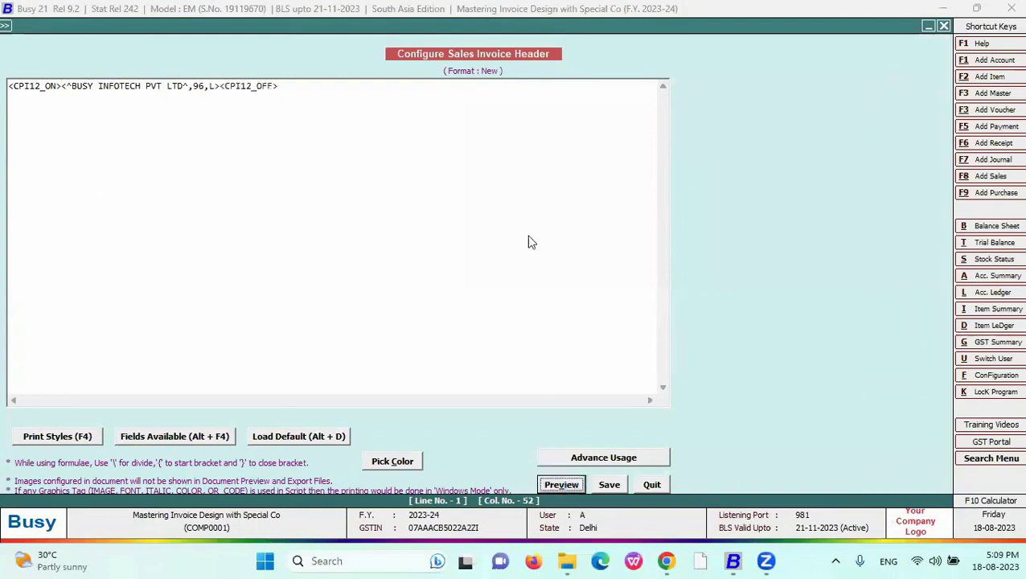
pyautogui.press('Escape')
pyautogui.hotkey('alt', 'Tab')
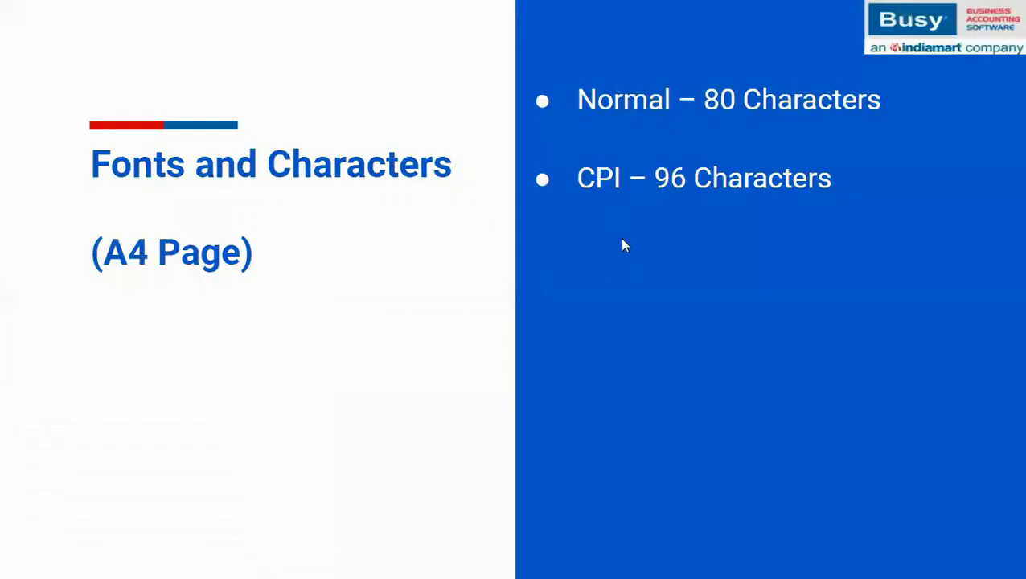
# - Reveal the Condensed 136 Characters bullet, then delete <CPI12_OFF> and <CPI12_ON> from the header
pyautogui.click(622, 240)
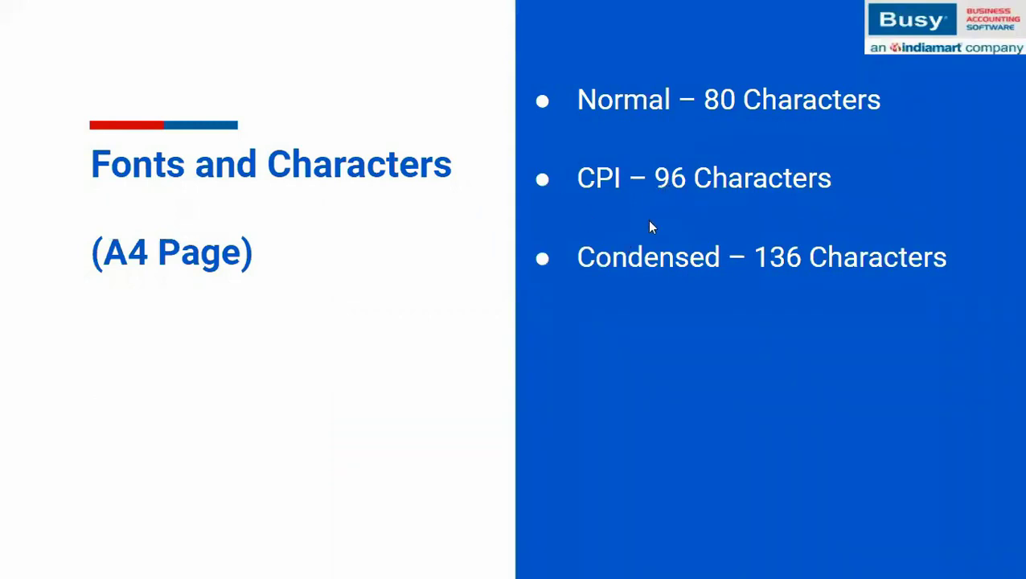
pyautogui.hotkey('alt', 'Tab')
pyautogui.moveTo(277, 87); pyautogui.dragTo(222, 91)
pyautogui.press('Delete')
pyautogui.moveTo(61, 88); pyautogui.dragTo(8, 88)
pyautogui.press('Delete')
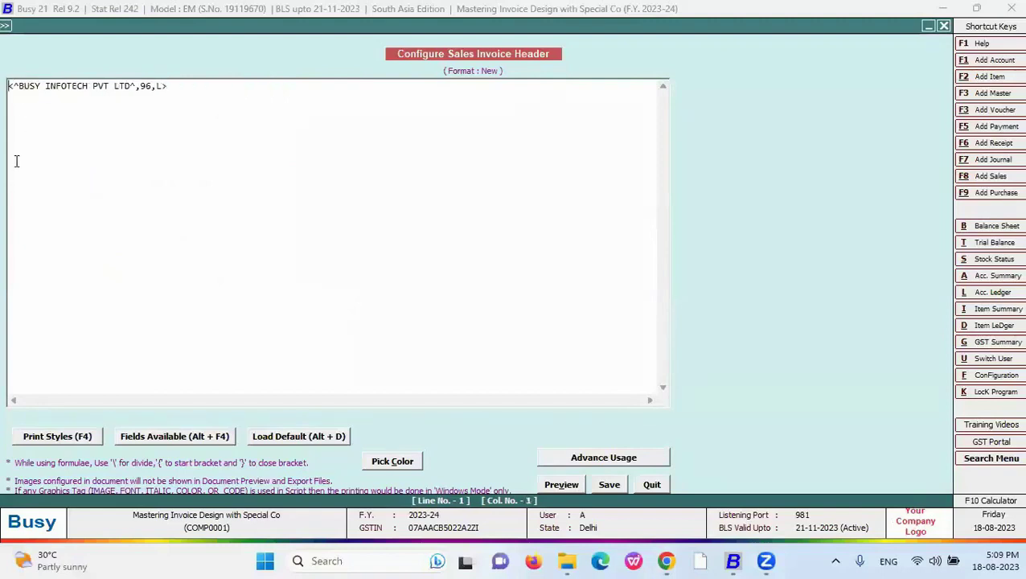
# - Wrap the header line in <CONDENSE_ON> and <CONDENSE_OFF> and preview it
pyautogui.click(23, 439)
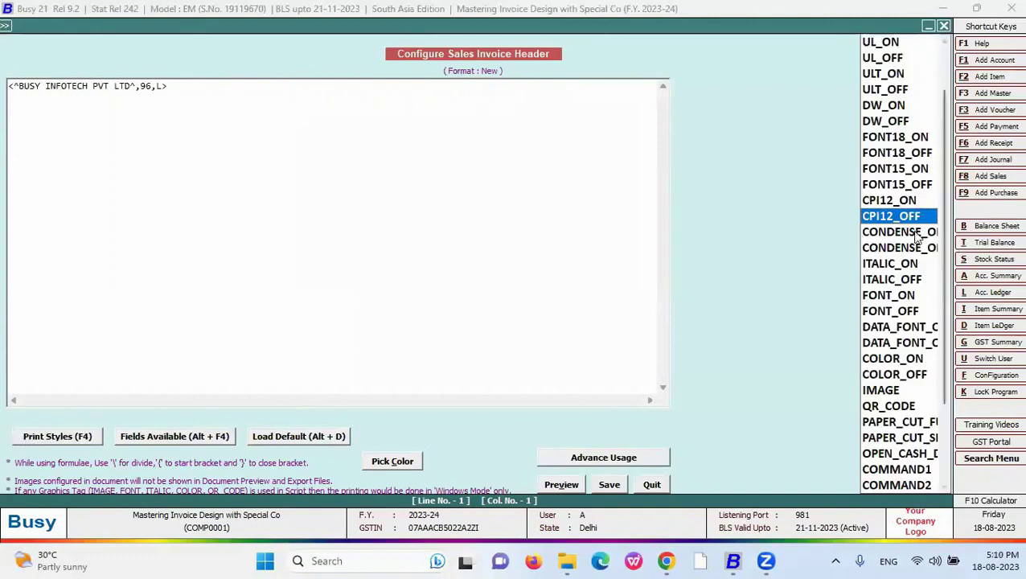
pyautogui.click(917, 233)
pyautogui.press('Return')
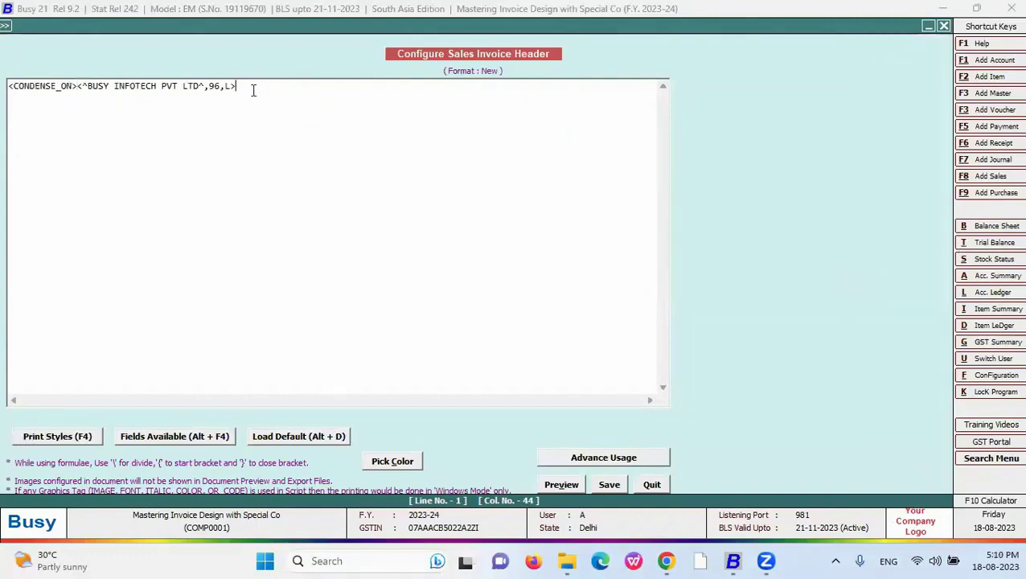
pyautogui.press('F4')
pyautogui.press('Down')
pyautogui.press('Return')
pyautogui.click(563, 484)
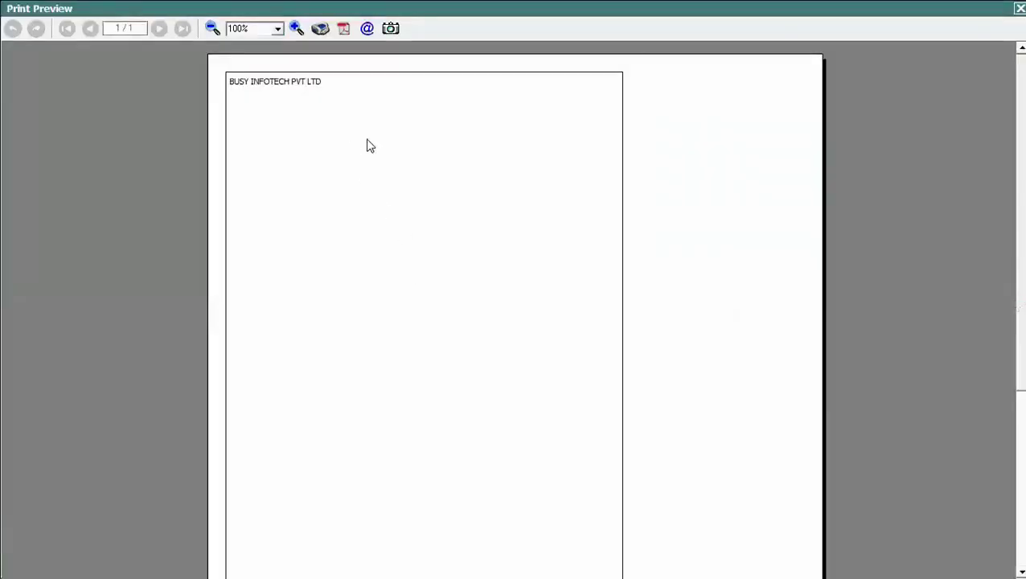
pyautogui.press('Escape')
# - Change the field width from 96 to 136 and alignment L to C, then preview
pyautogui.moveTo(222, 87); pyautogui.dragTo(207, 93)
pyautogui.write('136')
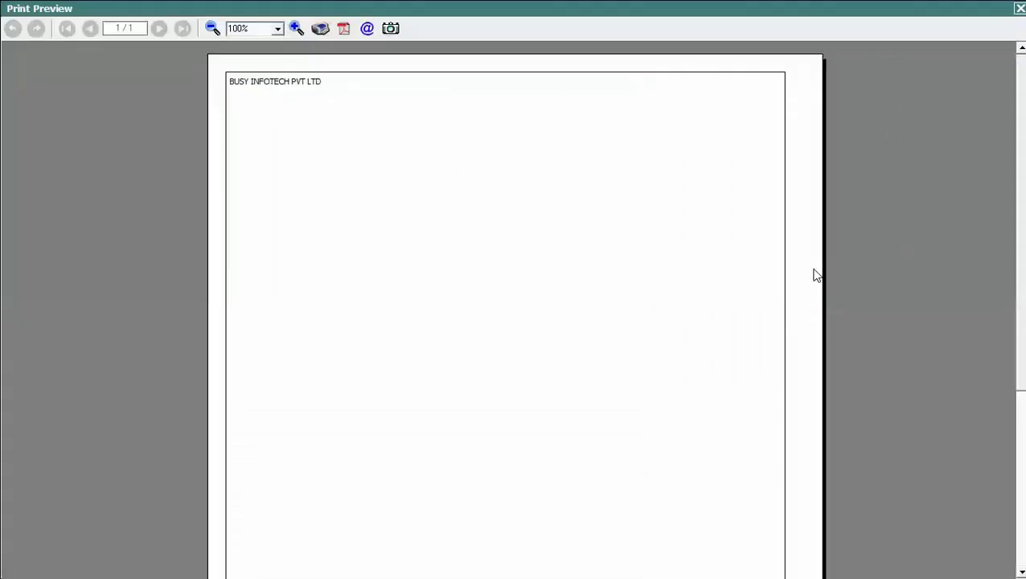
pyautogui.press('Escape')
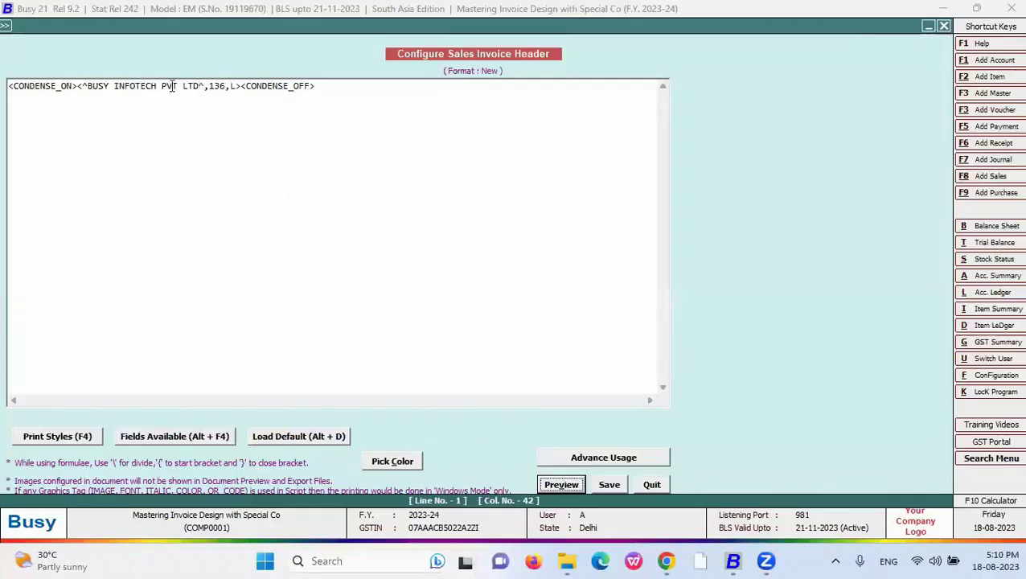
pyautogui.moveTo(199, 87); pyautogui.dragTo(165, 87)
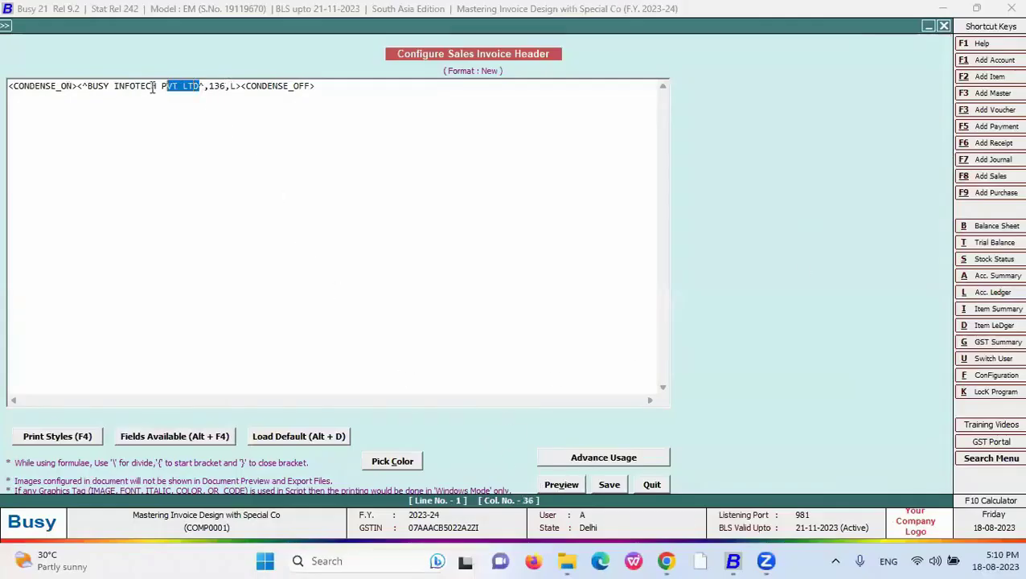
pyautogui.click(226, 90)
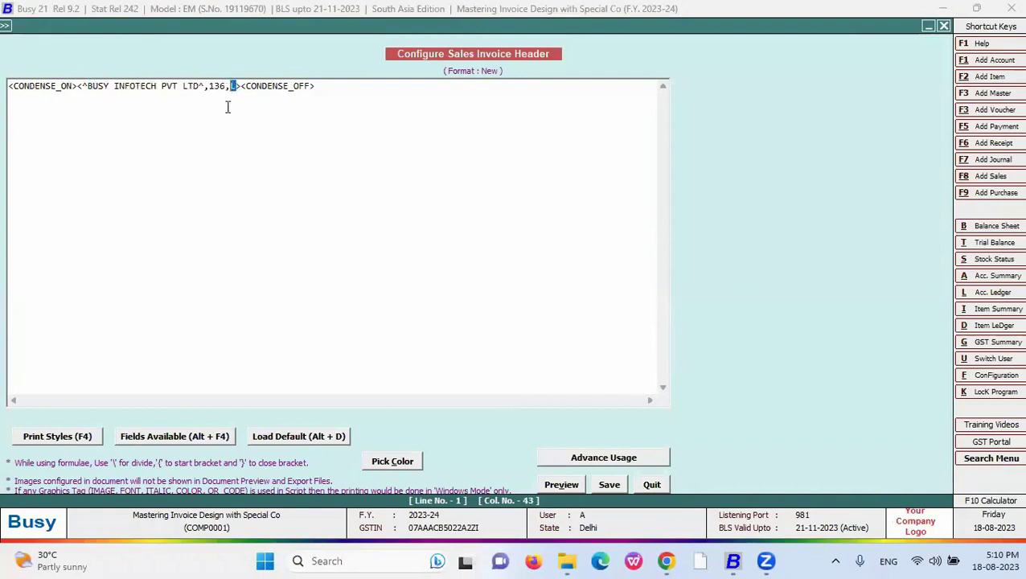
pyautogui.click(553, 485)
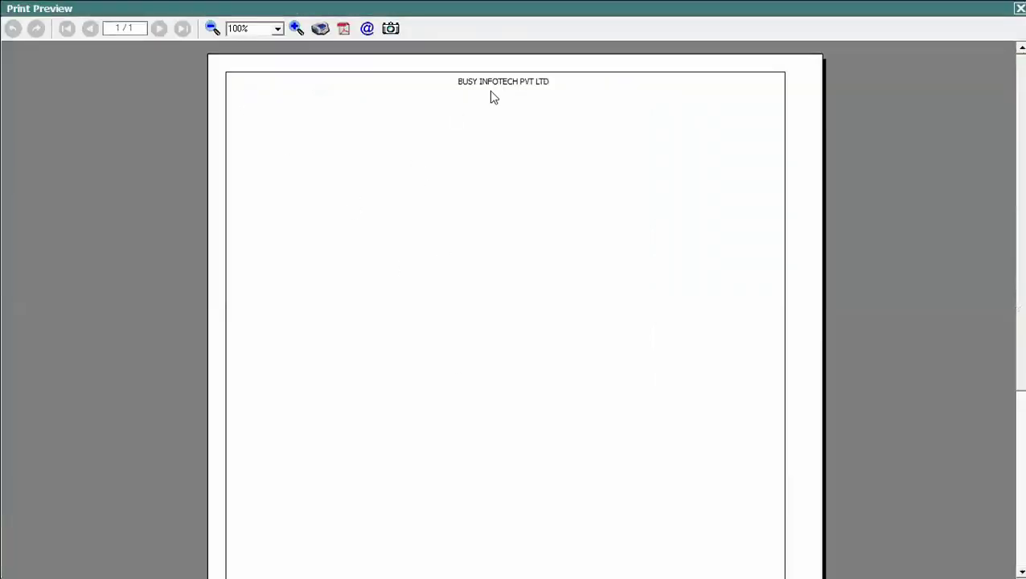
pyautogui.press('Escape')
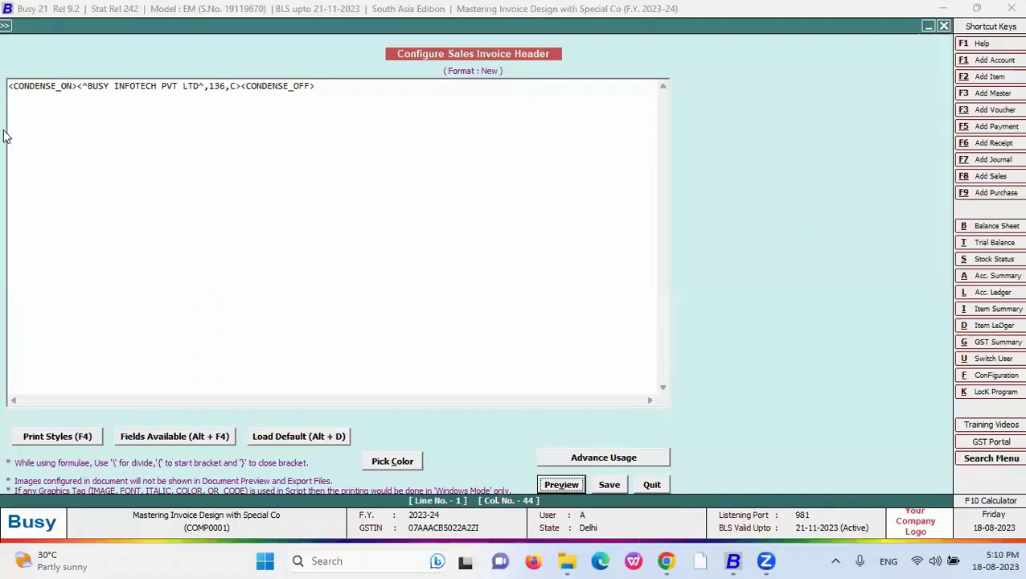
# - Insert <BOLD_ON> after <CONDENSE_ON> and <BOLD_OFF> before <CONDENSE_OFF>, then preview the bold header
pyautogui.click(77, 86)
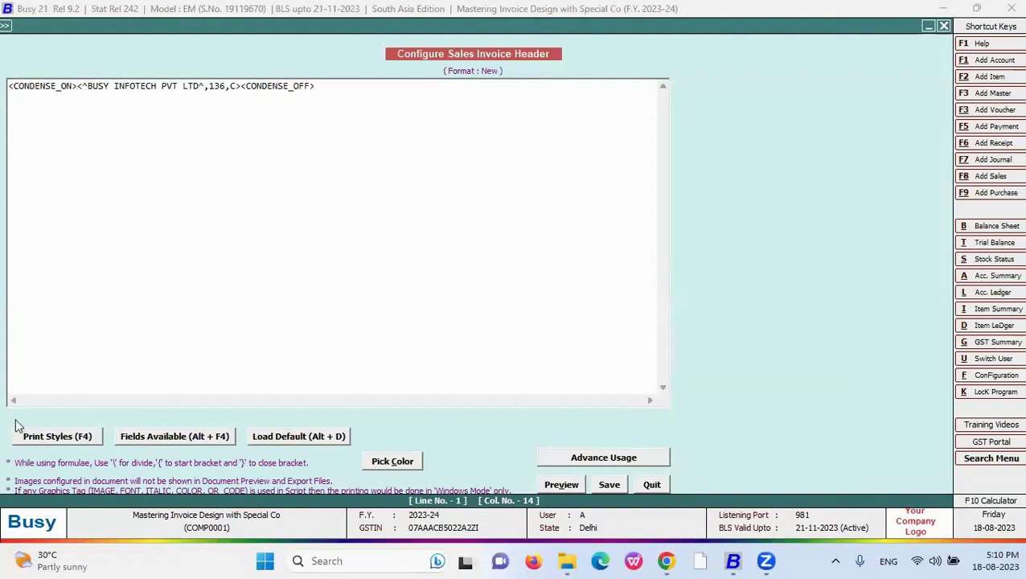
pyautogui.click(50, 441)
pyautogui.press('Home')
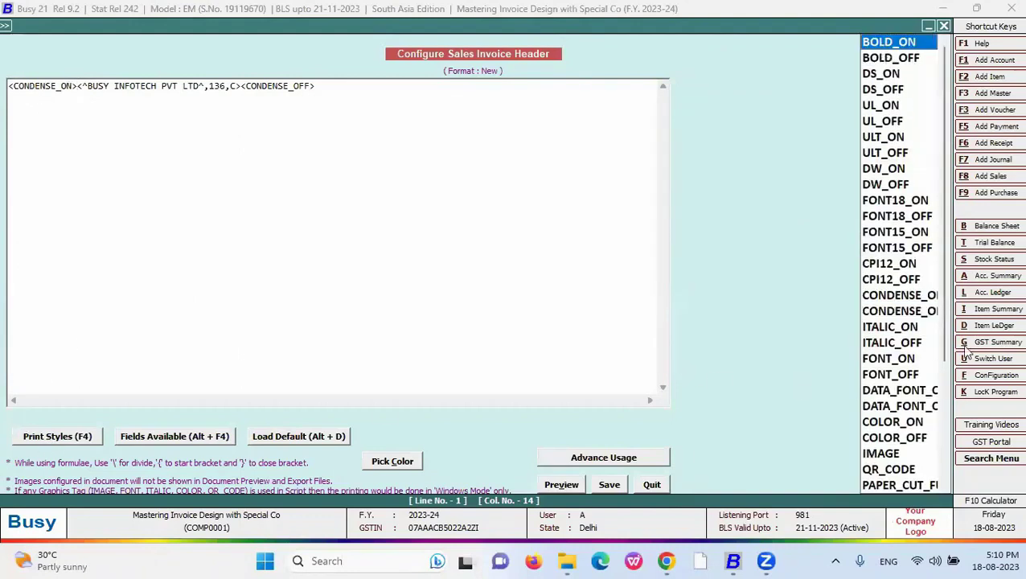
pyautogui.press('Return')
pyautogui.click(289, 87)
pyautogui.press('F4')
pyautogui.press('Down')
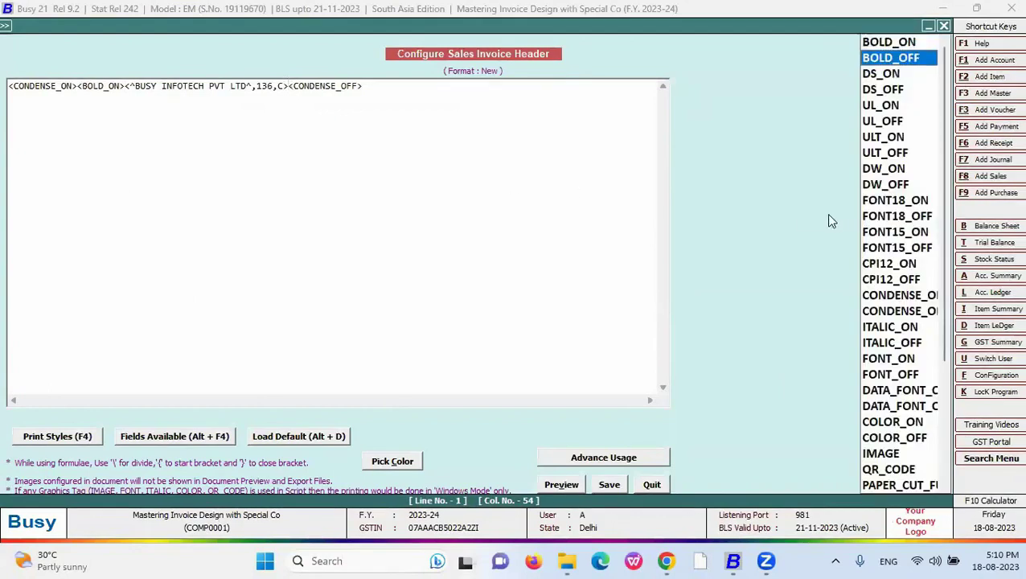
pyautogui.press('Return')
pyautogui.click(563, 486)
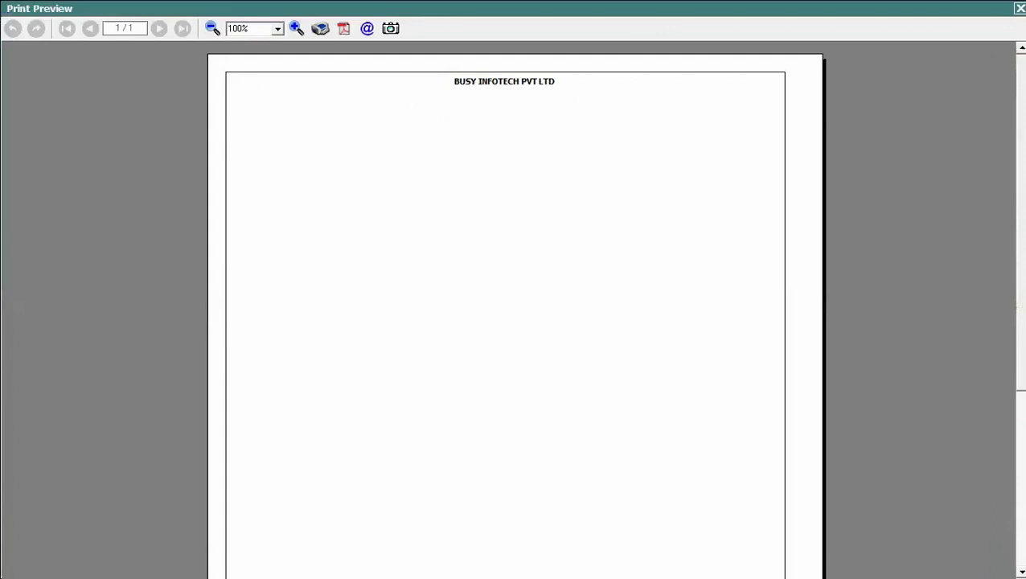
pyautogui.press('Escape')
pyautogui.moveTo(80, 90); pyautogui.dragTo(8, 87)
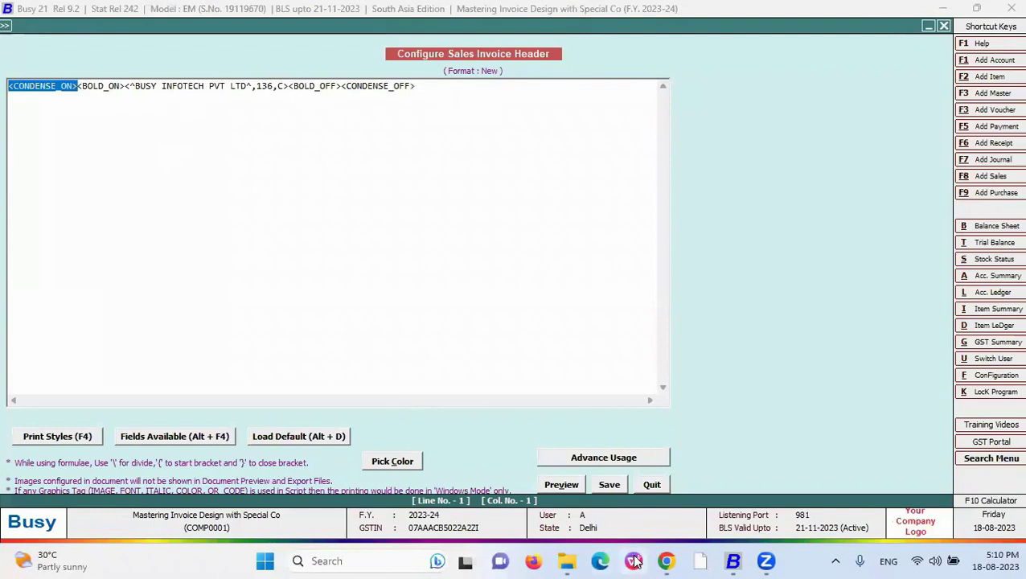
# - Step through the FONT18 and FONT15 bullets on the font slide, then return to Busy
pyautogui.hotkey('alt', 'Tab')
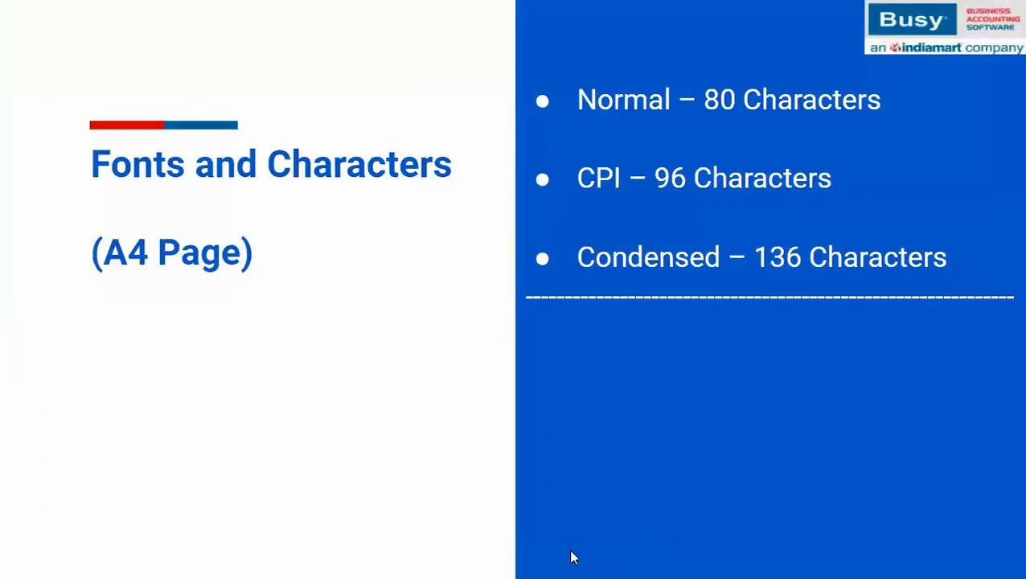
pyautogui.press('Left')
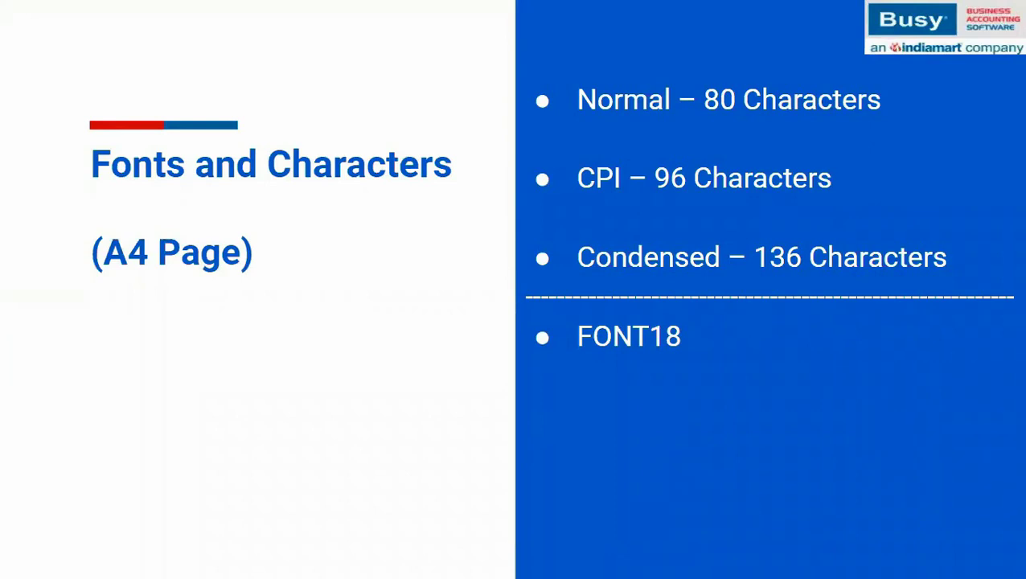
pyautogui.press('Right')
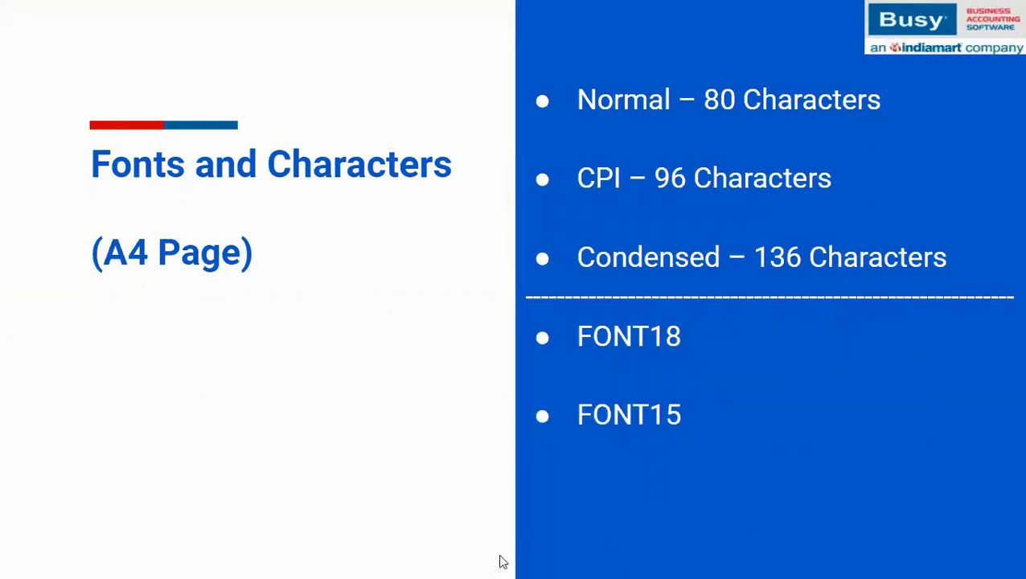
pyautogui.hotkey('alt', 'Tab')
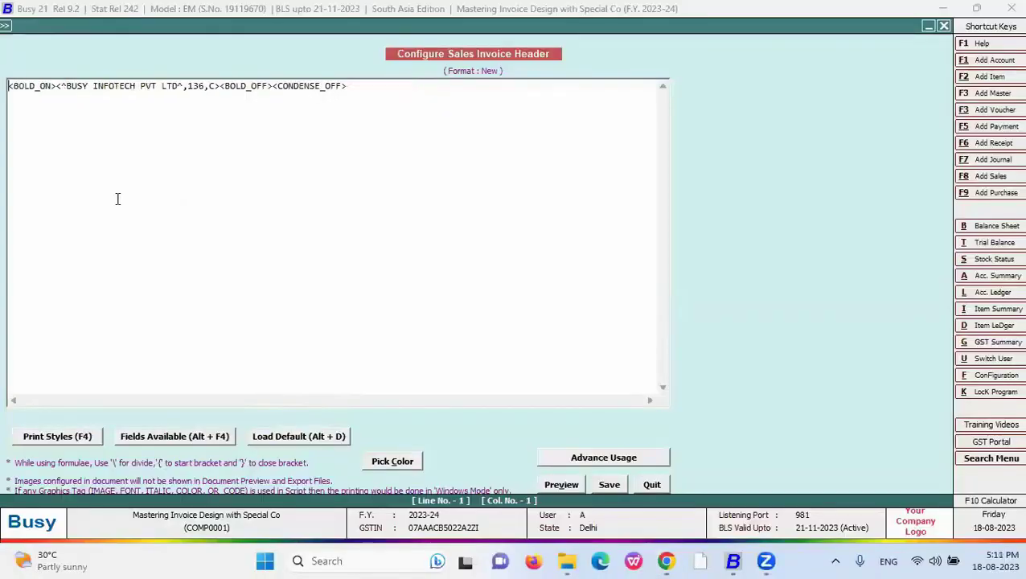
# - Wrap the header in FONT15_ON and FONT15_OFF tags, replacing the CONDENSE_OFF tag, and preview it
pyautogui.press('F4')
pyautogui.press('f')
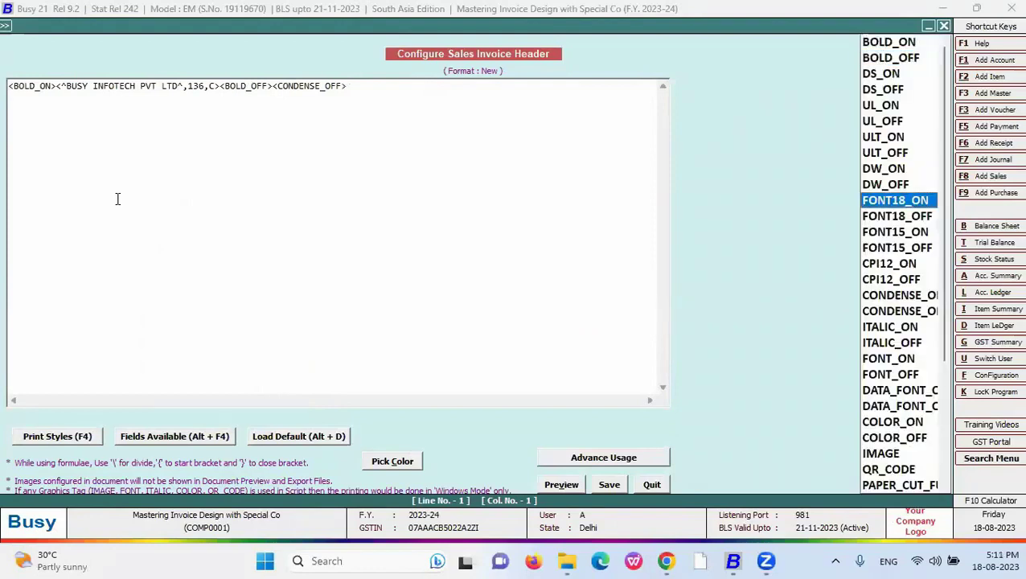
pyautogui.press('Down')
pyautogui.press('Down')
pyautogui.press('Return')
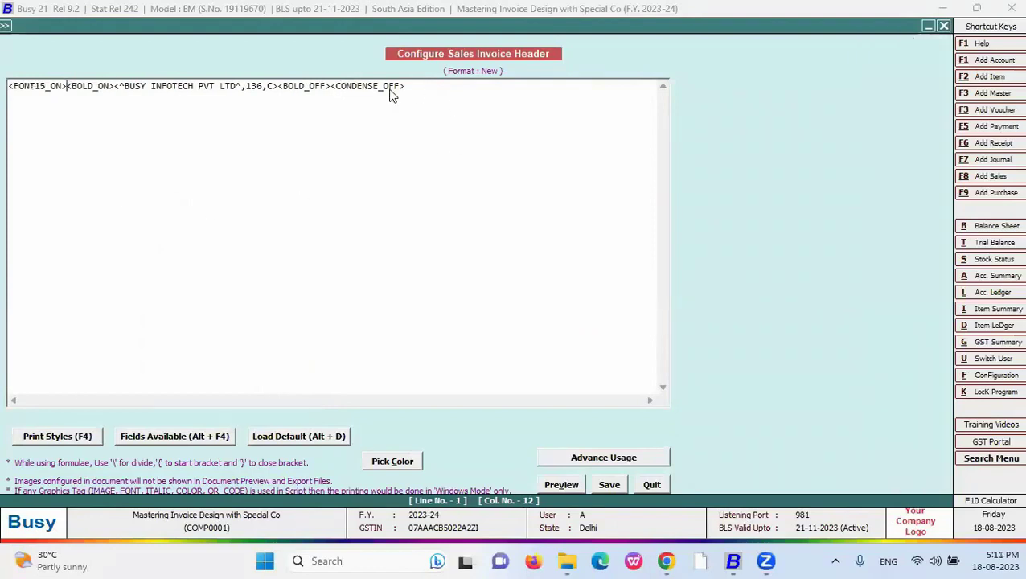
pyautogui.moveTo(405, 87); pyautogui.dragTo(330, 86)
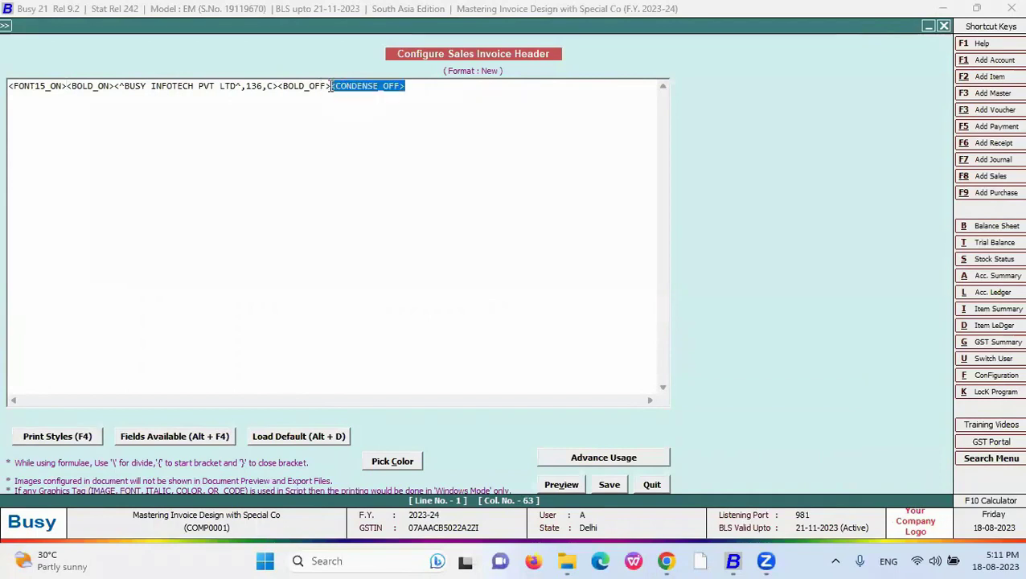
pyautogui.press('Delete')
pyautogui.press('F4')
pyautogui.press('Down')
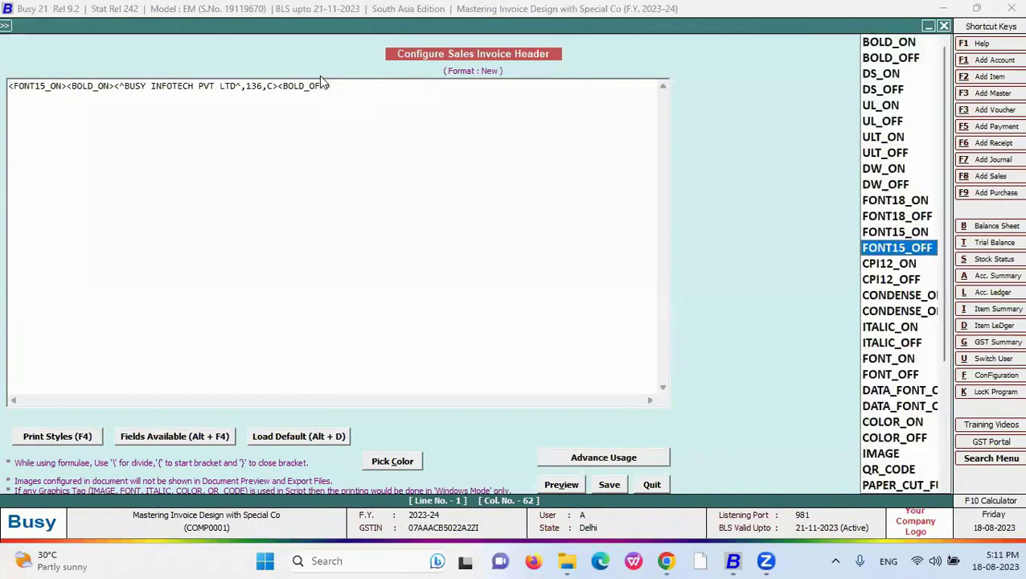
pyautogui.press('Return')
pyautogui.click(562, 483)
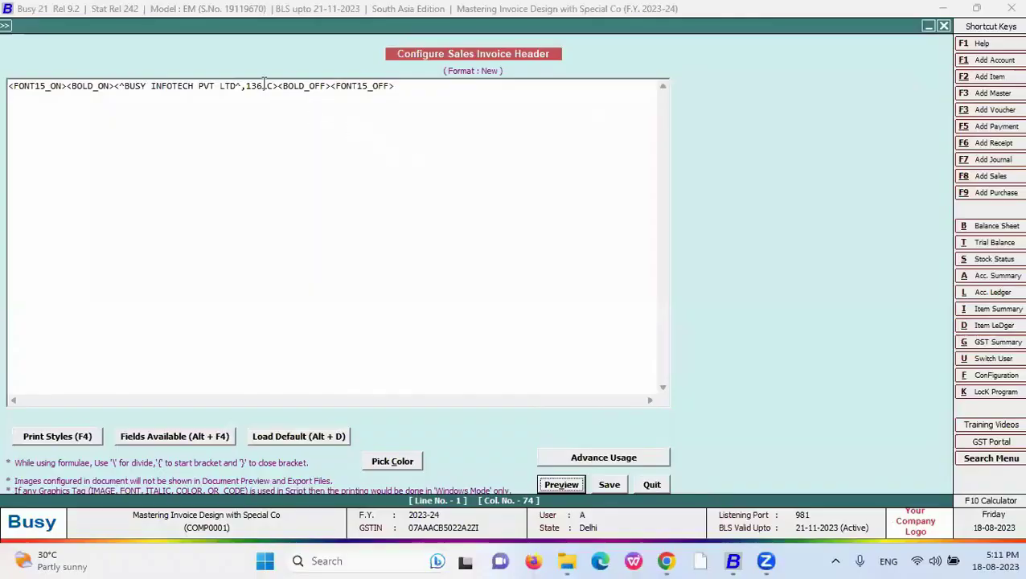
# - Reduce the header width from 136 to 60 and check it in preview
pyautogui.moveTo(264, 83); pyautogui.dragTo(243, 86)
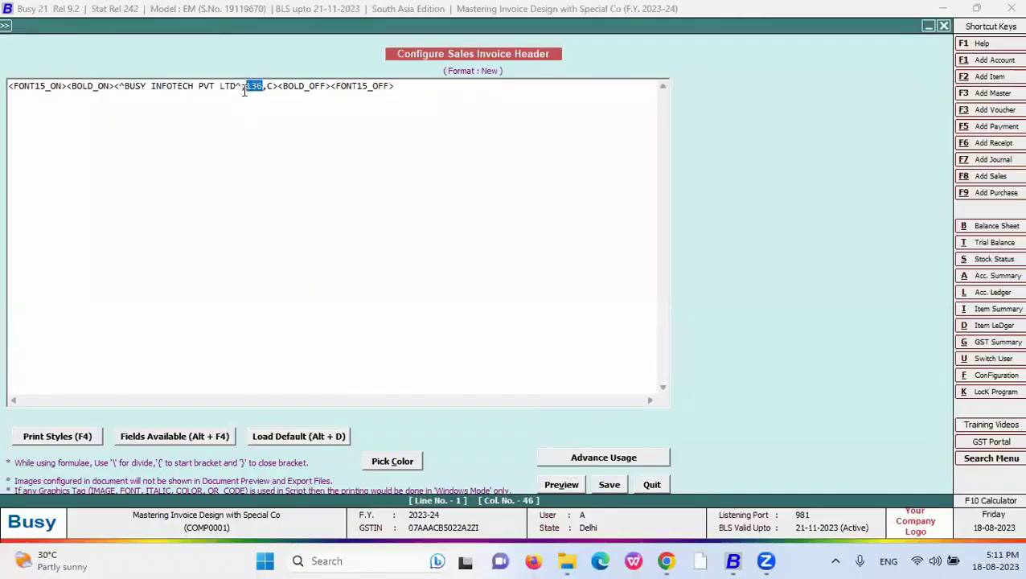
pyautogui.write('78')
pyautogui.click(562, 484)
pyautogui.press('Escape')
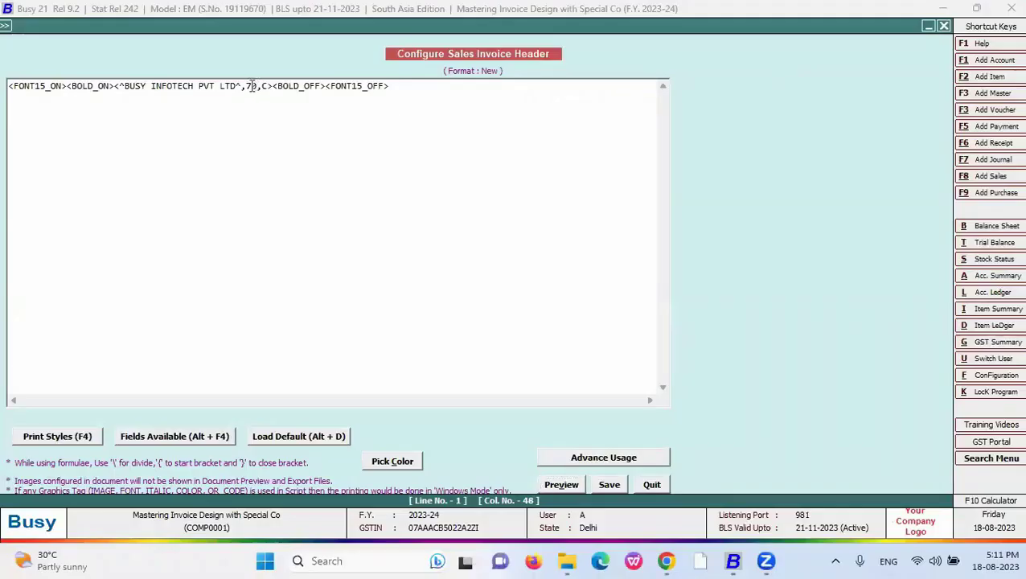
pyautogui.press('BackSpace')
pyautogui.write('6')
pyautogui.click(561, 484)
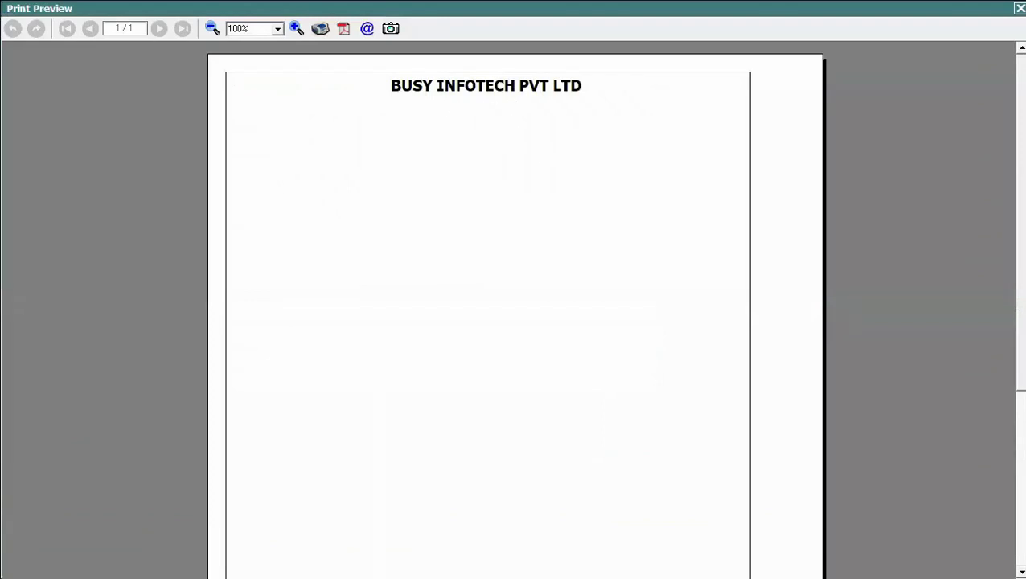
pyautogui.press('Escape')
pyautogui.press('BackSpace')
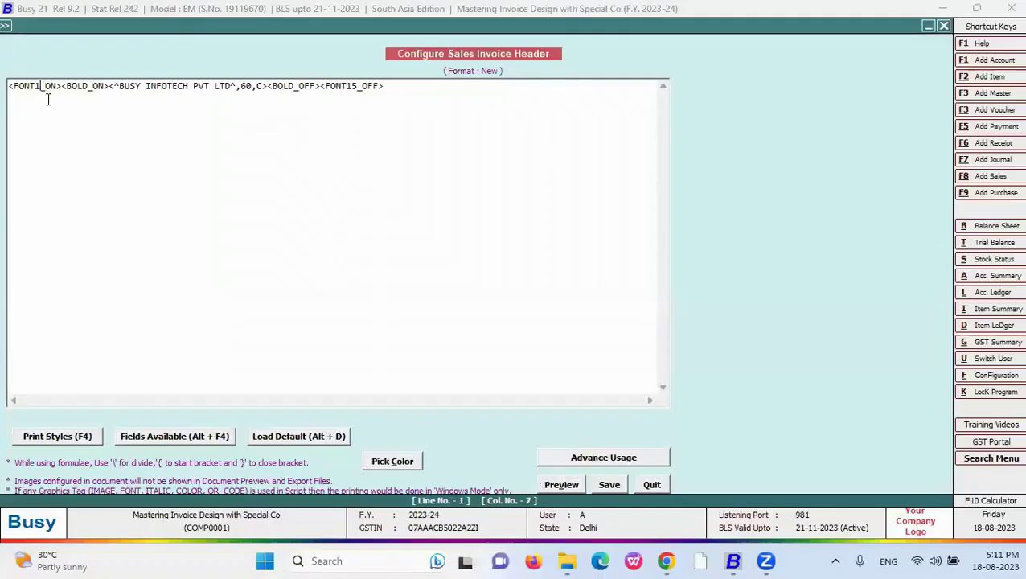
# - Switch the header's font tags from FONT15 to FONT18 and preview the result
pyautogui.write('8')
pyautogui.press('Right')
pyautogui.press('Right')
pyautogui.press('Right')
pyautogui.press('Right')
pyautogui.press('Right')
pyautogui.press('Right')
pyautogui.press('Right')
pyautogui.press('Right')
pyautogui.press('Right')
pyautogui.press('Right')
pyautogui.press('Right')
pyautogui.press('Right')
pyautogui.press('Right')
pyautogui.press('Right')
pyautogui.press('Right')
pyautogui.press('Right')
pyautogui.press('Right')
pyautogui.press('Right')
pyautogui.press('Right')
pyautogui.press('Right')
pyautogui.press('BackSpace')
pyautogui.write('8')
pyautogui.click(563, 485)
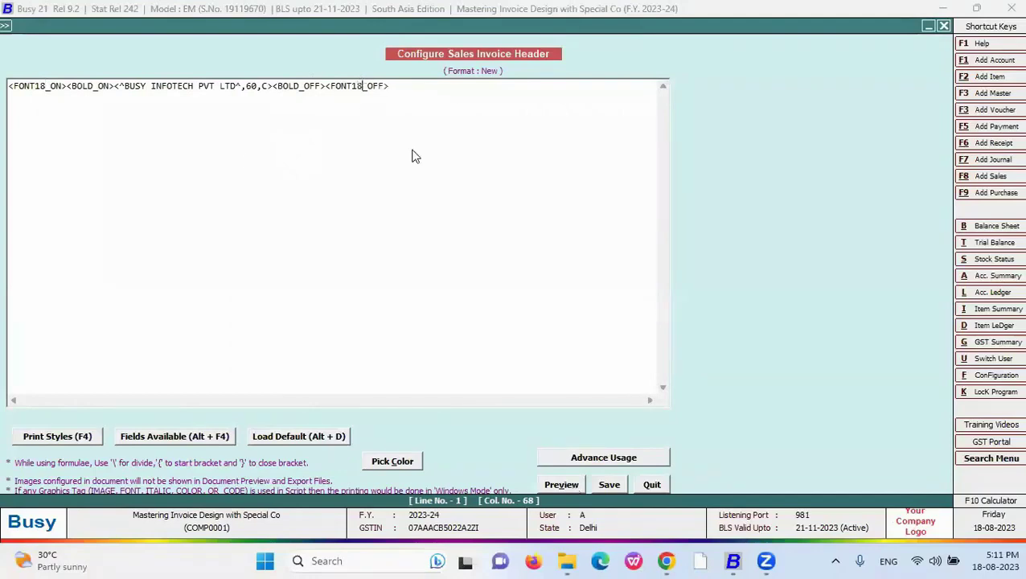
pyautogui.press('Escape')
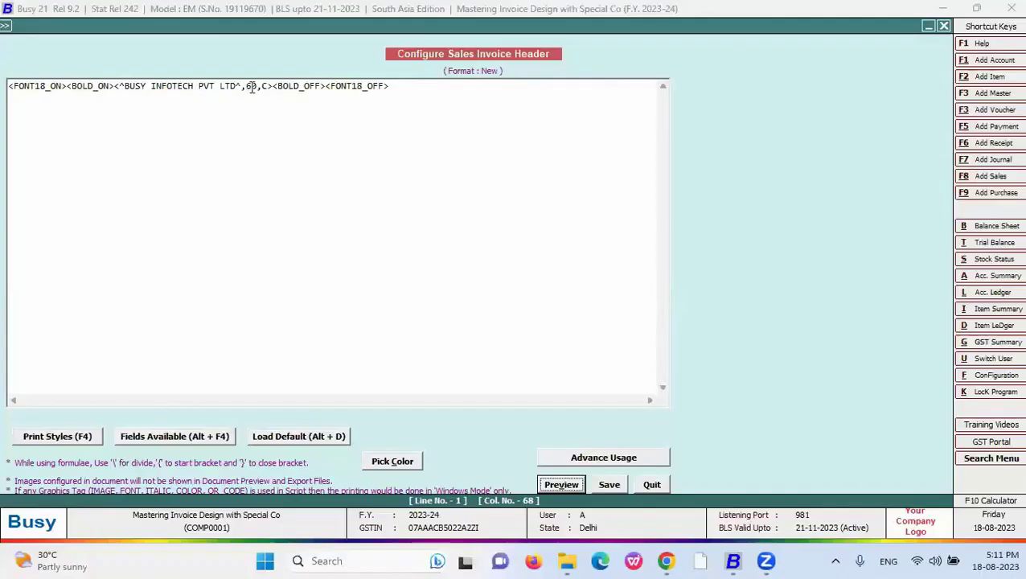
# - Try header position values 40 and then 50, previewing each
pyautogui.moveTo(257, 86); pyautogui.dragTo(247, 86)
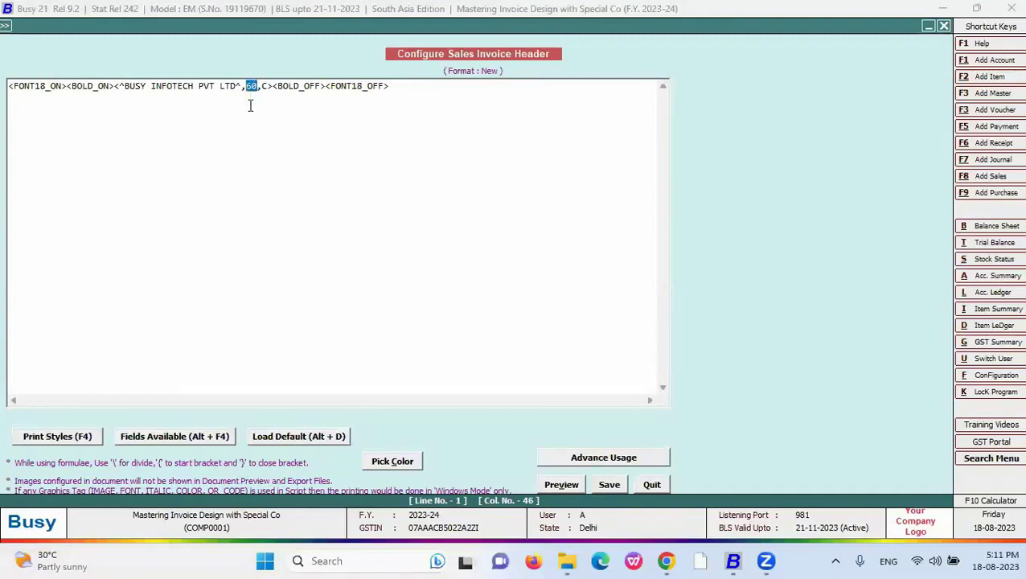
pyautogui.write('40')
pyautogui.click(579, 491)
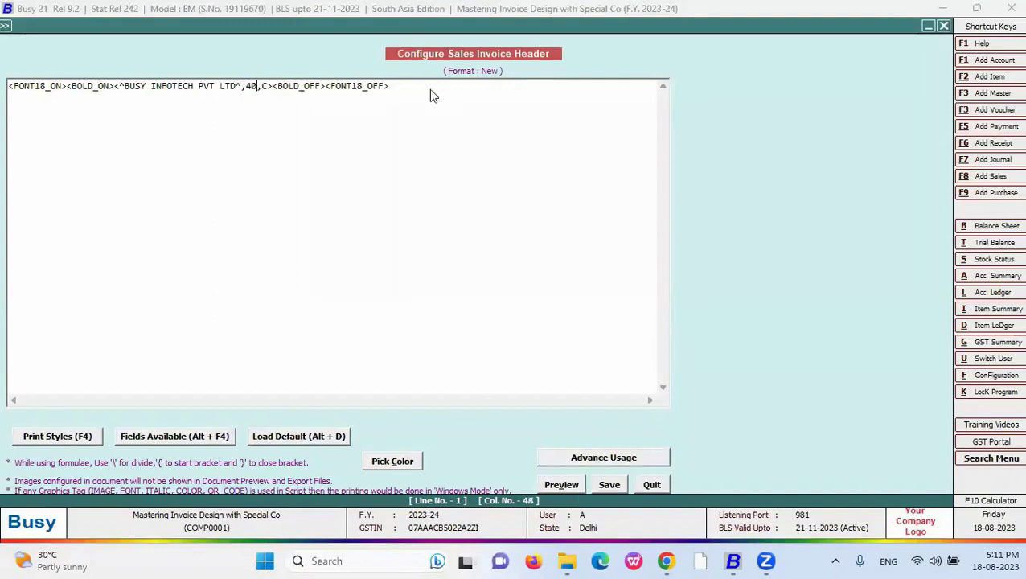
pyautogui.click(251, 85)
pyautogui.press('BackSpace')
pyautogui.write('5')
pyautogui.click(576, 484)
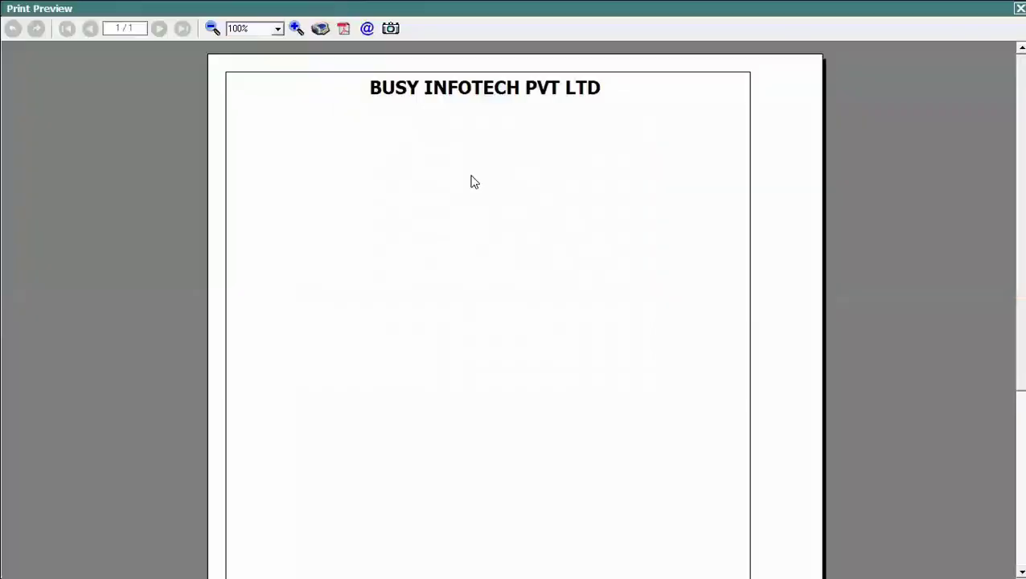
pyautogui.press('Escape')
# - Settle the value at 55 so the company name previews centred, then reveal the DATA _ FONT slide bullet
pyautogui.click(257, 86)
pyautogui.press('BackSpace')
pyautogui.write('55,C><BOLD_OFF><FONT18_OFF>')
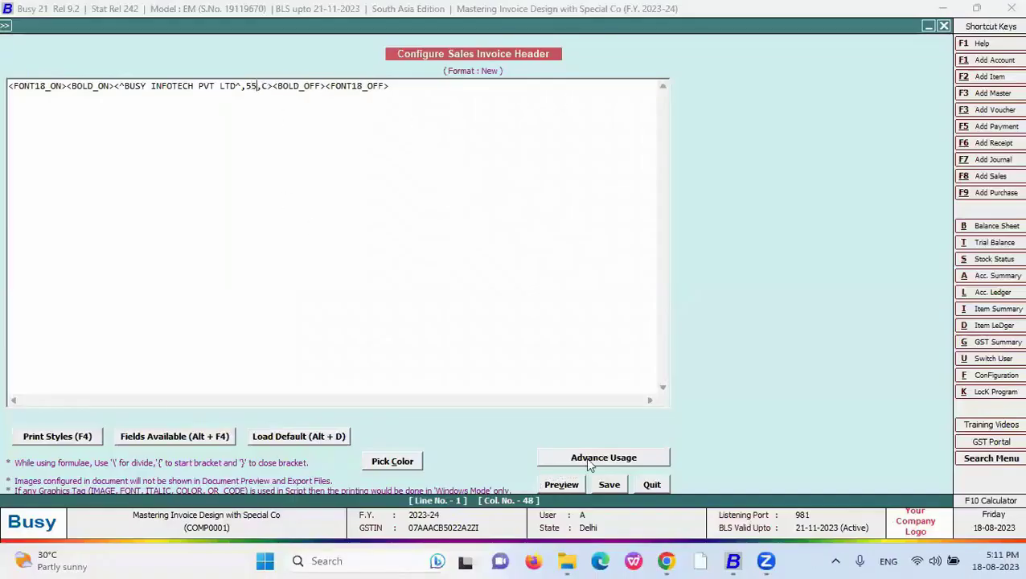
pyautogui.click(573, 484)
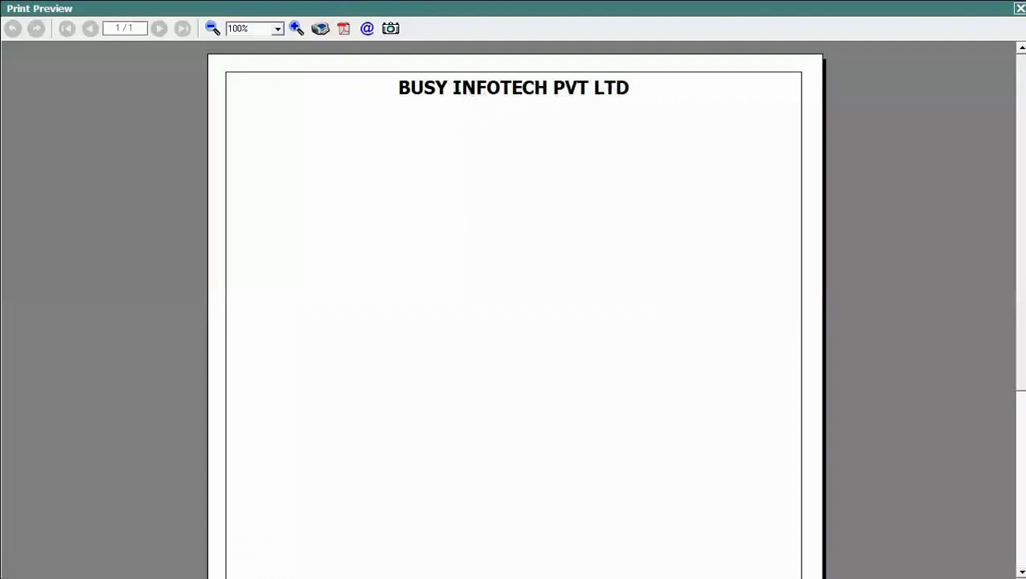
pyautogui.press('Escape')
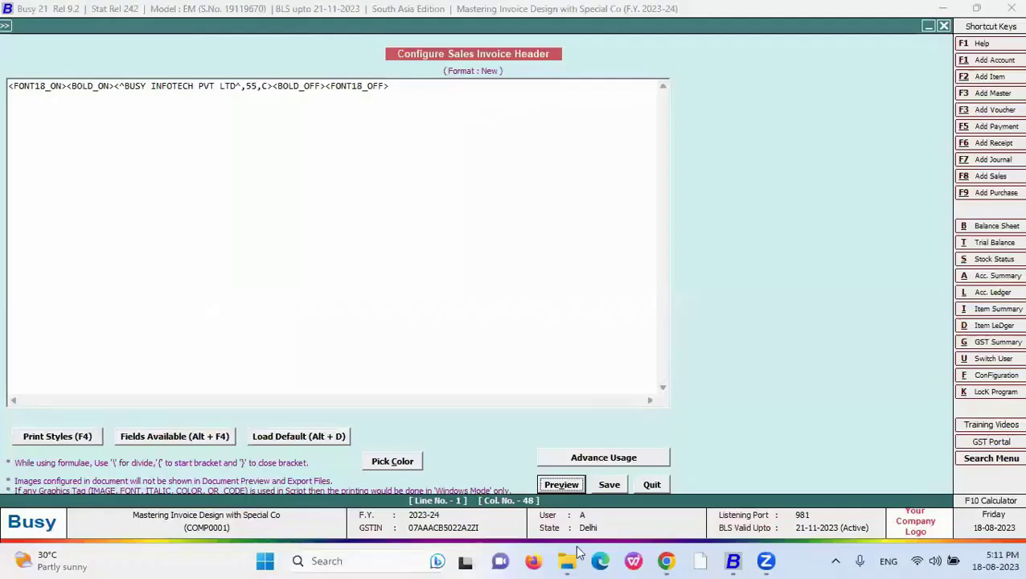
pyautogui.click(616, 560)
pyautogui.click(689, 474)
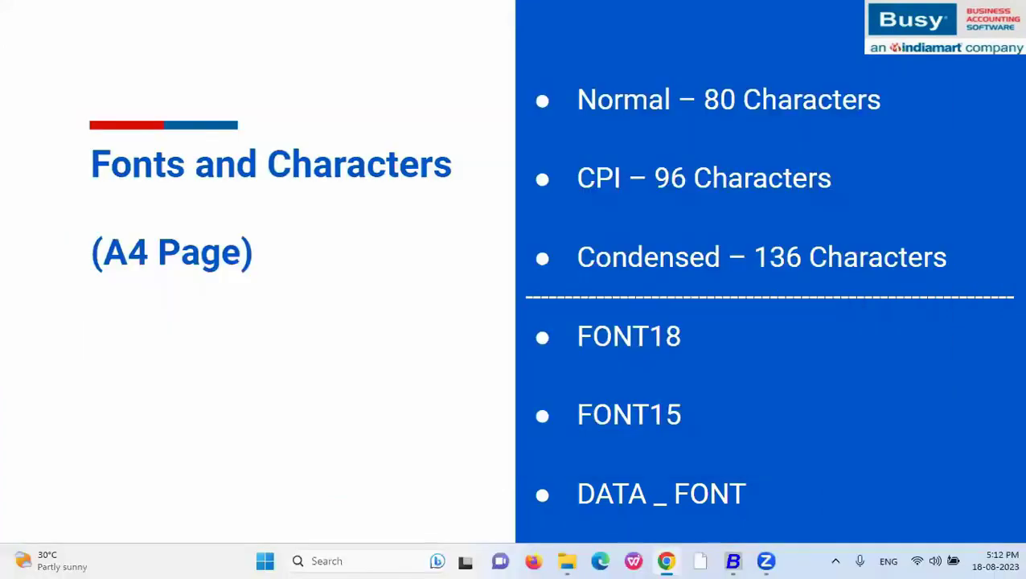
# - Bring up the Alt+Tab window list from the Fonts and Characters slide
pyautogui.hotkey('alt', 'Tab')
pyautogui.hotkey('alt', 'Tab')
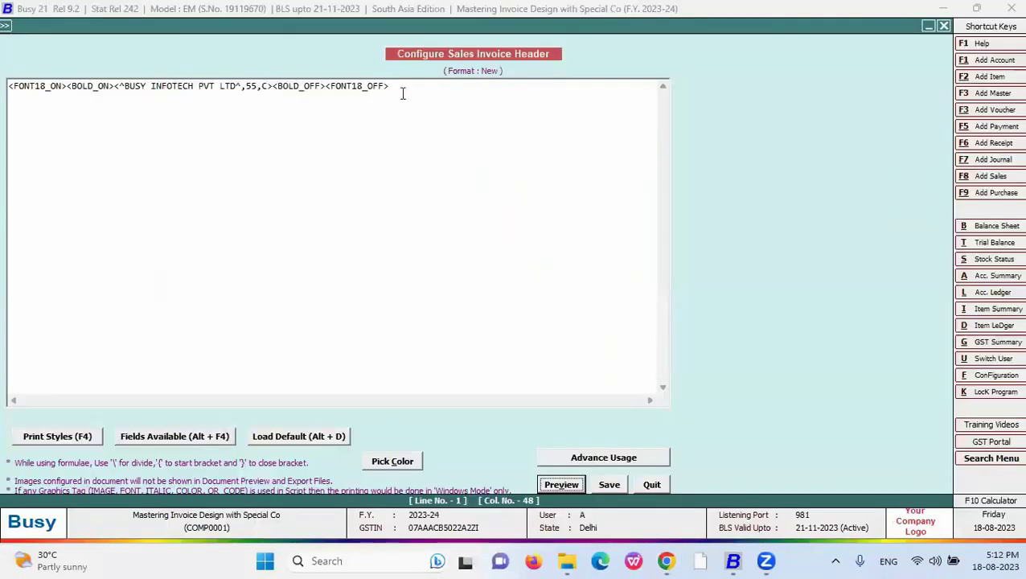
# - Replace the header's FONT18_ON and FONT18_OFF tags with DATA_FONT_ON and DATA_FONT_OFF
pyautogui.moveTo(391, 86); pyautogui.dragTo(326, 88)
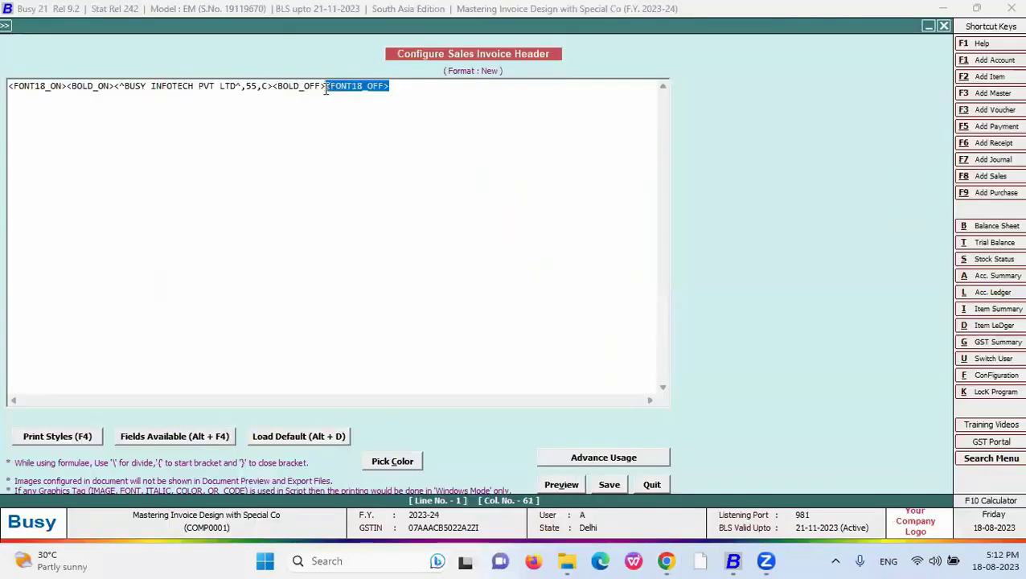
pyautogui.press('Delete')
pyautogui.moveTo(67, 86); pyautogui.dragTo(8, 87)
pyautogui.press('Delete')
pyautogui.press('F4')
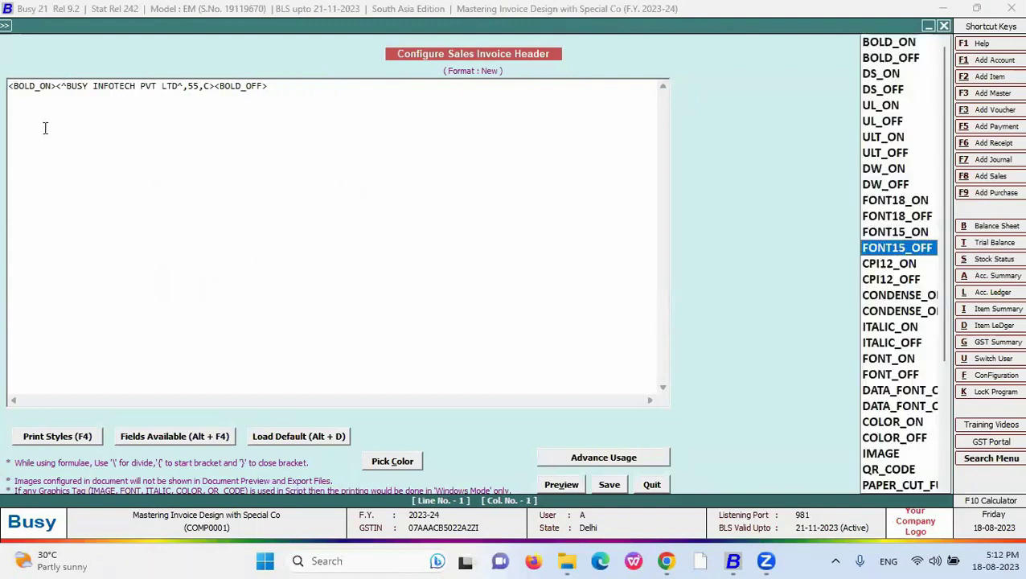
pyautogui.press('Down')
pyautogui.press('Down')
pyautogui.press('Down')
pyautogui.press('Down')
pyautogui.press('Down')
pyautogui.press('Down')
pyautogui.press('Down')
pyautogui.press('Down')
pyautogui.press('Down')
pyautogui.press('Return')
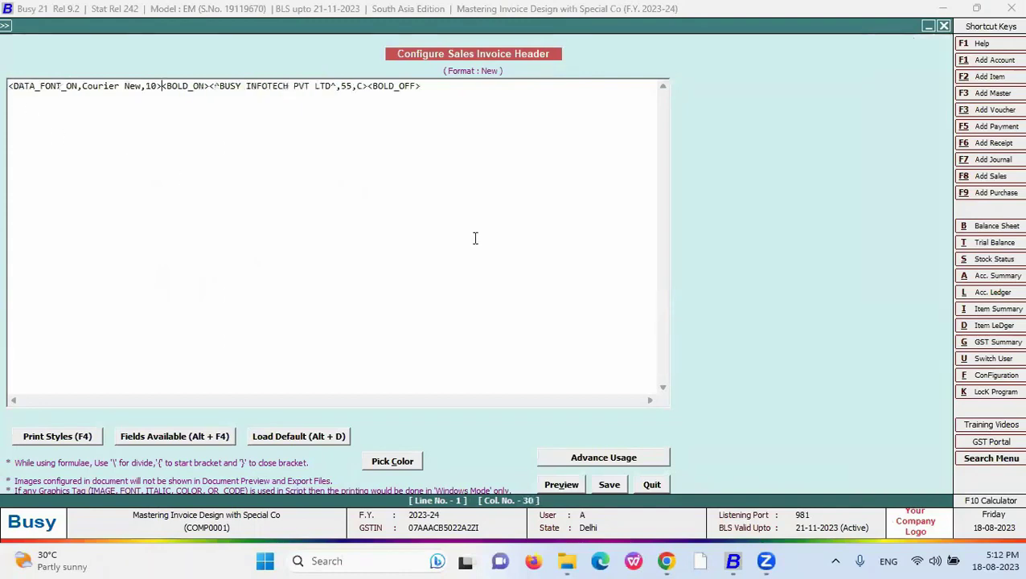
pyautogui.click(434, 93)
pyautogui.press('F4')
pyautogui.press('Down')
pyautogui.press('Return')
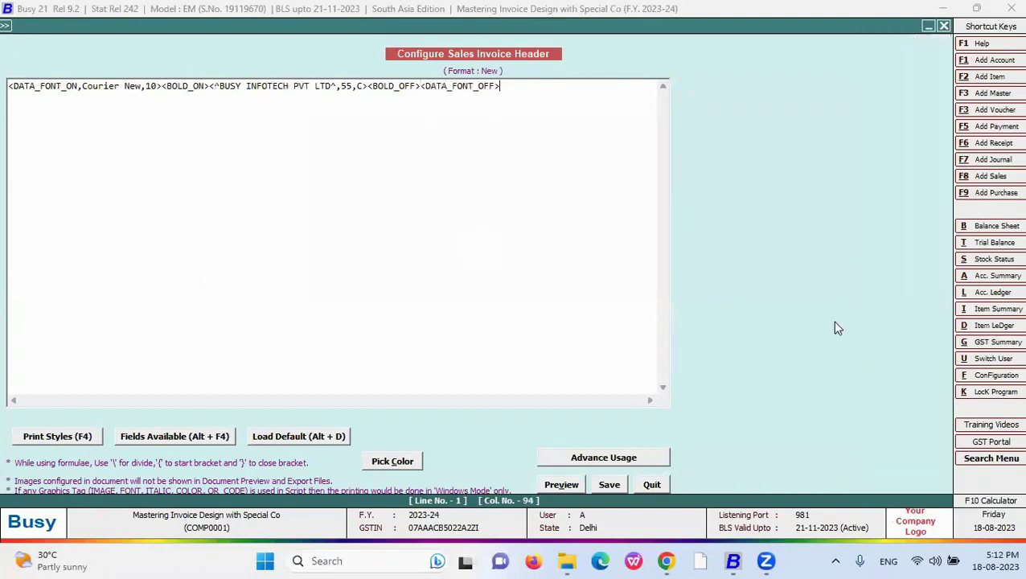
# - Change the DATA_FONT font from Courier New to Arial narrow, then robot; each preview gives an Invalid Script error
pyautogui.moveTo(142, 87); pyautogui.dragTo(82, 87)
pyautogui.press('Delete')
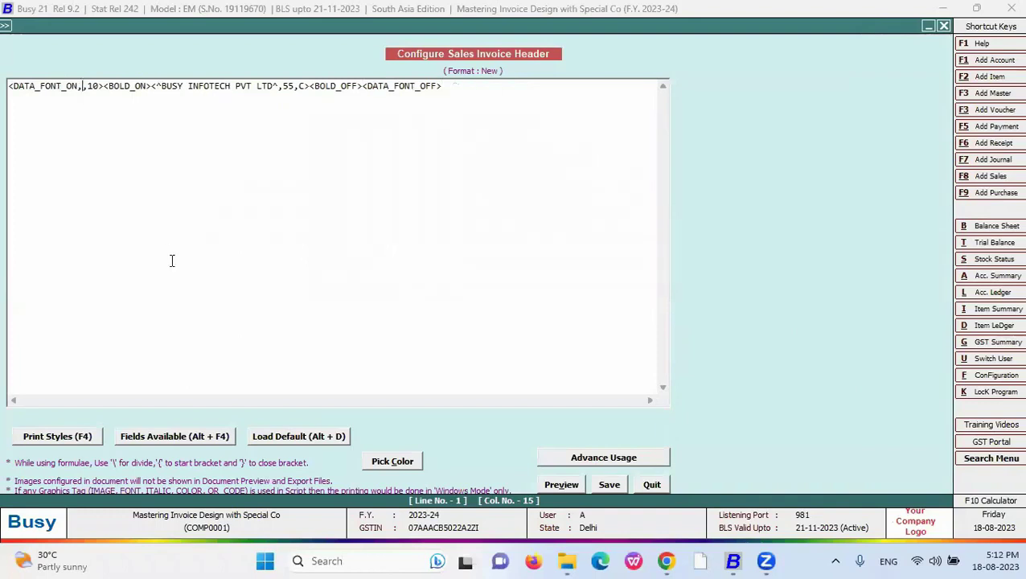
pyautogui.write('A')
pyautogui.write('rial')
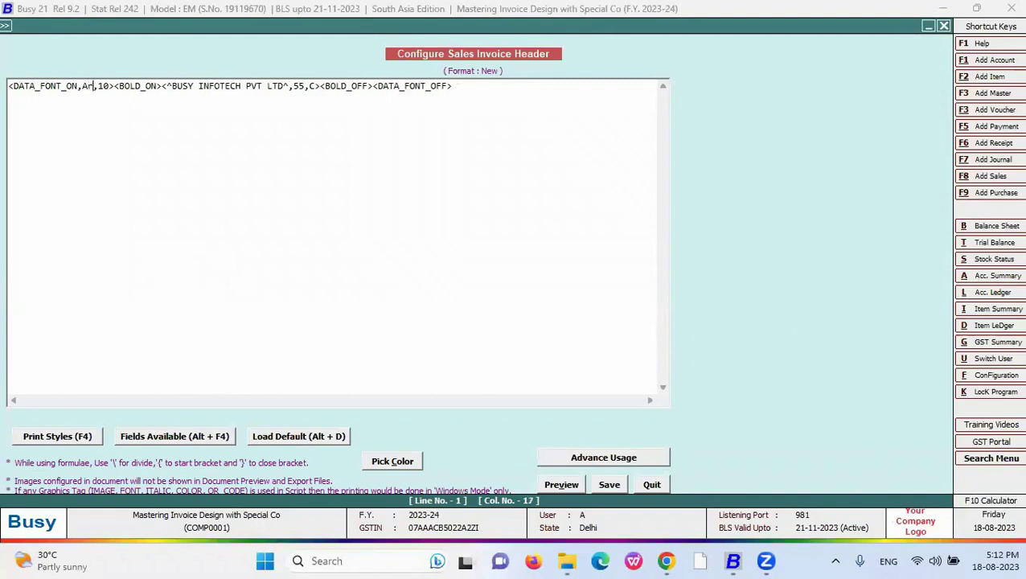
pyautogui.write(' narrow')
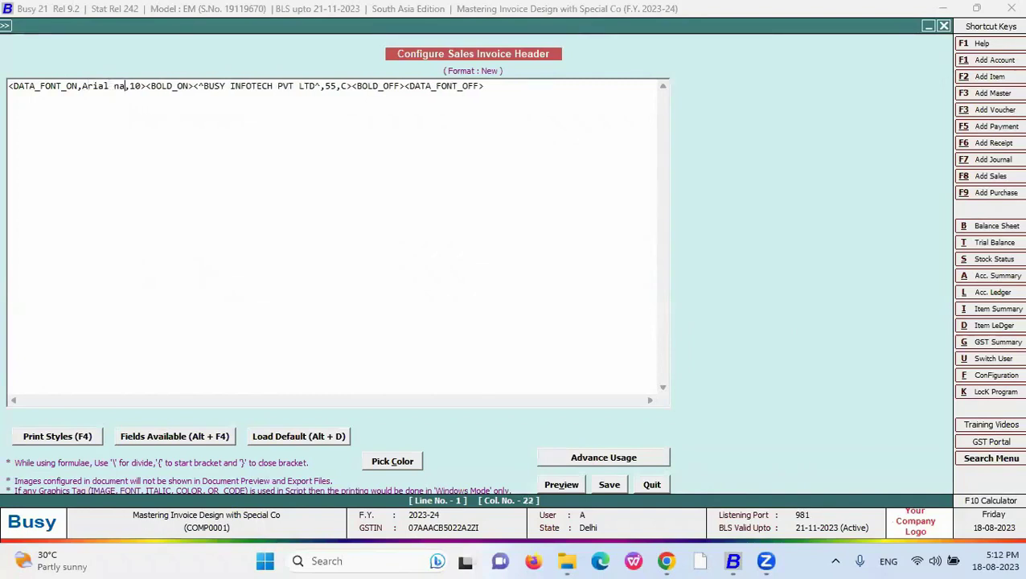
pyautogui.click(554, 486)
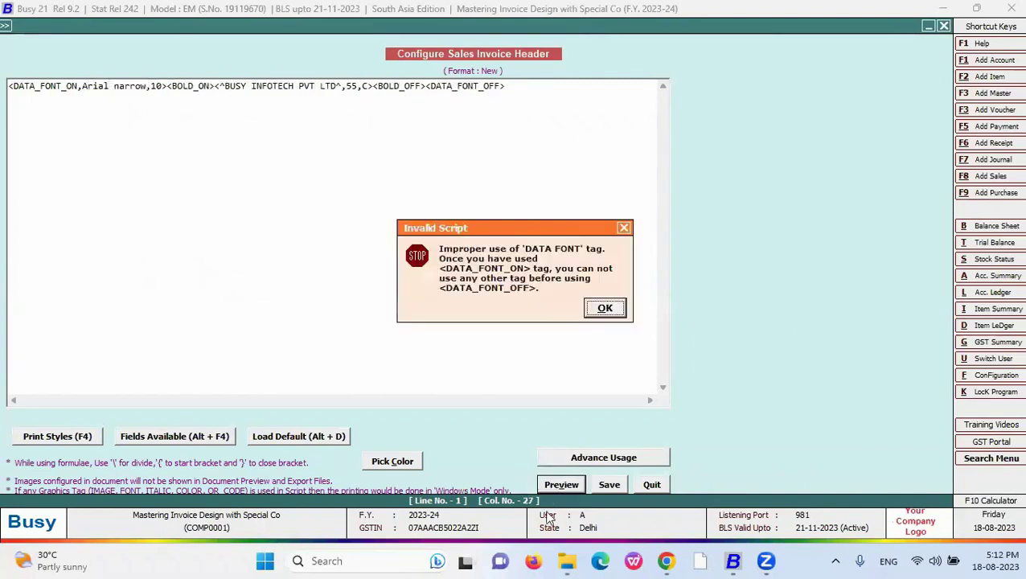
pyautogui.press('Return')
pyautogui.moveTo(148, 85); pyautogui.dragTo(83, 86)
pyautogui.write('Cobot')
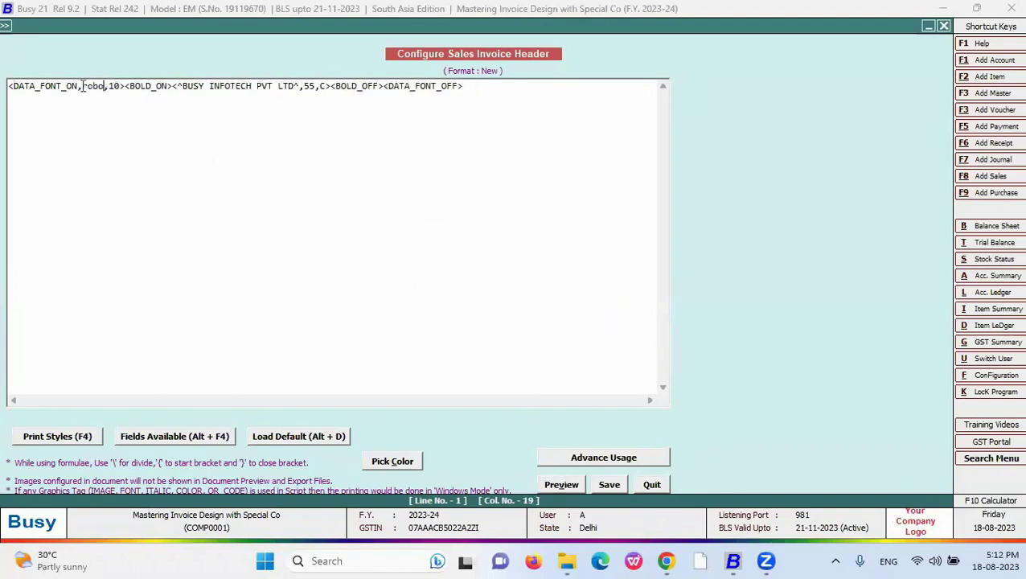
pyautogui.click(486, 86)
pyautogui.click(126, 86)
pyautogui.click(562, 484)
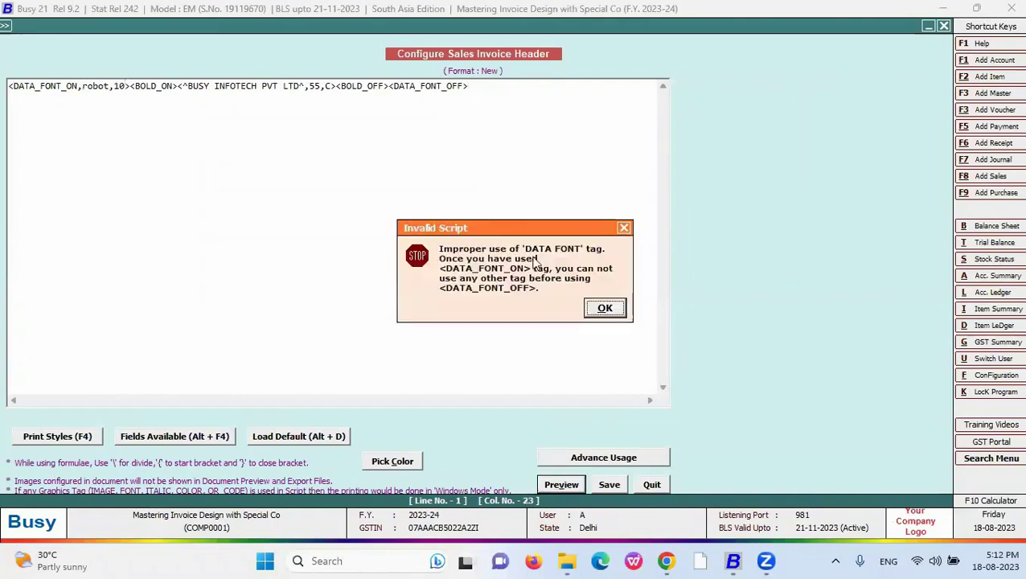
pyautogui.moveTo(525, 223); pyautogui.dragTo(521, 155)
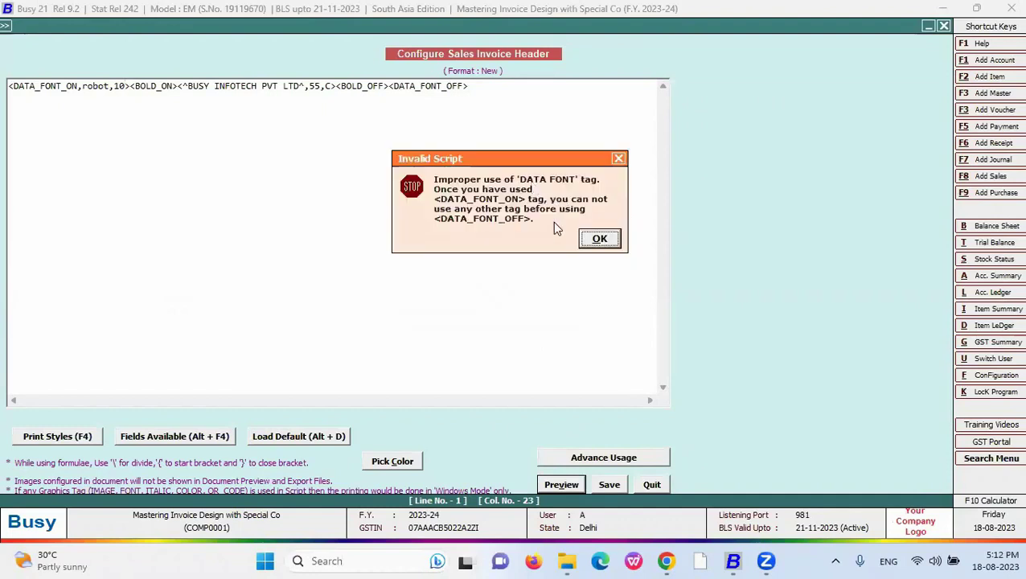
# - Remove the BOLD_ON and BOLD_OFF tags from the header and preview it
pyautogui.click(599, 238)
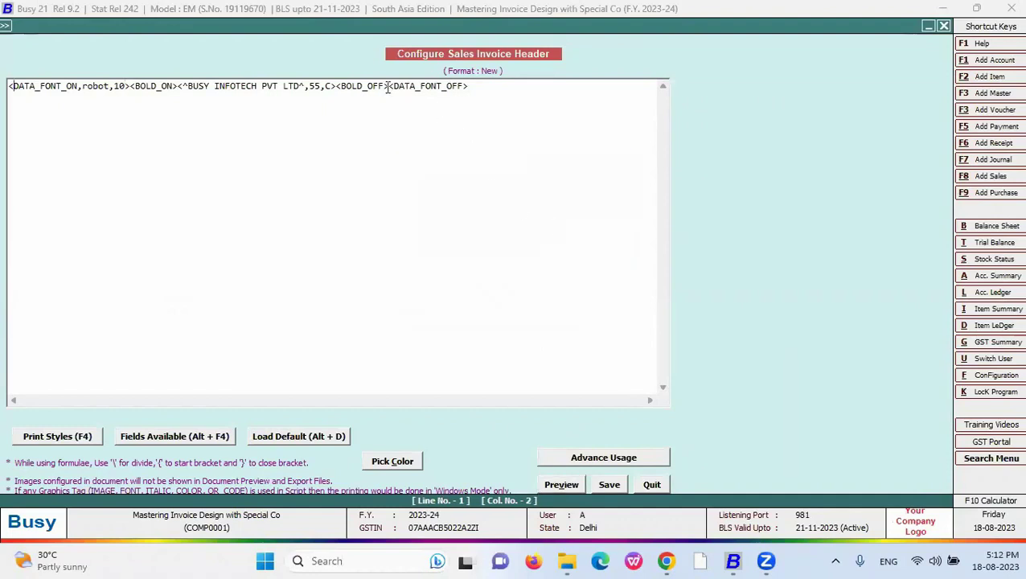
pyautogui.moveTo(388, 86); pyautogui.dragTo(336, 86)
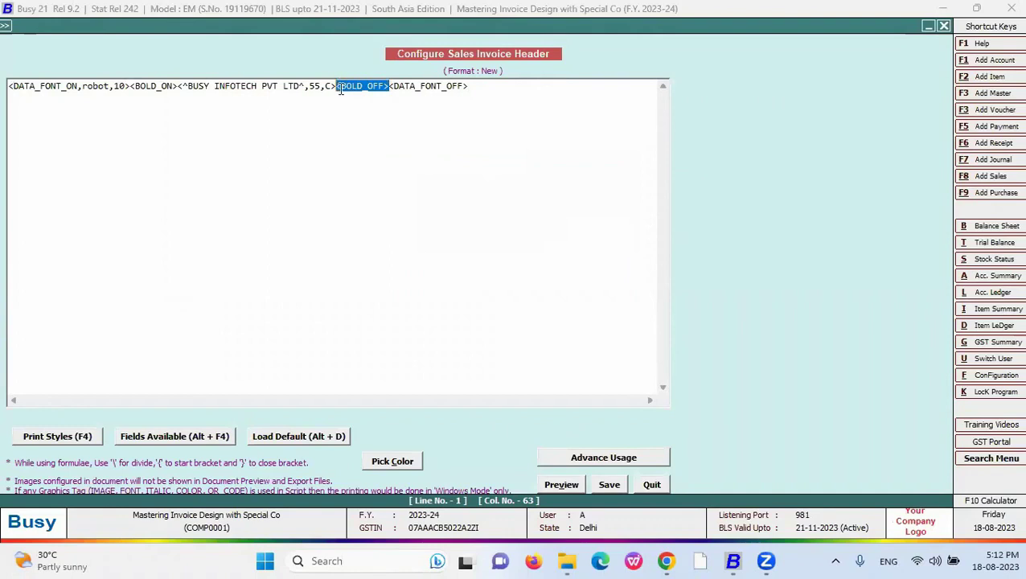
pyautogui.press('Delete')
pyautogui.moveTo(174, 86); pyautogui.dragTo(129, 86)
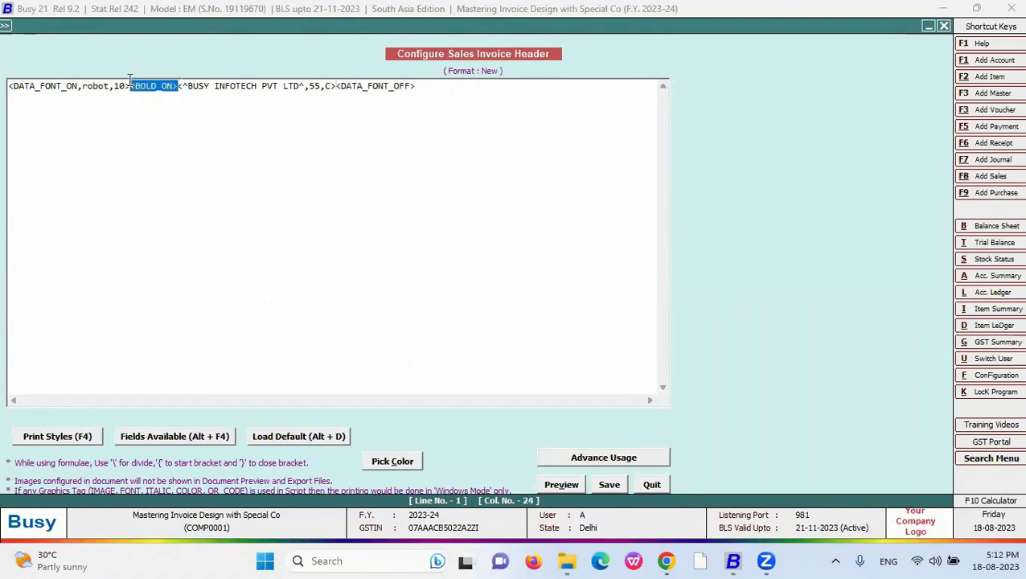
pyautogui.press('Delete')
pyautogui.click(561, 484)
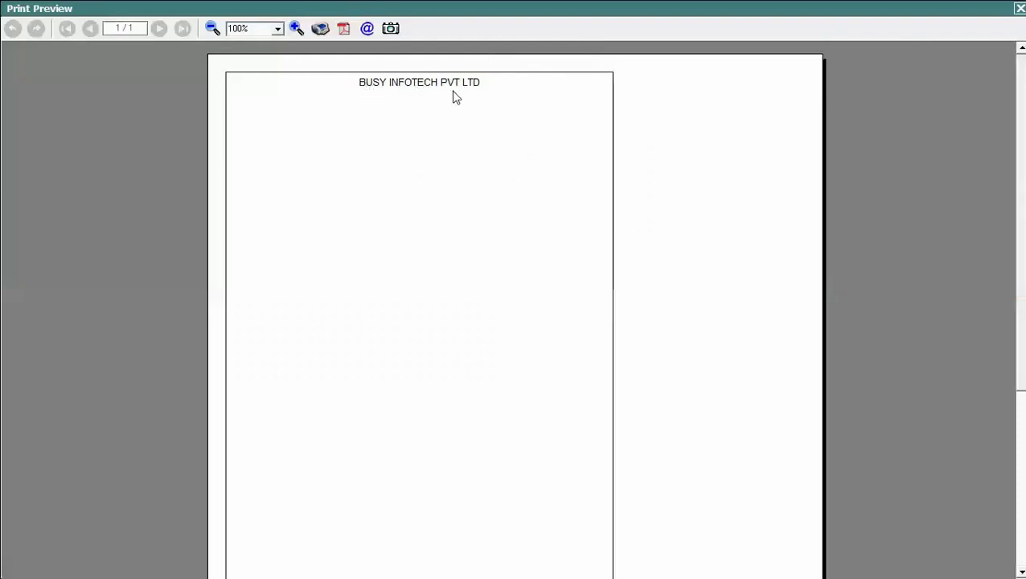
pyautogui.press('Escape')
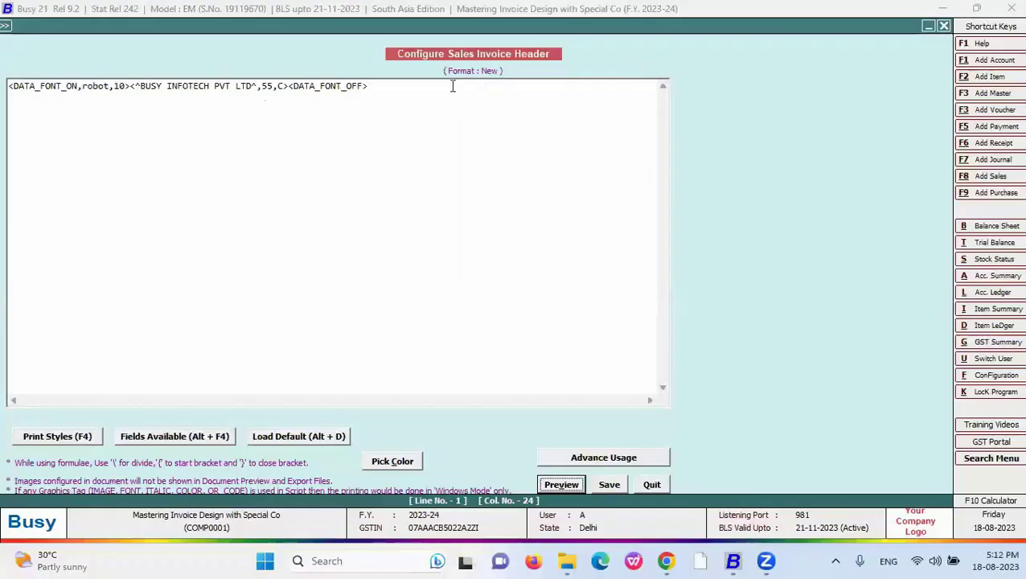
# - Enlarge the DATA_FONT size from 10 to 30 and preview the header
pyautogui.moveTo(123, 85); pyautogui.dragTo(114, 86)
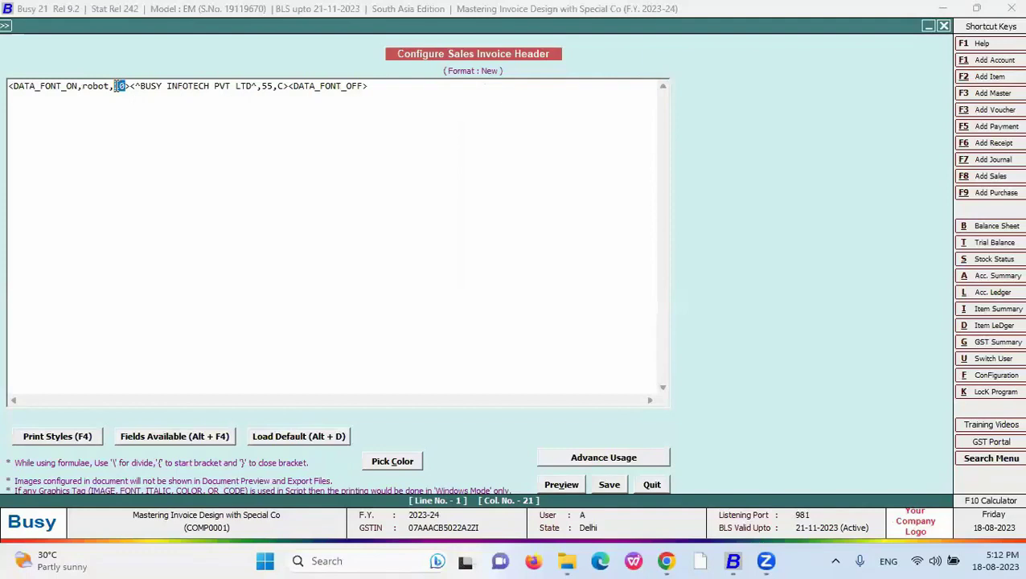
pyautogui.write('30')
pyautogui.click(566, 485)
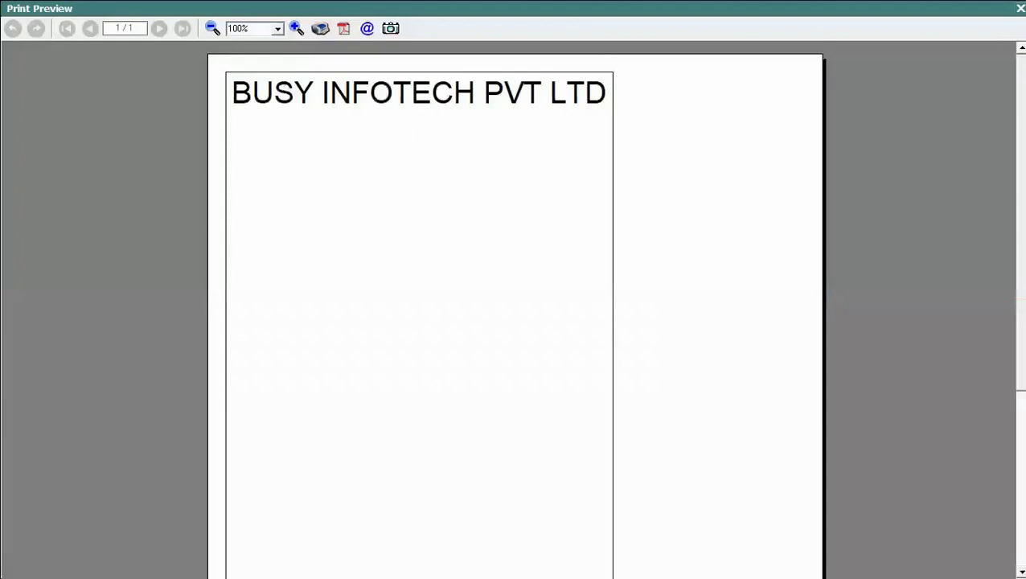
pyautogui.press('Escape')
# - Compare the header line against the slide, then quit the header editor back to format selection
pyautogui.moveTo(275, 85); pyautogui.dragTo(262, 85)
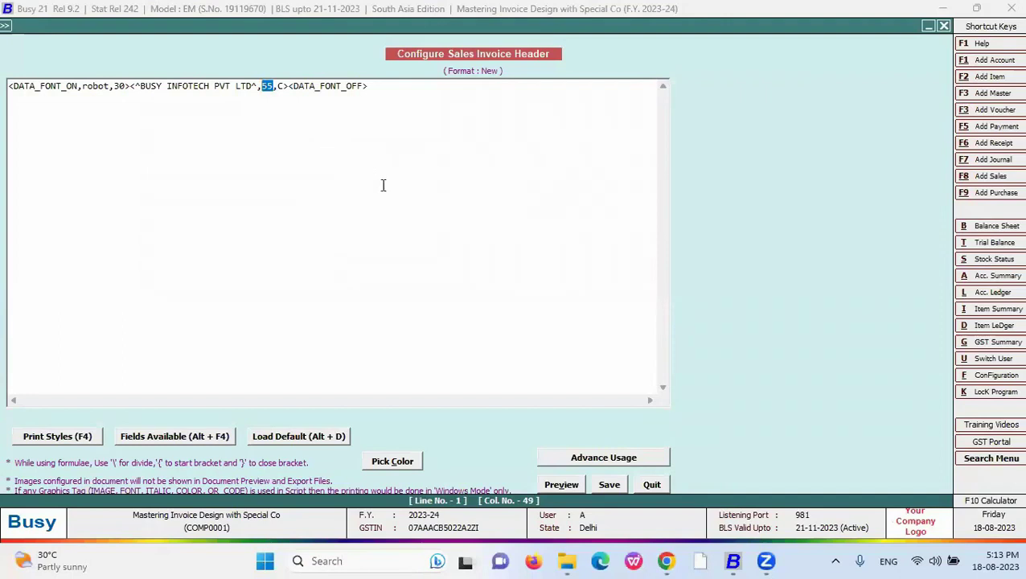
pyautogui.click(661, 559)
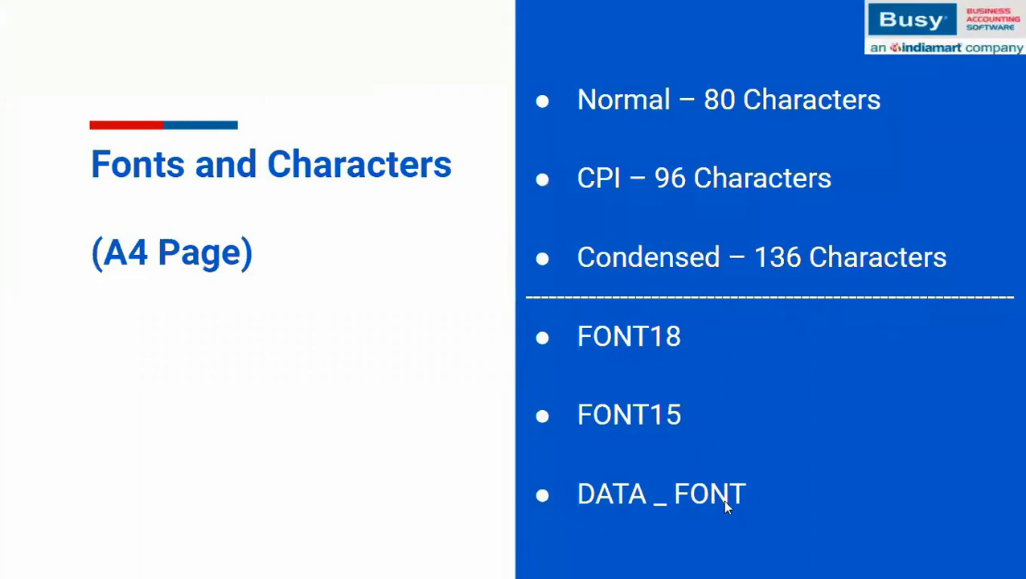
pyautogui.hotkey('alt', 'Tab')
pyautogui.click(377, 87)
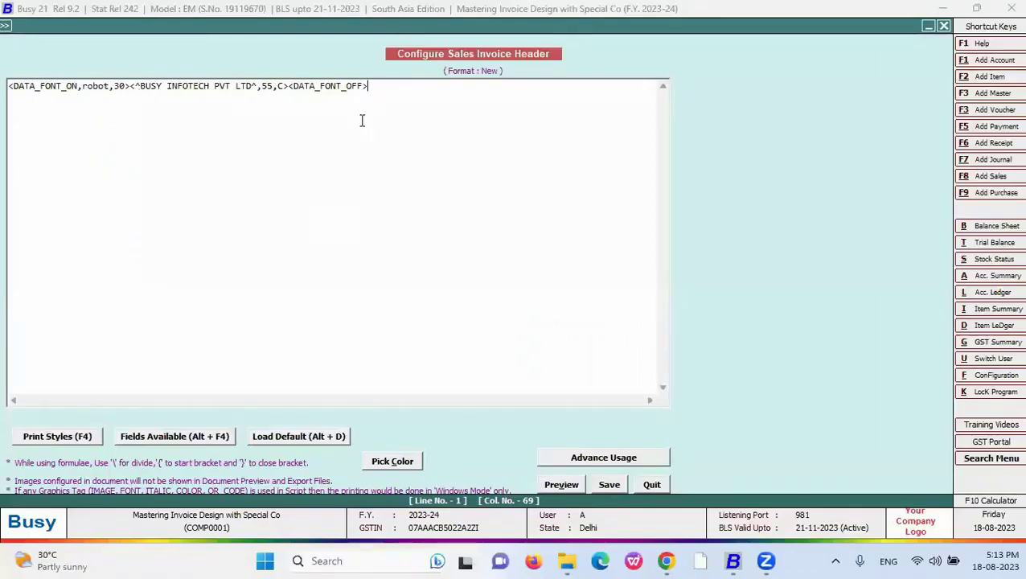
pyautogui.hotkey('shift', 'Home')
pyautogui.click(644, 482)
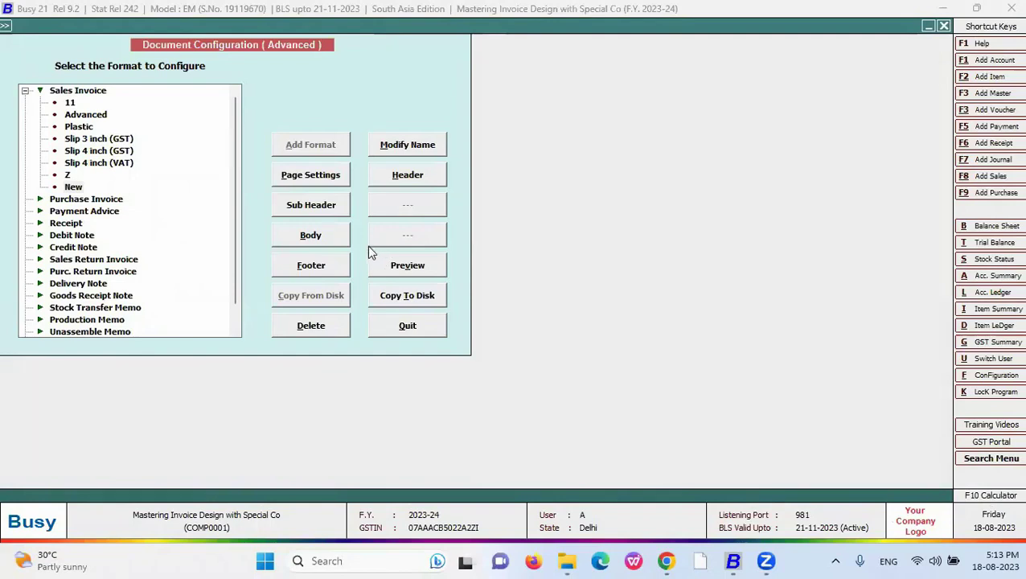
pyautogui.click(321, 239)
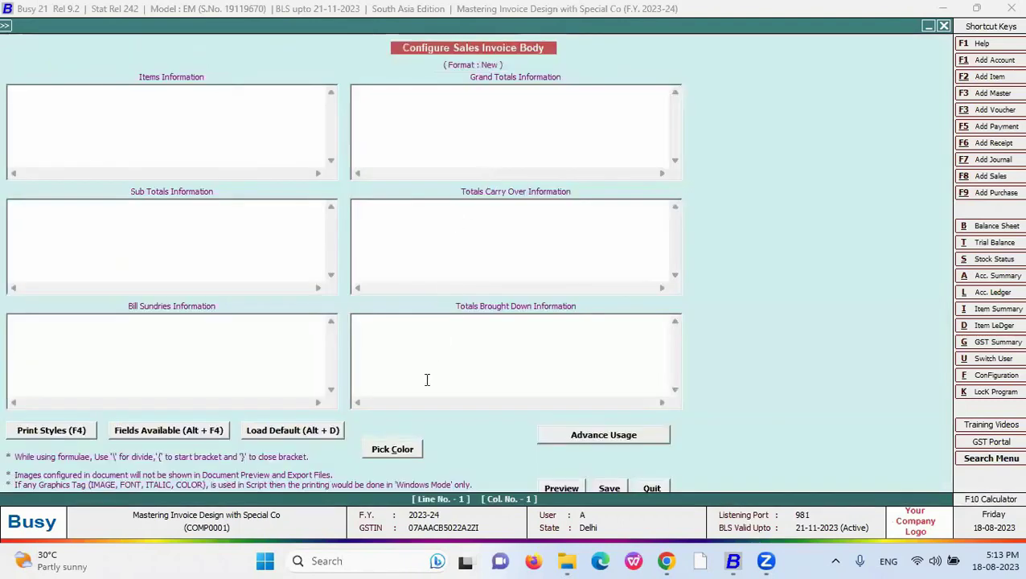
pyautogui.click(466, 116)
pyautogui.press('F4')
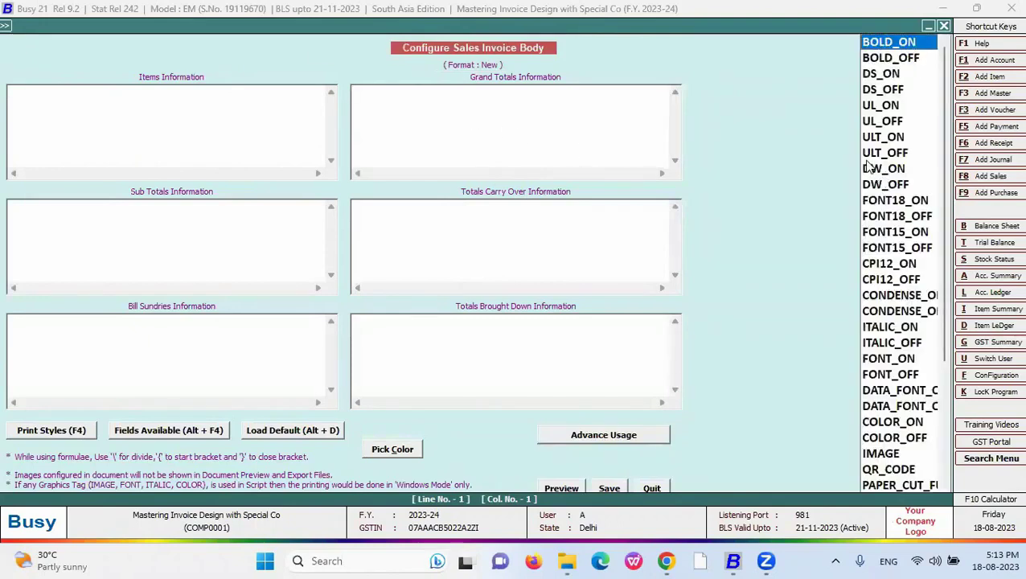
pyautogui.press('Down')
pyautogui.press('Down')
pyautogui.press('Down')
pyautogui.press('Down')
pyautogui.press('Down')
pyautogui.press('Down')
pyautogui.press('Down')
pyautogui.press('Down')
pyautogui.press('Down')
pyautogui.press('Down')
pyautogui.press('Down')
pyautogui.press('Down')
pyautogui.press('Down')
pyautogui.press('Down')
pyautogui.press('Down')
pyautogui.press('Down')
pyautogui.press('Down')
pyautogui.press('Down')
pyautogui.press('Down')
pyautogui.press('Down')
pyautogui.press('Down')
pyautogui.press('Down')
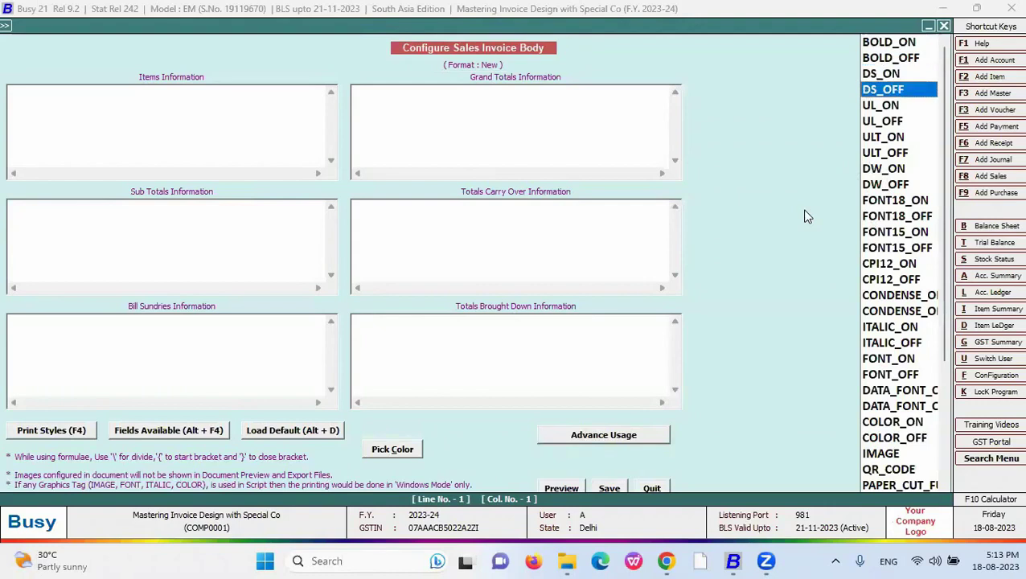
pyautogui.press('Return')
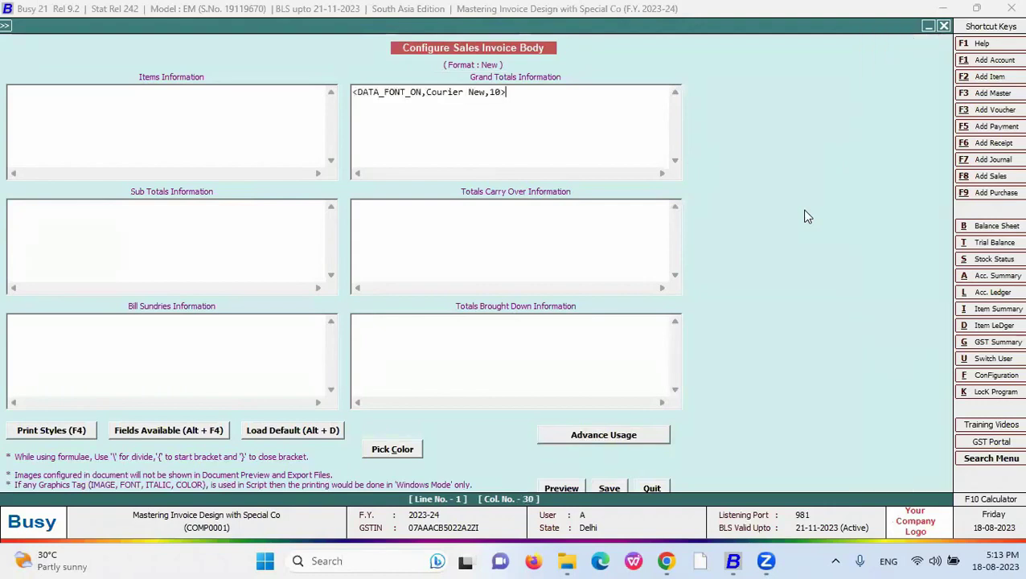
pyautogui.press('F4')
pyautogui.press('Down')
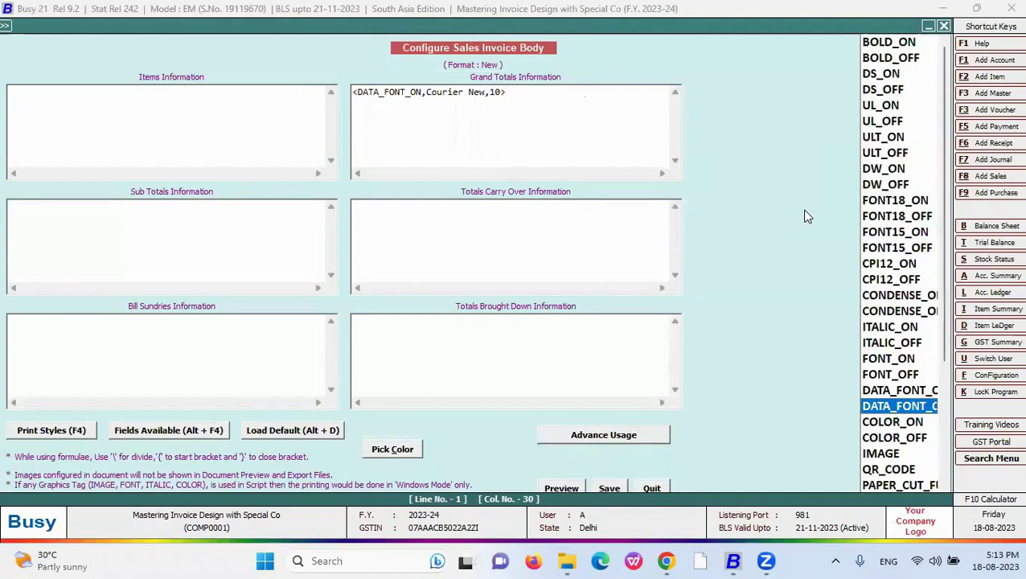
pyautogui.press('Return')
pyautogui.moveTo(486, 92); pyautogui.dragTo(425, 91)
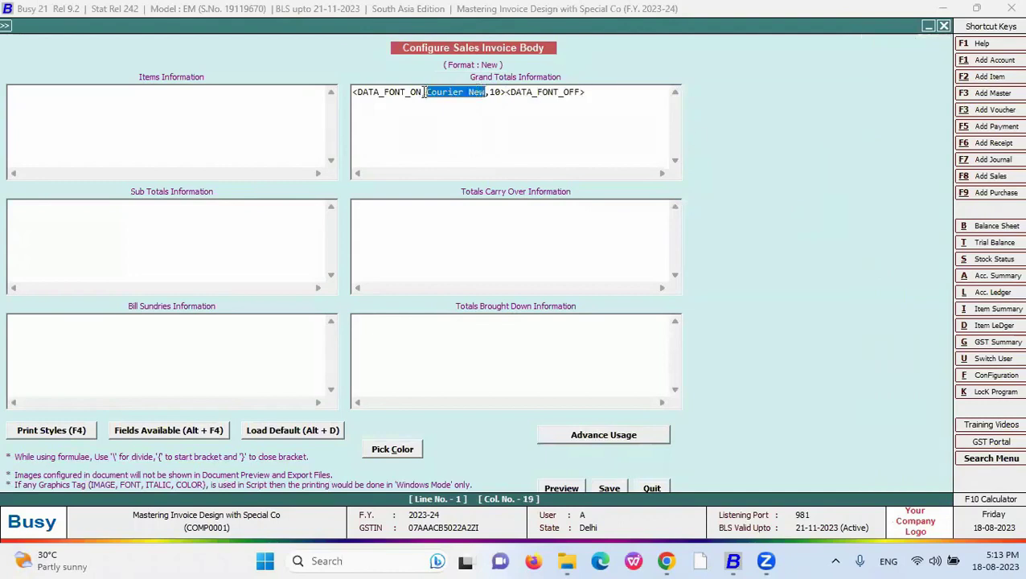
pyautogui.write('Rupees ')
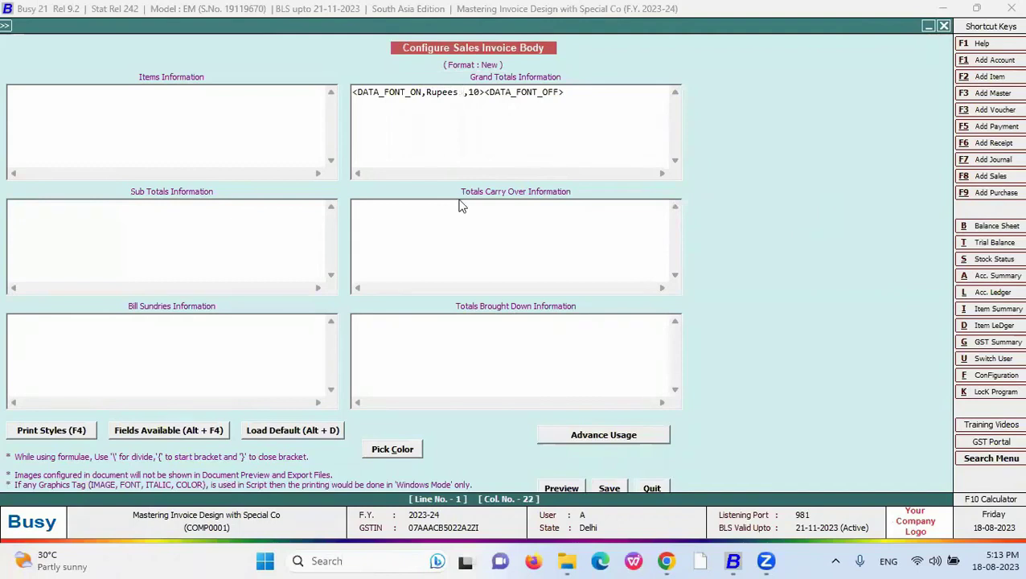
pyautogui.write('Fordian')
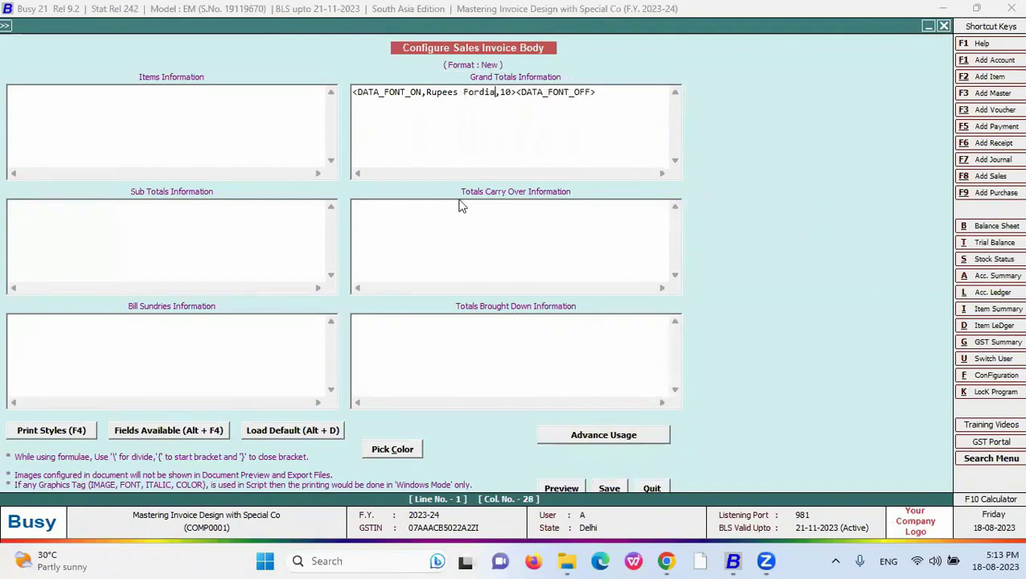
pyautogui.click(521, 92)
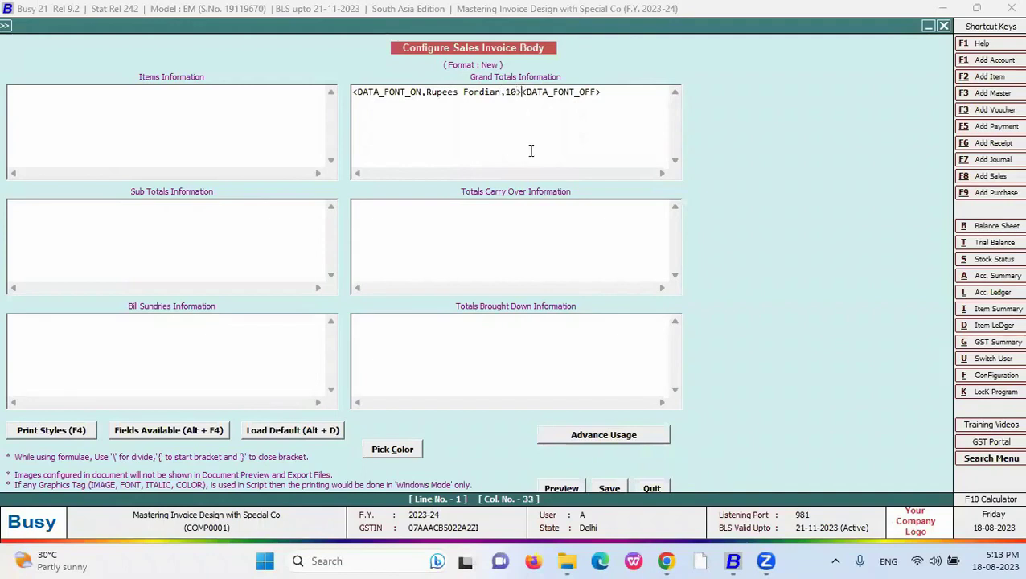
pyautogui.write('<>')
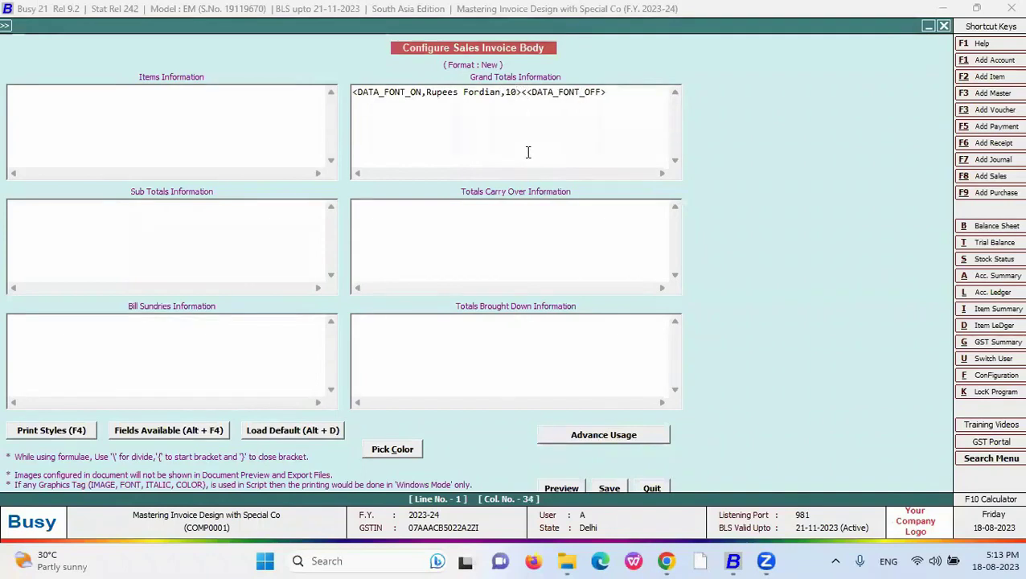
pyautogui.press('Left')
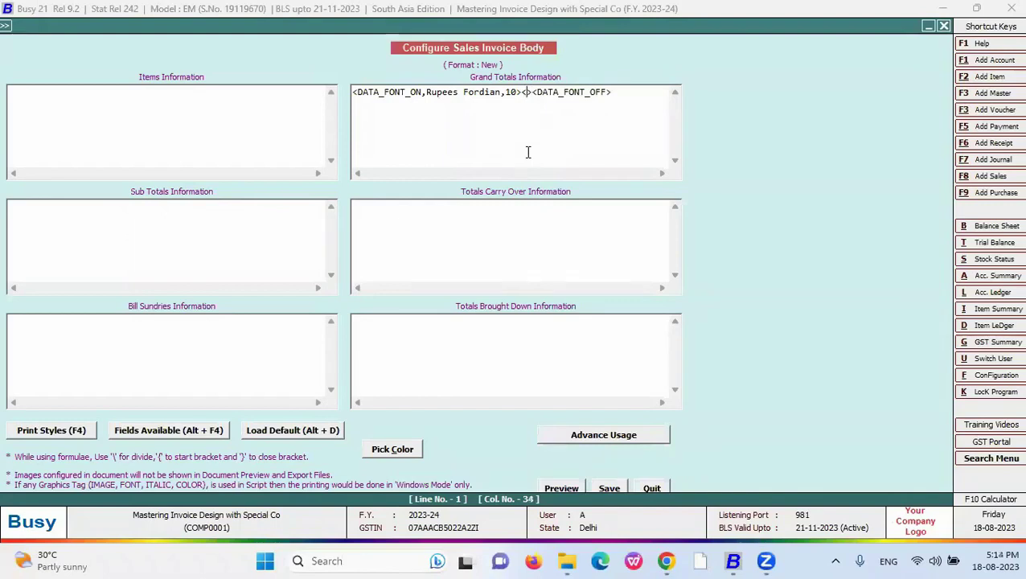
pyautogui.write("'")
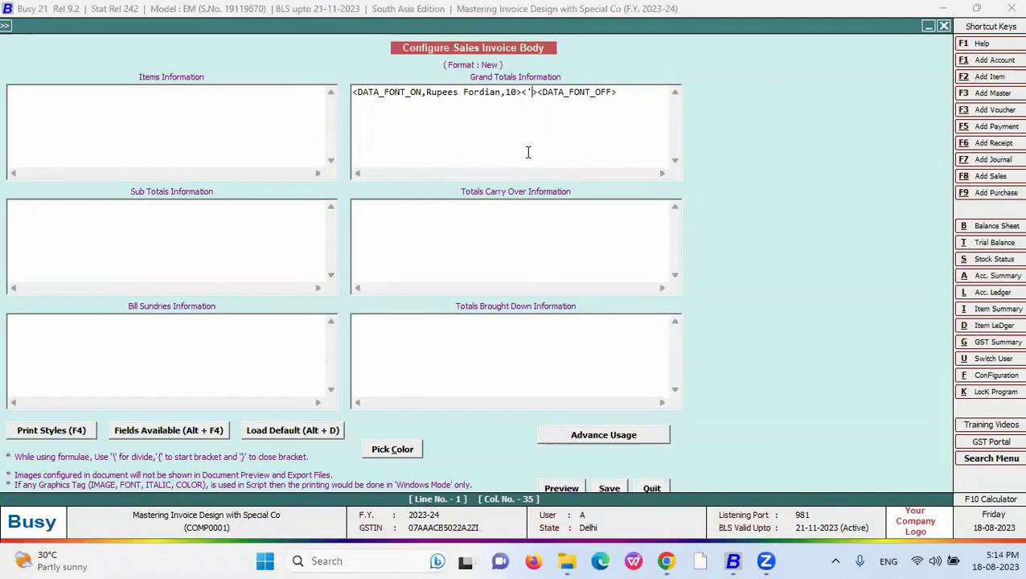
pyautogui.write('~')
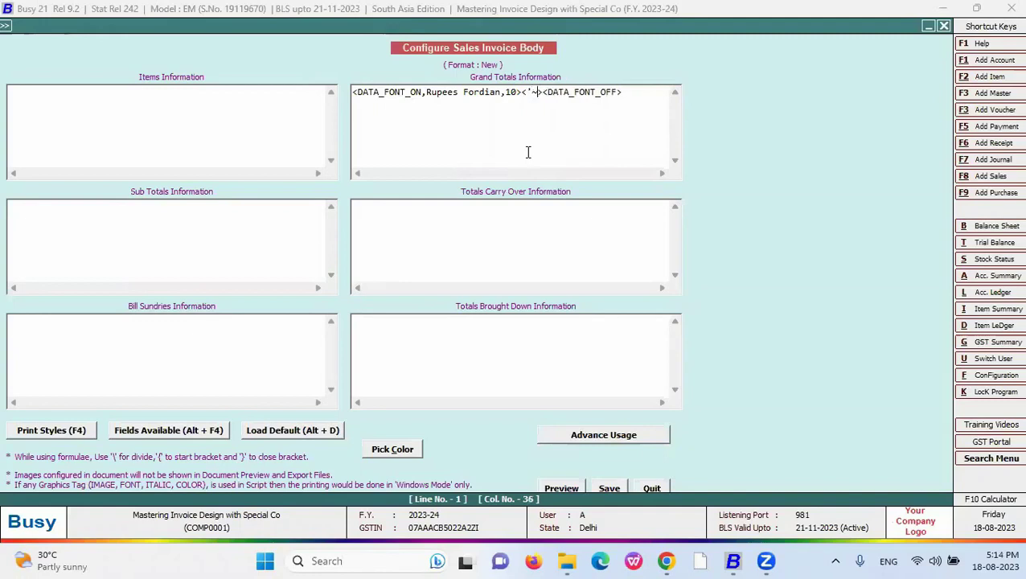
pyautogui.press('BackSpace')
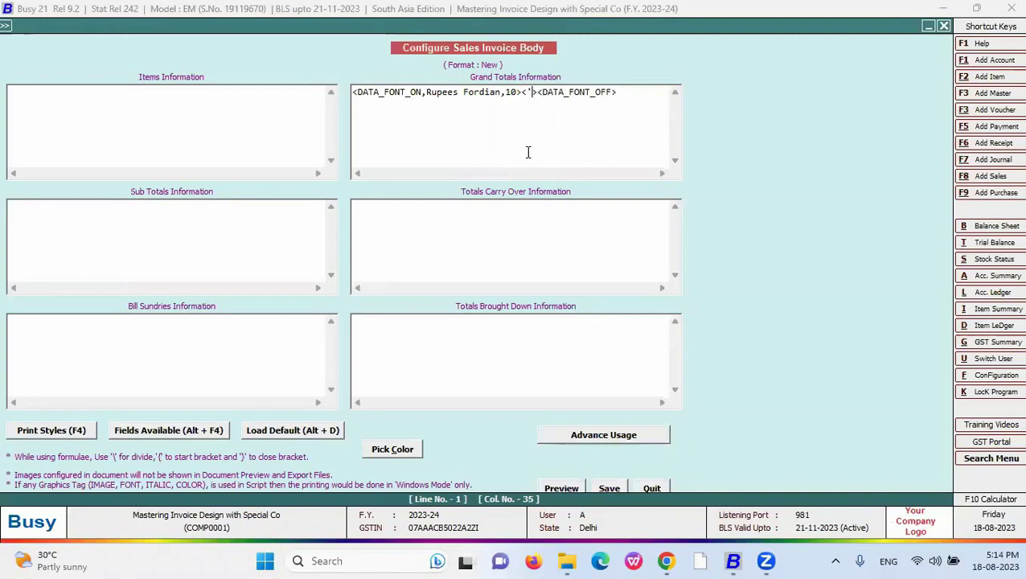
pyautogui.press('BackSpace')
pyautogui.write("'")
pyautogui.write('"\'')
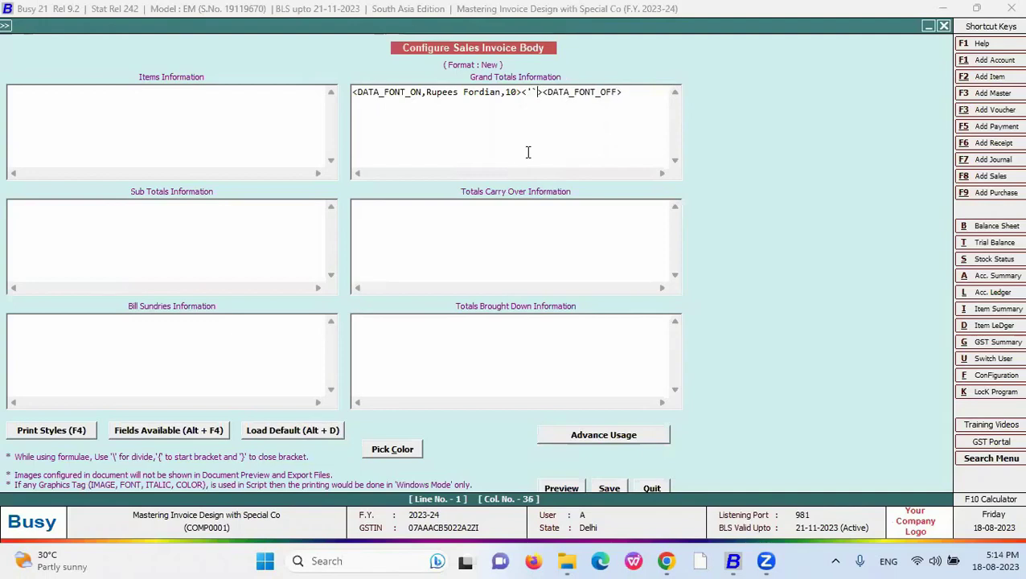
pyautogui.click(609, 489)
pyautogui.click(595, 309)
pyautogui.click(531, 94)
pyautogui.press('Delete')
pyautogui.press('Delete')
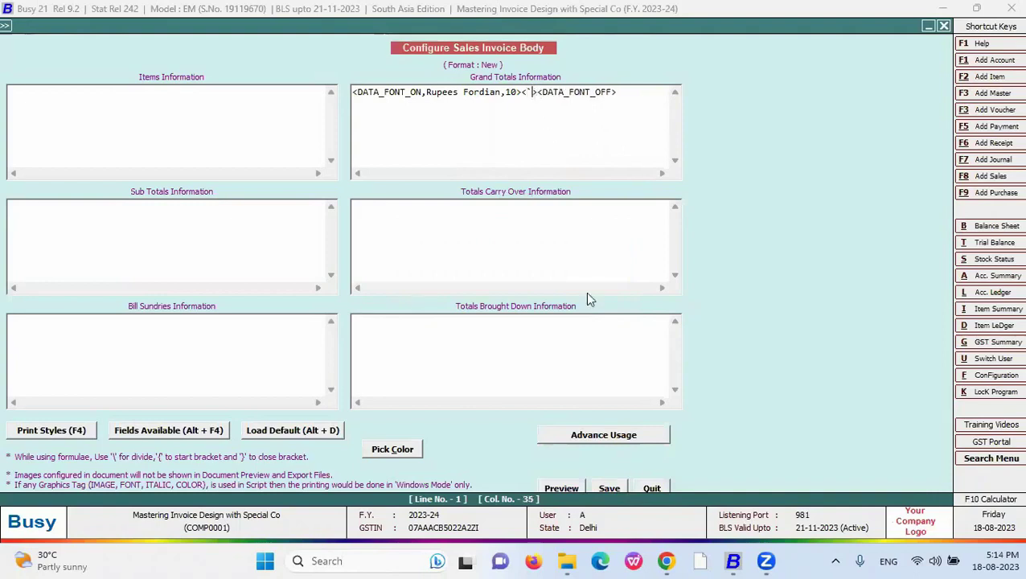
pyautogui.click(610, 489)
pyautogui.click(602, 309)
pyautogui.click(435, 107)
pyautogui.moveTo(644, 97); pyautogui.dragTo(298, 98)
pyautogui.press('Delete')
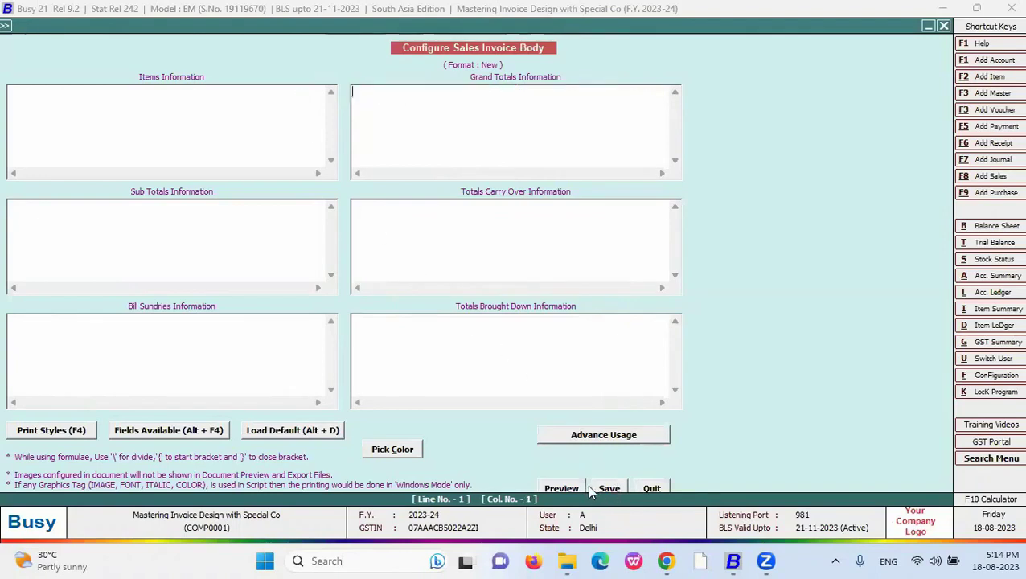
# - Load the LOCAL default body format and select the Rupee Foradian data font code in Grand Totals
pyautogui.hotkey('alt', 'd')
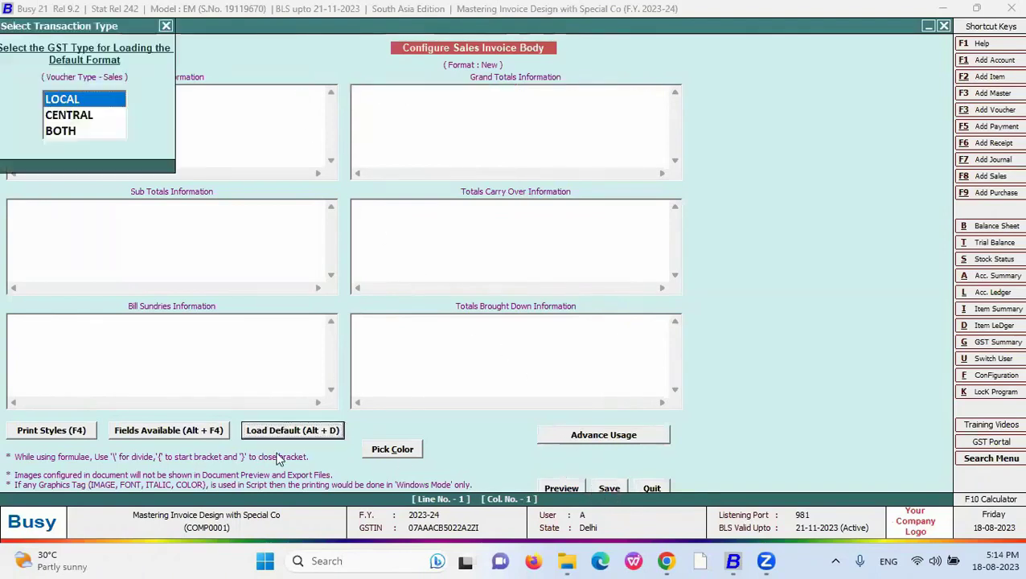
pyautogui.click(91, 101)
pyautogui.moveTo(386, 173); pyautogui.dragTo(529, 171)
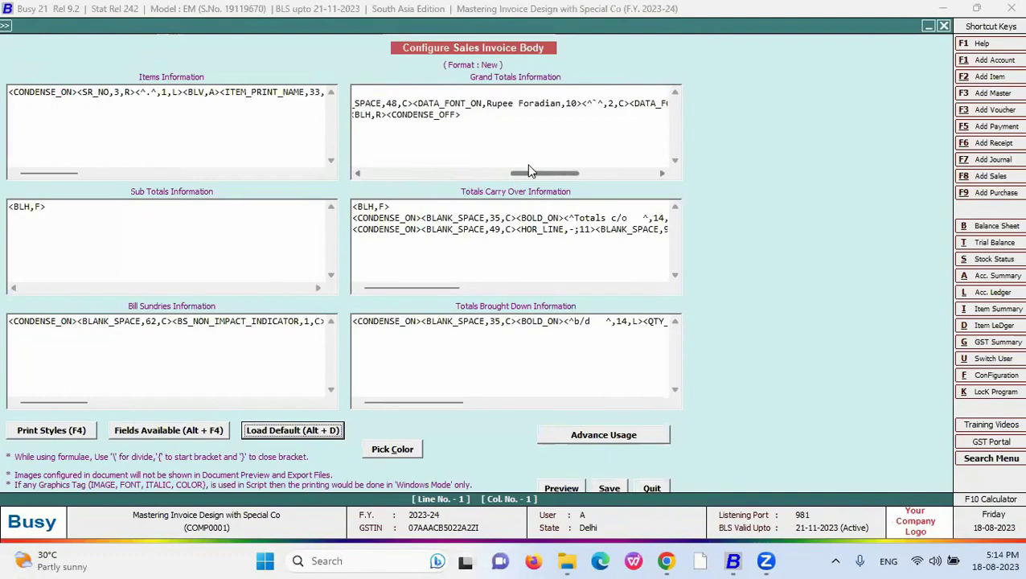
pyautogui.click(417, 102)
pyautogui.moveTo(417, 103); pyautogui.dragTo(596, 105)
pyautogui.moveTo(420, 175); pyautogui.dragTo(542, 172)
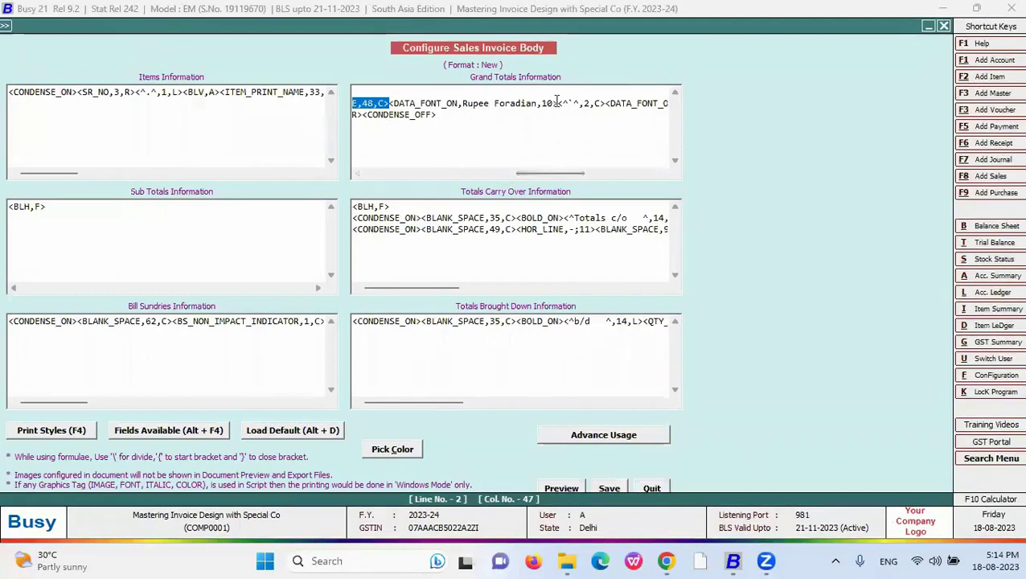
pyautogui.moveTo(605, 102); pyautogui.dragTo(390, 105)
pyautogui.click(647, 486)
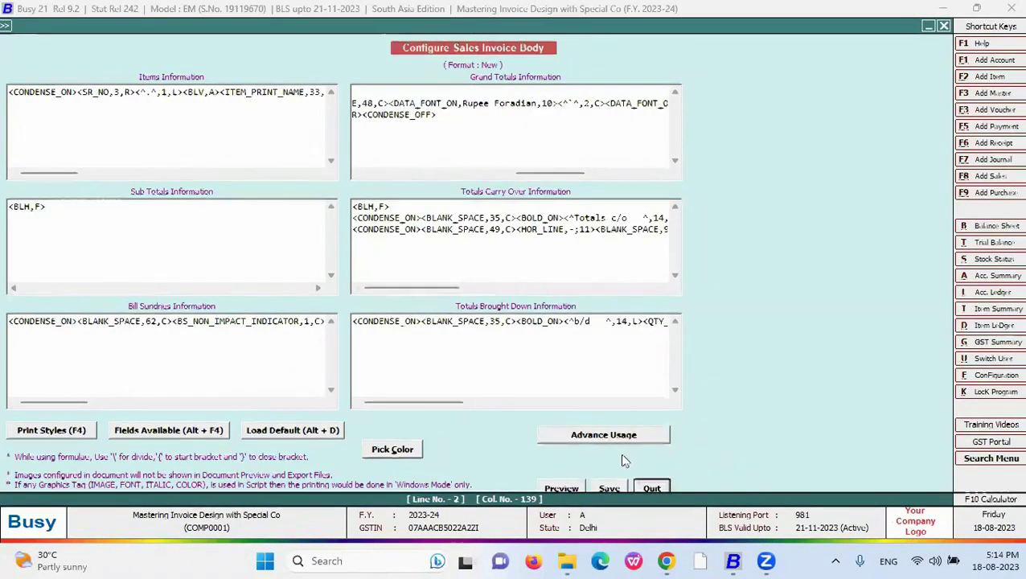
# - Append <DATA_FONT_OFF> to the Rupee Foradian Grand Totals line and save the body format
pyautogui.click(319, 233)
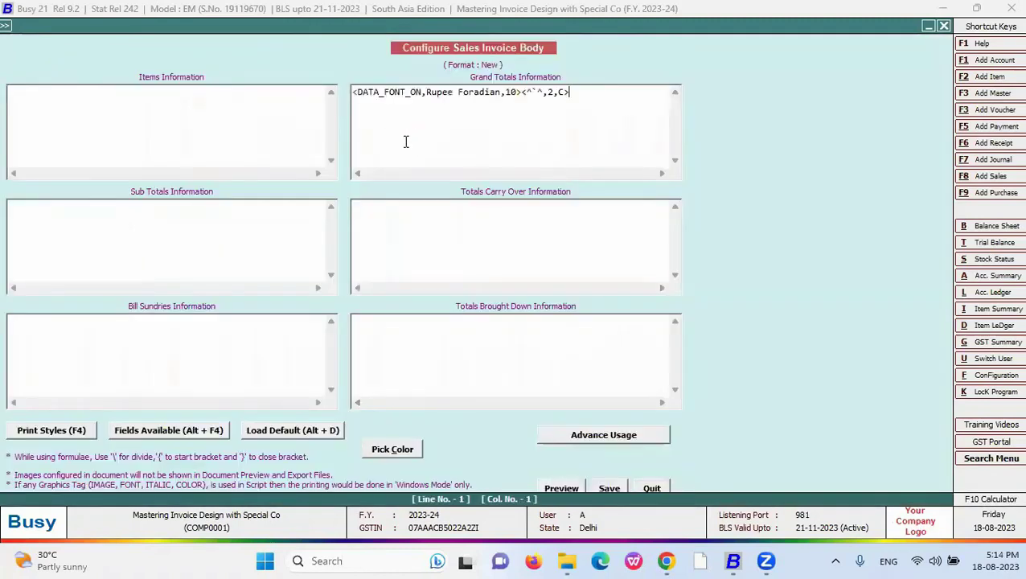
pyautogui.moveTo(500, 94); pyautogui.dragTo(425, 93)
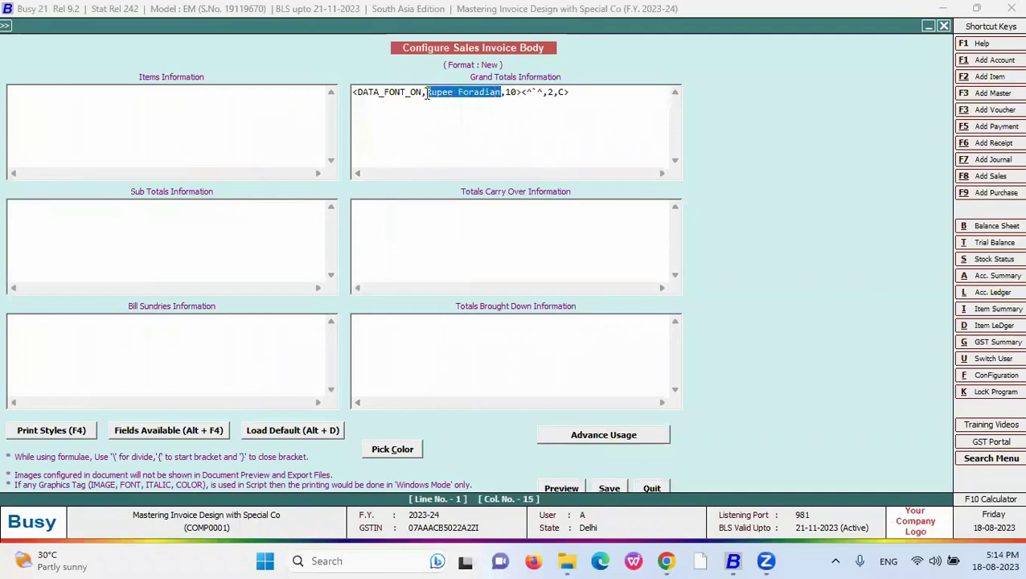
pyautogui.click(537, 91)
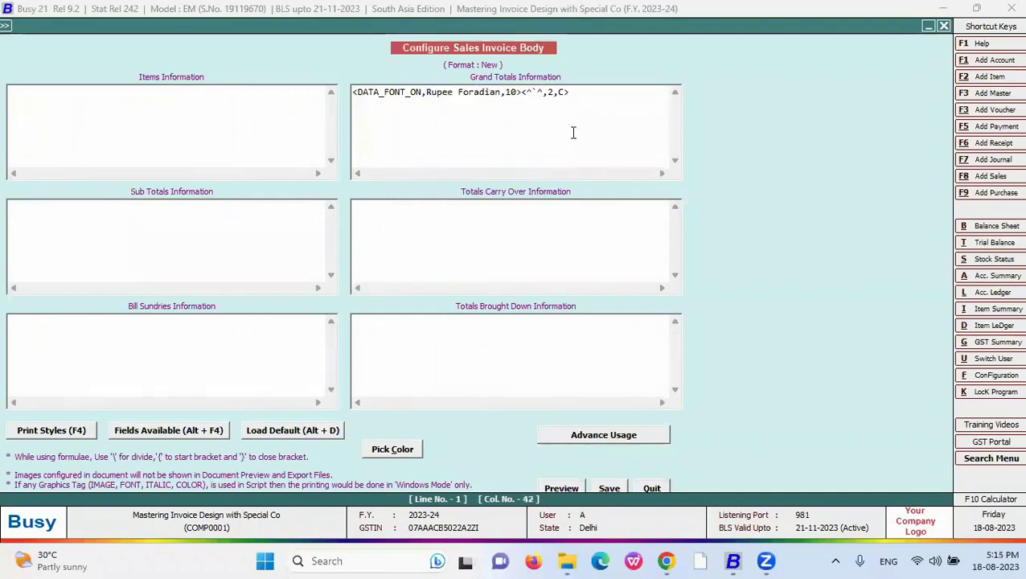
pyautogui.press('F4')
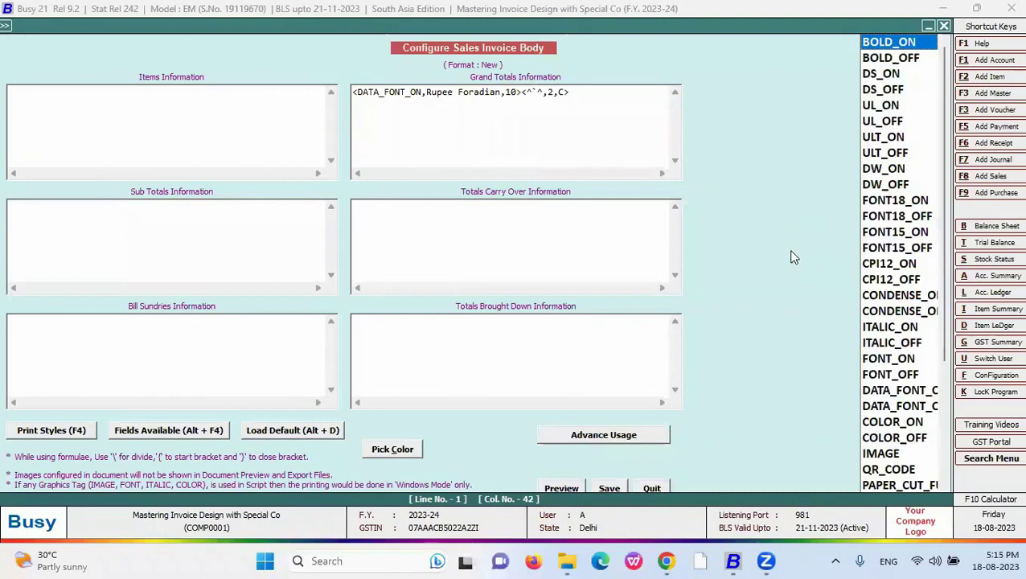
pyautogui.press('Down')
pyautogui.press('Down')
pyautogui.press('Down')
pyautogui.press('Down')
pyautogui.press('Down')
pyautogui.press('Down')
pyautogui.press('Down')
pyautogui.press('Down')
pyautogui.press('Down')
pyautogui.press('Down')
pyautogui.press('Down')
pyautogui.press('Down')
pyautogui.press('Down')
pyautogui.press('Down')
pyautogui.press('Down')
pyautogui.press('Down')
pyautogui.press('Down')
pyautogui.press('Down')
pyautogui.press('Down')
pyautogui.press('Down')
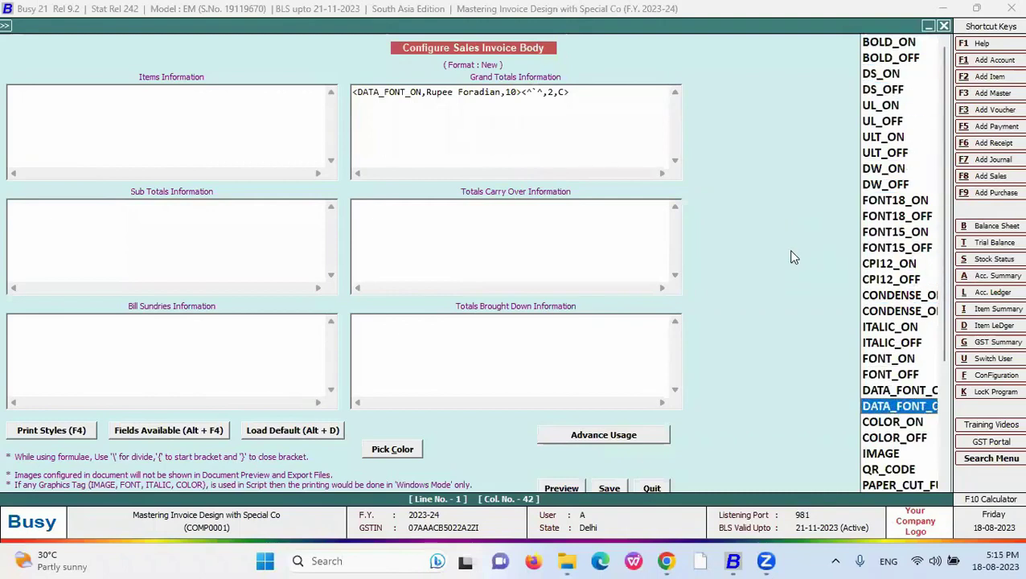
pyautogui.press('Return')
pyautogui.click(609, 489)
# - Print-preview the sales voucher using the New invoice format
pyautogui.hotkey('alt', 'p')
pyautogui.press('Return')
pyautogui.press('Down')
pyautogui.press('Down')
pyautogui.press('Down')
pyautogui.press('Return')
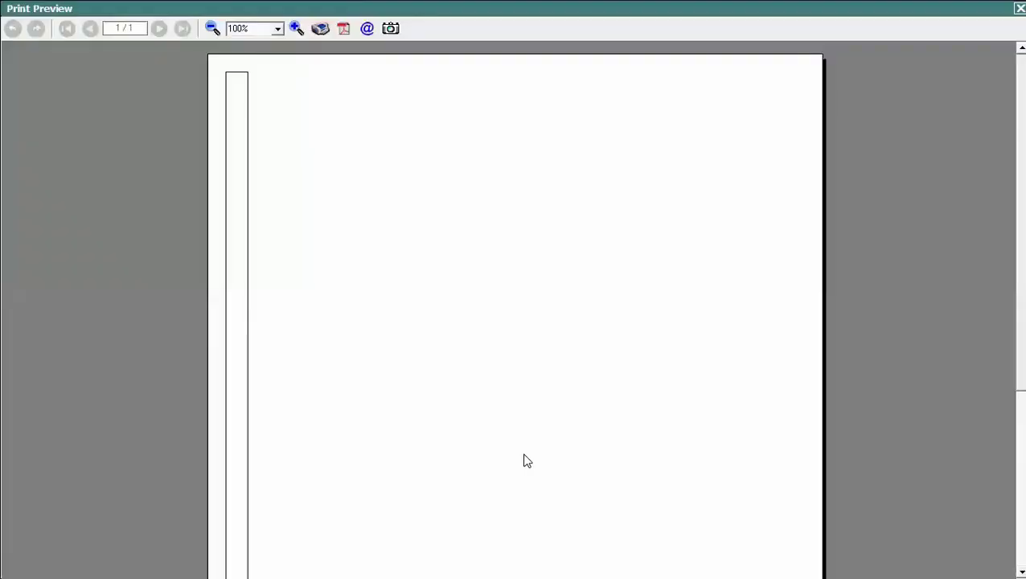
# - Scroll the New-format preview to check the ₹ sign, then close it
pyautogui.scroll(-3, 523, 460)
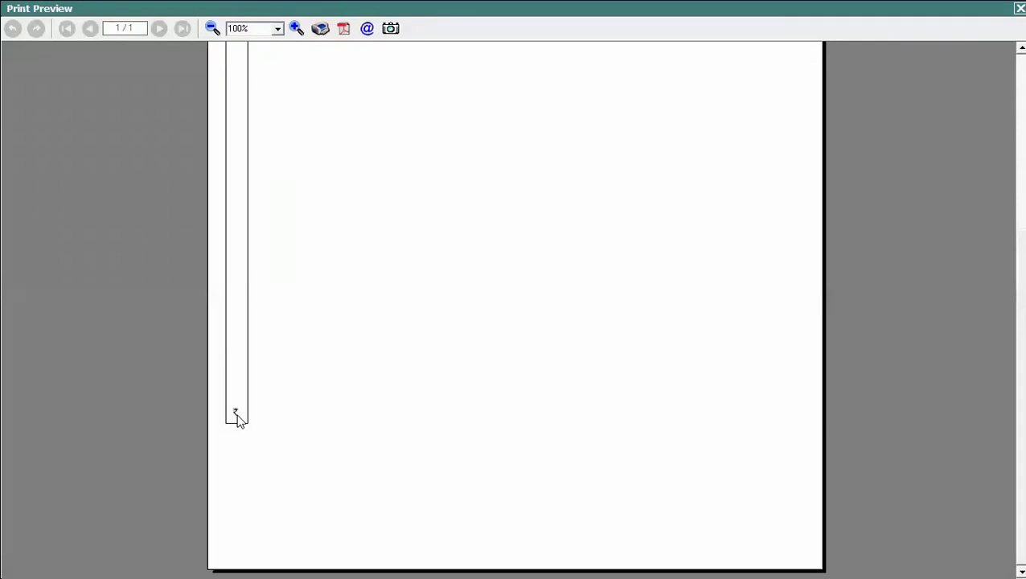
pyautogui.click(1020, 8)
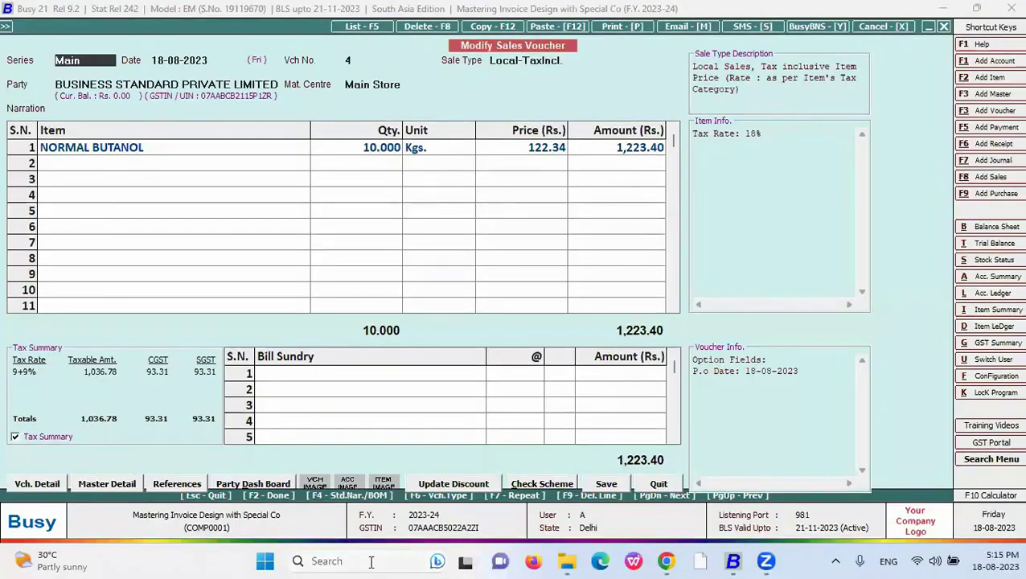
# - Step through the Lines slide's vertical line bullets such as <BLV,A>, then return to Busy
pyautogui.hotkey('alt', 'Tab')
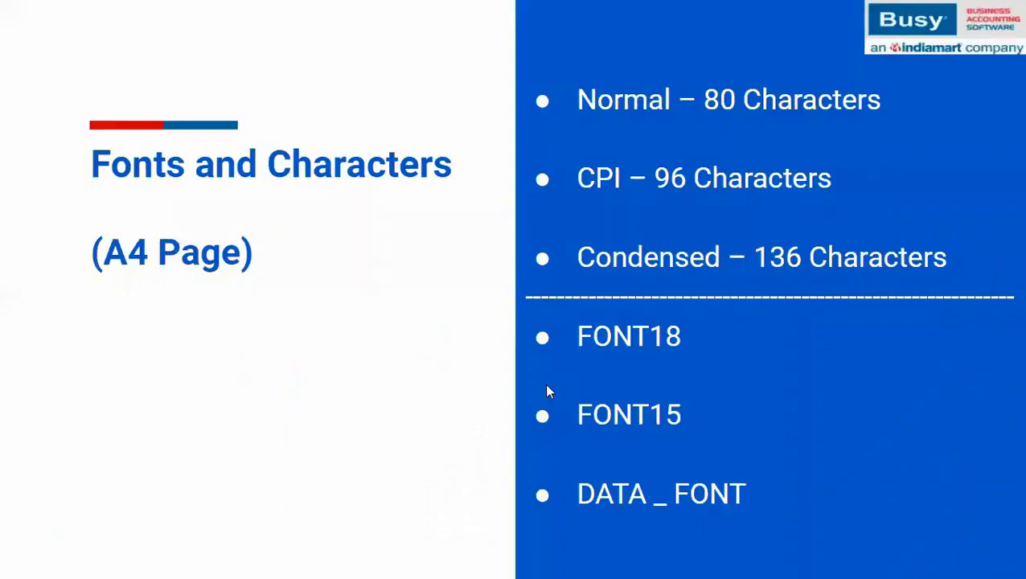
pyautogui.click(544, 387)
pyautogui.click(544, 387)
pyautogui.click(544, 387)
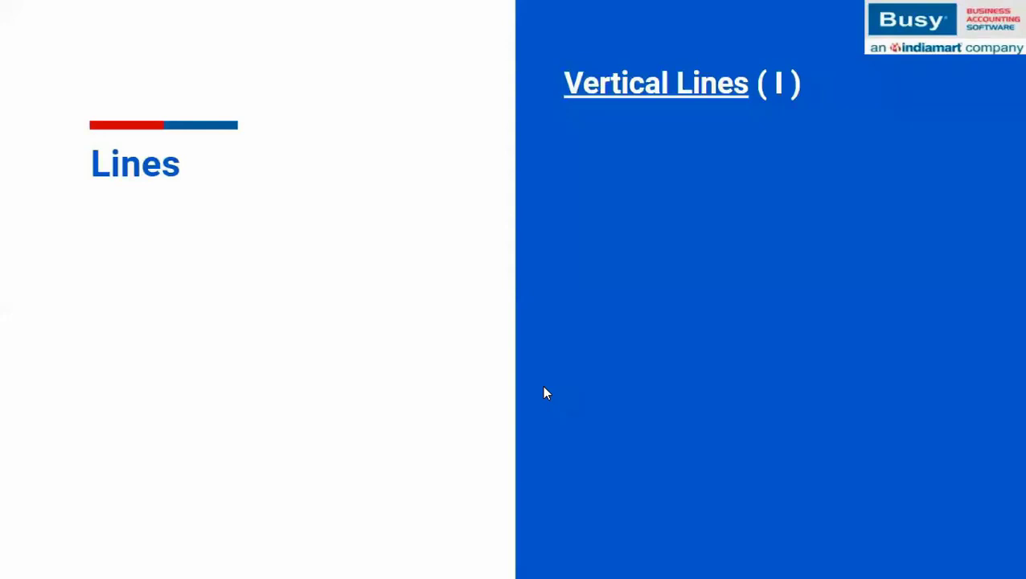
pyautogui.click(544, 386)
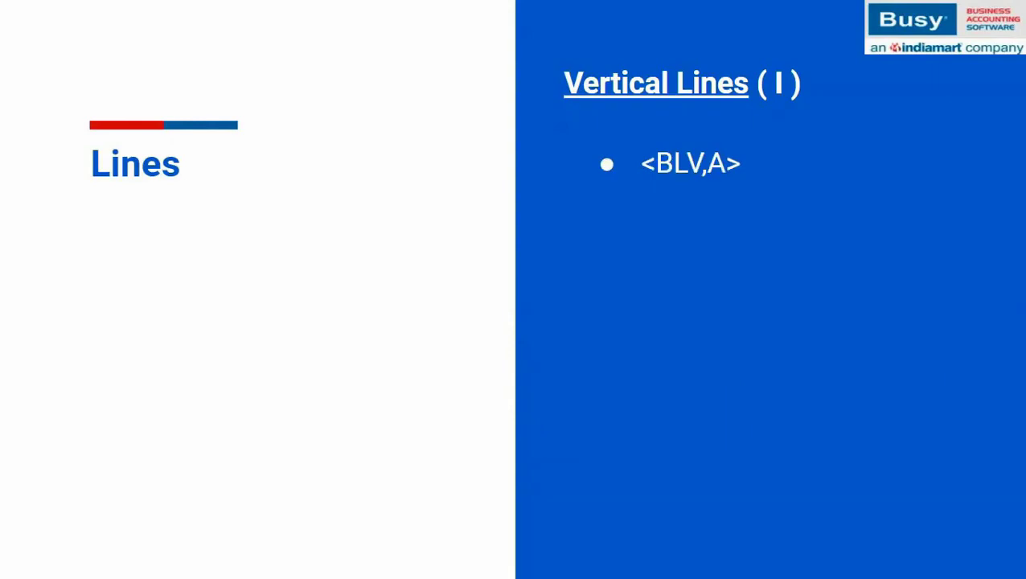
pyautogui.press('super')
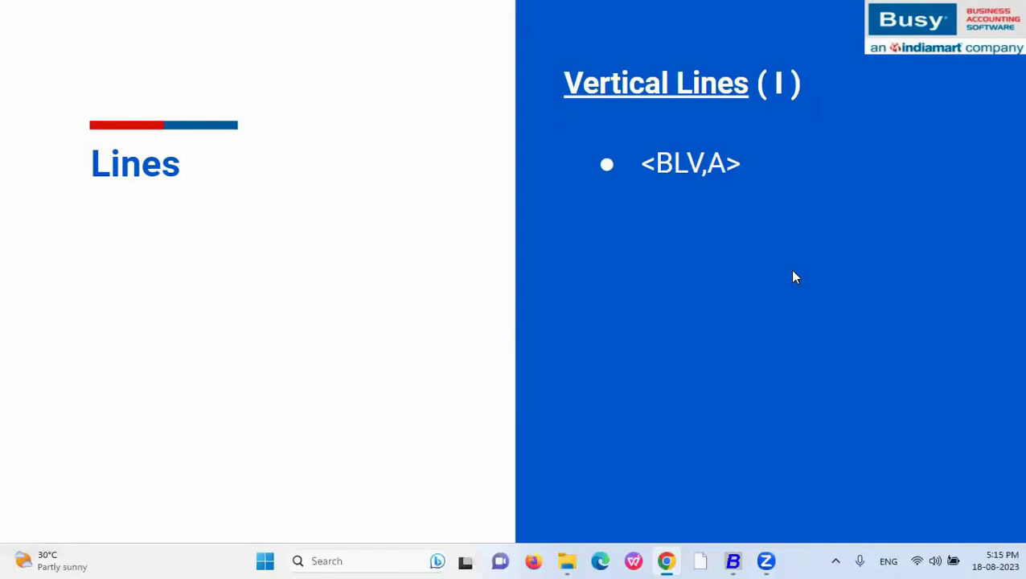
pyautogui.click(700, 206)
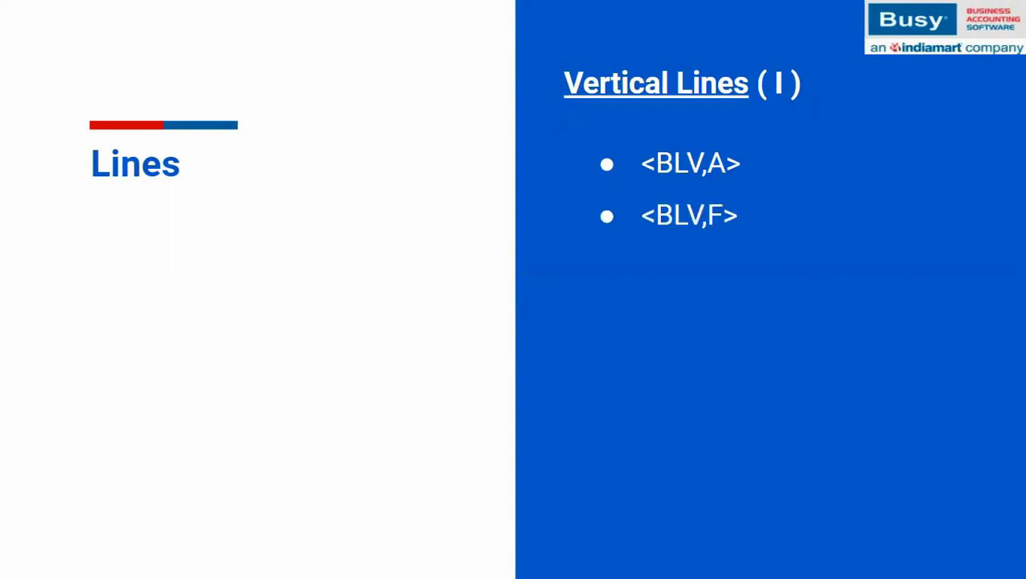
pyautogui.click(735, 561)
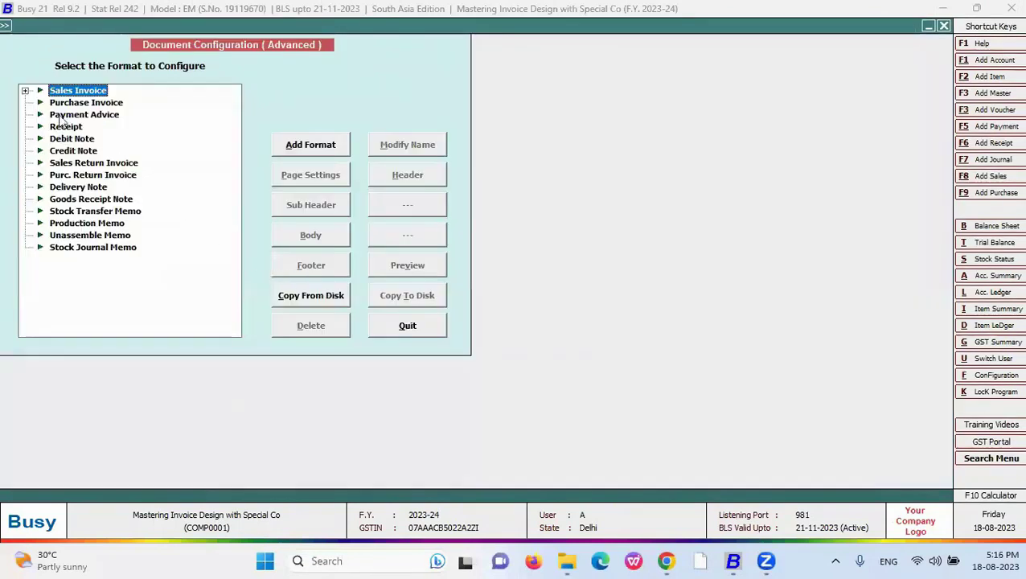
# - Set the New sales invoice header script to <BLV,F> and preview the full-length vertical line
pyautogui.click(26, 91)
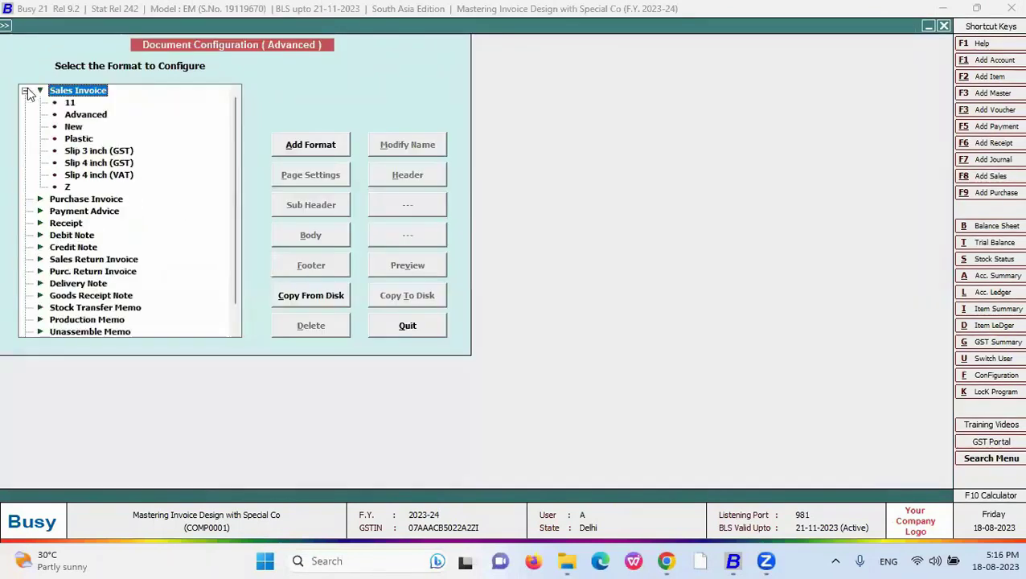
pyautogui.press('Down')
pyautogui.press('Down')
pyautogui.press('Down')
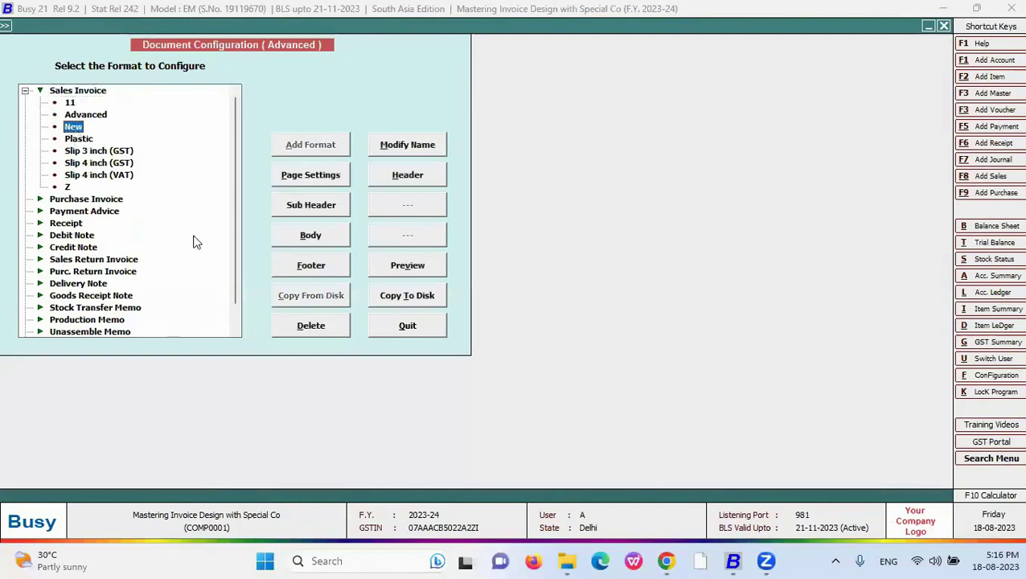
pyautogui.click(395, 181)
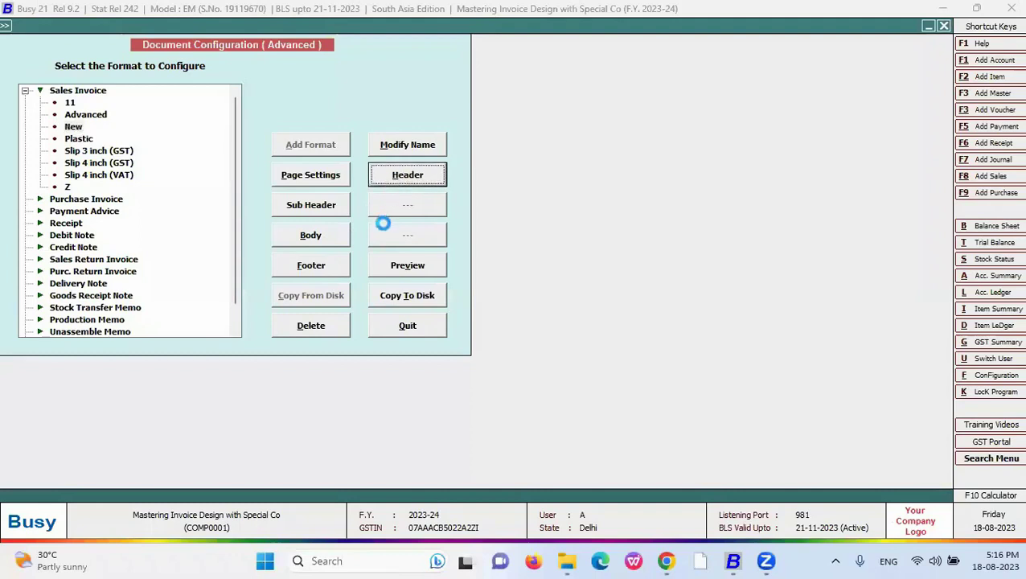
pyautogui.write('<')
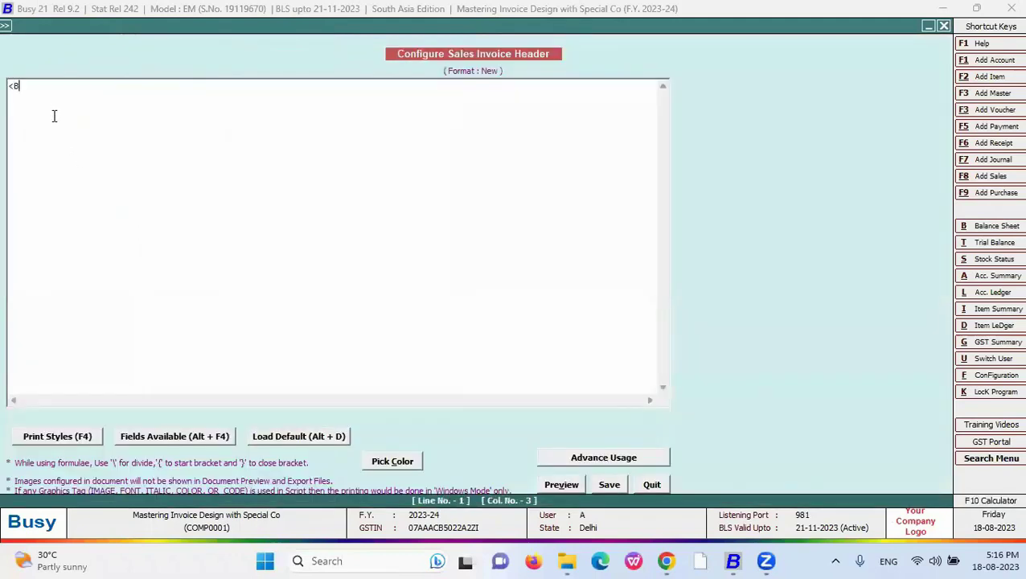
pyautogui.write('BLV,F>')
pyautogui.click(561, 484)
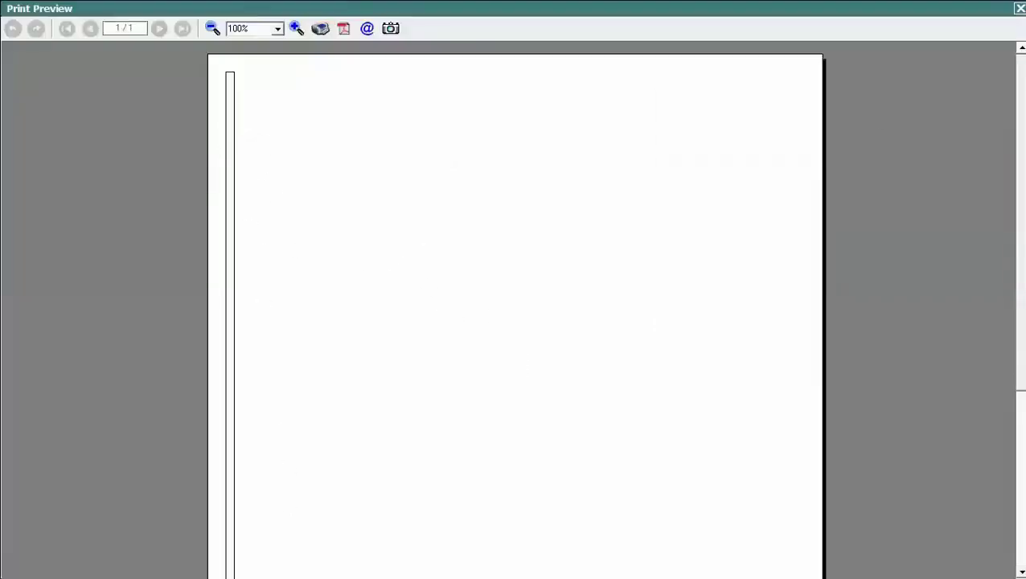
pyautogui.click(1020, 8)
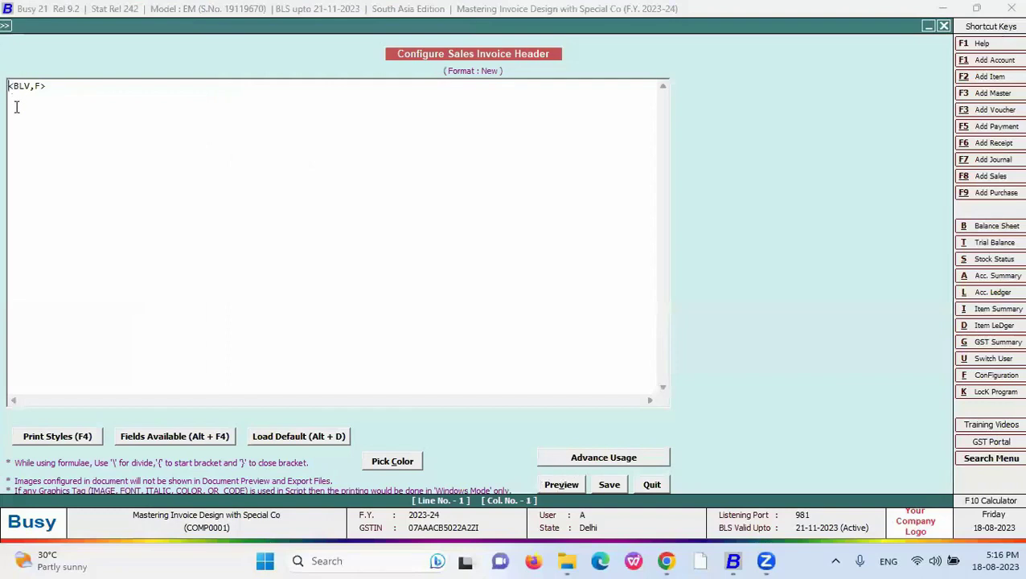
# - Insert a BLANK_SPACE field with width 30 into the New header and preview it
pyautogui.click(78, 439)
pyautogui.press('Escape')
pyautogui.press('Escape')
pyautogui.click(605, 312)
pyautogui.click(204, 439)
pyautogui.doubleClick(756, 351)
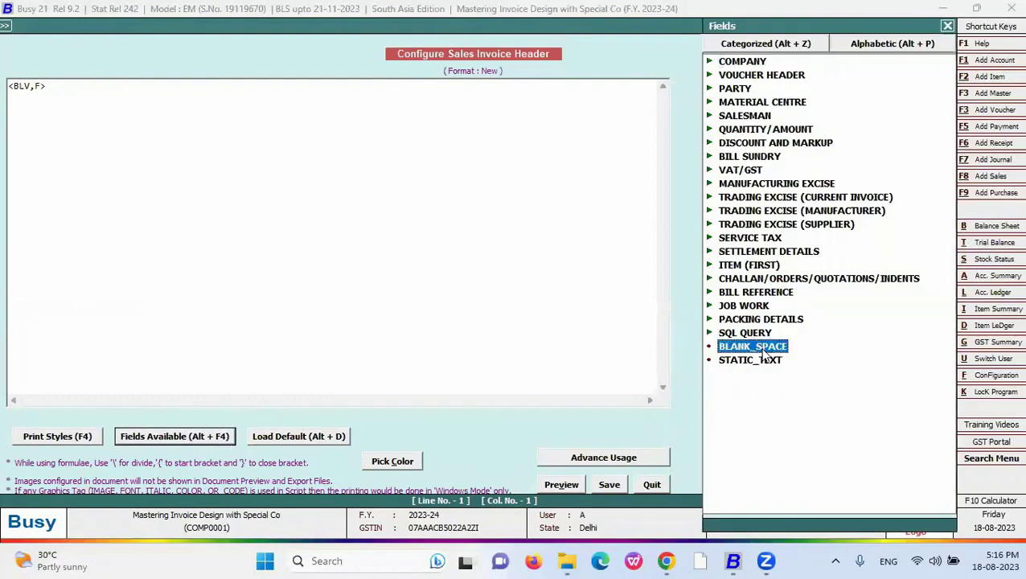
pyautogui.click(77, 86)
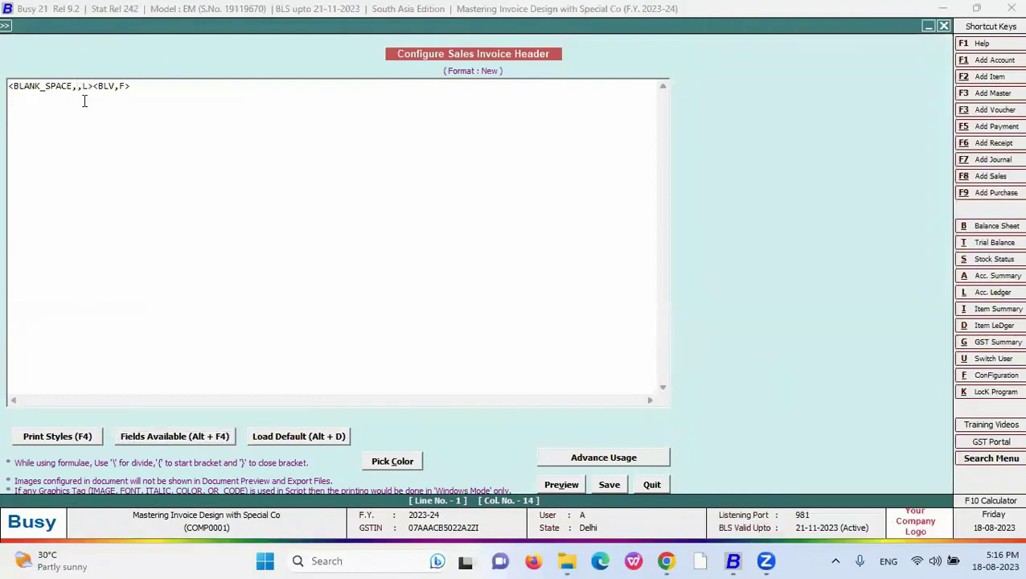
pyautogui.write('30')
pyautogui.click(566, 487)
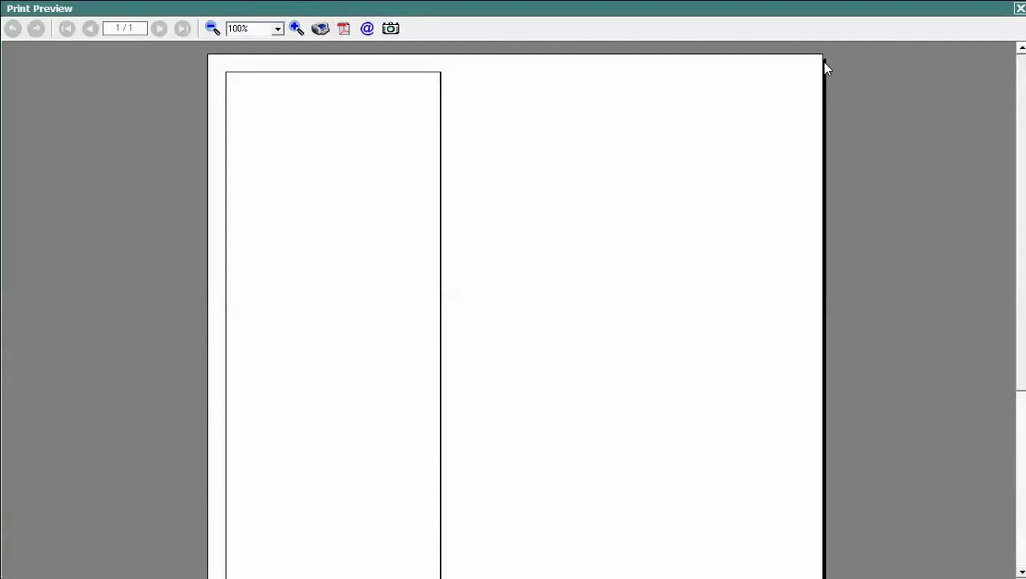
pyautogui.press('Escape')
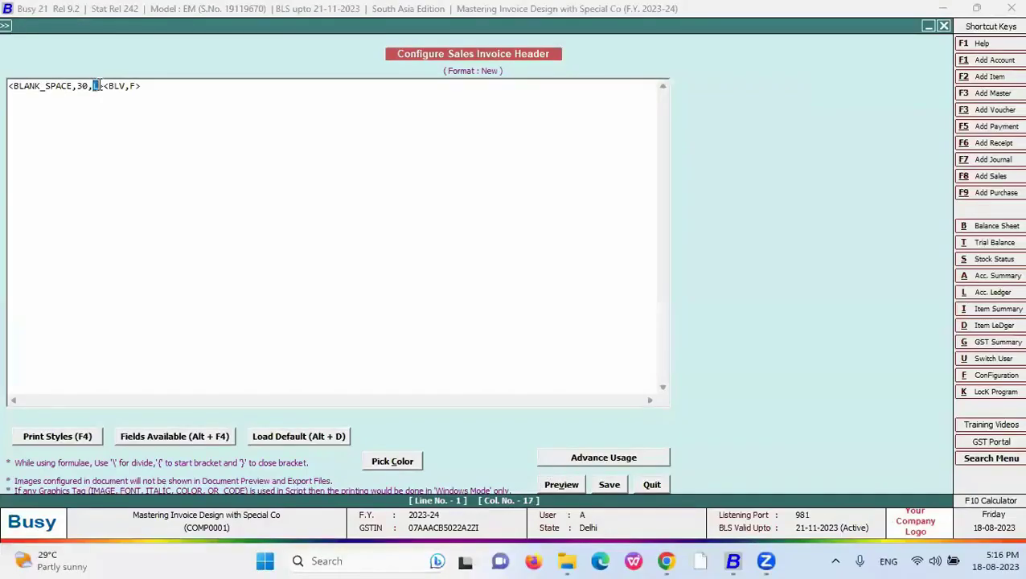
# - Delete the BLANK_SPACE tag, change <BLV,F> to <BLV,A>, preview, then reload the default header
pyautogui.click(84, 86)
pyautogui.press('Right')
pyautogui.hotkey('shift', 'Left')
pyautogui.hotkey('shift', 'Left')
pyautogui.moveTo(104, 86); pyautogui.dragTo(6, 85)
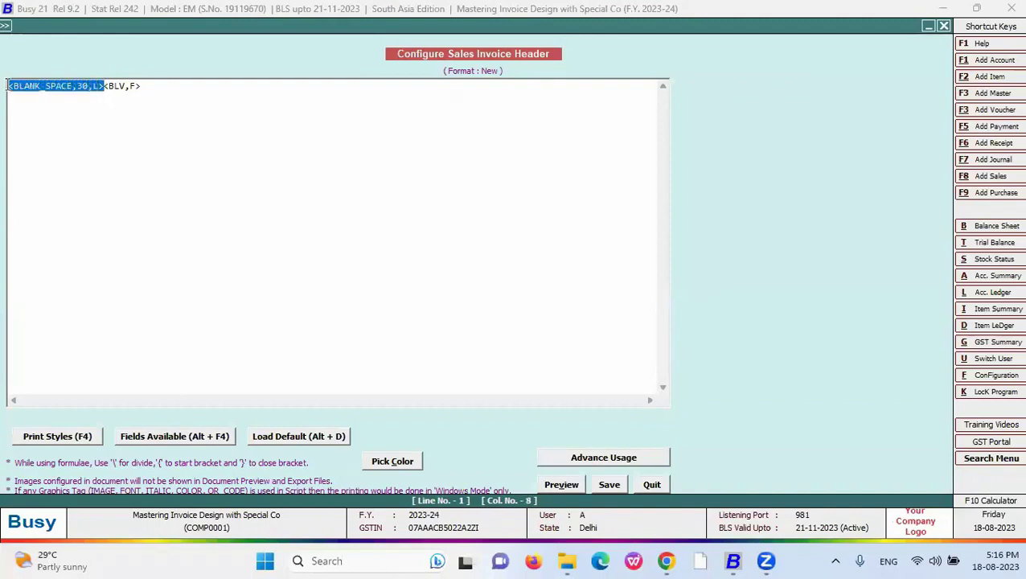
pyautogui.press('Delete')
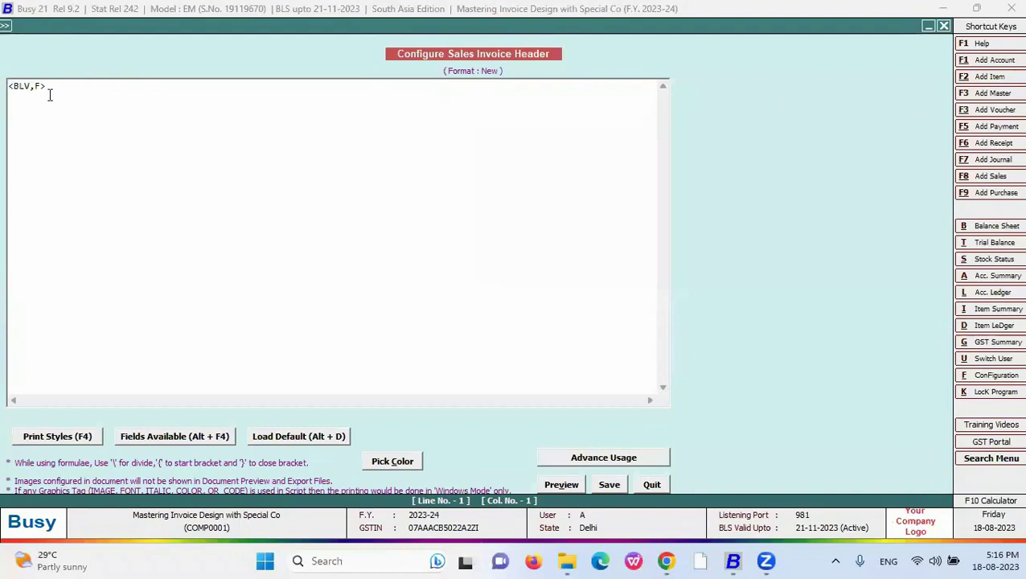
pyautogui.moveTo(40, 85); pyautogui.dragTo(34, 85)
pyautogui.write('A')
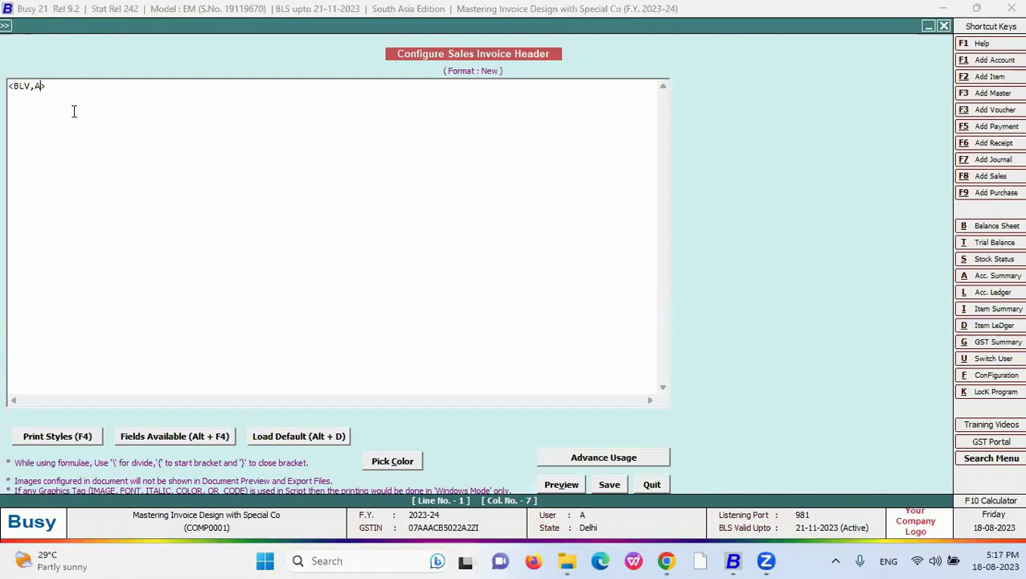
pyautogui.click(79, 105)
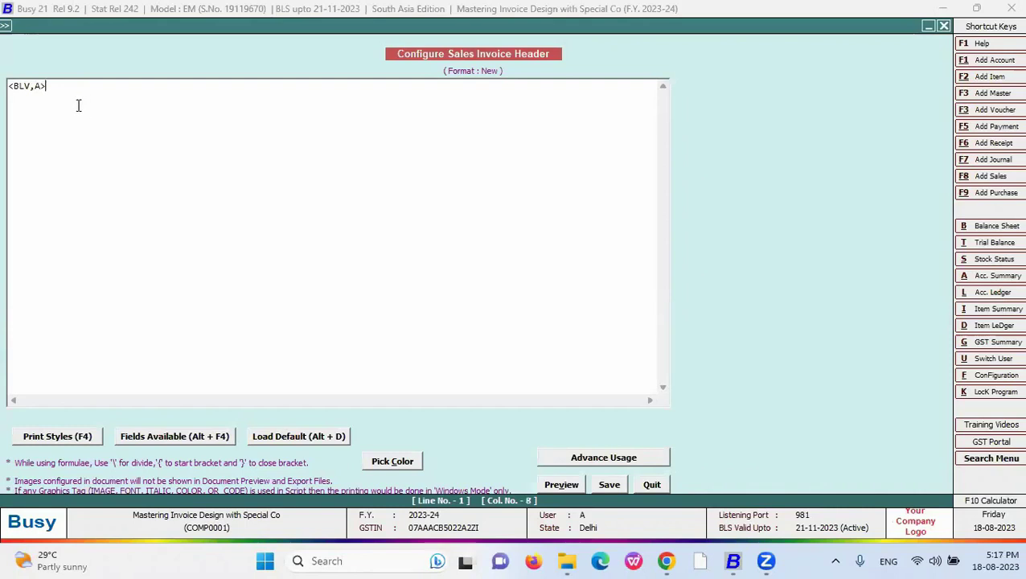
pyautogui.click(572, 484)
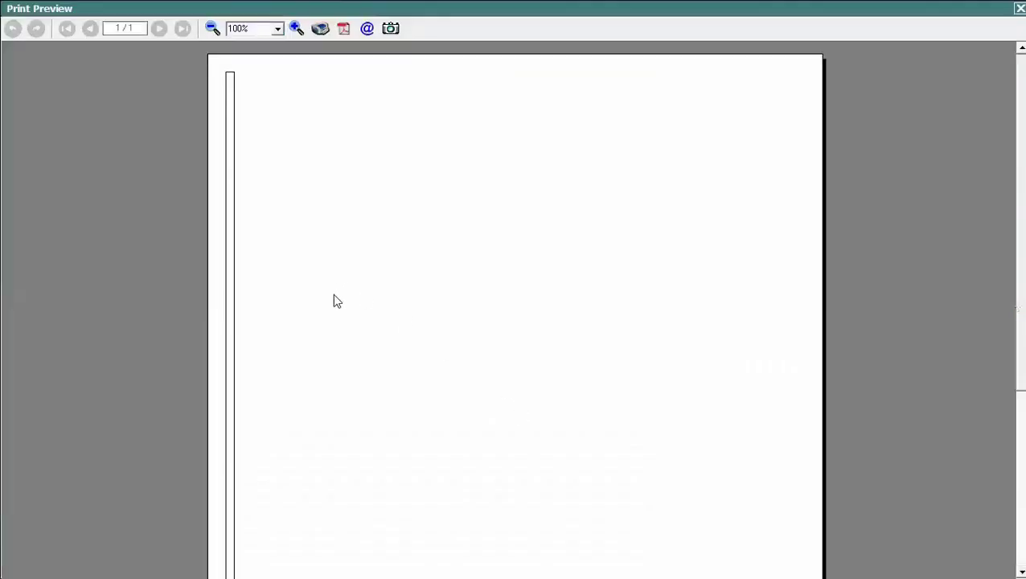
pyautogui.press('Escape')
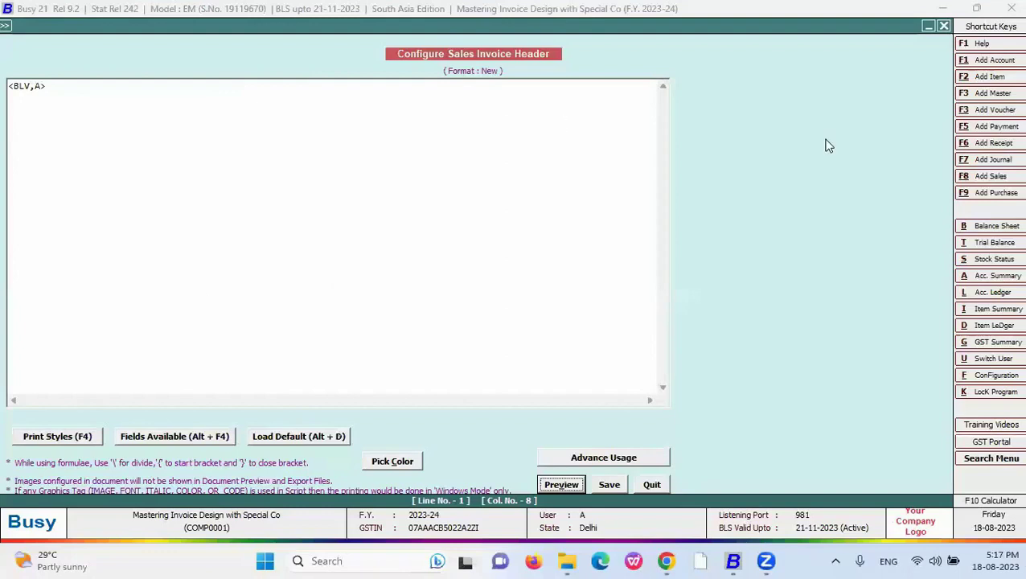
pyautogui.click(330, 434)
pyautogui.press('Return')
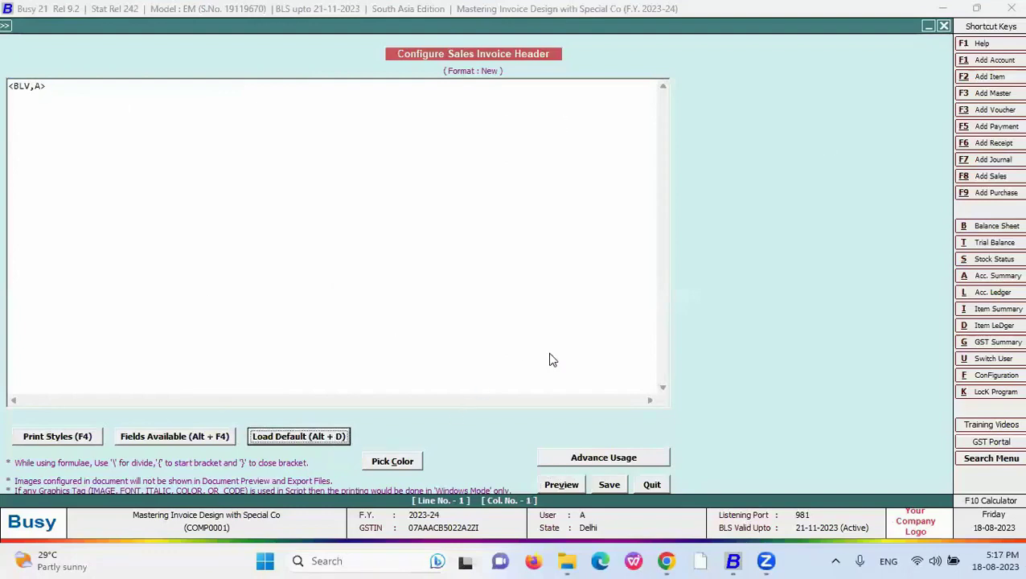
# - Load the default script for both types and change line 11's <BLH,F> to <BLV,A>, previewing it
pyautogui.click(84, 136)
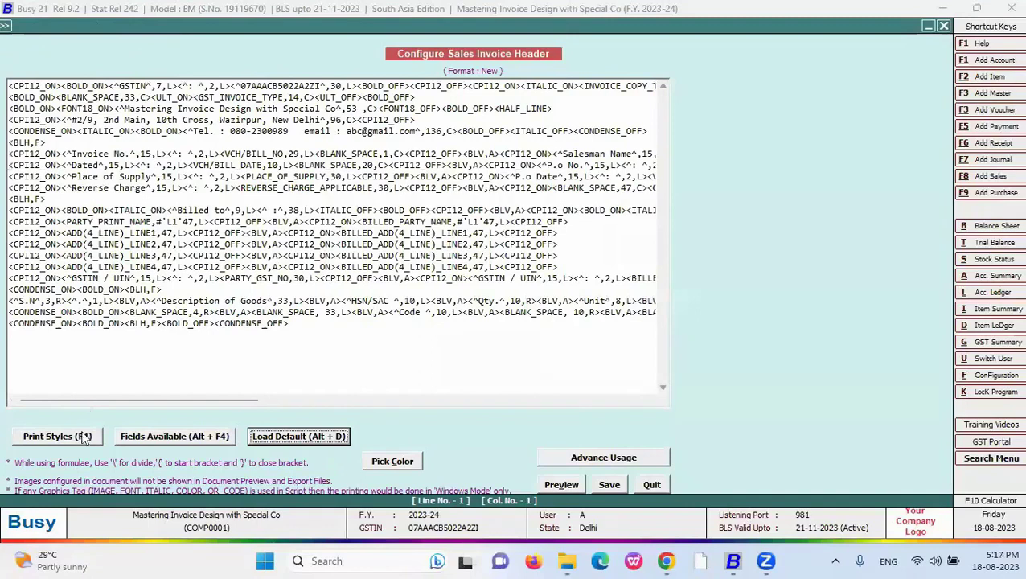
pyautogui.moveTo(163, 289); pyautogui.dragTo(126, 290)
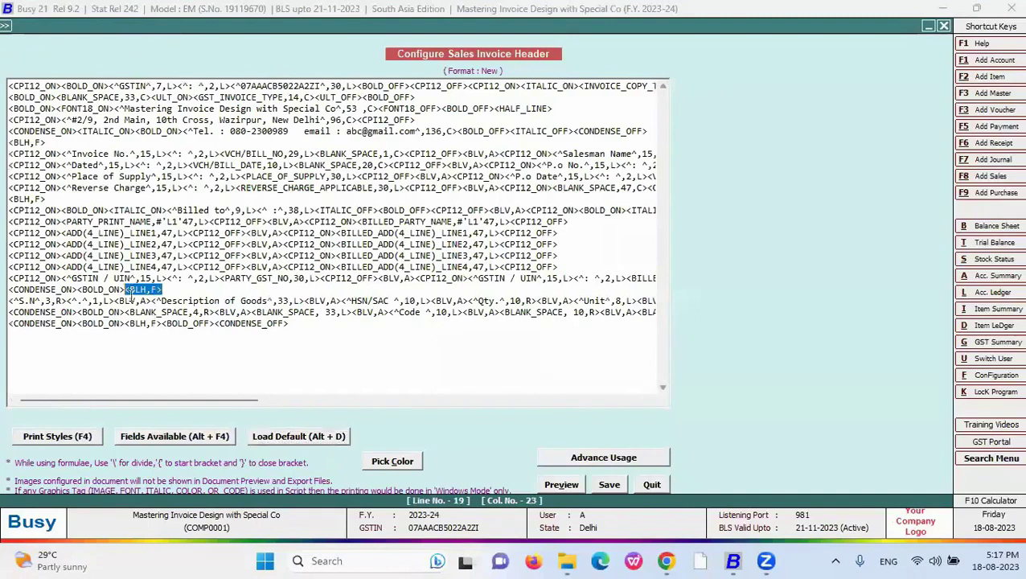
pyautogui.moveTo(45, 199); pyautogui.dragTo(24, 201)
pyautogui.click(42, 200)
pyautogui.write('V')
pyautogui.click(40, 199)
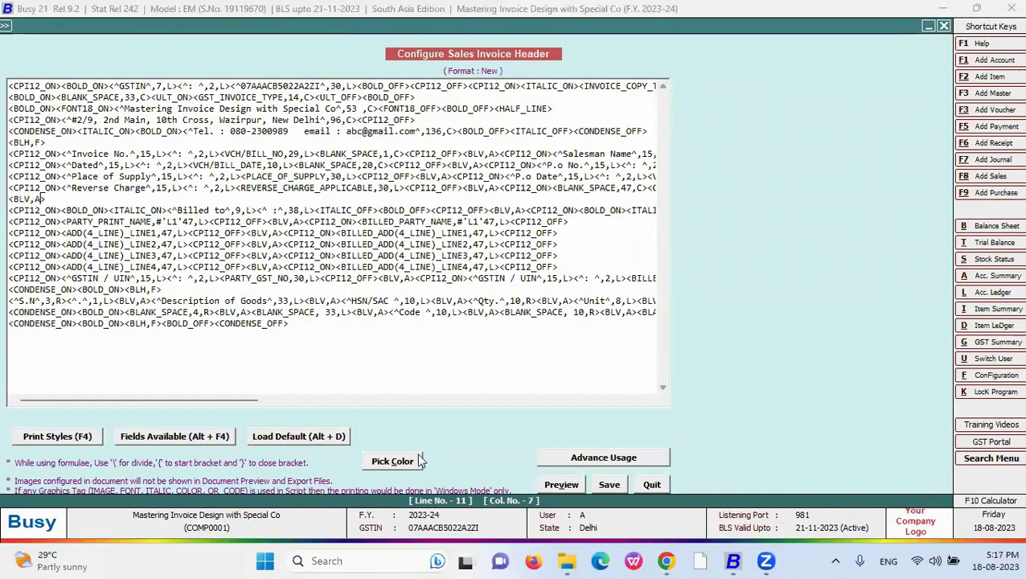
pyautogui.click(561, 484)
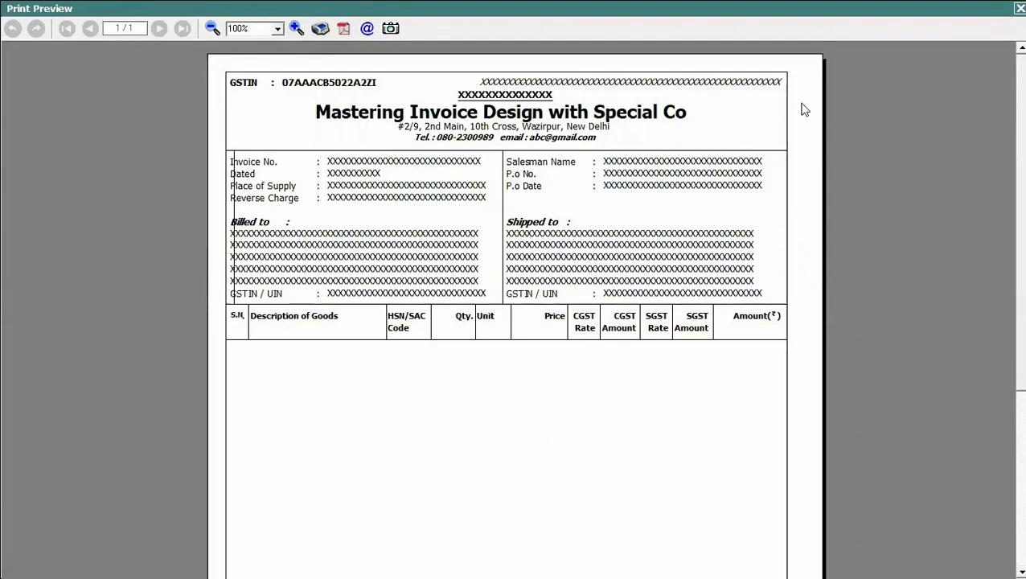
pyautogui.press('Escape')
# - Remove line 11's tag and append <BLV,A> as a new final script line, previewing the result
pyautogui.moveTo(45, 199); pyautogui.dragTo(8, 199)
pyautogui.press('BackSpace')
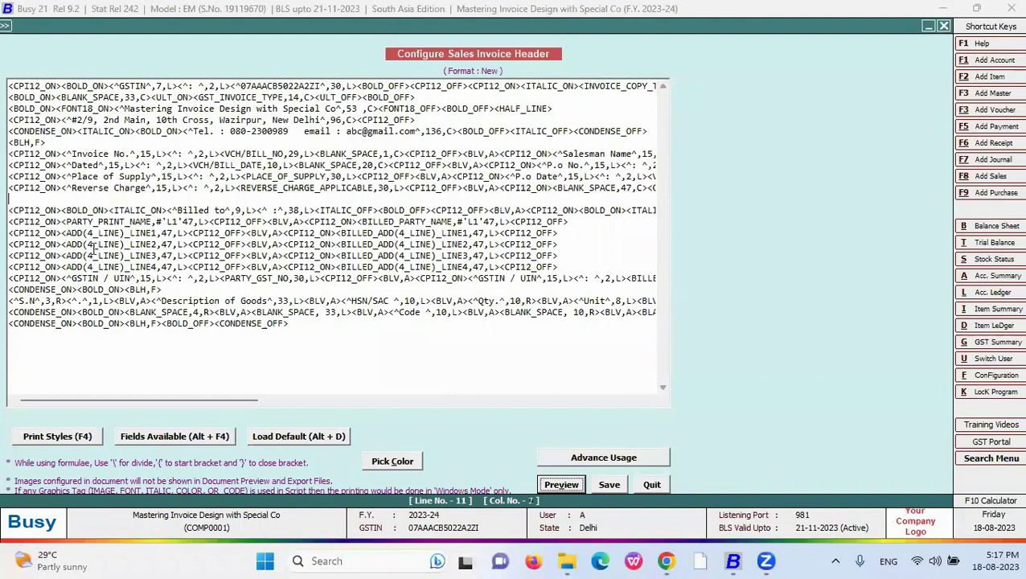
pyautogui.press('Delete')
pyautogui.click(77, 332)
pyautogui.click(306, 322)
pyautogui.press('Return')
pyautogui.write('<BLV,A>')
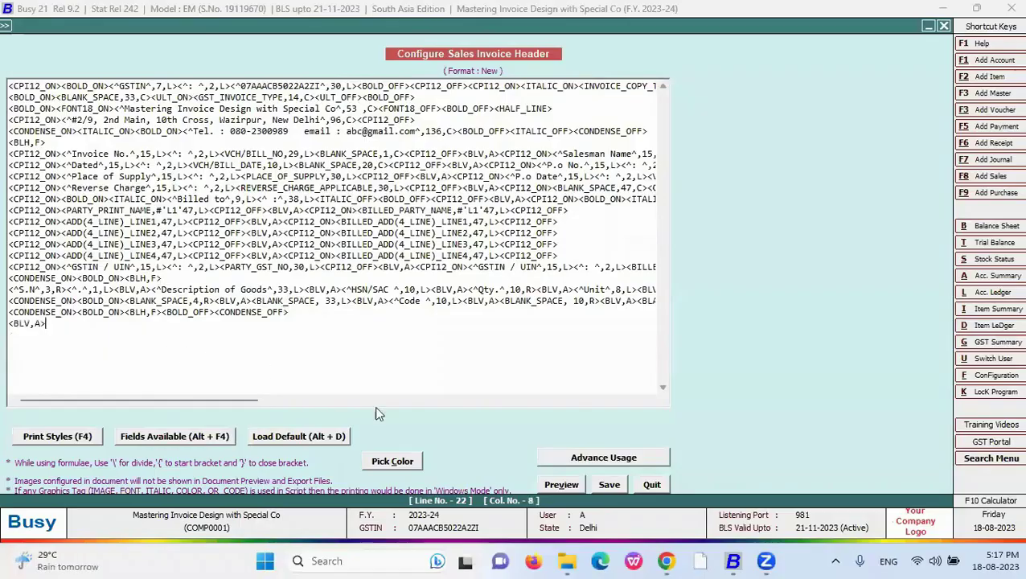
pyautogui.scroll(-4, 513, 270)
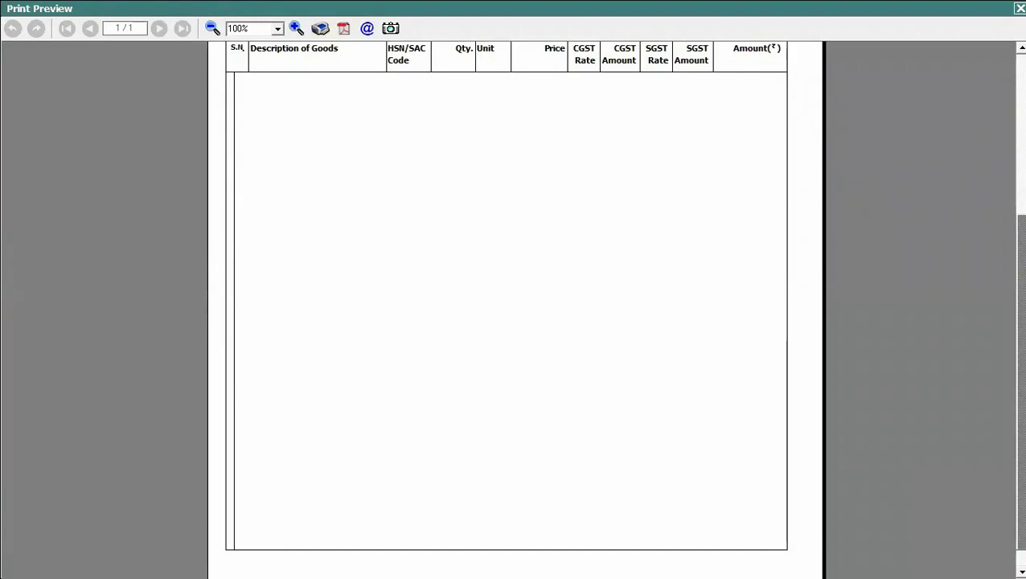
pyautogui.press('Escape')
pyautogui.click(39, 324)
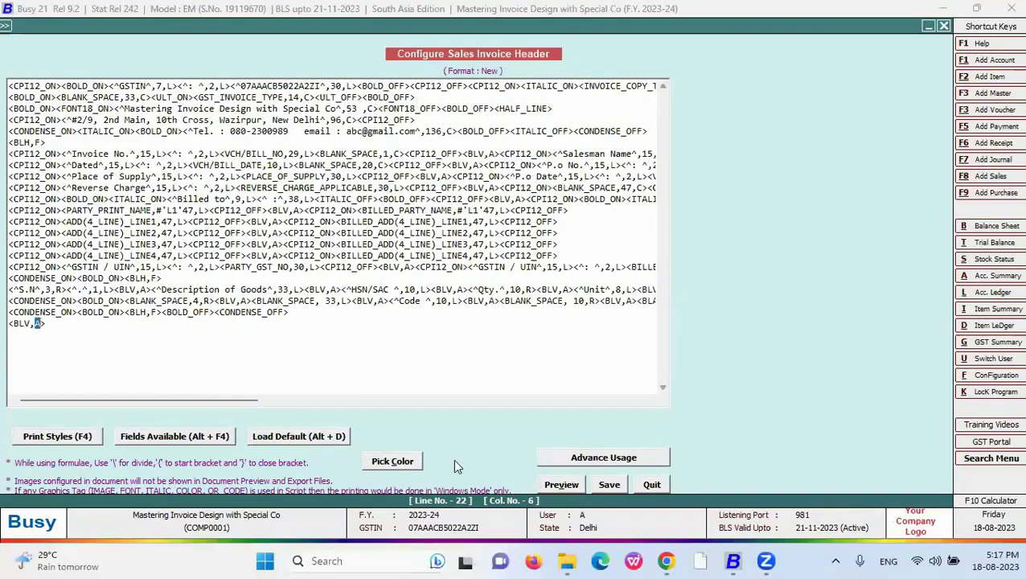
pyautogui.hotkey('alt', 'Tab')
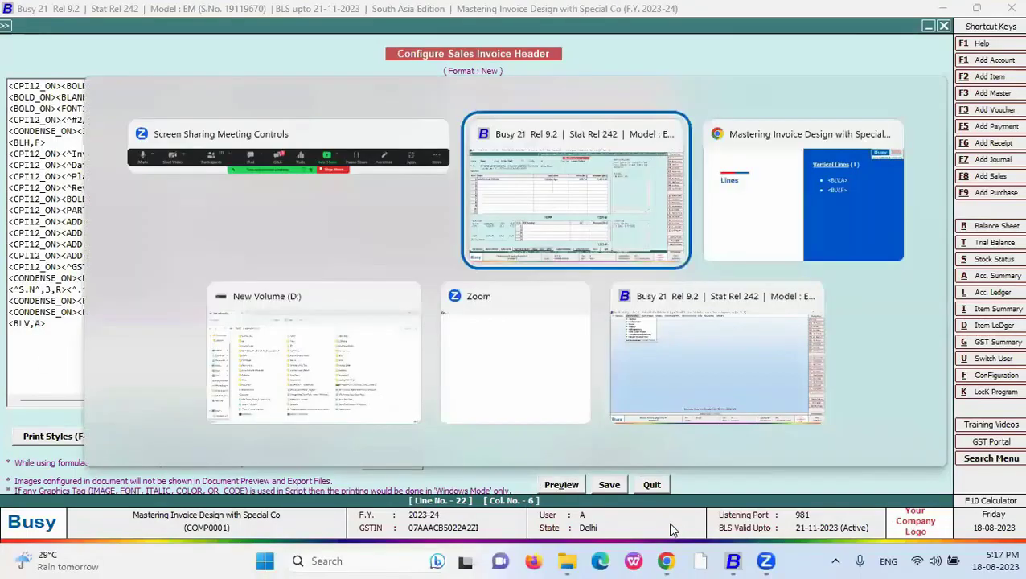
# - Reveal the Lines slide's horizontal codes <BLH,A>, <BLH,F>, <BLH,L> and <BLH,R>, then return to Busy
pyautogui.click(665, 471)
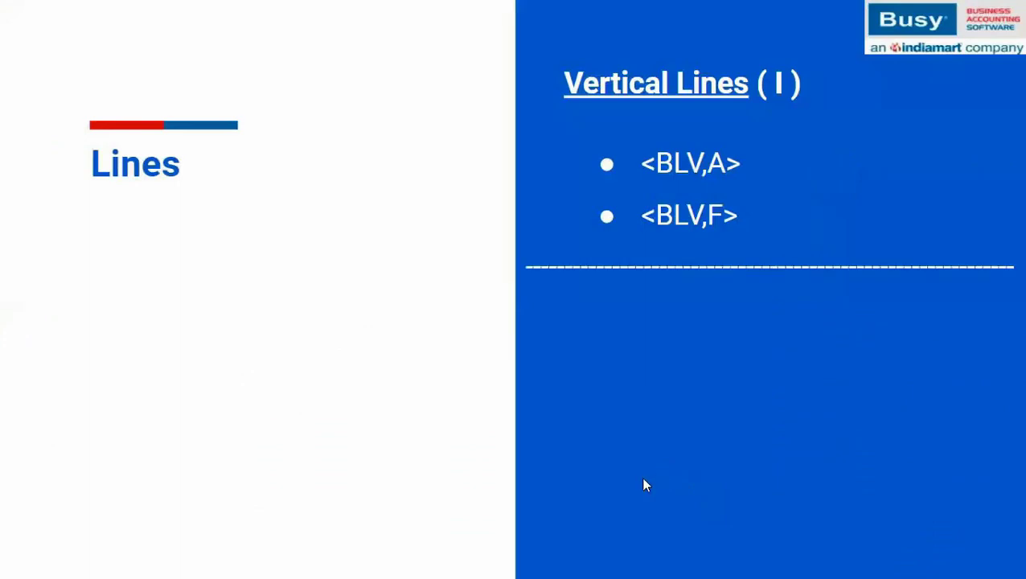
pyautogui.click(643, 480)
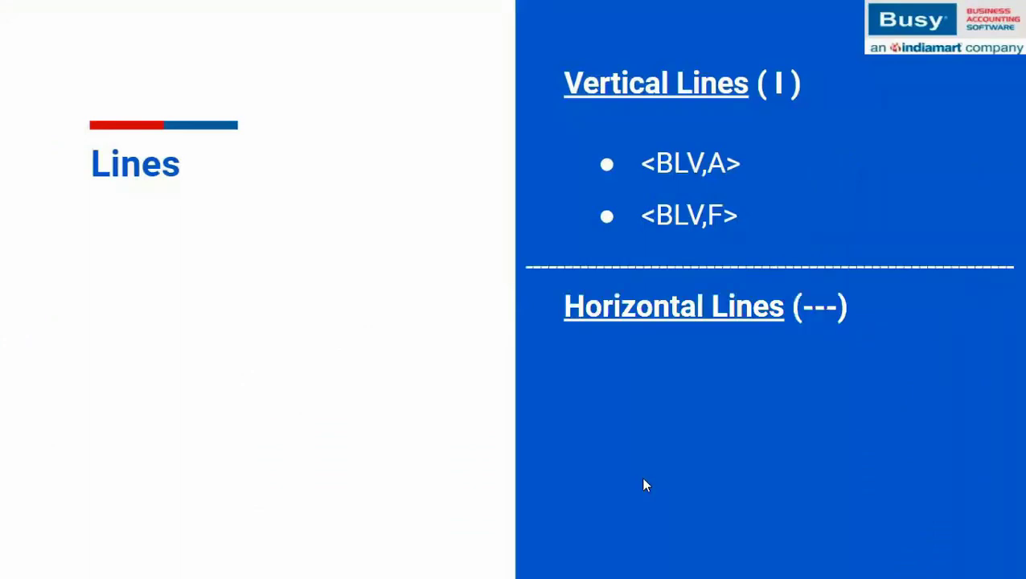
pyautogui.click(644, 481)
pyautogui.click(644, 480)
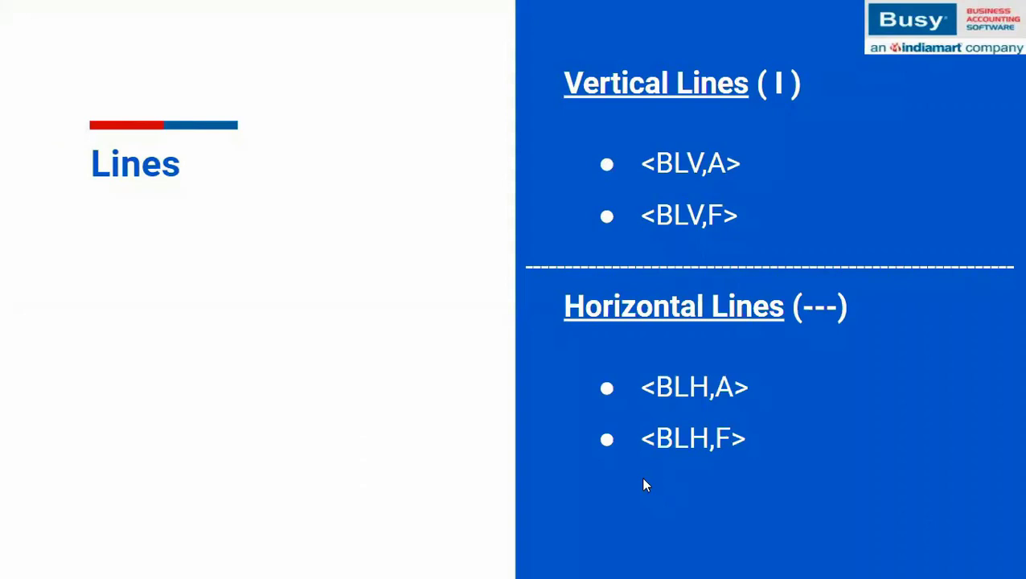
pyautogui.press('Right')
pyautogui.press('Left')
pyautogui.press('Right')
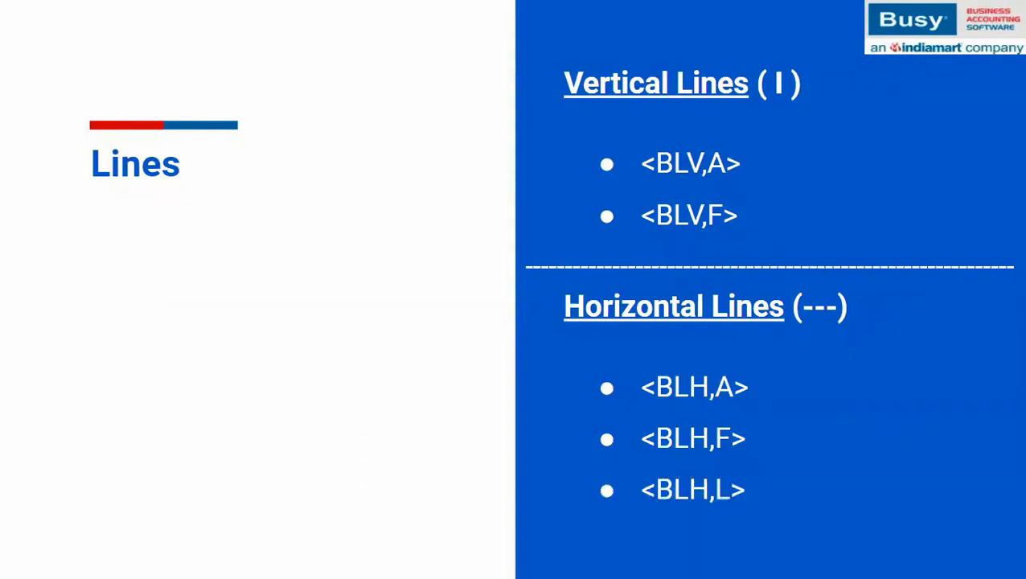
pyautogui.press('Right')
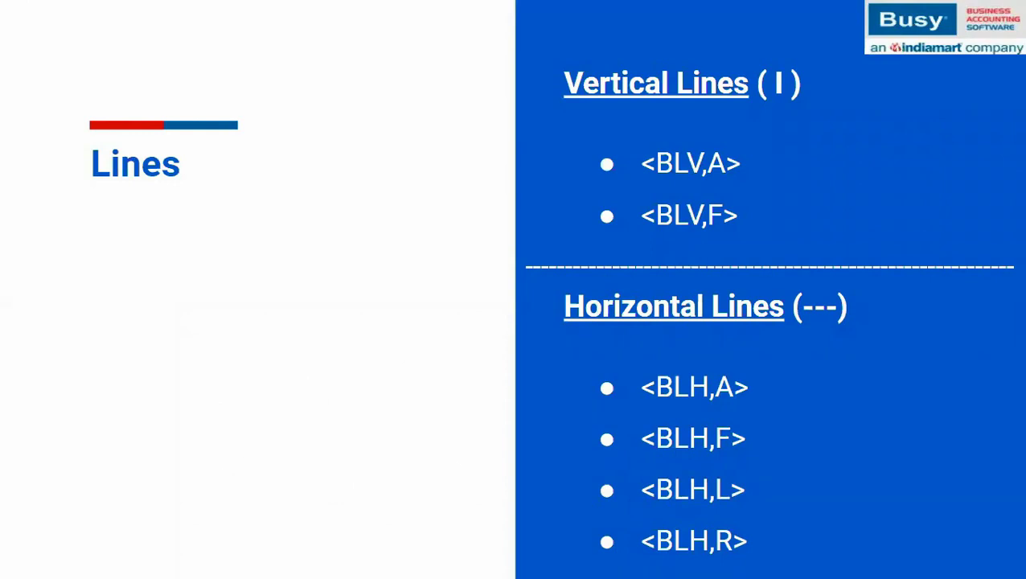
pyautogui.press('Escape')
pyautogui.hotkey('alt', 'Tab')
pyautogui.hotkey('alt', 'Tab')
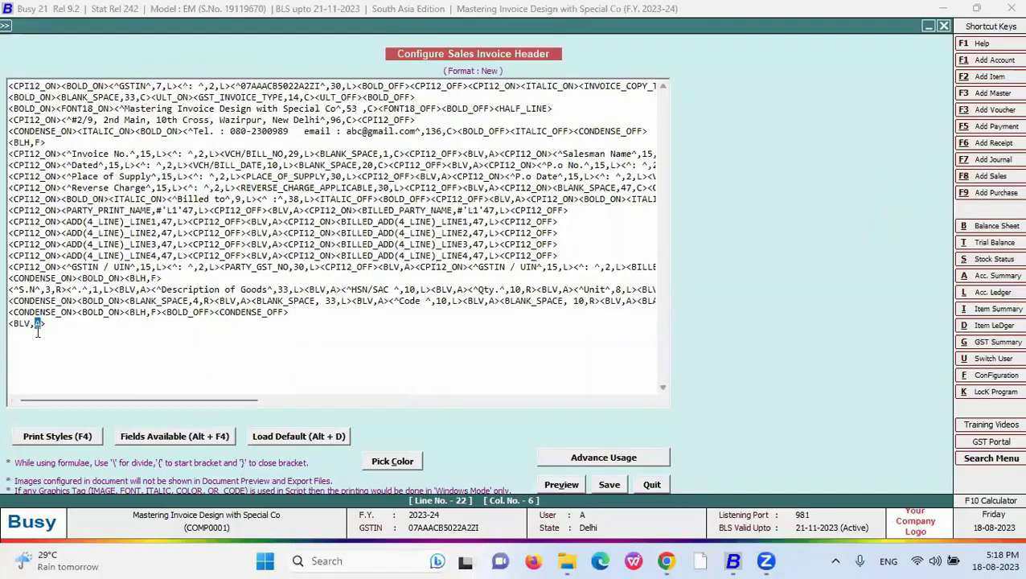
# - Turn the final <BLV,A> tag into horizontal <BLH,F>, then try R, previewing the line
pyautogui.click(27, 323)
pyautogui.write('H')
pyautogui.press('Right')
pyautogui.write('F')
pyautogui.click(561, 486)
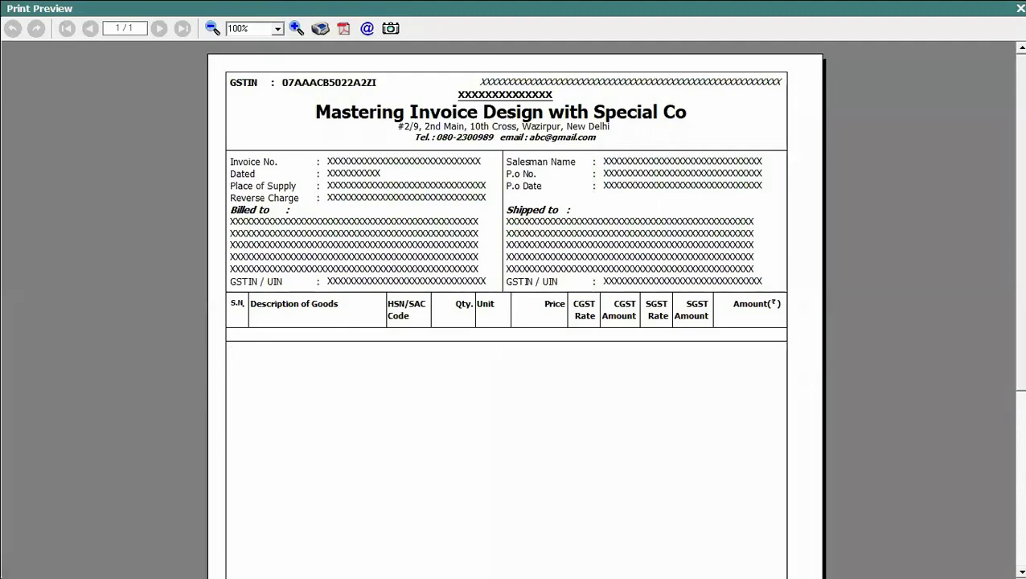
pyautogui.press('Escape')
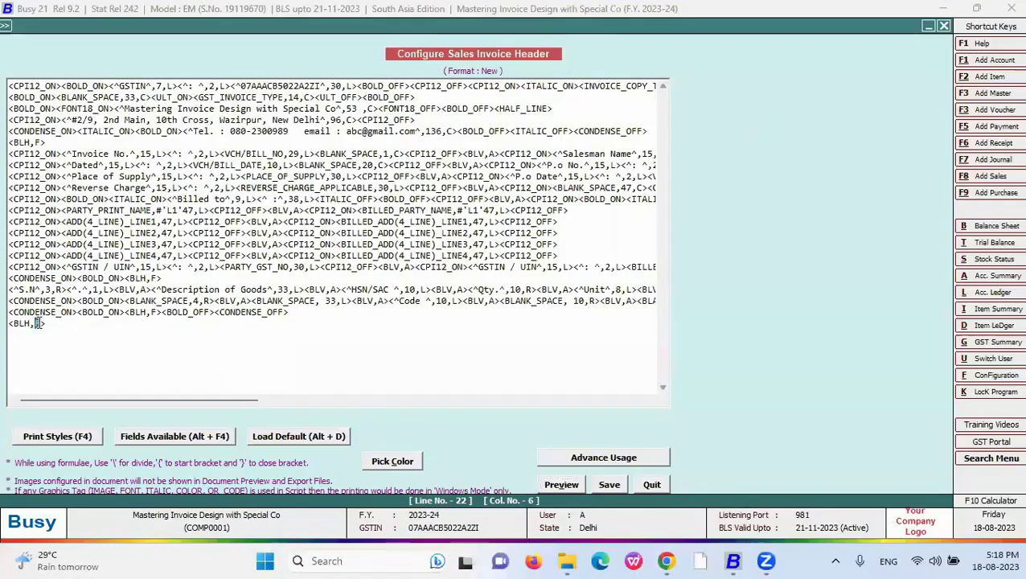
pyautogui.write('R')
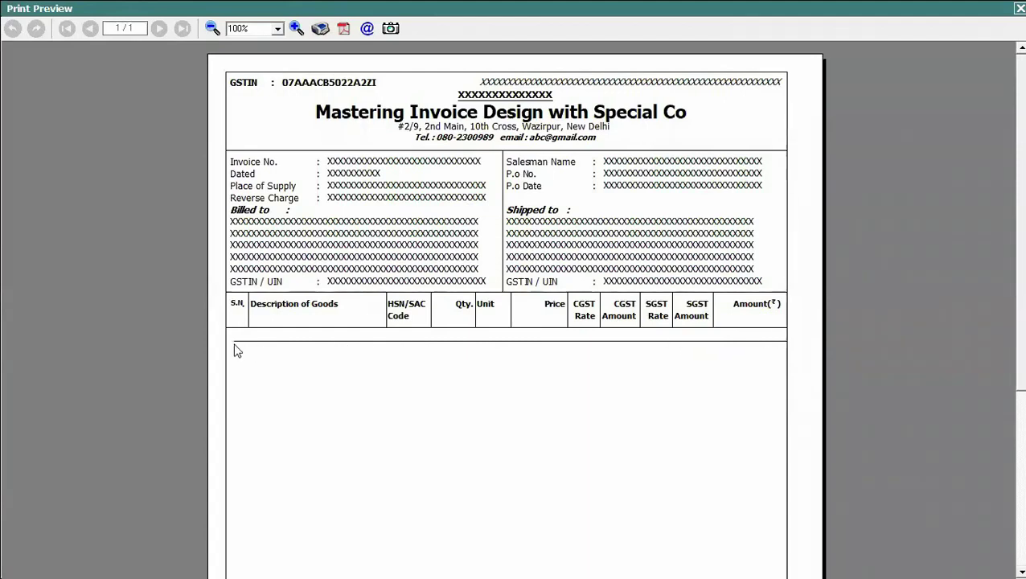
pyautogui.press('Escape')
# - Set the tag to <BLH,L> and delete all other header lines, previewing the bare line
pyautogui.click(37, 325)
pyautogui.write('LH,L>')
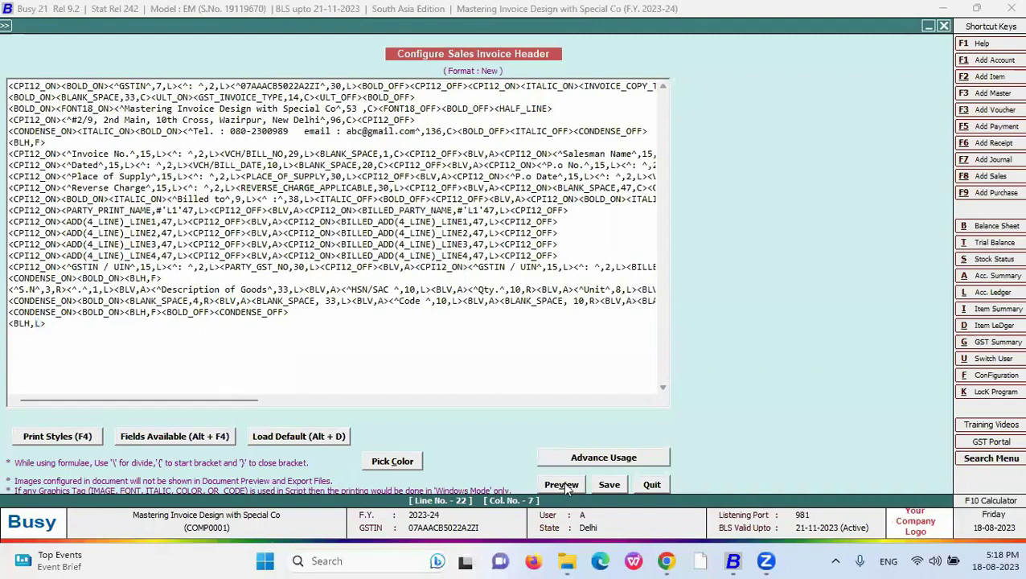
pyautogui.moveTo(302, 315); pyautogui.dragTo(8, 7)
pyautogui.press('Delete')
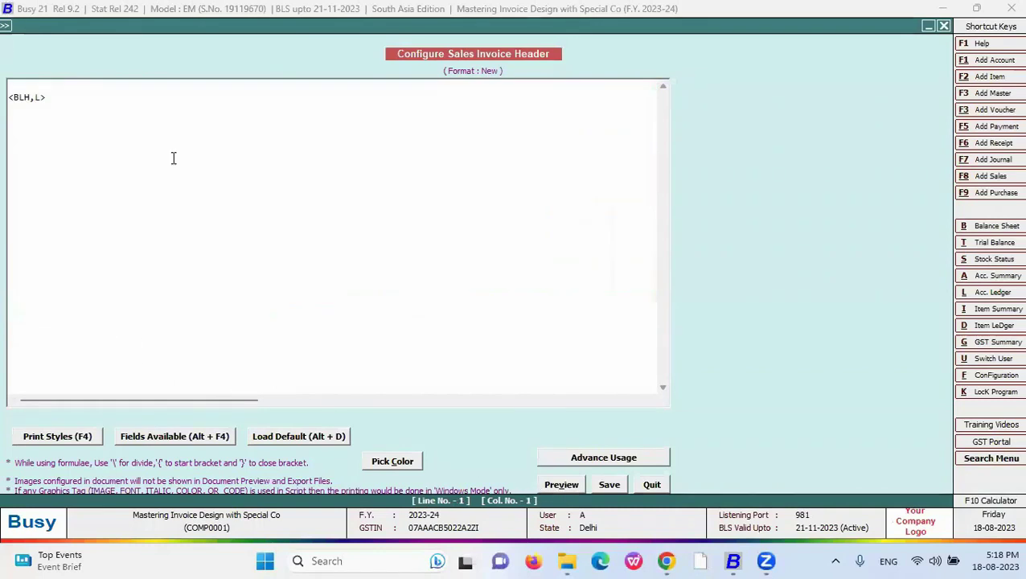
pyautogui.press('Delete')
pyautogui.click(37, 85)
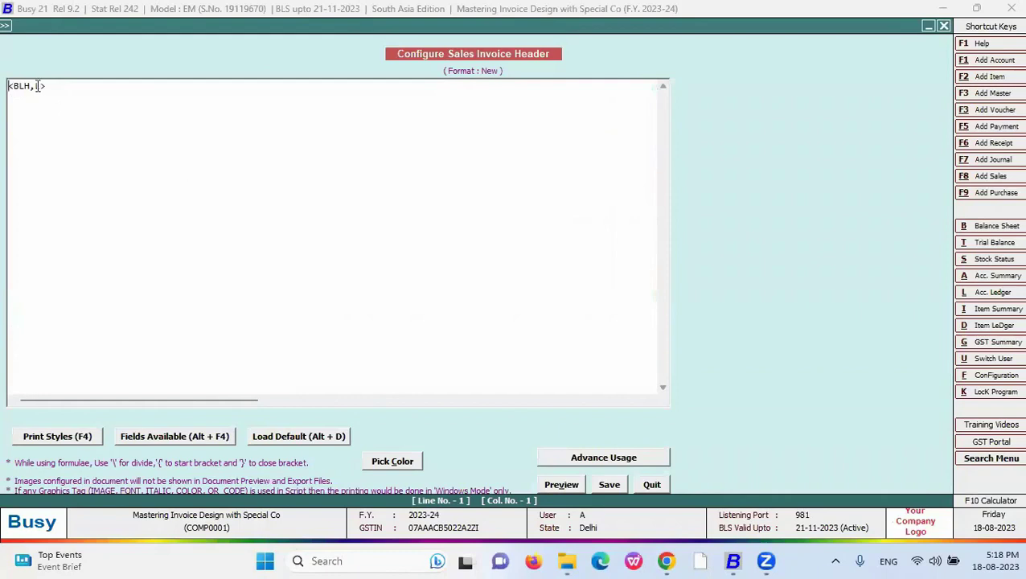
pyautogui.click(563, 485)
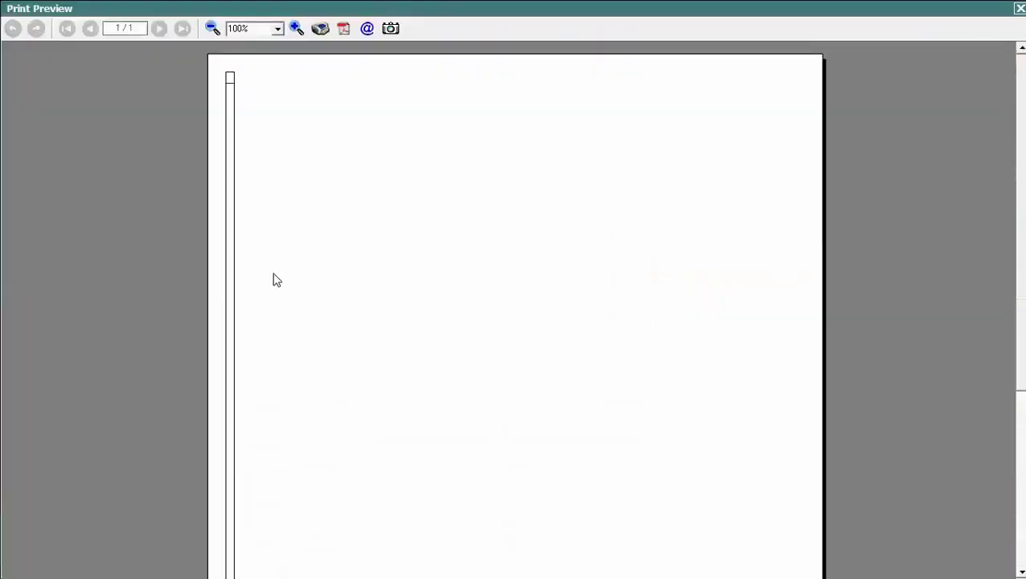
pyautogui.press('Escape')
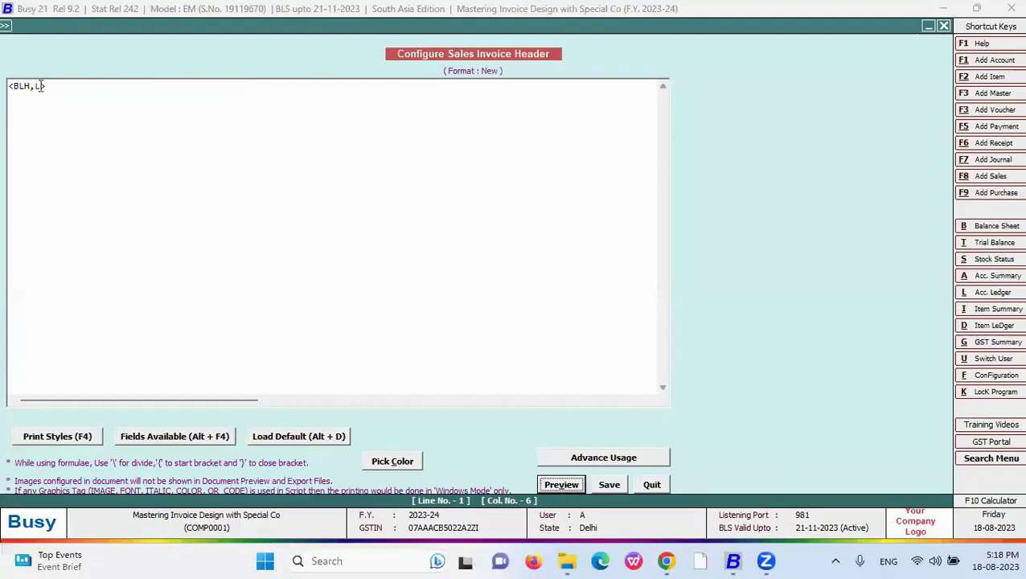
pyautogui.click(563, 485)
pyautogui.press('Escape')
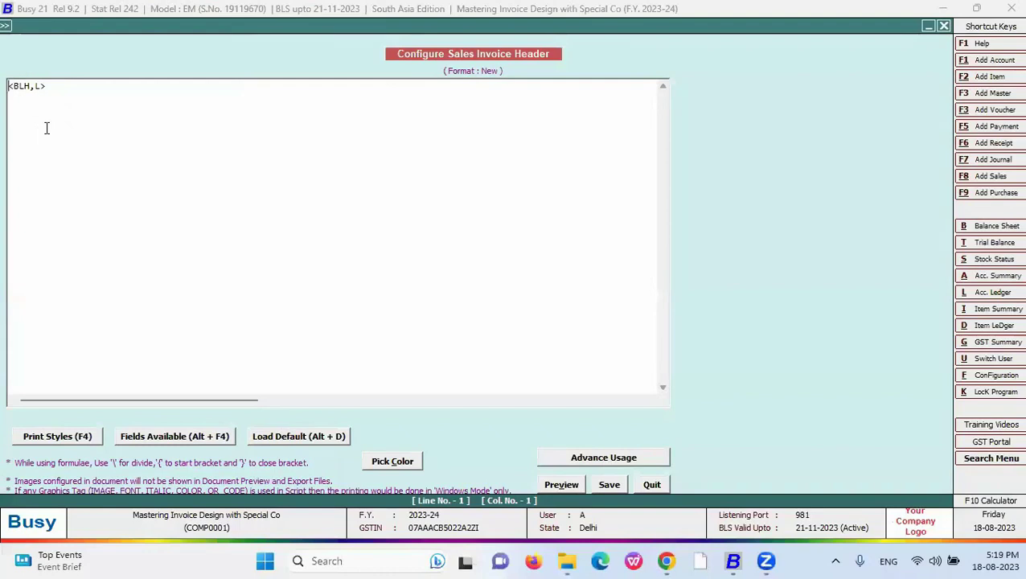
# - Insert a STATIC_TEXT field with width 80 and preview the 'Enter text here' text
pyautogui.click(121, 436)
pyautogui.click(778, 360)
pyautogui.doubleClick(772, 361)
pyautogui.click(108, 94)
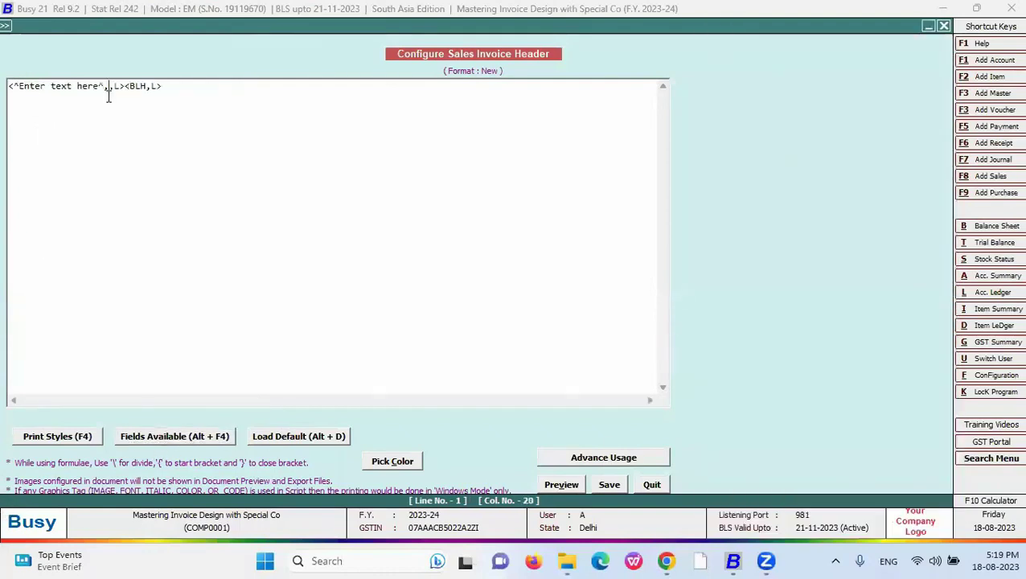
pyautogui.write('80')
pyautogui.click(561, 484)
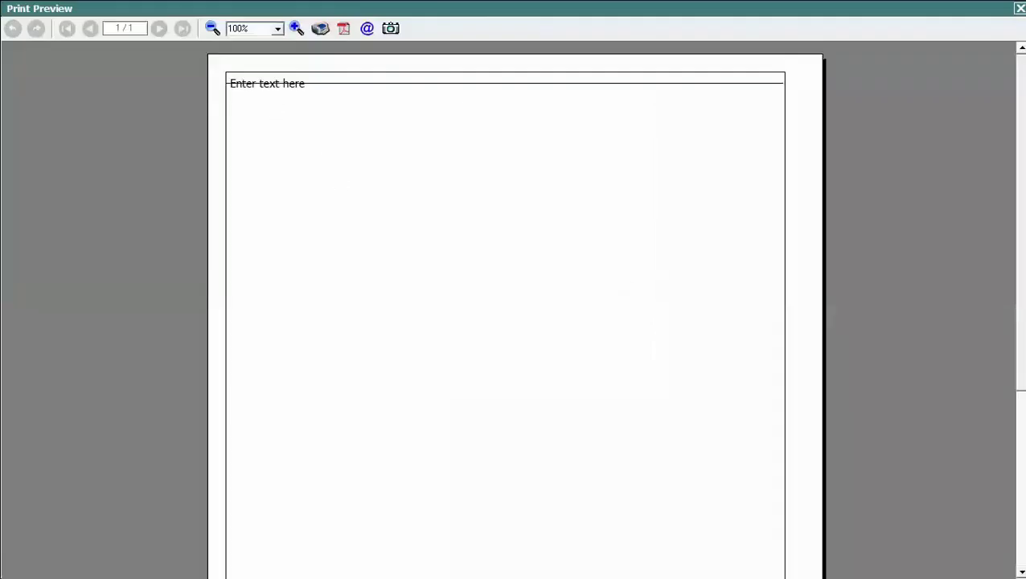
pyautogui.press('Escape')
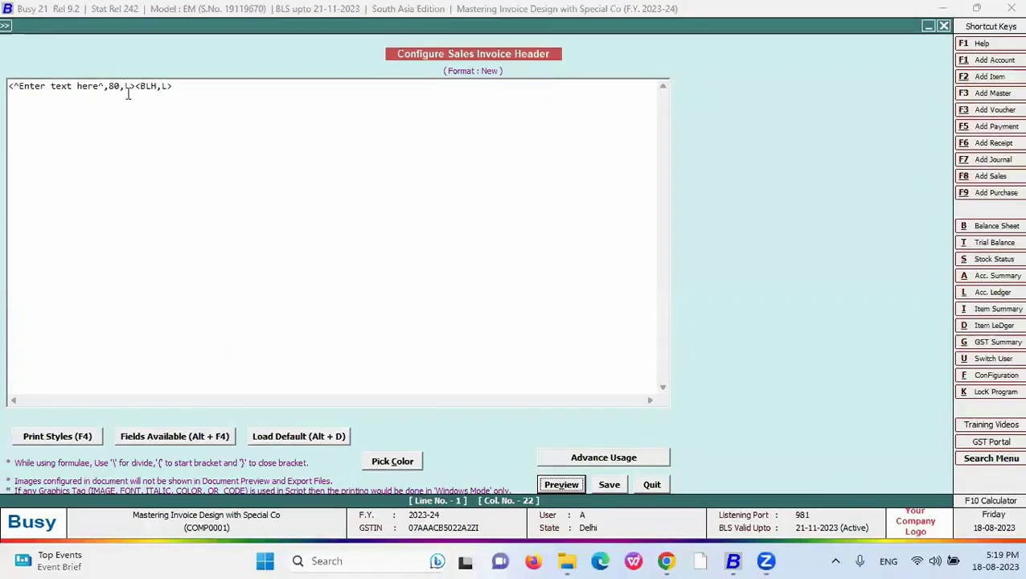
# - Move <BLH,L> onto its own line 2 below the text tag and preview
pyautogui.moveTo(173, 86); pyautogui.dragTo(136, 87)
pyautogui.hotkey('ctrl', 'c')
pyautogui.press('Delete')
pyautogui.press('Return')
pyautogui.hotkey('ctrl', 'v')
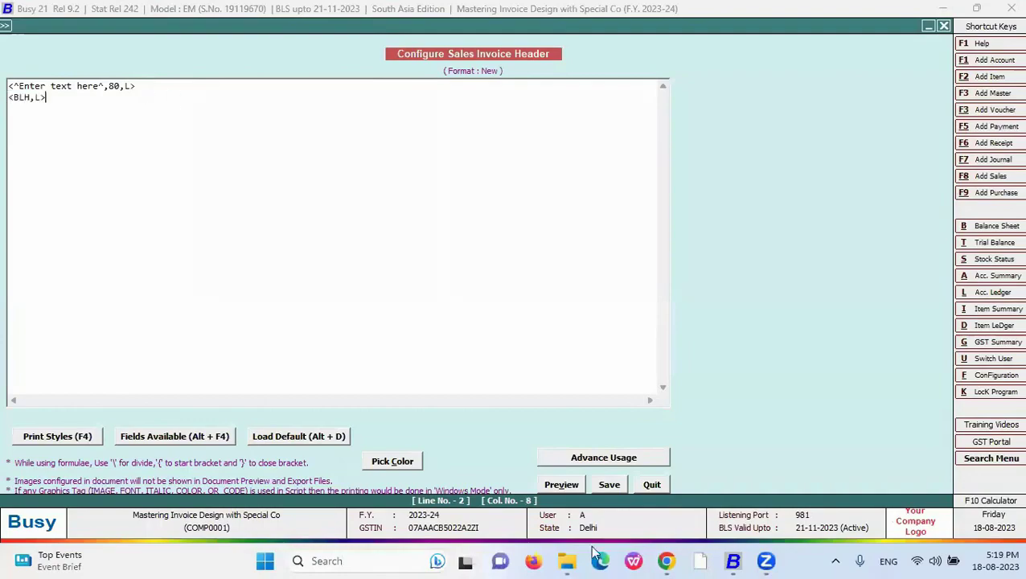
pyautogui.click(562, 485)
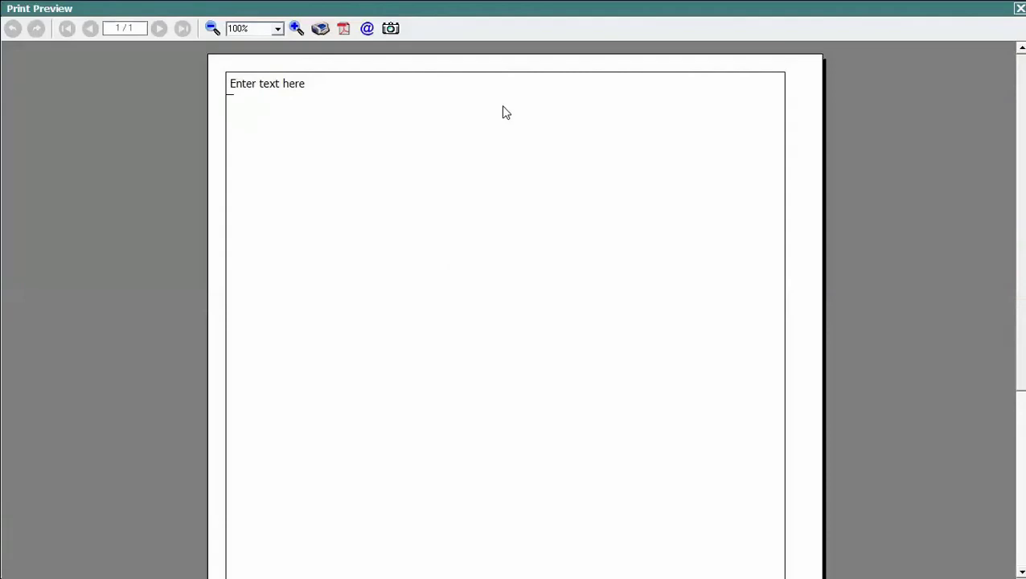
# - Insert a 40-wide BLANK_SPACE at the start of line 2 and preview it
pyautogui.click(1020, 9)
pyautogui.click(10, 98)
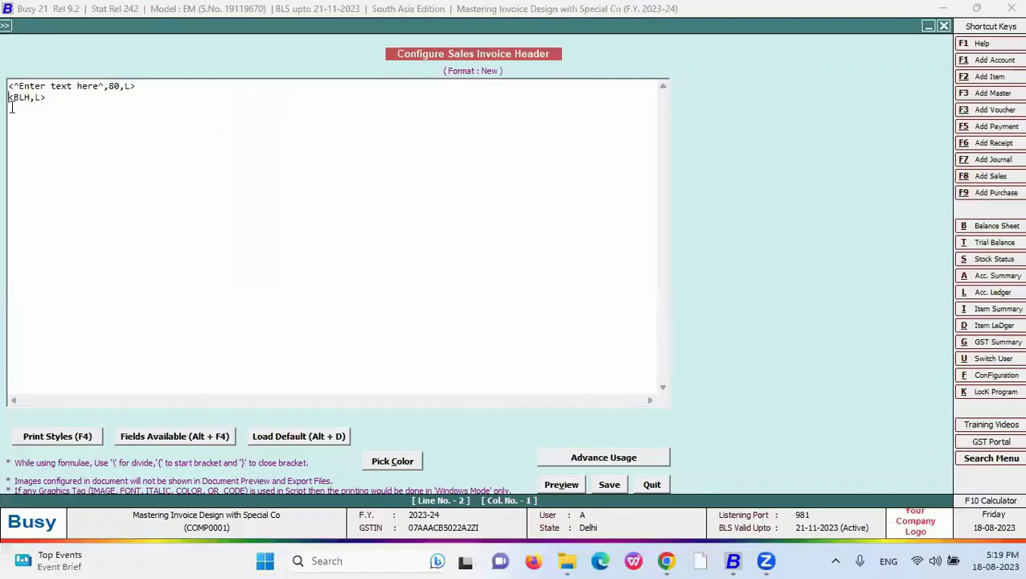
pyautogui.click(202, 437)
pyautogui.doubleClick(753, 346)
pyautogui.click(79, 97)
pyautogui.write('40,L>')
pyautogui.click(550, 485)
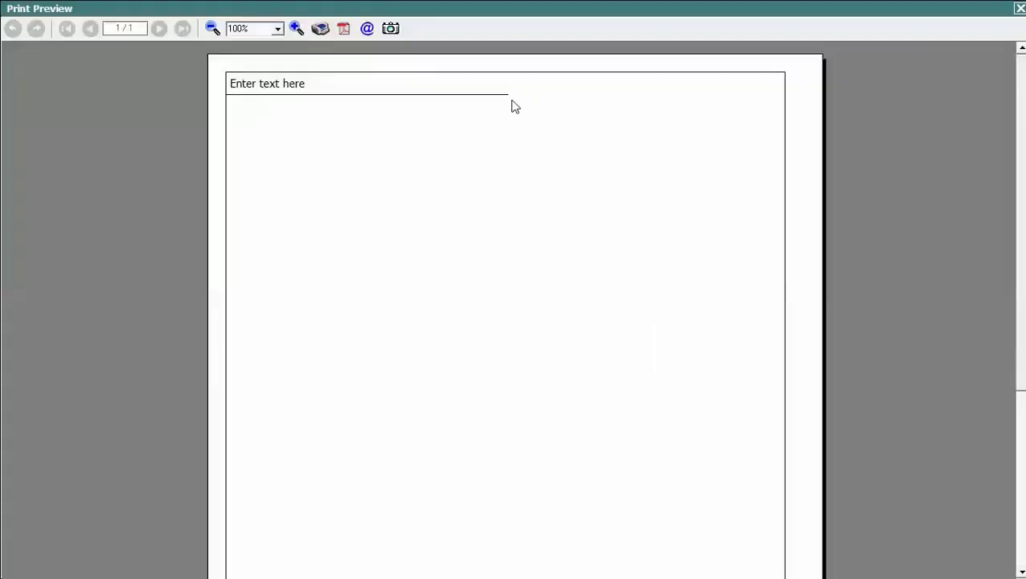
pyautogui.press('Escape')
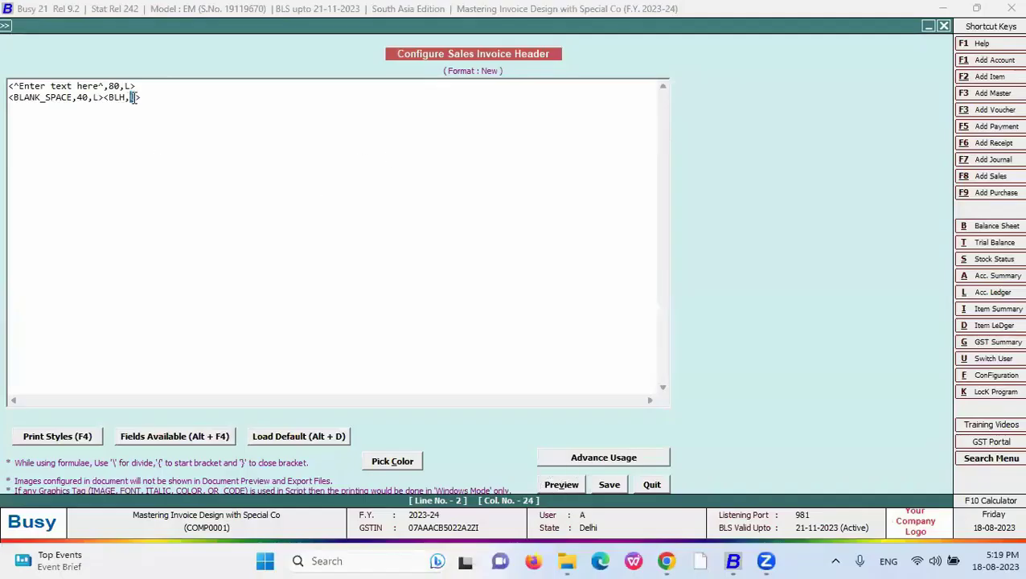
# - Change the line tag to <BLH,A> so it spans the full width, and preview
pyautogui.write('A')
pyautogui.click(562, 484)
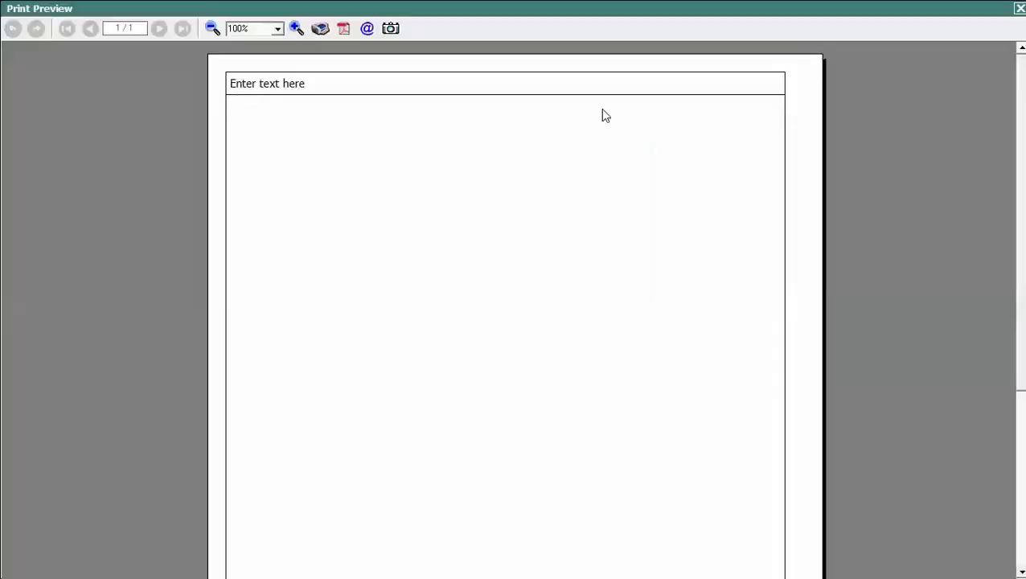
pyautogui.press('Escape')
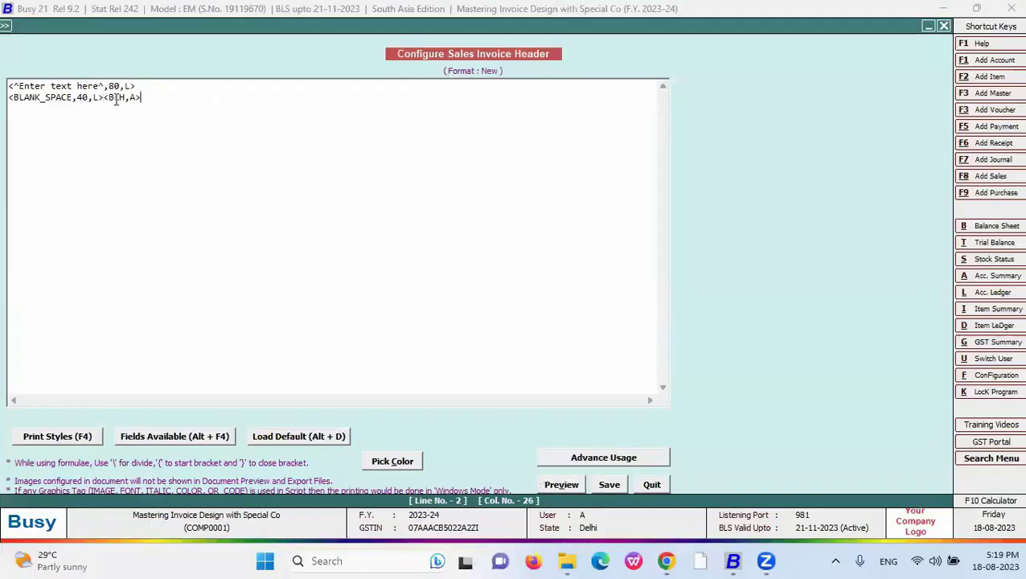
# - Add a <BLH,F> tag and move it before <BLH,A> on line 3, then preview
pyautogui.click(145, 87)
pyautogui.press('Return')
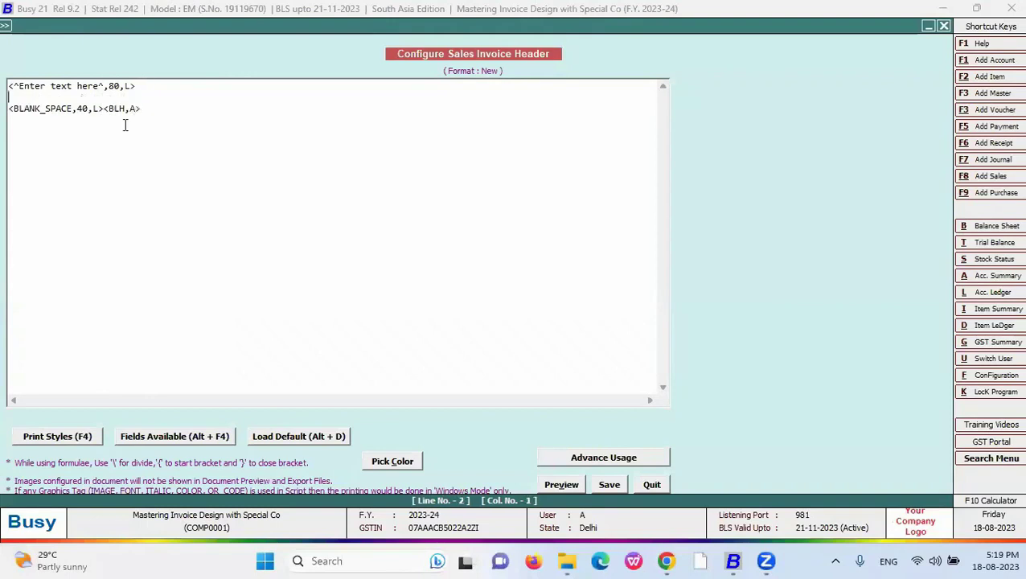
pyautogui.write('<BLH,F>')
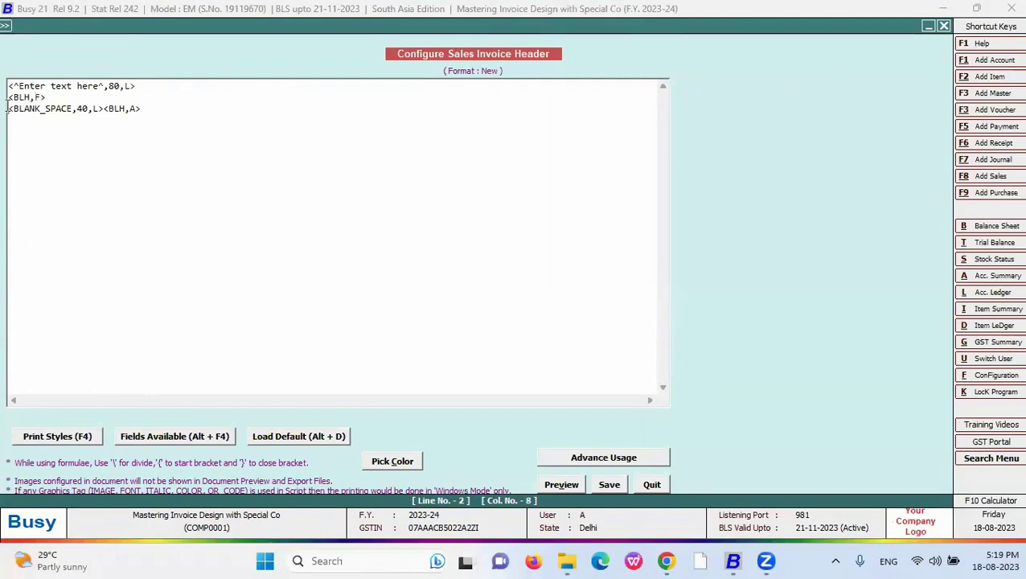
pyautogui.moveTo(58, 98); pyautogui.dragTo(8, 97)
pyautogui.hotkey('ctrl', 'c')
pyautogui.press('Delete')
pyautogui.click(103, 109)
pyautogui.hotkey('ctrl', 'v')
pyautogui.click(567, 485)
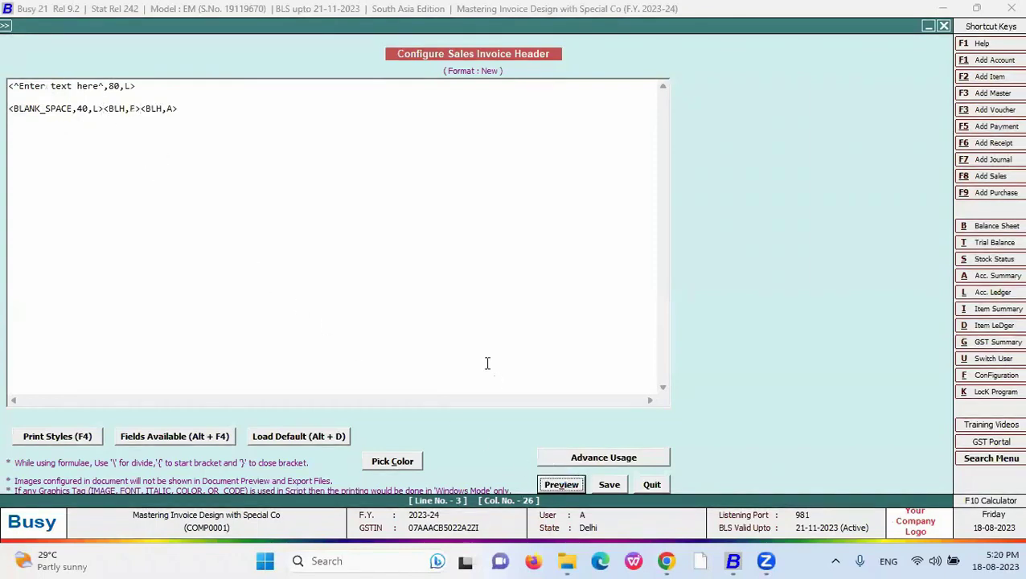
pyautogui.press('Escape')
# - Change it to <BLV,F>, move <BLH,A> in front of it, and preview each version
pyautogui.moveTo(126, 109); pyautogui.dragTo(120, 108)
pyautogui.write('V')
pyautogui.click(561, 485)
pyautogui.press('Escape')
pyautogui.moveTo(188, 109); pyautogui.dragTo(140, 110)
pyautogui.hotkey('ctrl', 'x')
pyautogui.click(104, 108)
pyautogui.hotkey('ctrl', 'v')
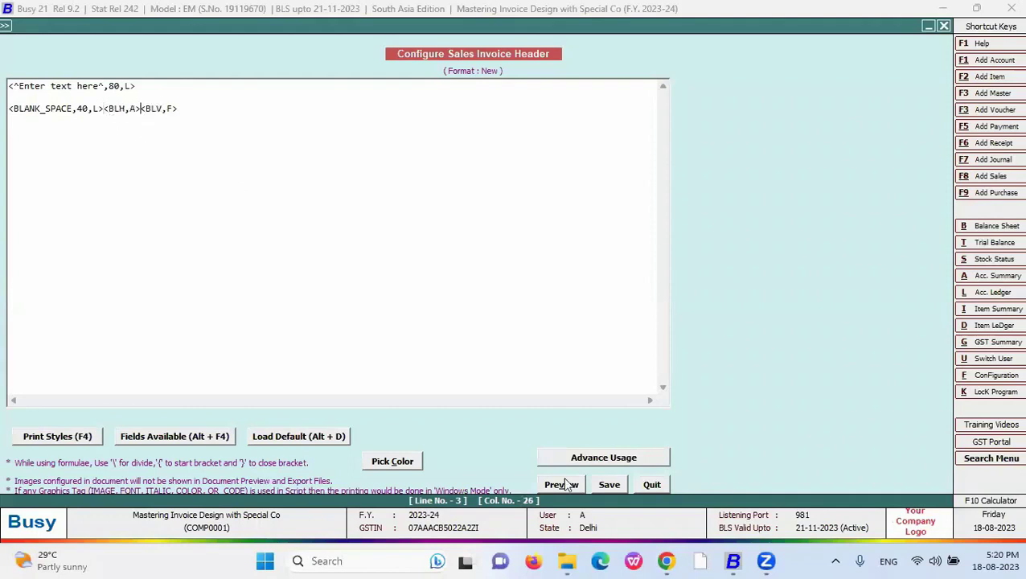
pyautogui.click(566, 484)
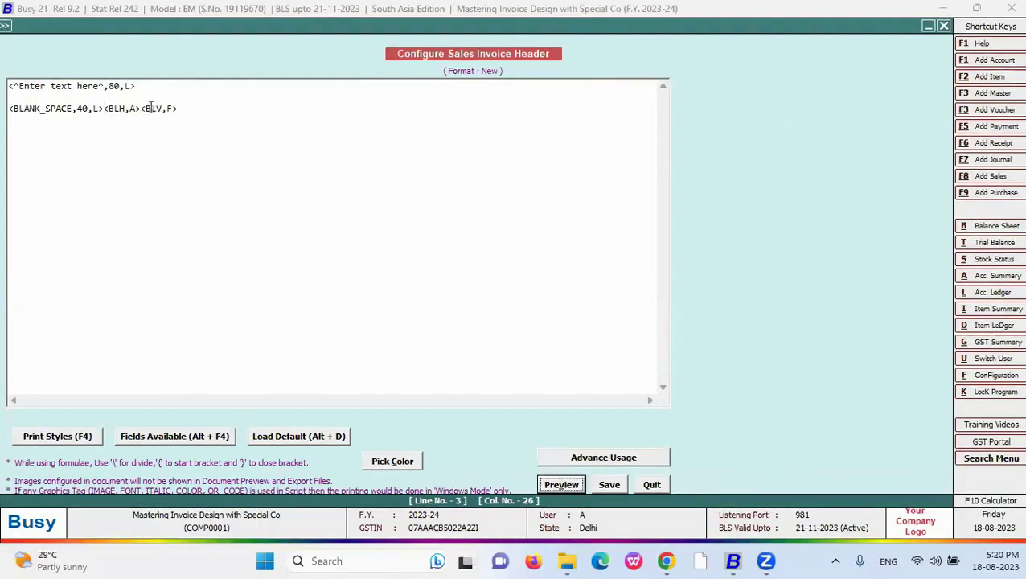
# - Move <BLH,A> onto its own new last line and preview
pyautogui.moveTo(142, 108); pyautogui.dragTo(103, 109)
pyautogui.press('Delete')
pyautogui.click(165, 114)
pyautogui.press('Return')
pyautogui.hotkey('ctrl', 'v')
pyautogui.click(565, 487)
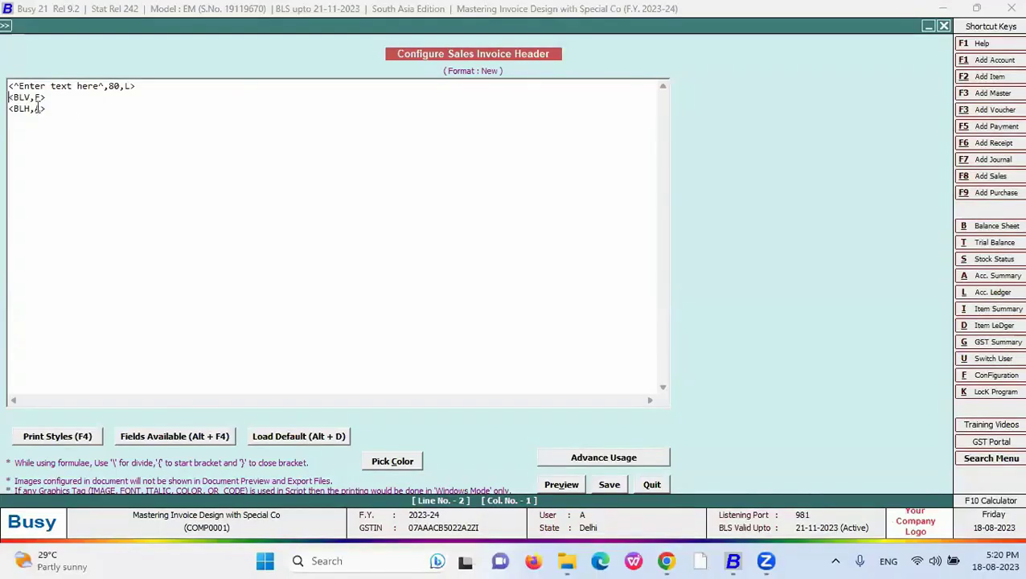
# - Delete the <BLV,F> tag and preview the simplified two-line header
pyautogui.doubleClick(39, 108)
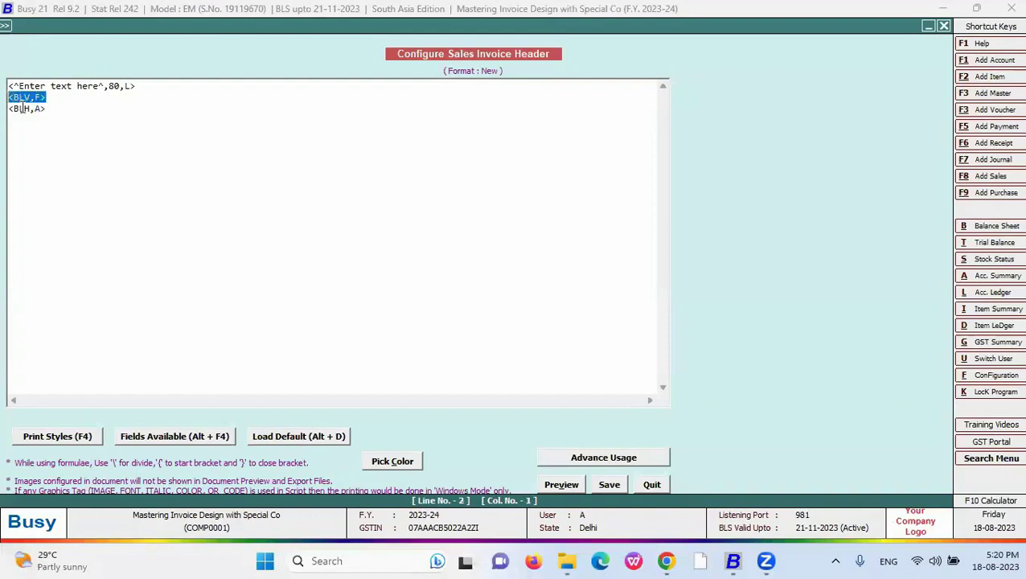
pyautogui.press('Delete')
pyautogui.press('Delete')
pyautogui.click(555, 485)
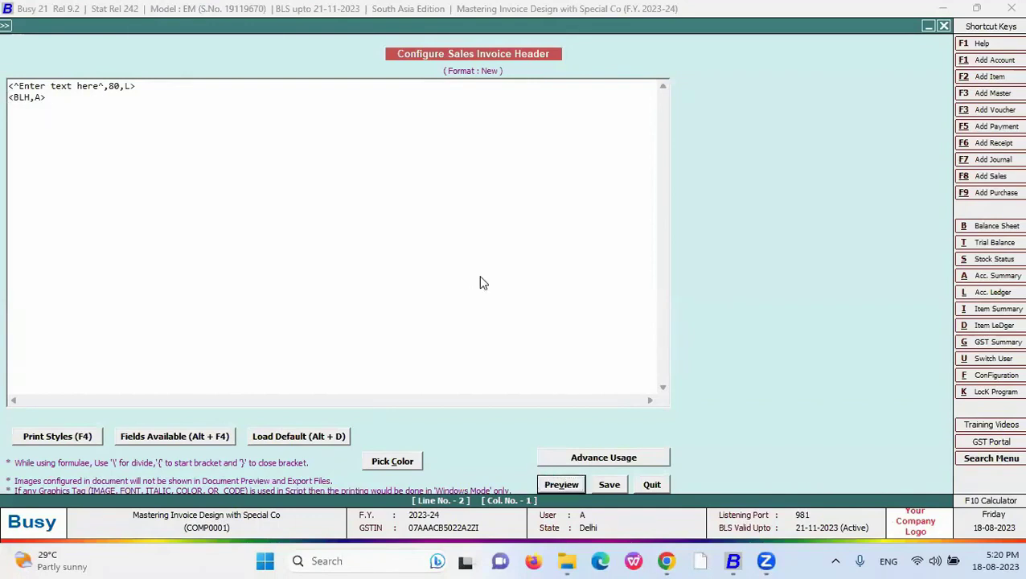
pyautogui.press('Escape')
pyautogui.moveTo(47, 97); pyautogui.dragTo(9, 68)
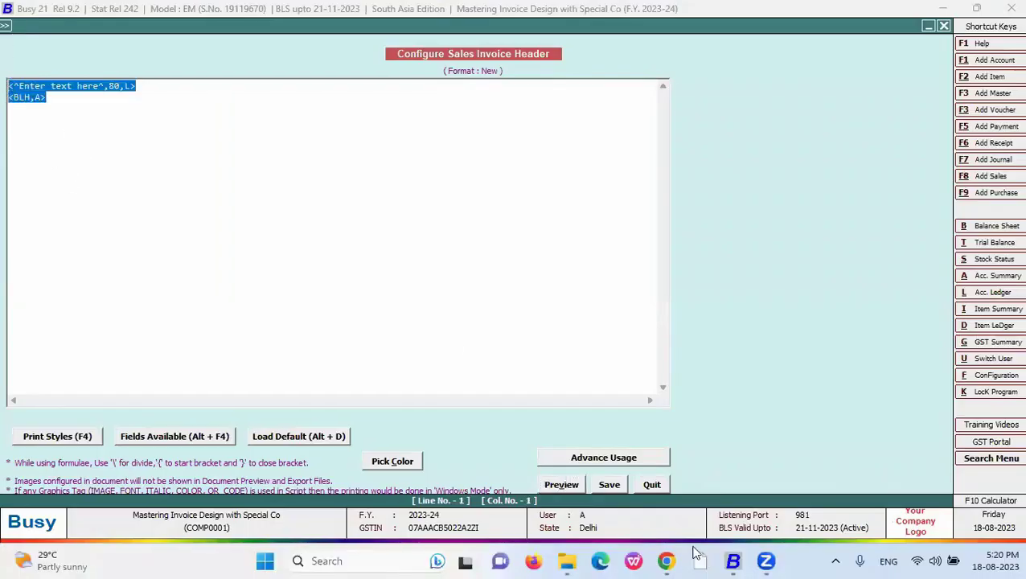
# - Advance to the Formulae slide and reveal Add (+), Substract (-), Multiplication (*) and Division (\)
pyautogui.hotkey('alt', 'Tab')
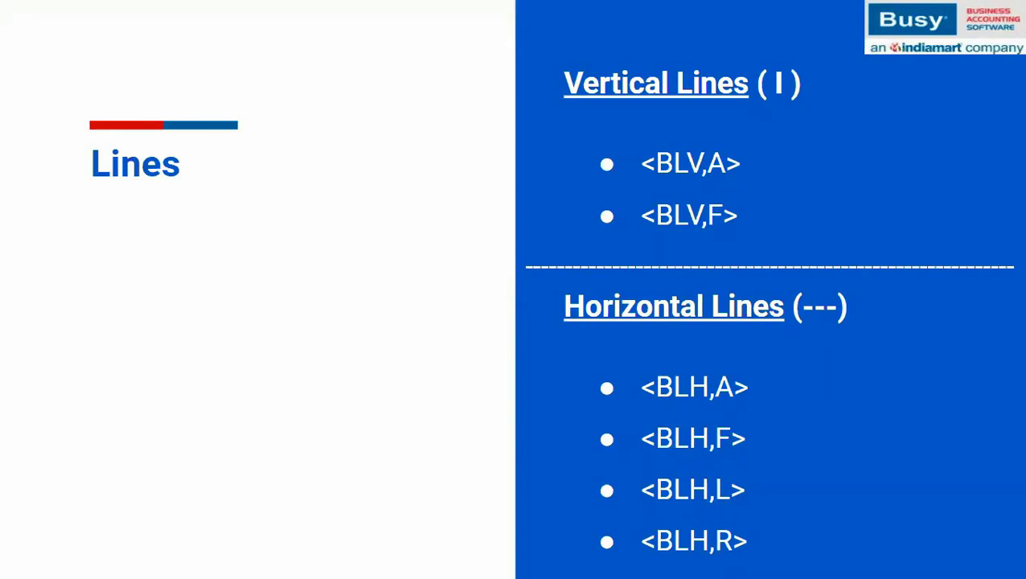
pyautogui.press('Right')
pyautogui.press('Right')
pyautogui.press('Right')
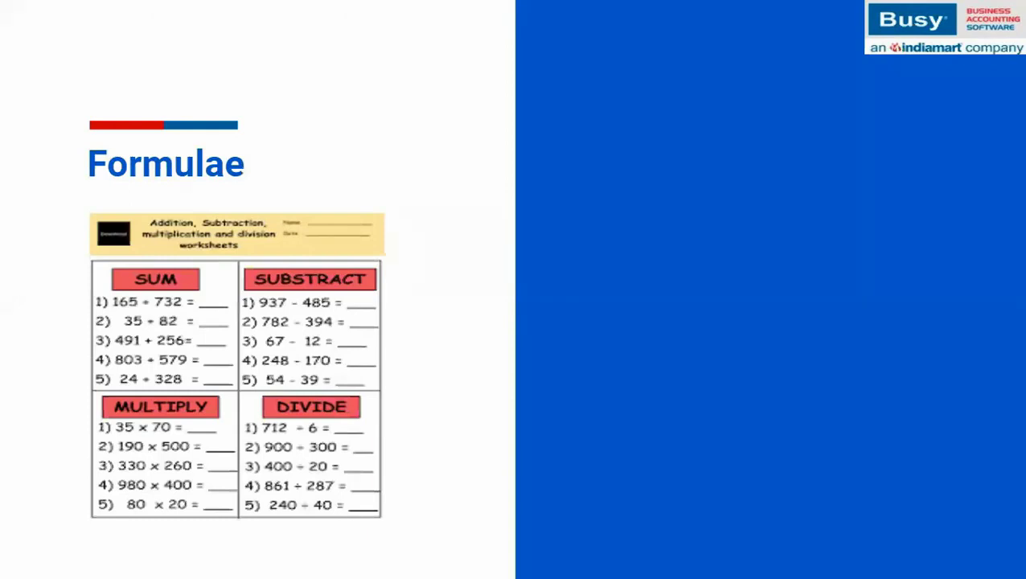
pyautogui.press('Right')
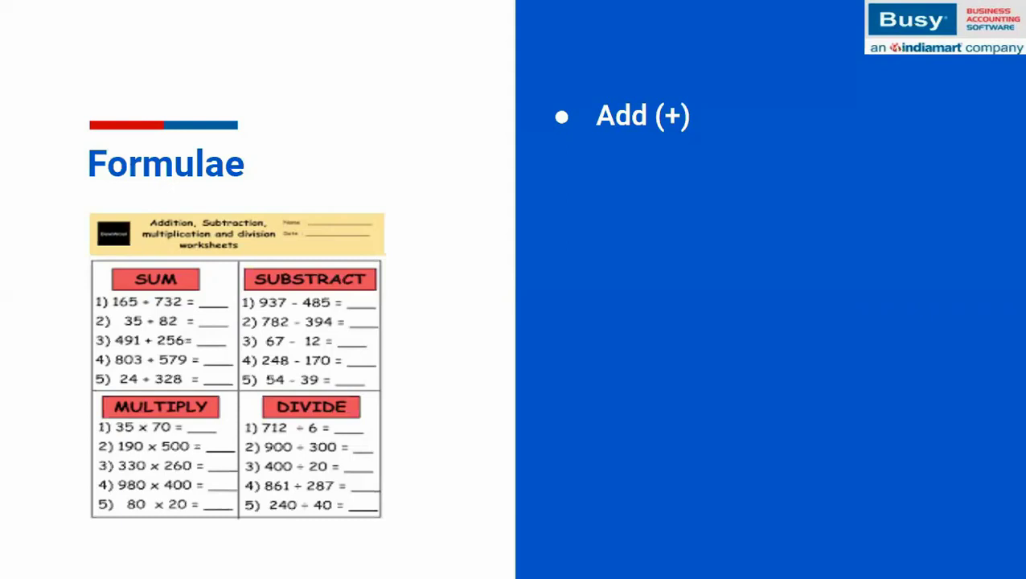
pyautogui.press('Right')
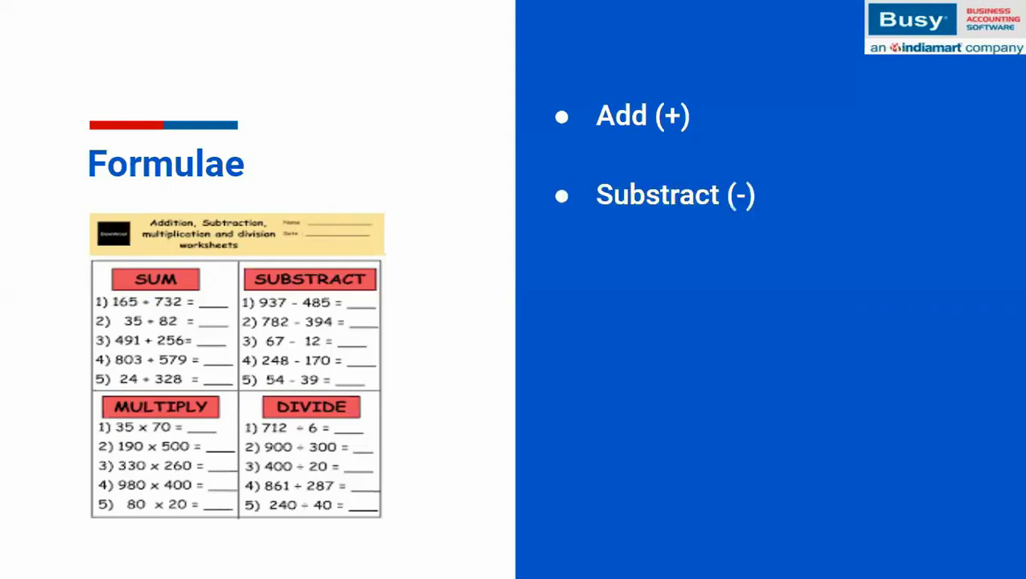
pyautogui.press('Right')
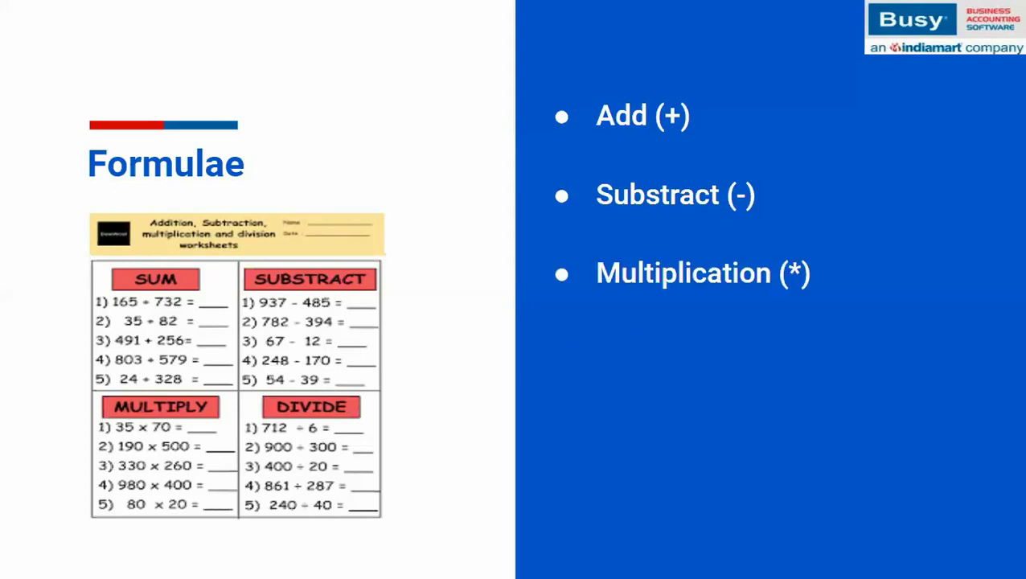
pyautogui.press('Right')
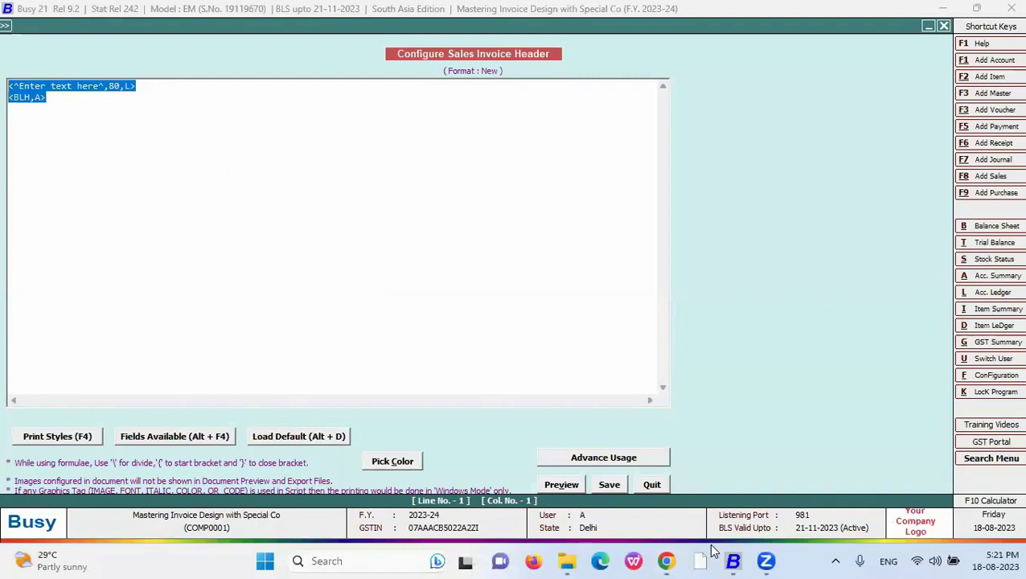
# - Delete the header script, then open the New format's body and clear its Grand Totals script
pyautogui.press('Delete')
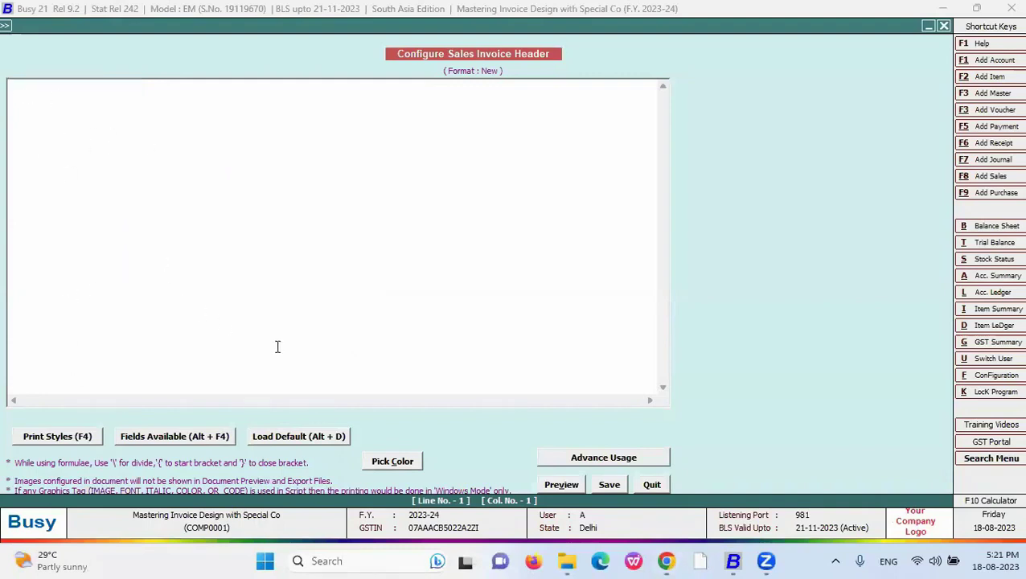
pyautogui.click(652, 484)
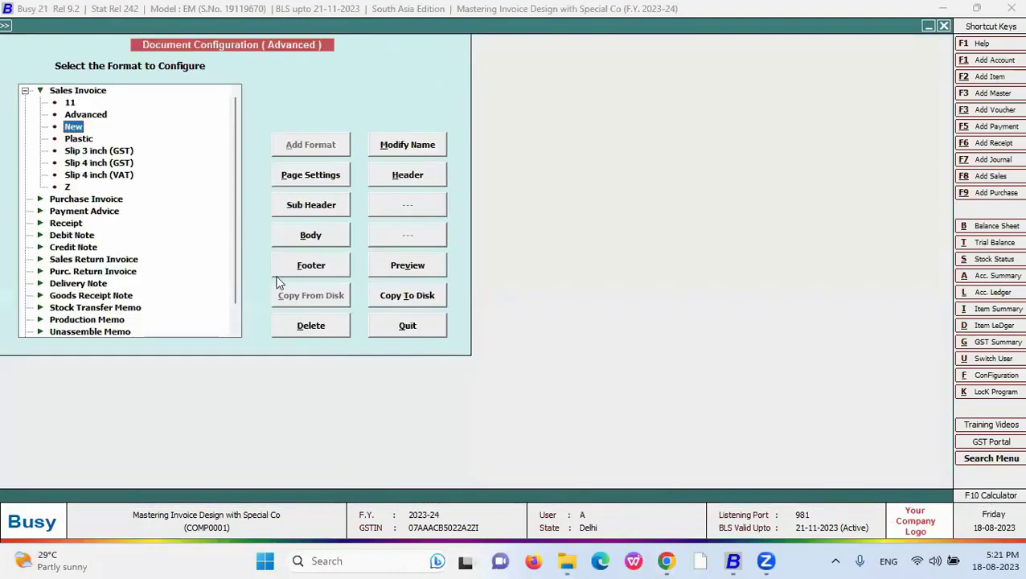
pyautogui.click(311, 238)
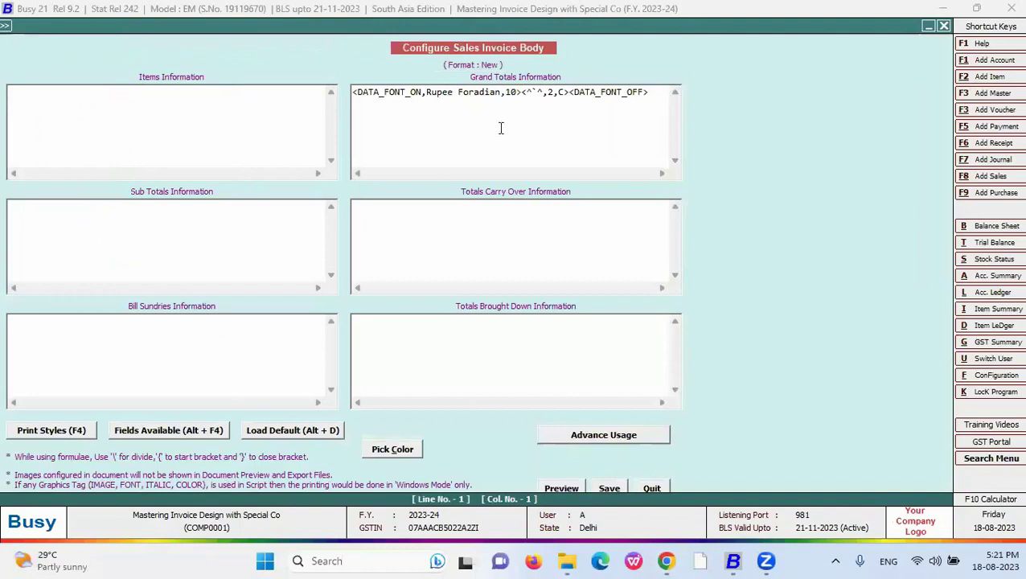
pyautogui.moveTo(651, 91); pyautogui.dragTo(197, 91)
pyautogui.press('Delete')
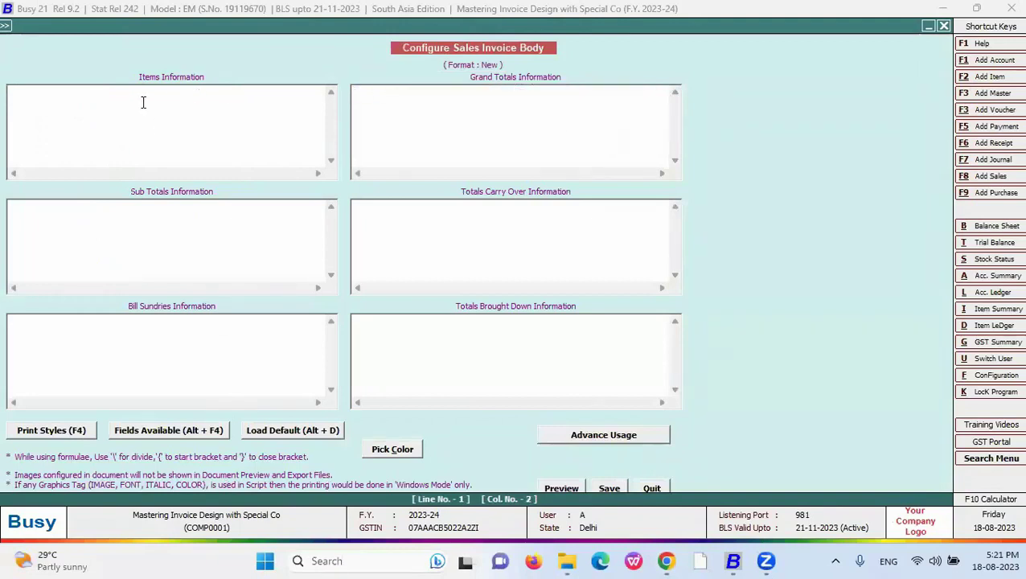
# - Insert the QUANTITY and LIST_PRICE fields into Items Information
pyautogui.click(145, 432)
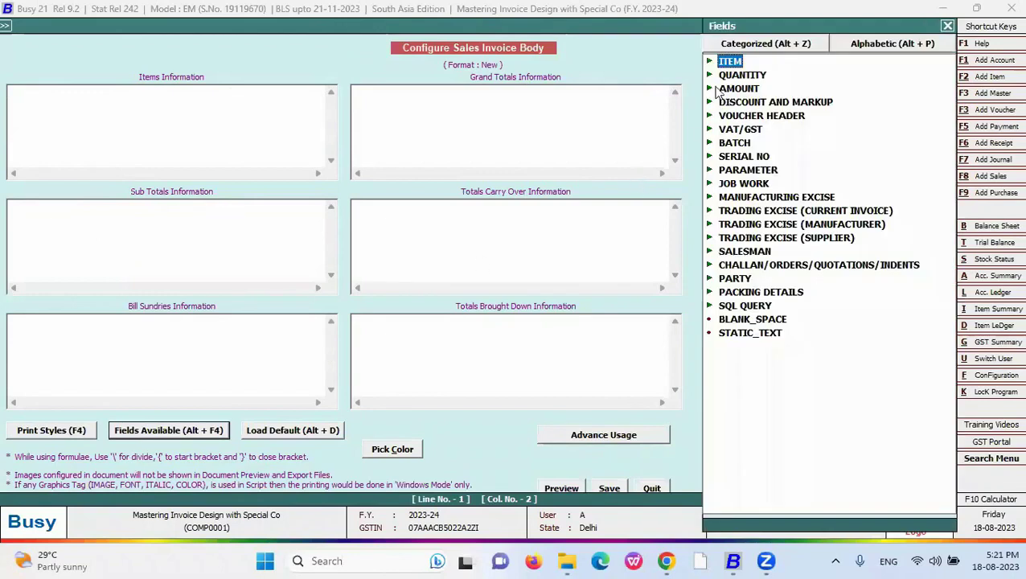
pyautogui.press('Down')
pyautogui.press('Right')
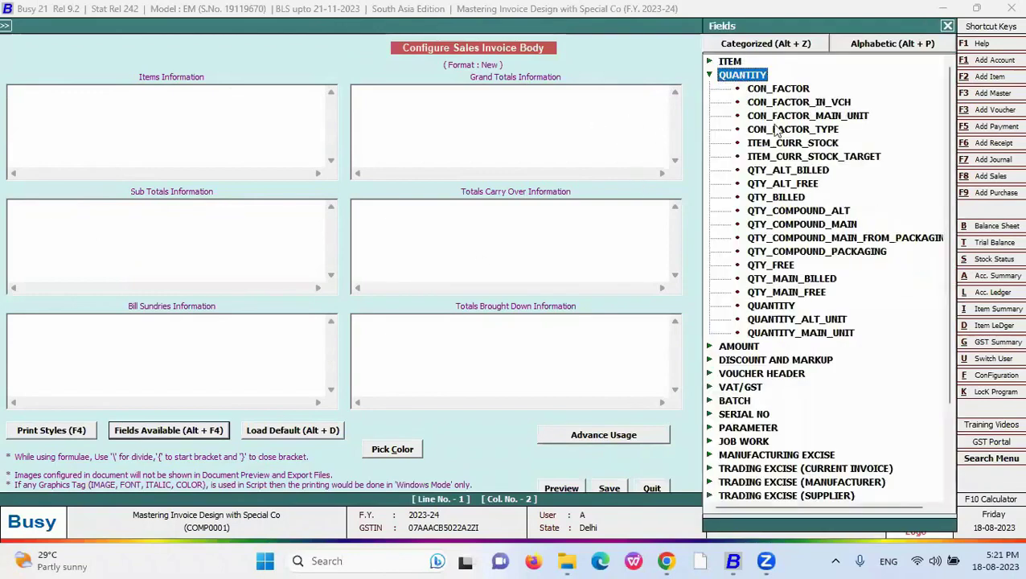
pyautogui.click(774, 306)
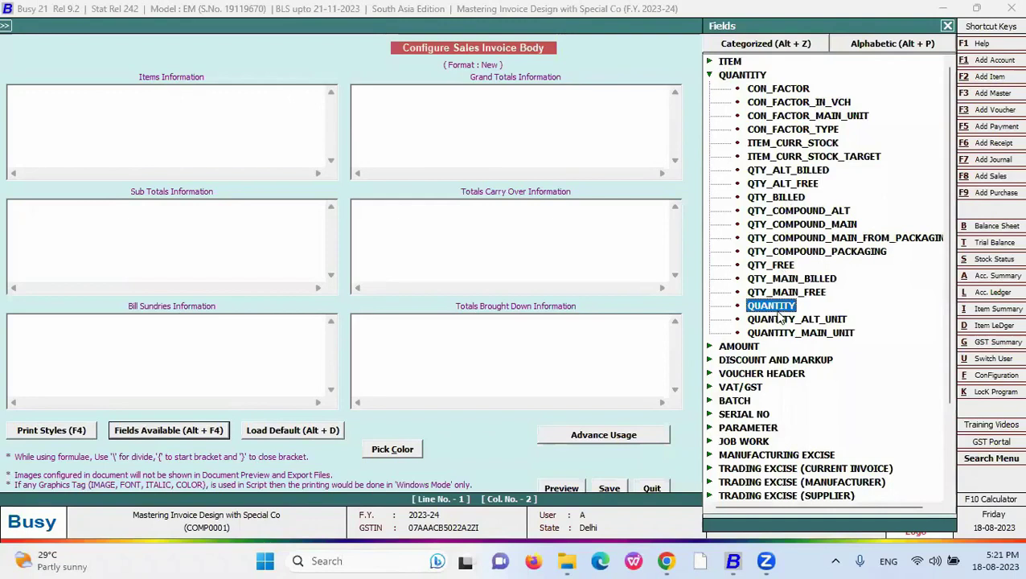
pyautogui.doubleClick(774, 308)
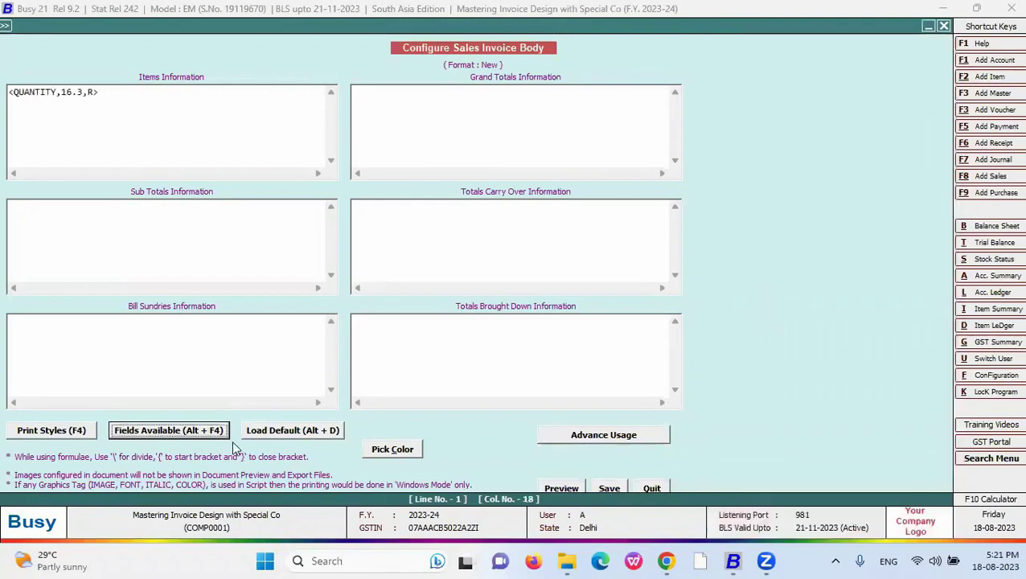
pyautogui.click(228, 438)
pyautogui.click(710, 74)
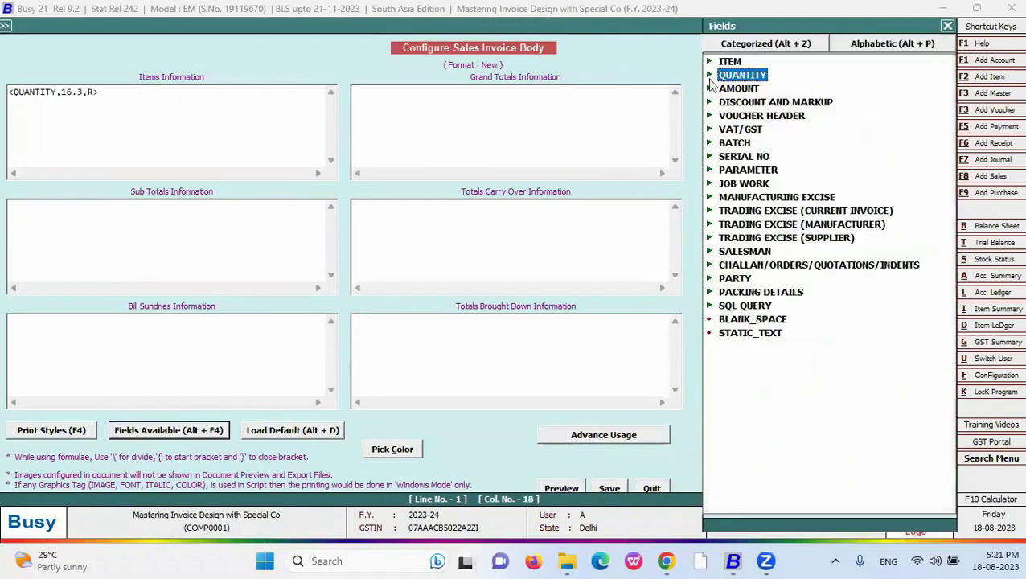
pyautogui.doubleClick(741, 90)
pyautogui.doubleClick(771, 225)
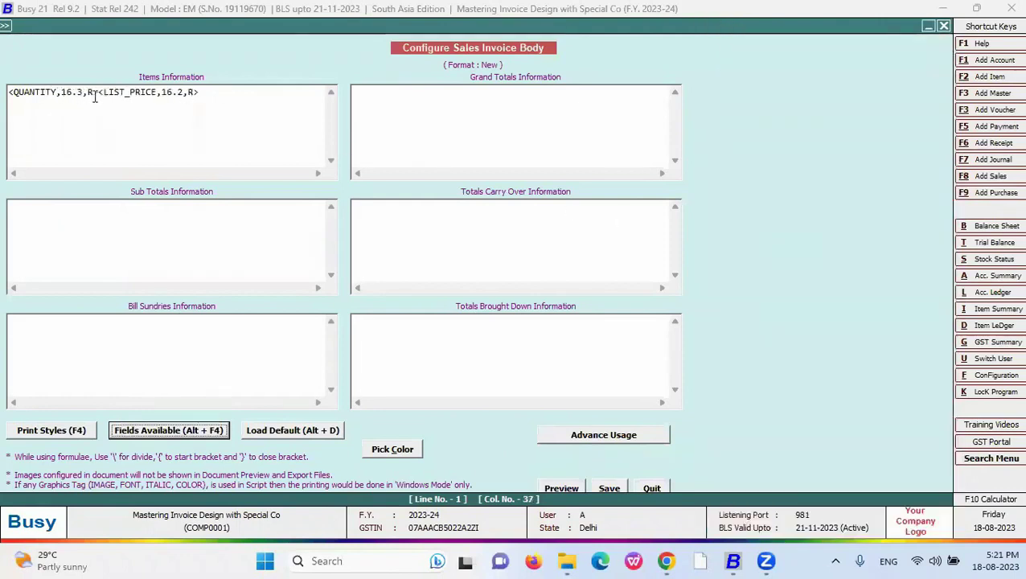
# - Replace the text between QUANTITY and LIST_PRICE with a + operator
pyautogui.moveTo(57, 92); pyautogui.dragTo(104, 92)
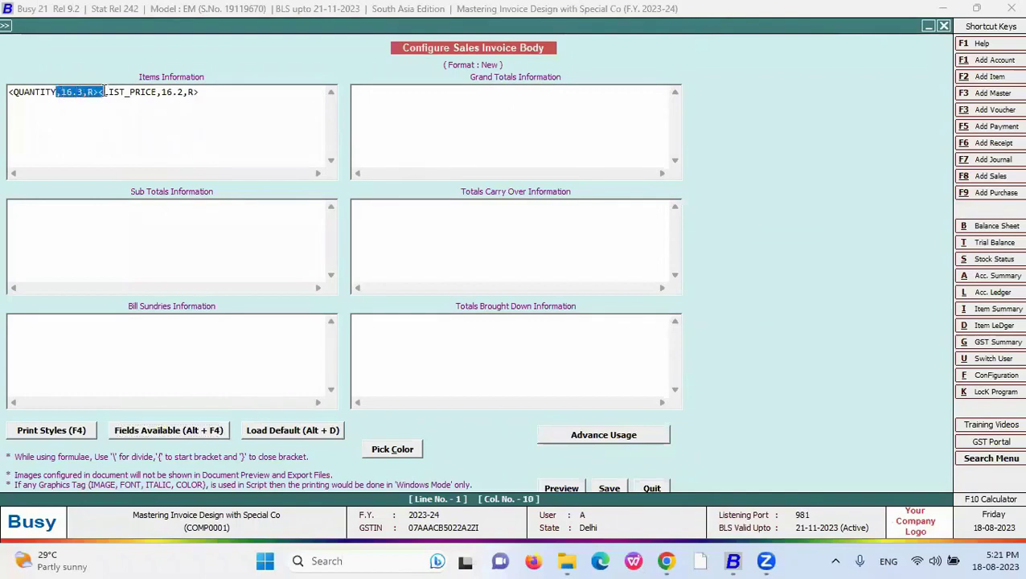
pyautogui.click(48, 95)
pyautogui.click(57, 91)
pyautogui.moveTo(57, 91); pyautogui.dragTo(102, 91)
pyautogui.press('Delete')
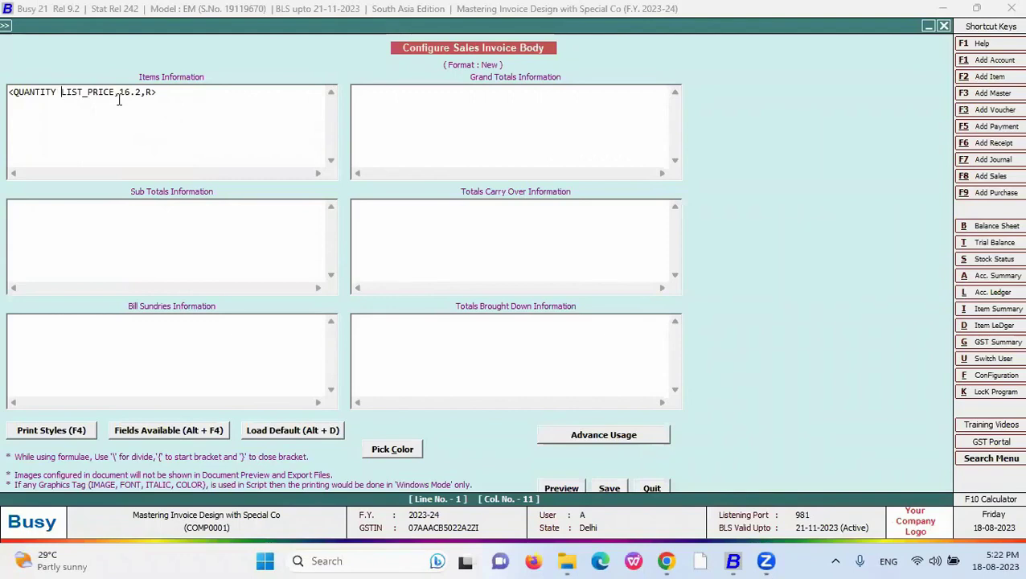
pyautogui.write('+')
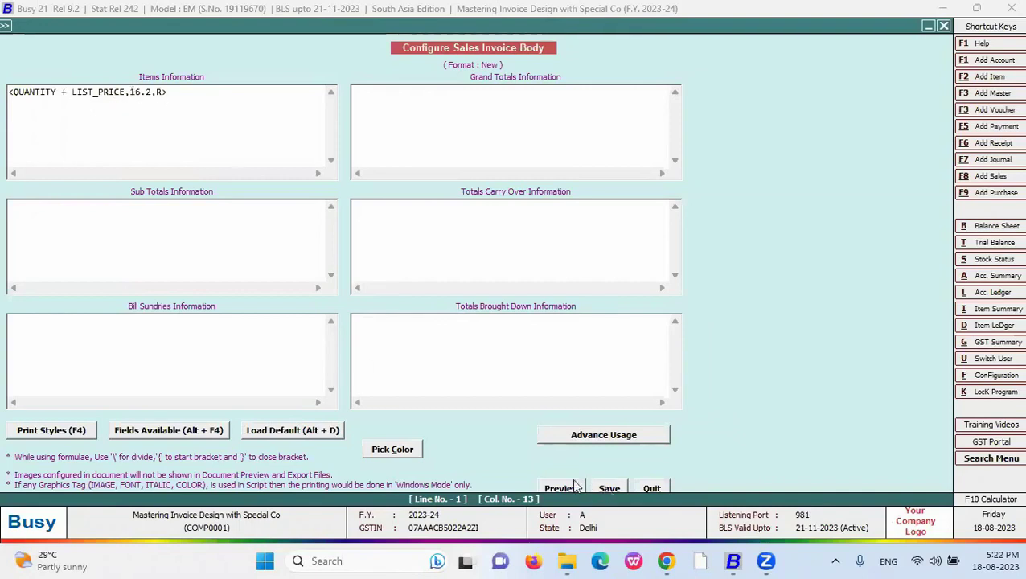
# - Change the Items field alignment from R to L and save the body configuration
pyautogui.moveTo(15, 94)
pyautogui.mouseDown()
pyautogui.moveTo(57, 92)
pyautogui.moveTo(15, 92)
pyautogui.mouseUp()
pyautogui.press('Right')
pyautogui.press('Right')
pyautogui.press('Right')
pyautogui.press('Right')
pyautogui.press('Right')
pyautogui.press('Right')
pyautogui.press('Right')
pyautogui.press('Right')
pyautogui.press('Right')
pyautogui.press('Right')
pyautogui.press('Right')
pyautogui.press('Right')
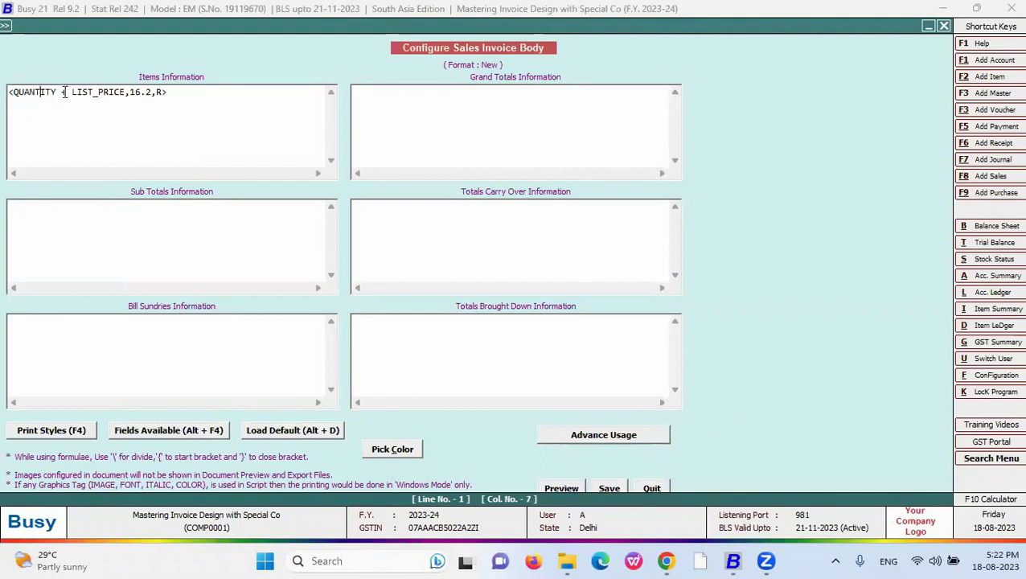
pyautogui.moveTo(98, 94); pyautogui.dragTo(165, 93)
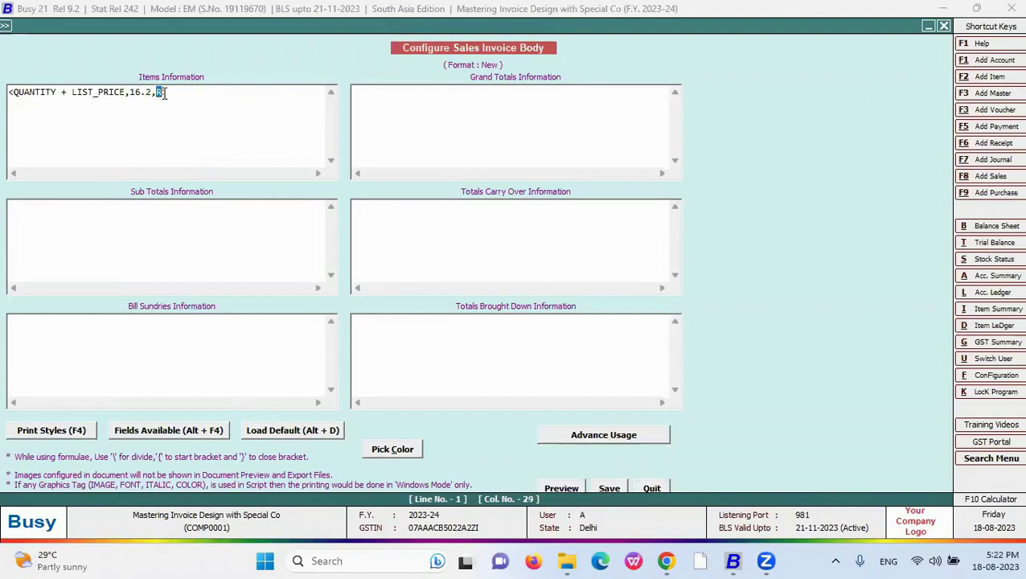
pyautogui.write('L')
pyautogui.press('Escape')
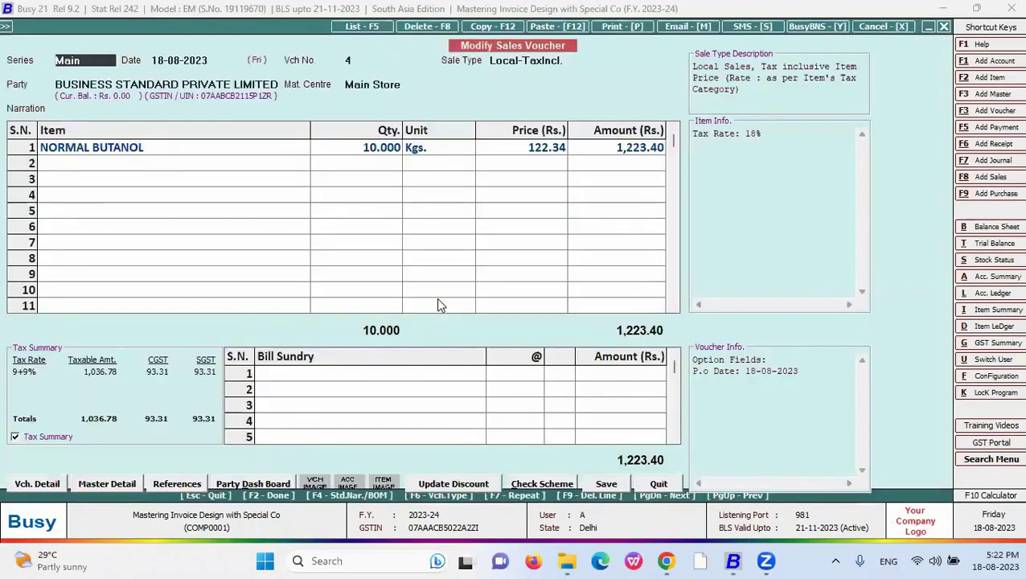
# - Print-preview the voucher in the New format to confirm it shows 132.34
pyautogui.hotkey('ctrl', 'p')
pyautogui.press('Down')
pyautogui.press('Return')
pyautogui.press('Up')
pyautogui.write('N')
pyautogui.press('Return')
pyautogui.hotkey('alt', 'p')
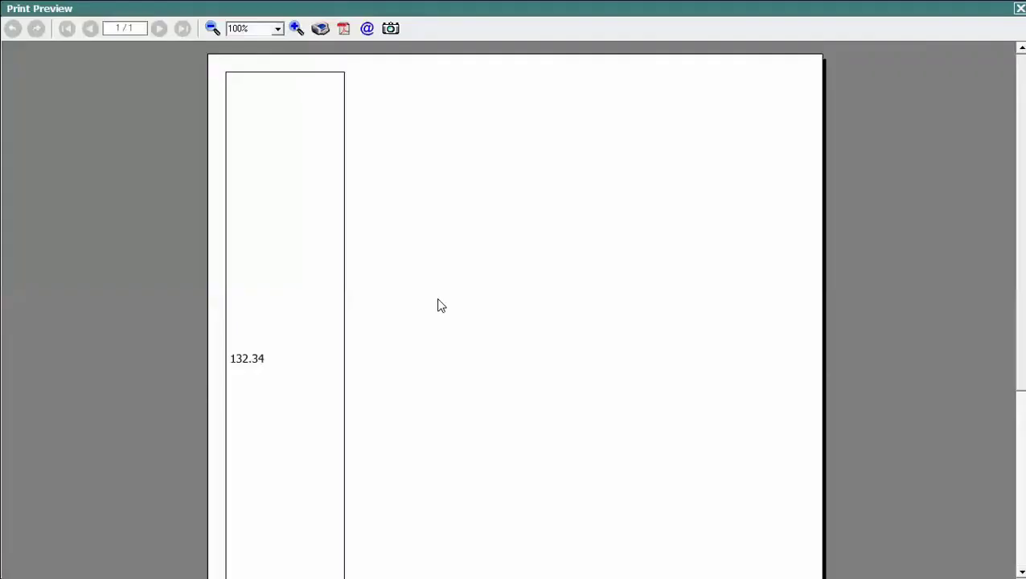
pyautogui.scroll(-3, 321, 192)
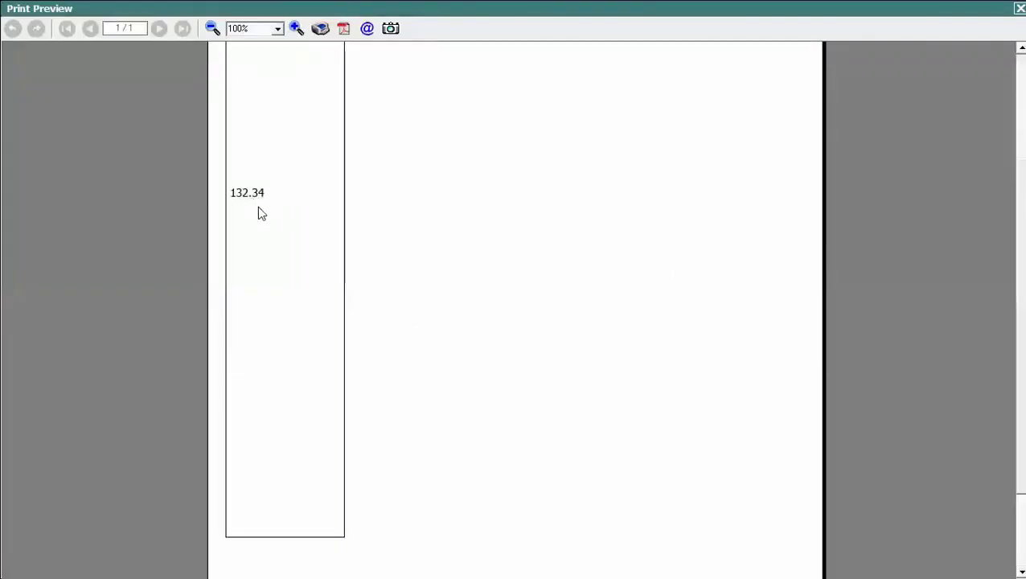
pyautogui.press('Escape')
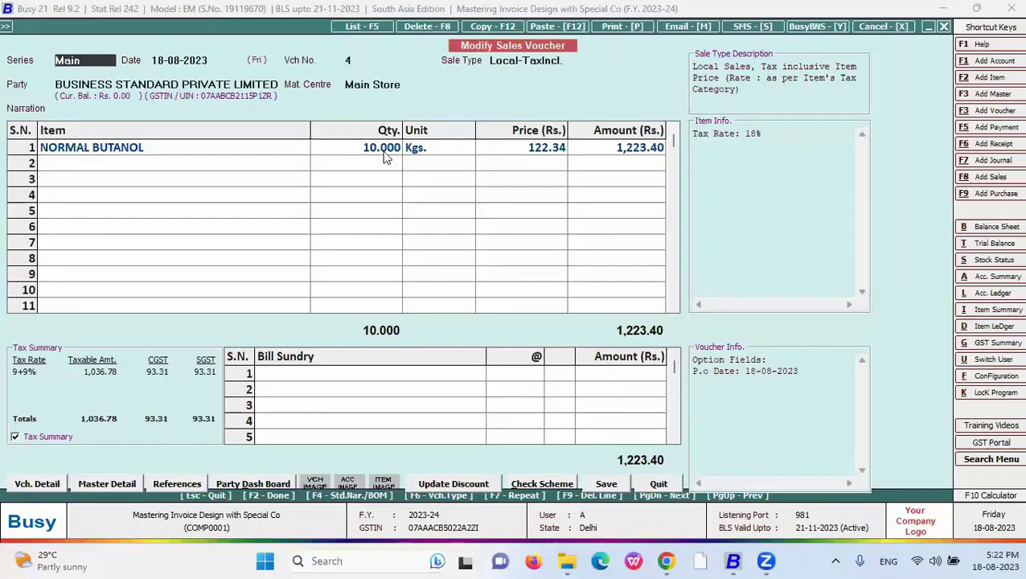
# - Compare the voucher's quantity 10.000 and price 122.34, then preview the New format again
pyautogui.click(374, 153)
pyautogui.press('Return')
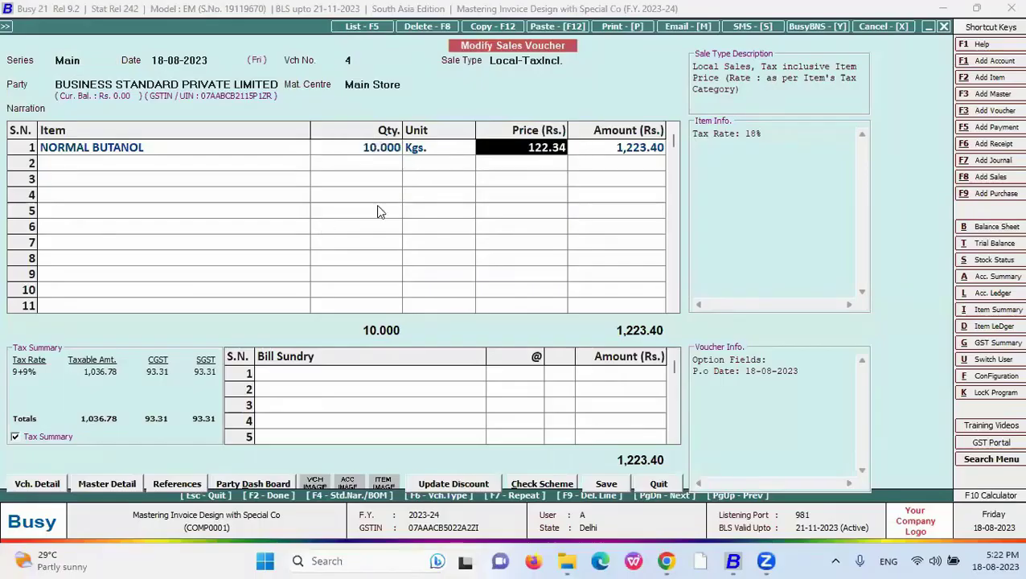
pyautogui.click(375, 154)
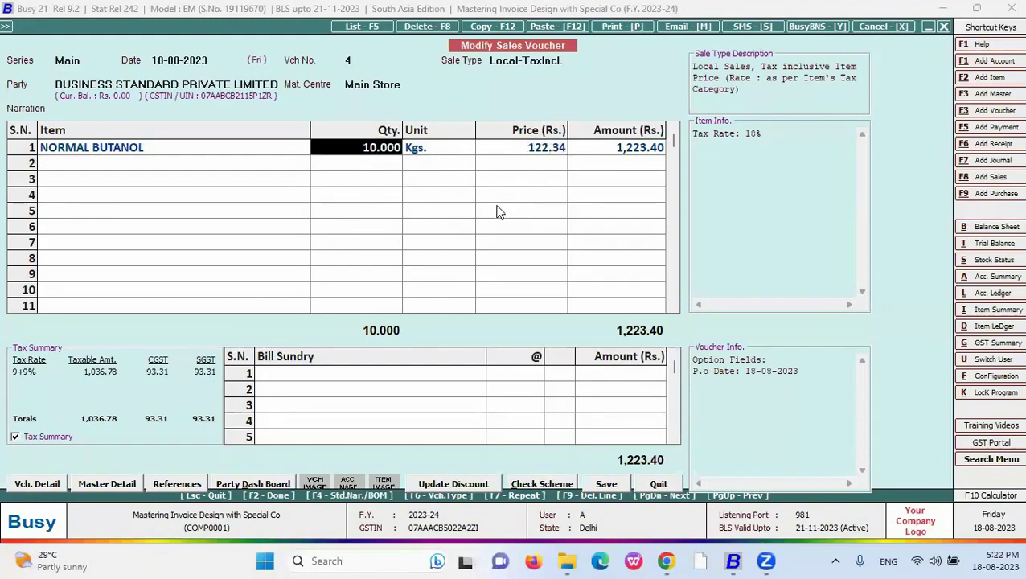
pyautogui.click(505, 153)
pyautogui.click(386, 147)
pyautogui.hotkey('alt', 'p')
pyautogui.press('Return')
pyautogui.press('Down')
pyautogui.press('Down')
pyautogui.press('Down')
pyautogui.press('Return')
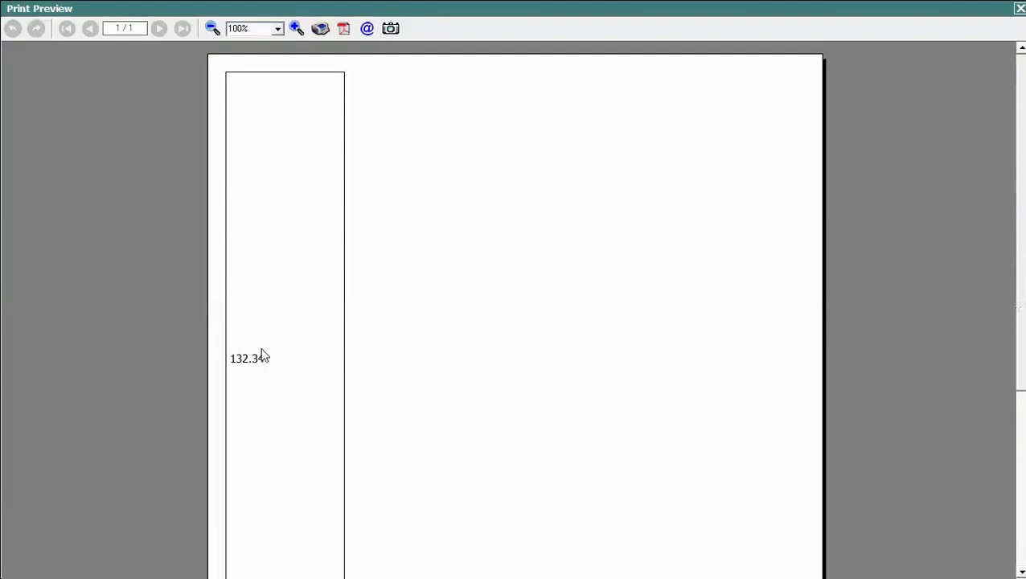
pyautogui.press('Escape')
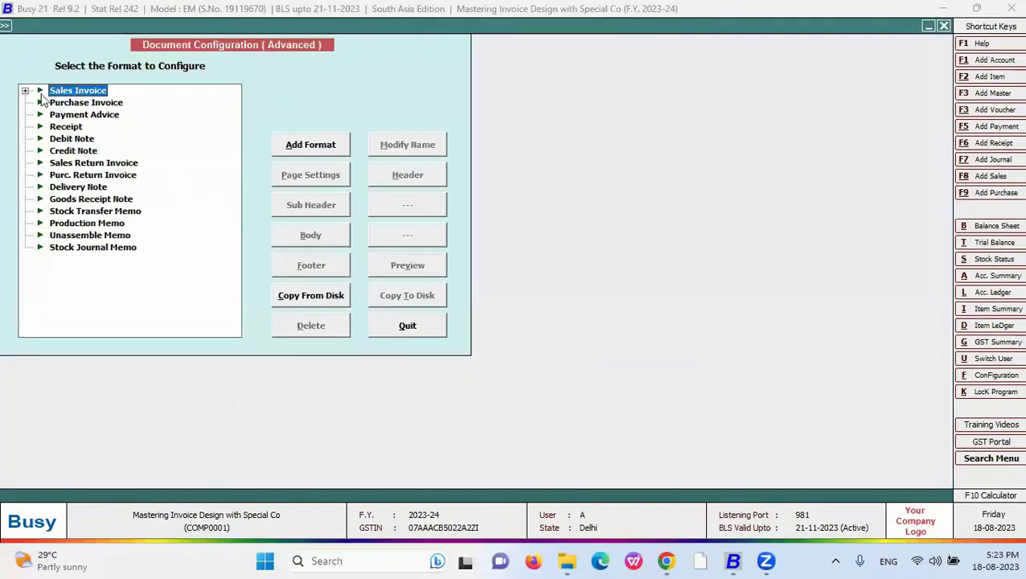
# - Change the New format's Items formula operator from + to - and save it
pyautogui.click(40, 91)
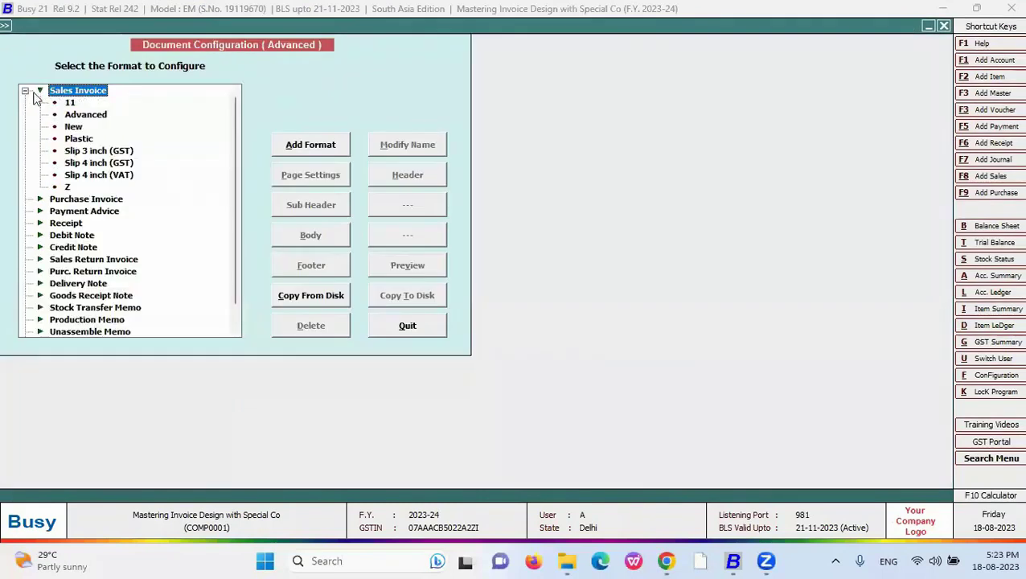
pyautogui.click(71, 103)
pyautogui.click(74, 128)
pyautogui.click(314, 230)
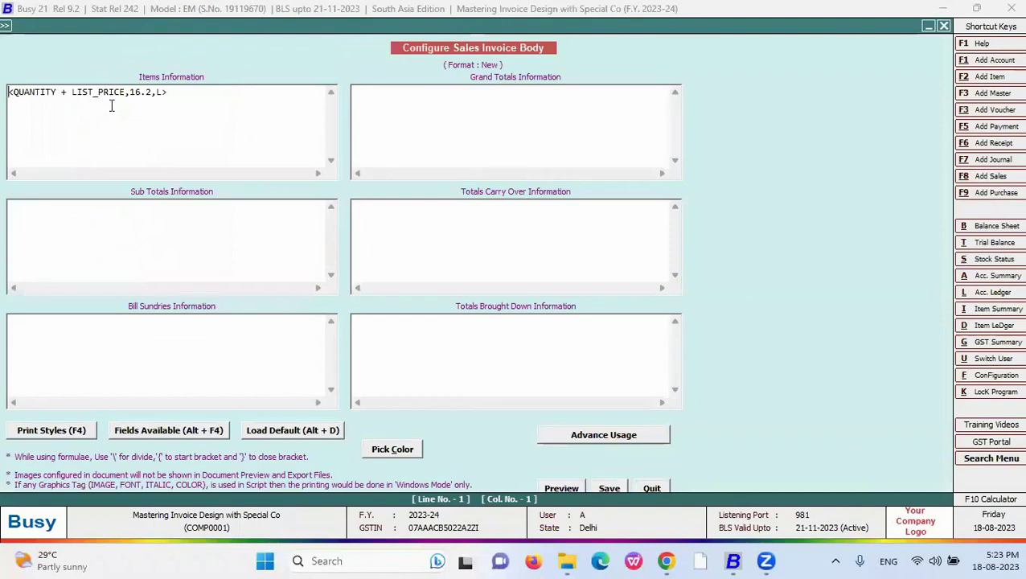
pyautogui.click(65, 91)
pyautogui.write('-')
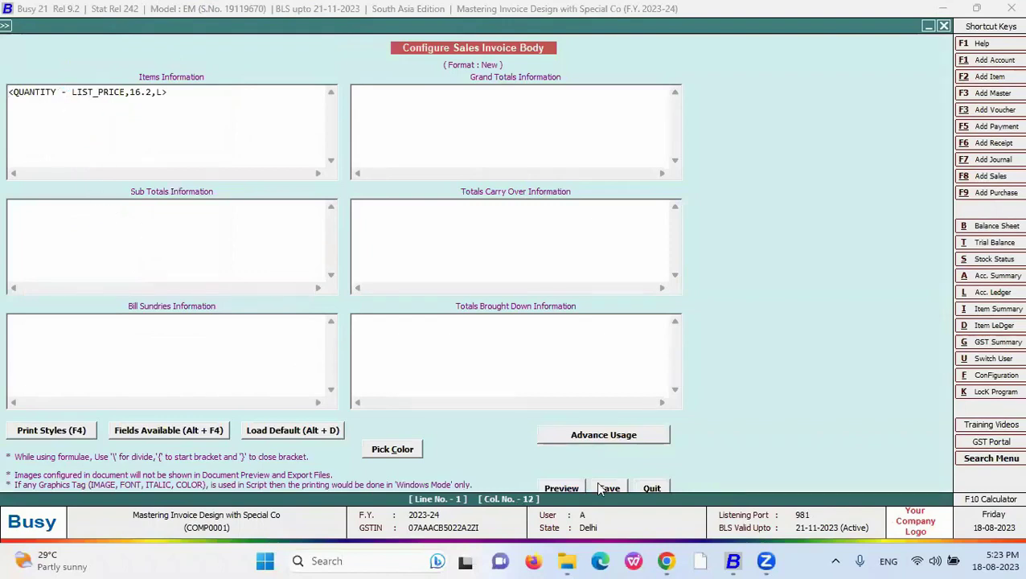
pyautogui.click(605, 488)
pyautogui.press('Escape')
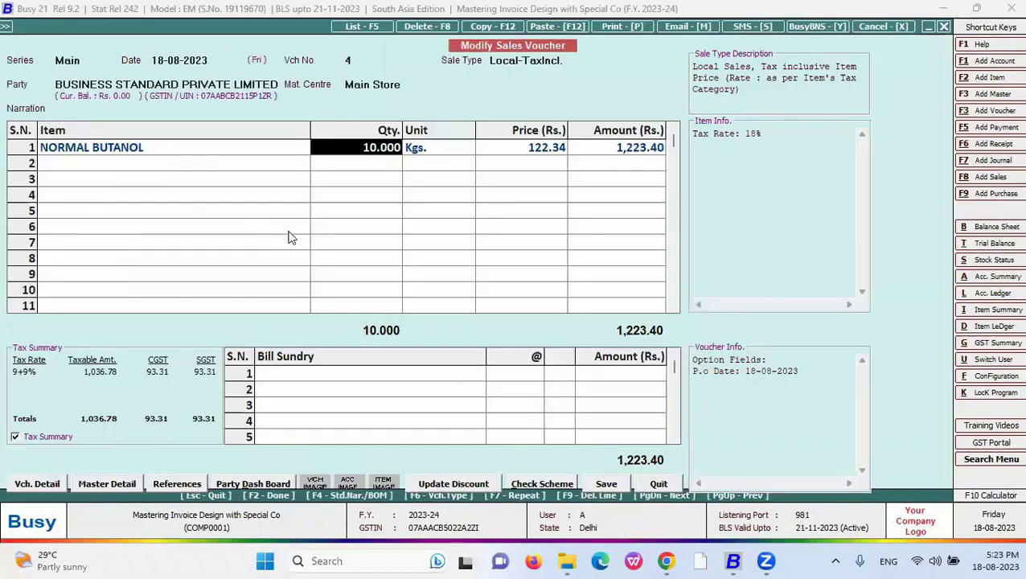
# - Print-preview the voucher in the New format, showing the subtraction result -112.34
pyautogui.hotkey('alt', 'p')
pyautogui.press('Down')
pyautogui.press('Down')
pyautogui.press('Down')
pyautogui.press('Return')
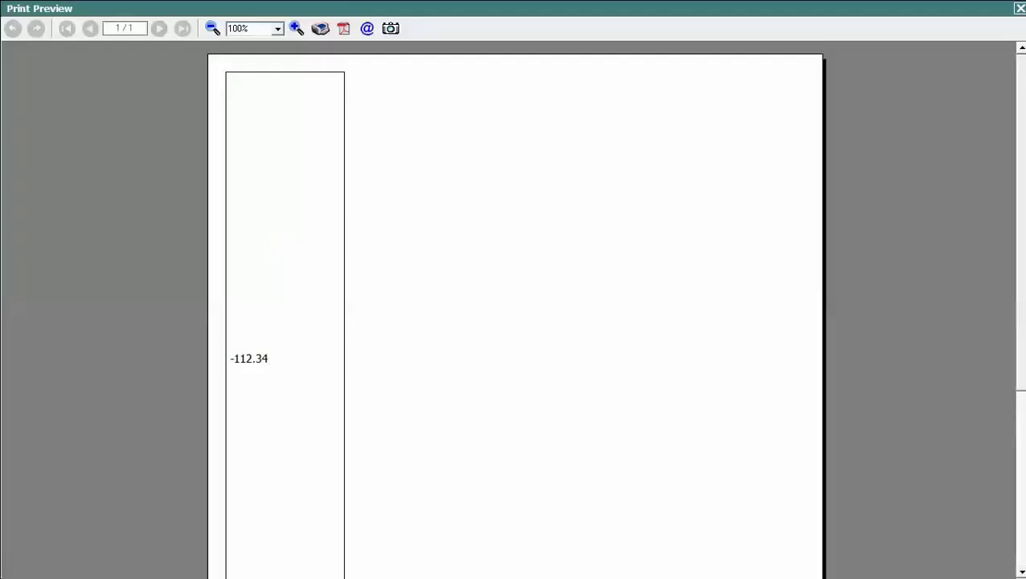
pyautogui.scroll(-3, 956, 284)
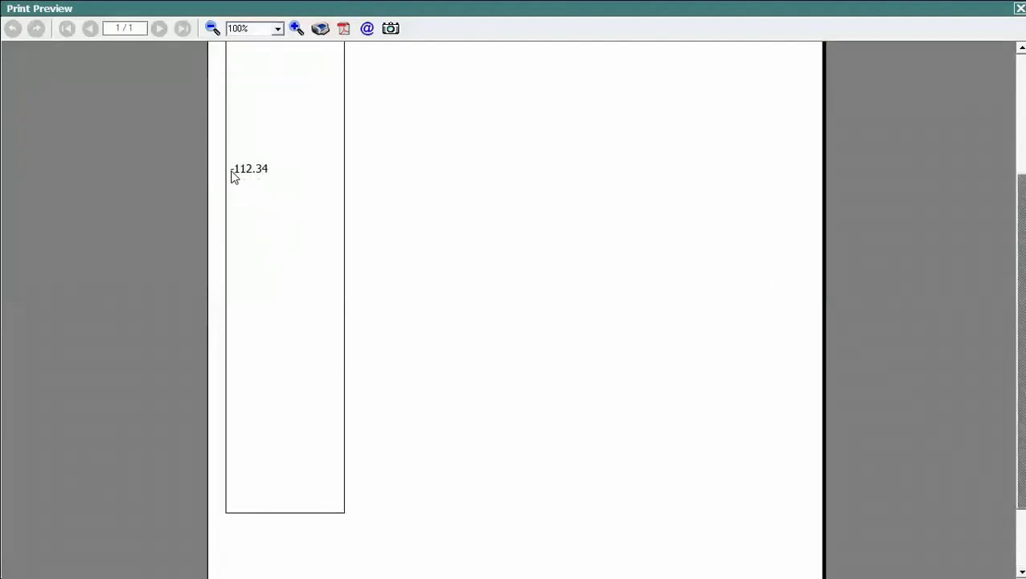
pyautogui.press('Escape')
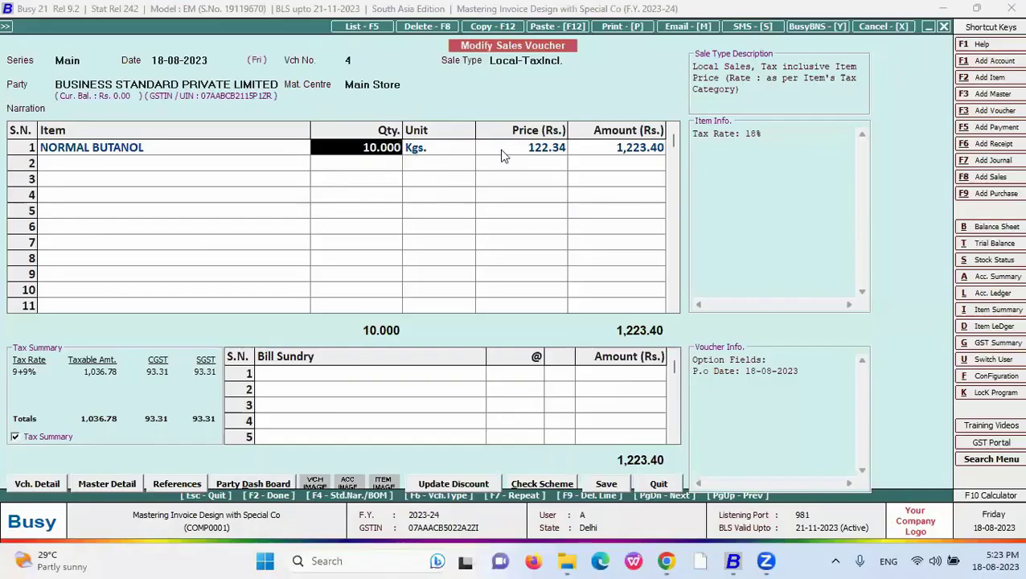
pyautogui.press('Return')
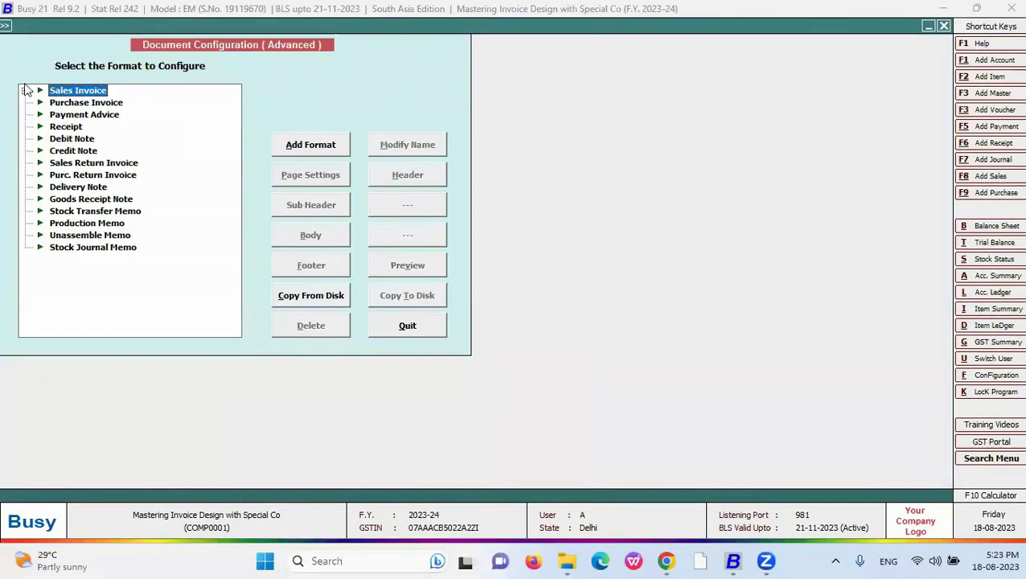
# - Change the New format's Items formula to QUANTITY * LIST_PRICE
pyautogui.click(26, 91)
pyautogui.click(73, 128)
pyautogui.click(312, 233)
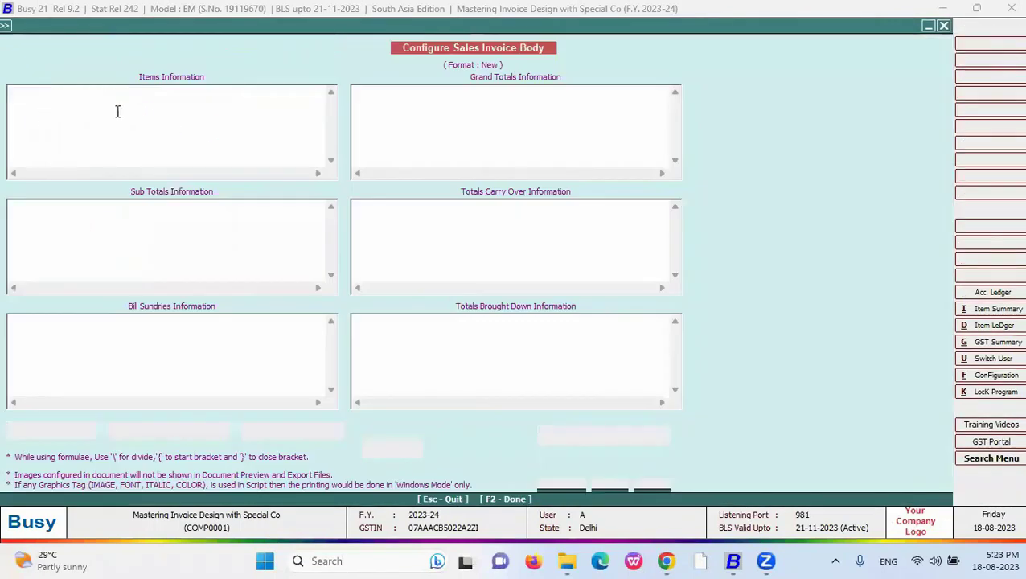
pyautogui.click(66, 93)
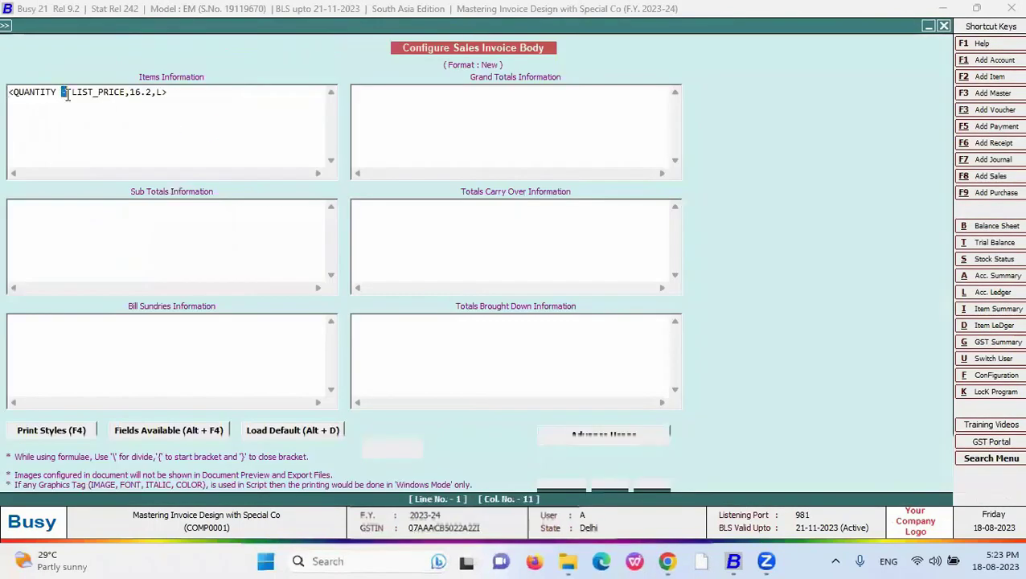
pyautogui.write('*')
pyautogui.press('F2')
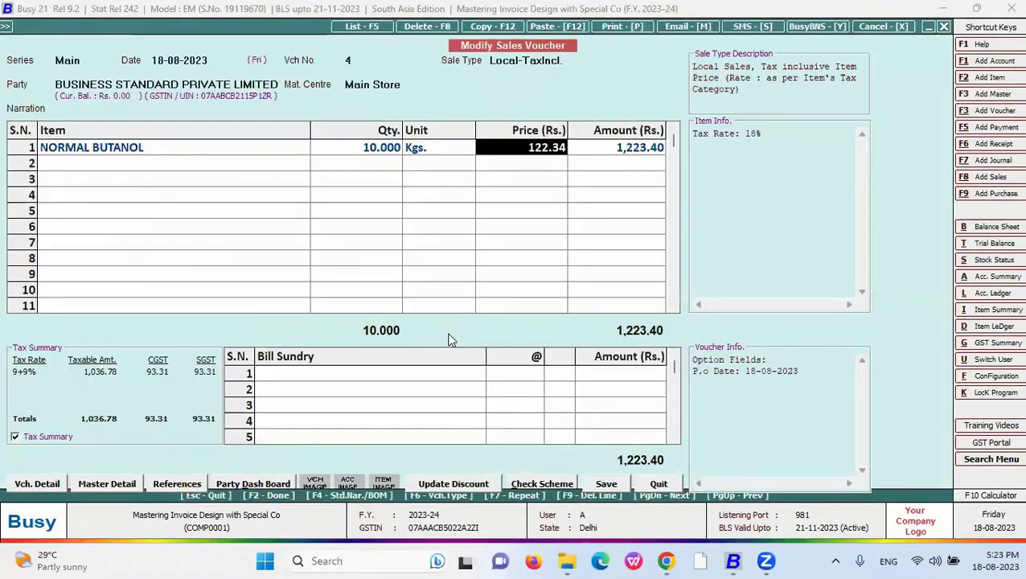
# - Print-preview the voucher in the New format, showing 1,223.40
pyautogui.press('Down')
pyautogui.press('Return')
pyautogui.hotkey('alt', 'p')
pyautogui.scroll(-5, 232, 171)
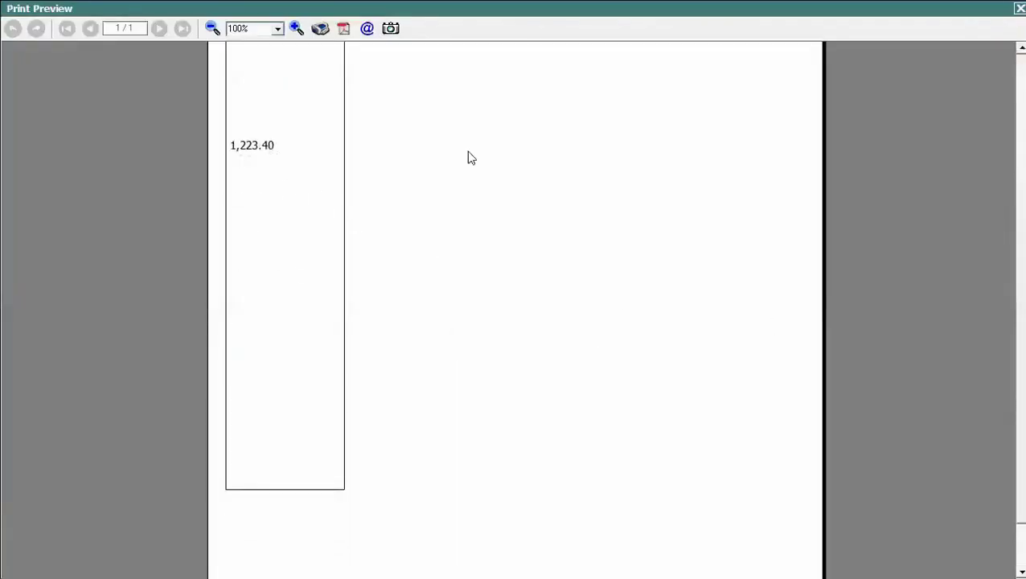
pyautogui.click(1020, 9)
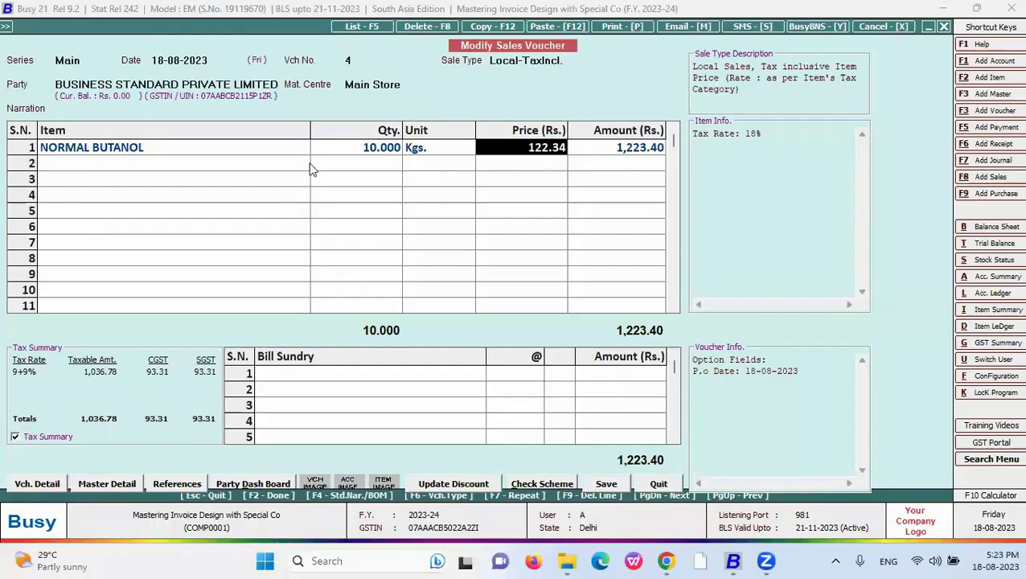
# - Check the first item's amount against its quantity and price, then return to the Sales Invoice formats
pyautogui.click(653, 150)
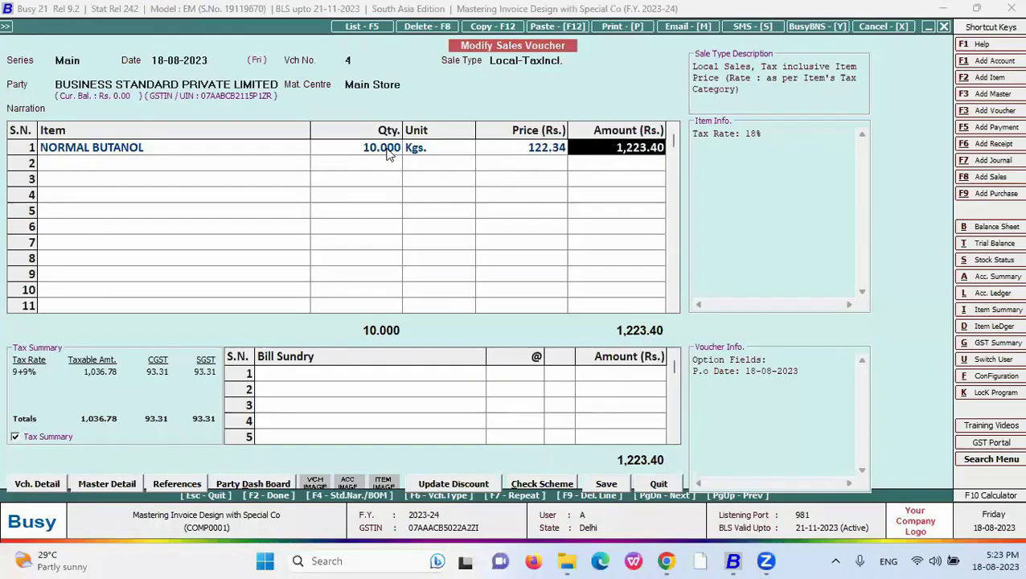
pyautogui.click(391, 156)
pyautogui.click(553, 159)
pyautogui.click(651, 160)
pyautogui.hotkey('ctrl', 'Tab')
pyautogui.click(25, 91)
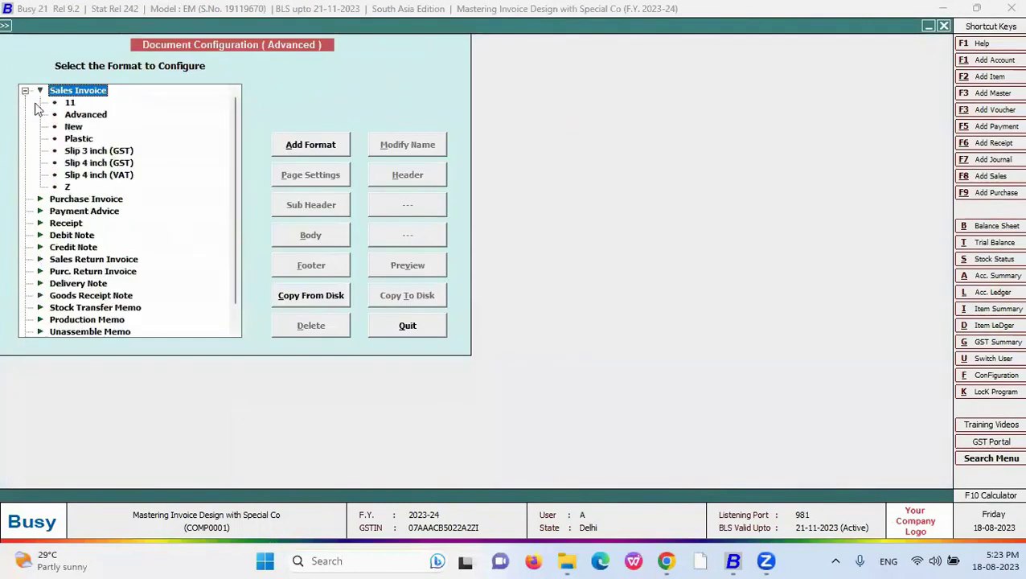
# - Change the New format's Items operator to \ and save the formula
pyautogui.click(73, 127)
pyautogui.click(306, 237)
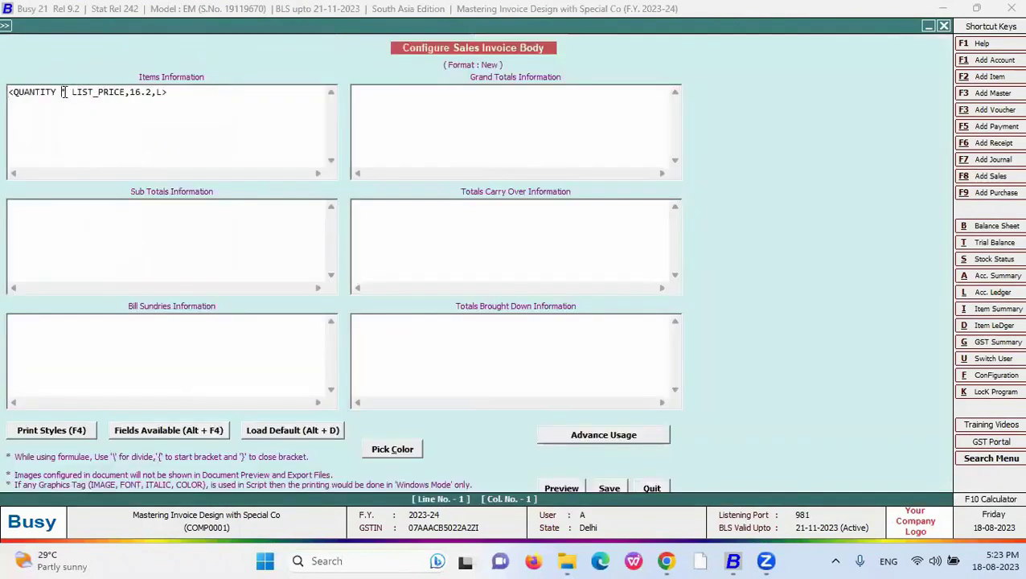
pyautogui.write('\\')
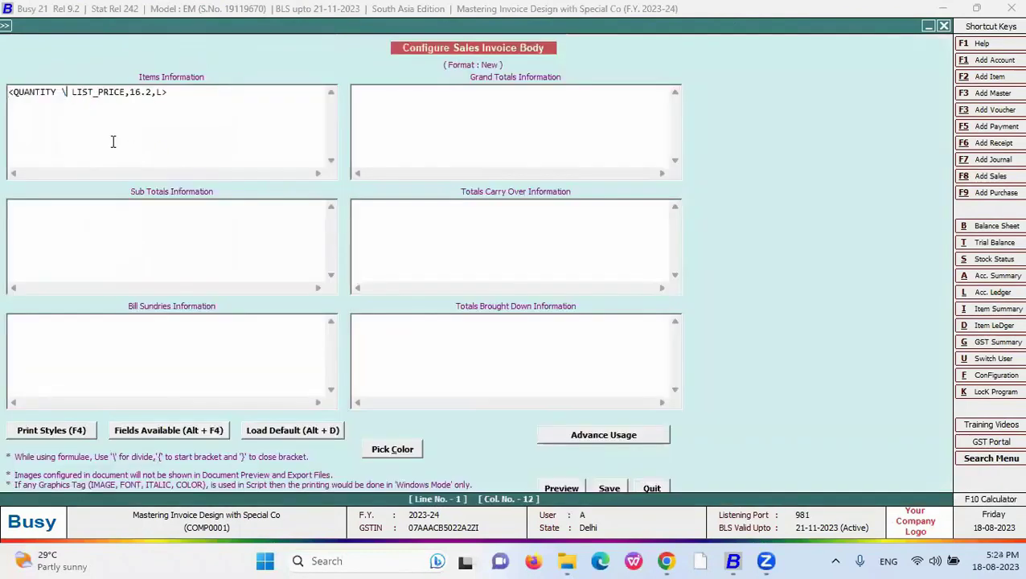
pyautogui.click(609, 488)
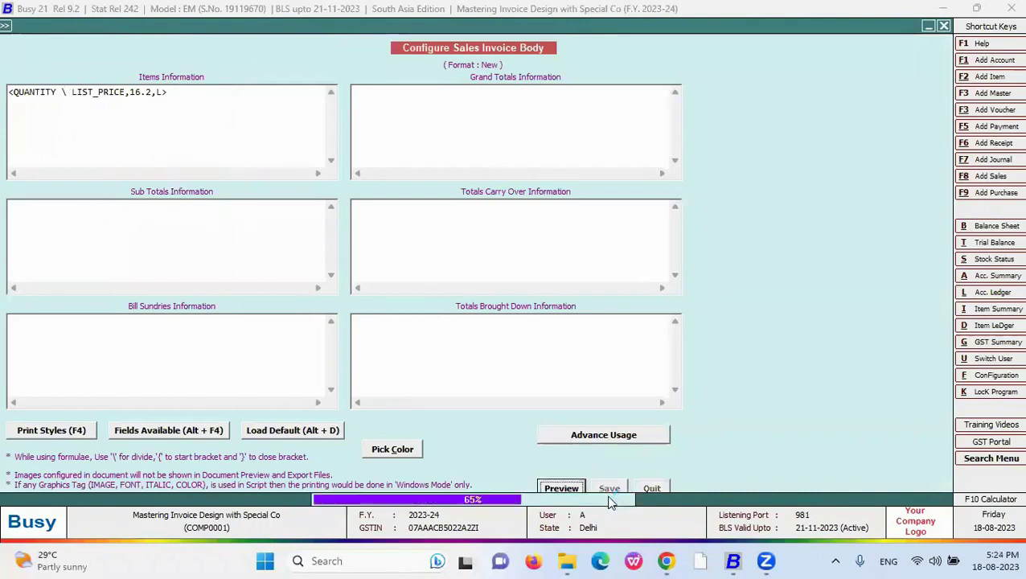
# - Print-preview the voucher in the New format, showing 0.08
pyautogui.hotkey('ctrl', 'Tab')
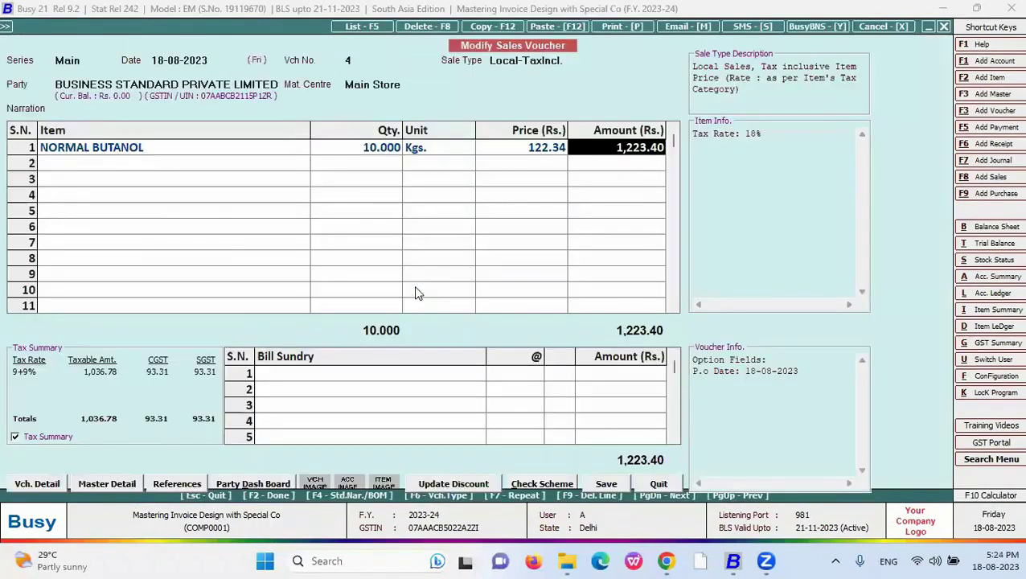
pyautogui.hotkey('alt', 'p')
pyautogui.press('Down')
pyautogui.press('Down')
pyautogui.press('Down')
pyautogui.press('Return')
pyautogui.hotkey('alt', 'p')
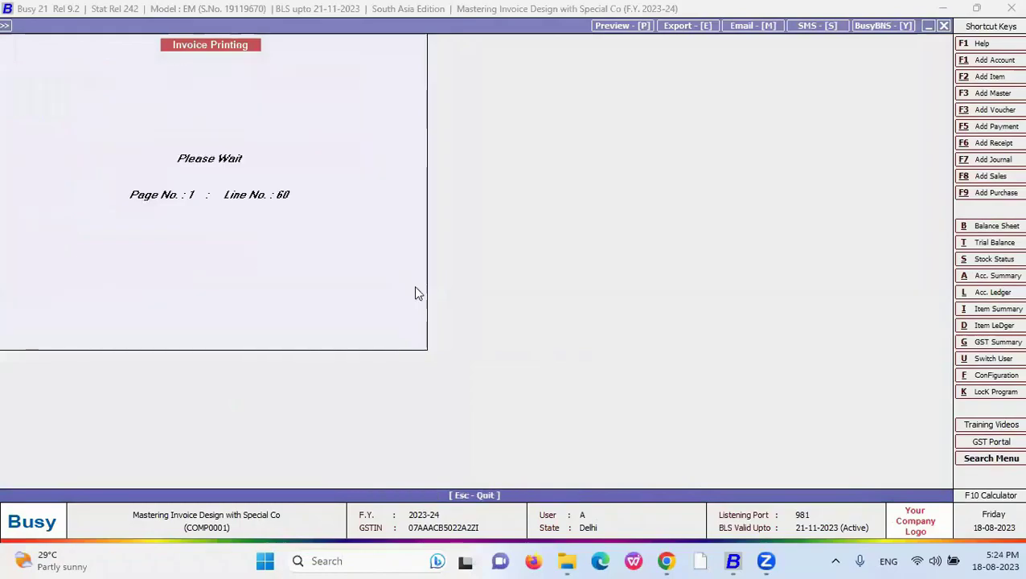
pyautogui.scroll(-3, 917, 296)
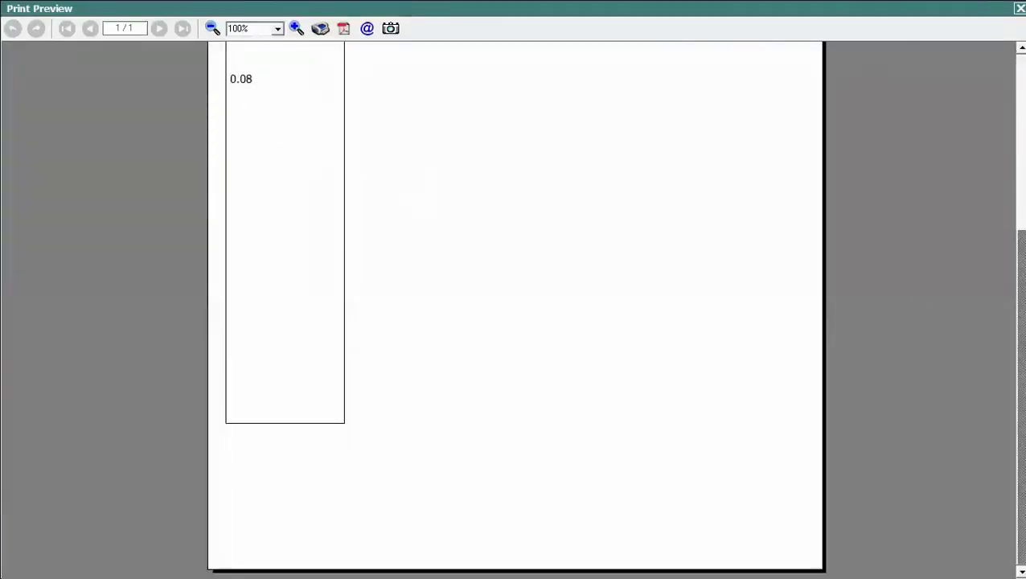
pyautogui.press('Escape')
# - Review the first item's quantity and price, then reopen the New format's body settings
pyautogui.click(367, 153)
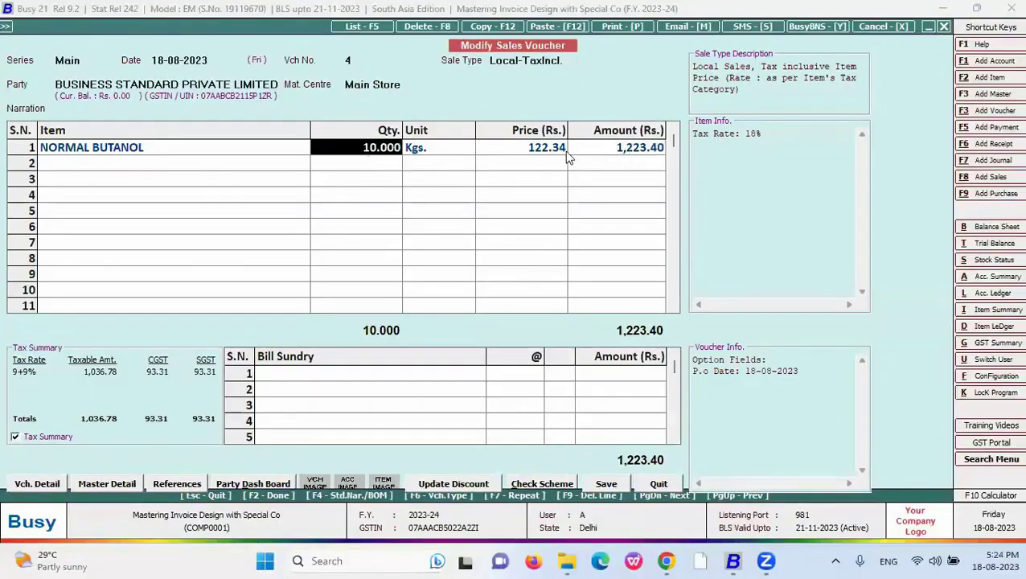
pyautogui.click(551, 153)
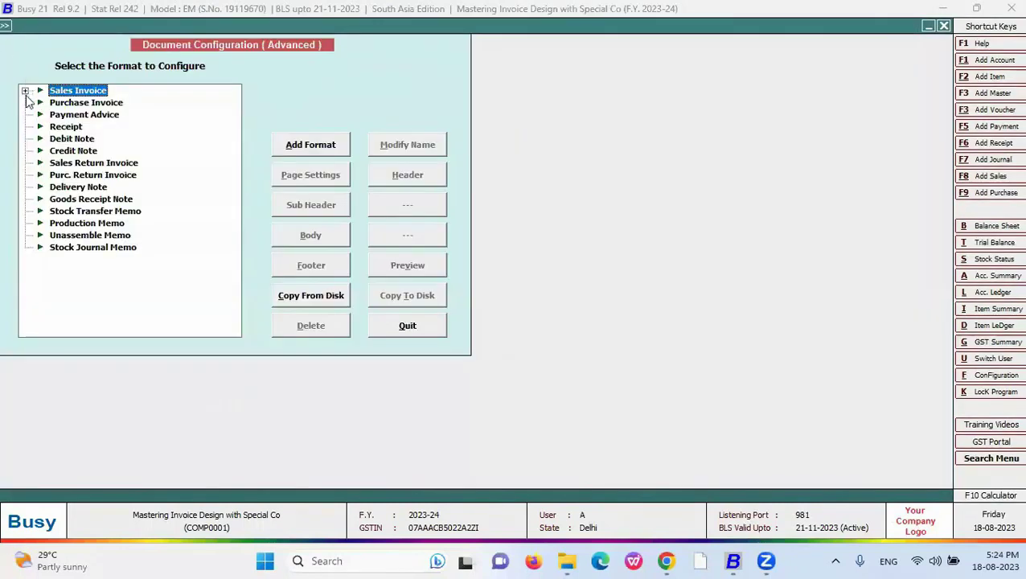
pyautogui.press('Right')
pyautogui.press('Right')
pyautogui.press('Down')
pyautogui.press('Down')
pyautogui.click(330, 238)
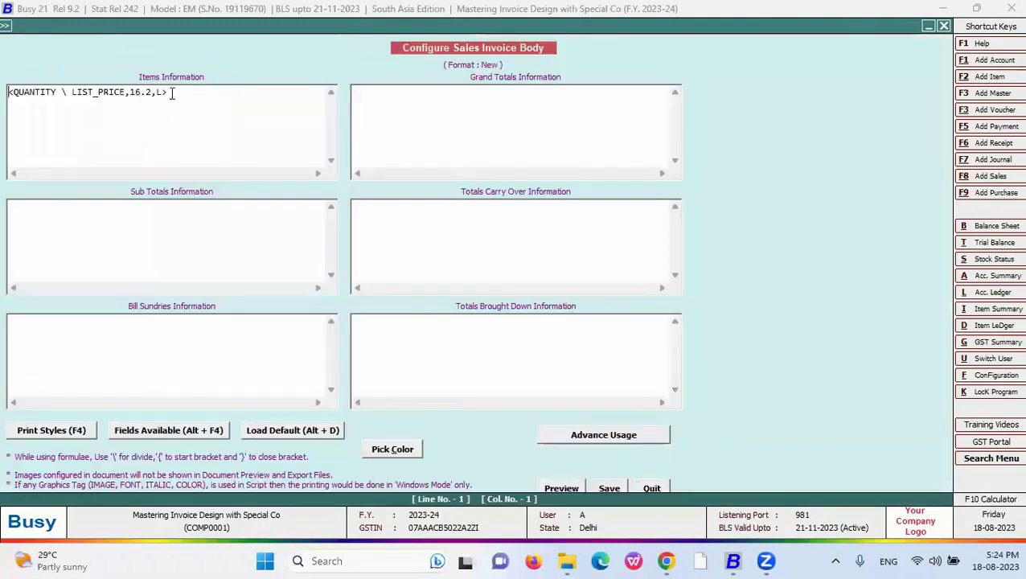
# - Replace the Items formula with '<{' followed by QUANTITY inserted from Fields Available
pyautogui.moveTo(172, 94); pyautogui.dragTo(6, 94)
pyautogui.press('Delete')
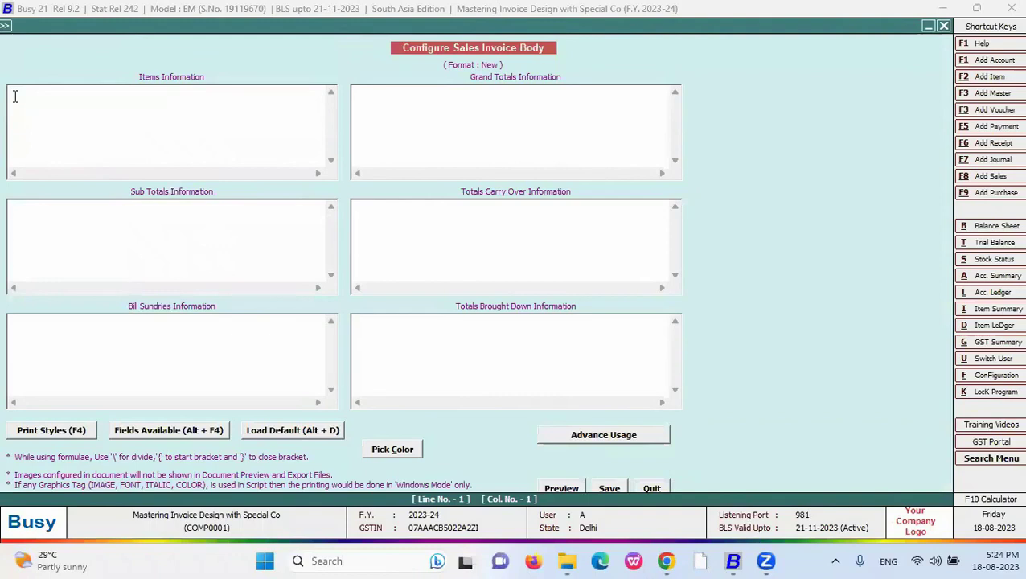
pyautogui.write('<')
pyautogui.write('f')
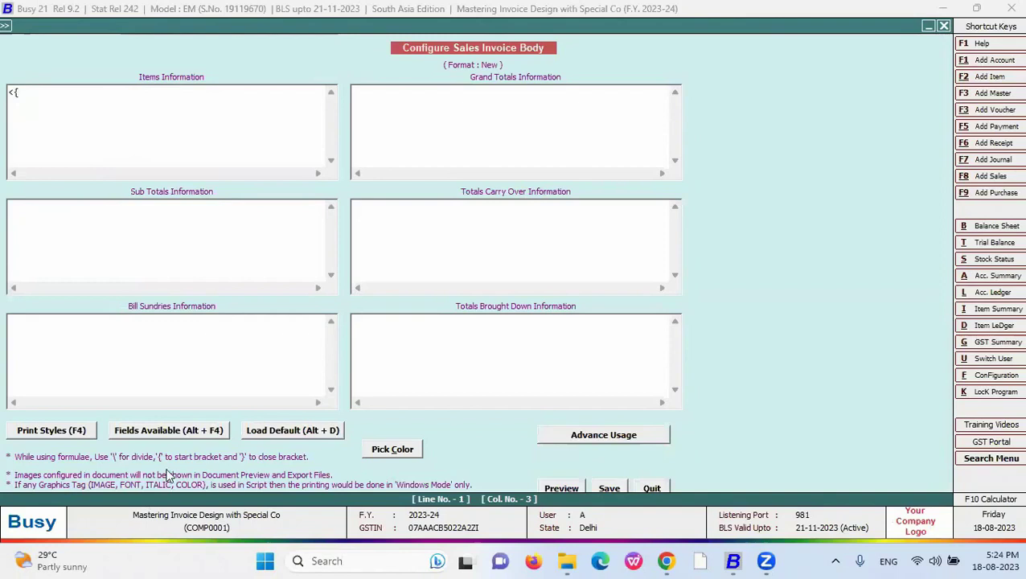
pyautogui.click(167, 432)
pyautogui.press('Down')
pyautogui.press('Right')
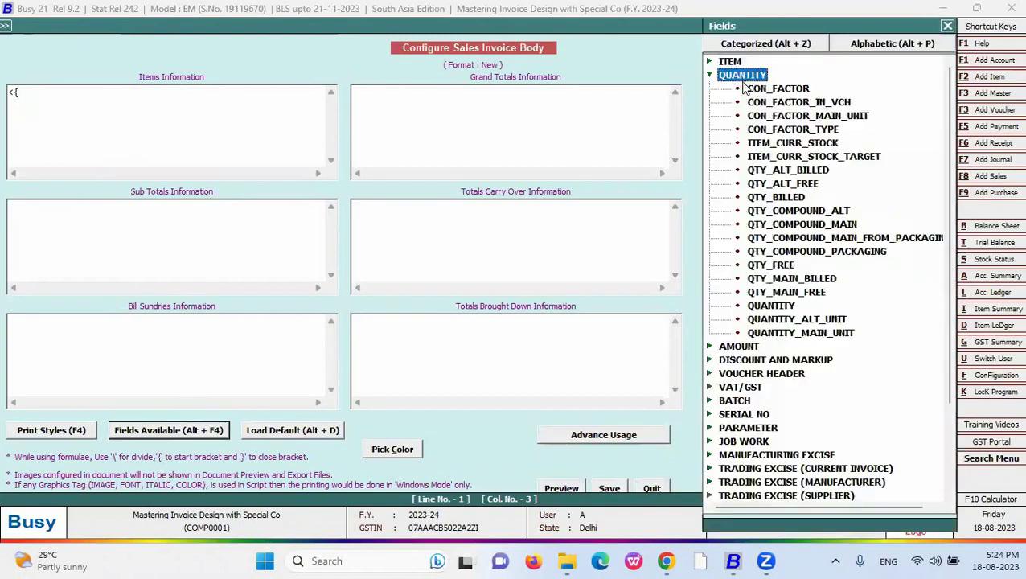
pyautogui.press('Down')
pyautogui.press('Down')
pyautogui.press('Down')
pyautogui.press('Down')
pyautogui.press('Down')
pyautogui.press('Down')
pyautogui.press('Down')
pyautogui.press('Down')
pyautogui.press('Down')
pyautogui.press('Down')
pyautogui.press('Down')
pyautogui.press('Down')
pyautogui.press('Down')
pyautogui.press('Down')
pyautogui.press('Down')
pyautogui.press('Down')
pyautogui.press('Down')
pyautogui.press('Return')
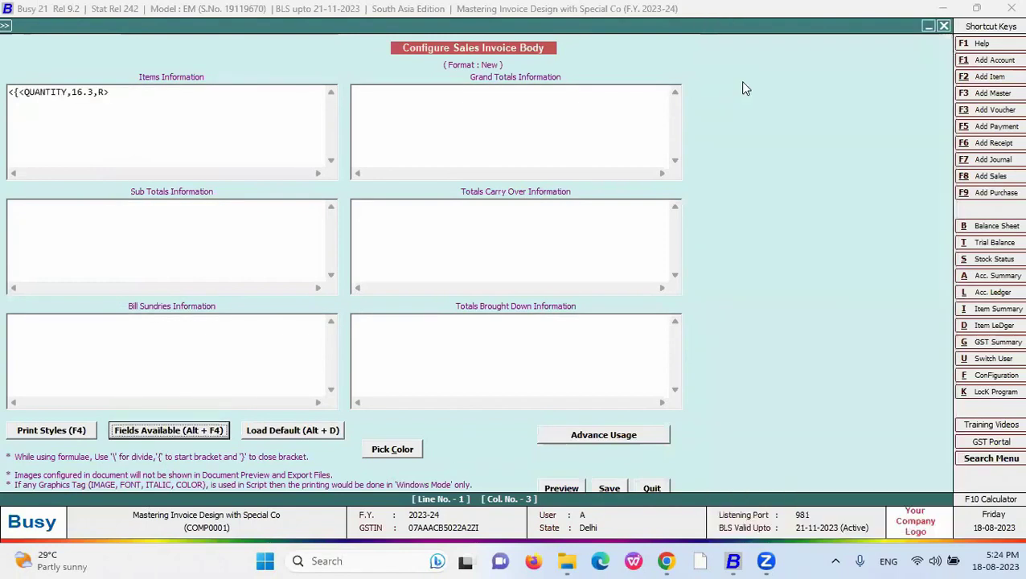
# - Remove the stray < before QUANTITY and the closing > after R
pyautogui.click(19, 93)
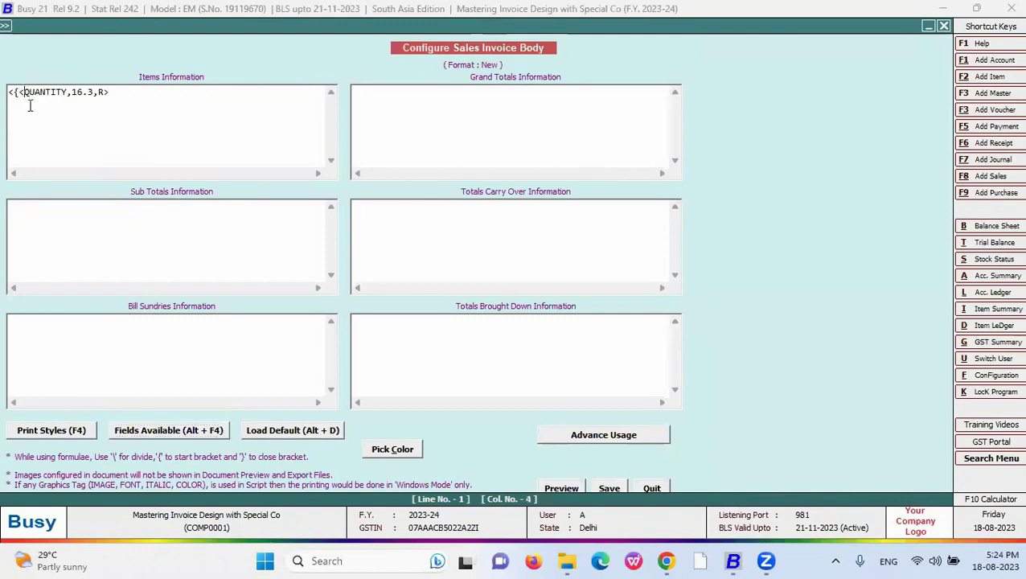
pyautogui.press('BackSpace')
pyautogui.press('Right')
pyautogui.press('Right')
pyautogui.press('Right')
pyautogui.press('Right')
pyautogui.press('Right')
pyautogui.press('Right')
pyautogui.press('Right')
pyautogui.press('Right')
pyautogui.press('Right')
pyautogui.press('Right')
pyautogui.press('Right')
pyautogui.press('Right')
pyautogui.press('Right')
pyautogui.press('Right')
pyautogui.press('Right')
pyautogui.press('BackSpace')
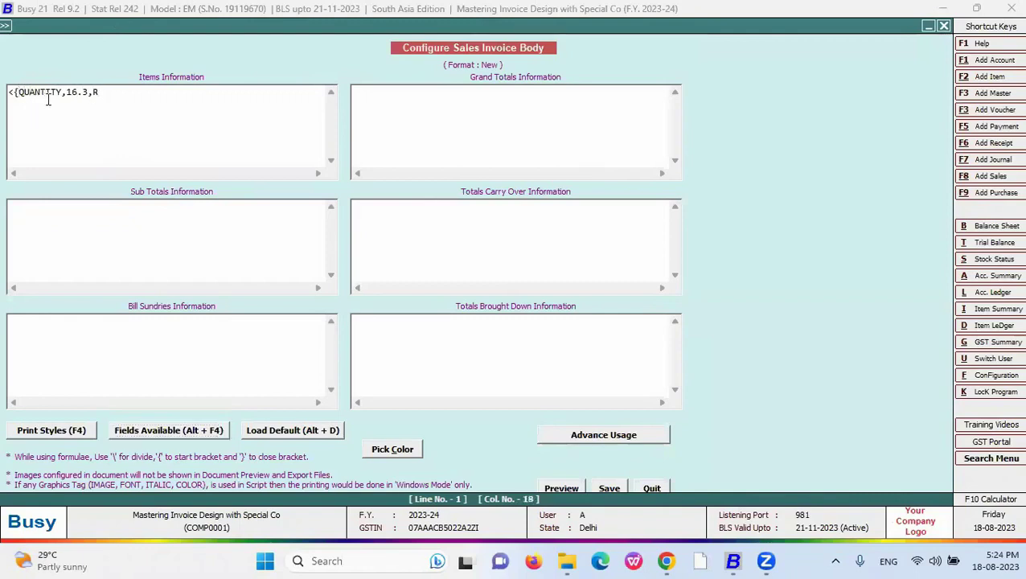
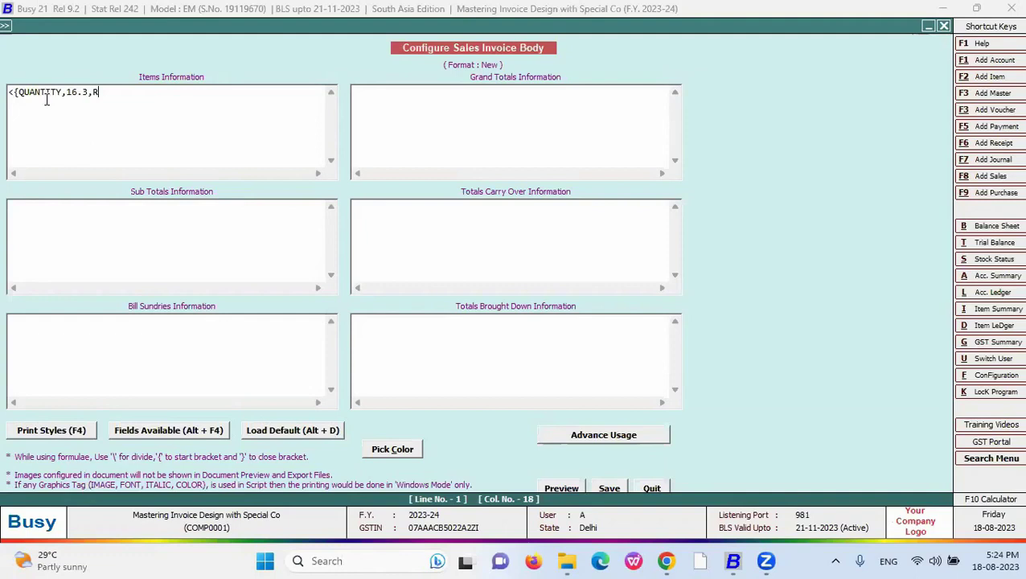
# - Delete the QUANTITY format suffix, type ' *' and insert LIST_PRICE from Fields Available
pyautogui.press('BackSpace')
pyautogui.press('BackSpace')
pyautogui.press('BackSpace')
pyautogui.press('BackSpace')
pyautogui.press('BackSpace')
pyautogui.press('BackSpace')
pyautogui.press('BackSpace')
pyautogui.write('*')
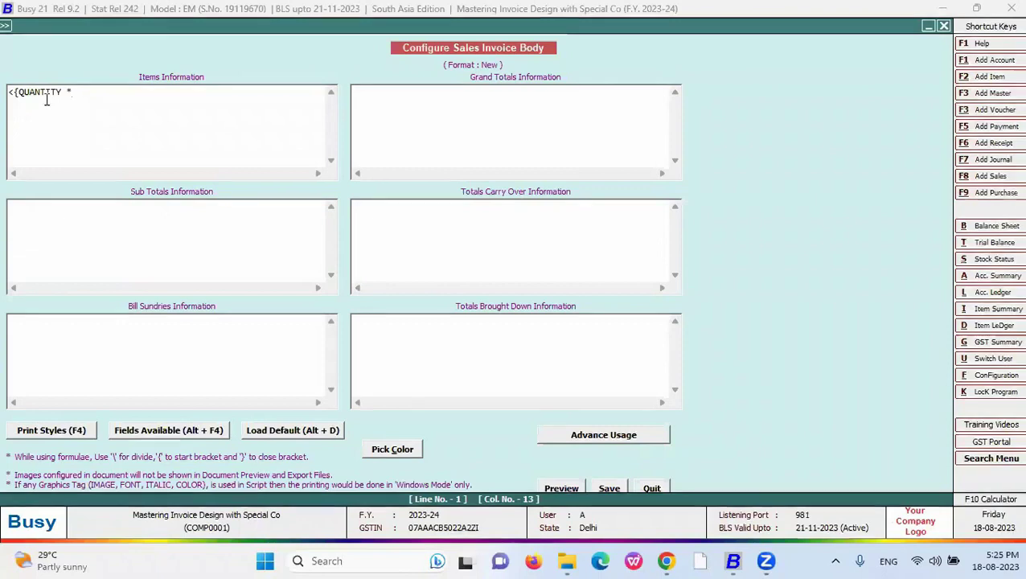
pyautogui.hotkey('alt', 'F4')
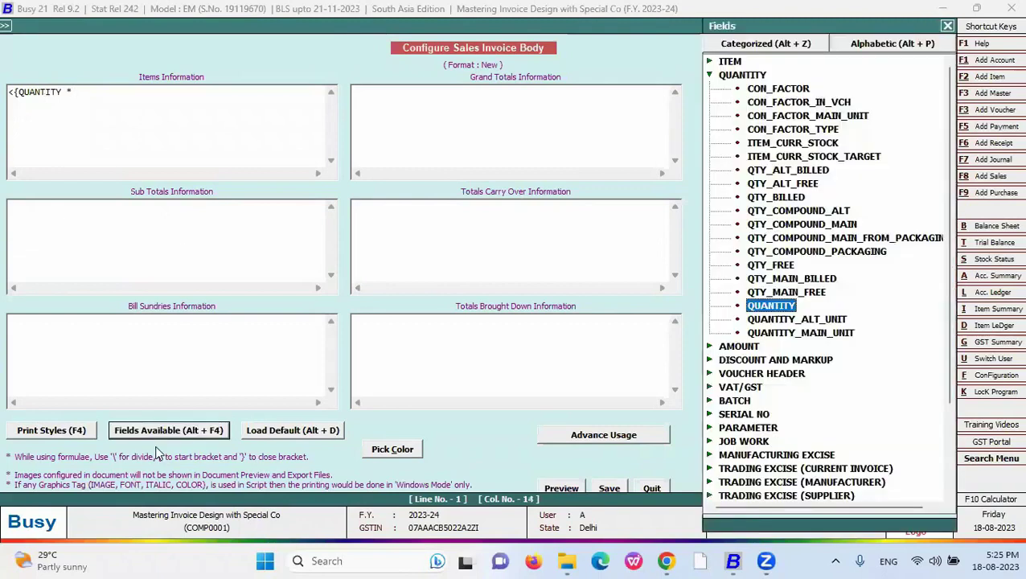
pyautogui.click(709, 75)
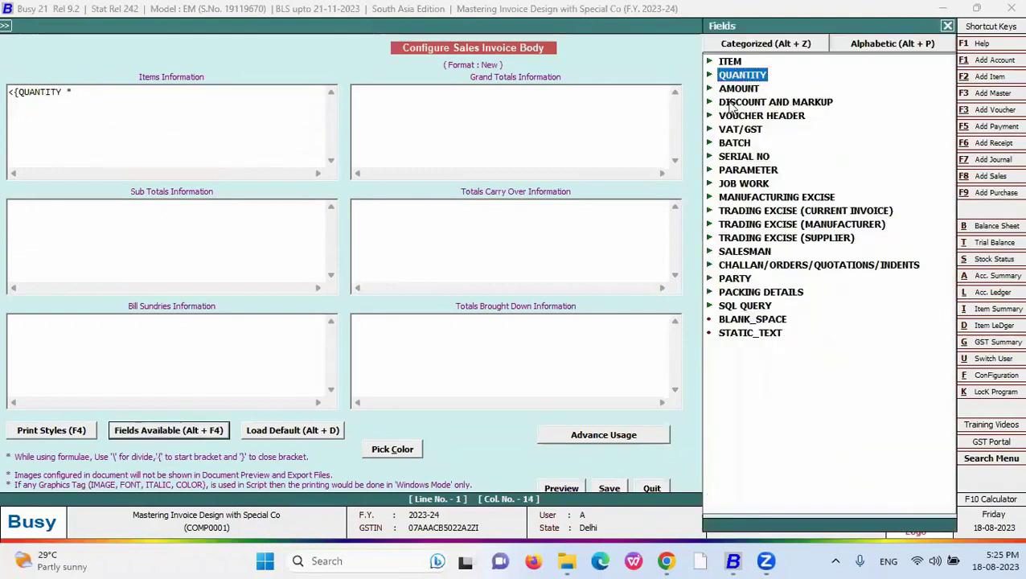
pyautogui.click(730, 90)
pyautogui.doubleClick(749, 224)
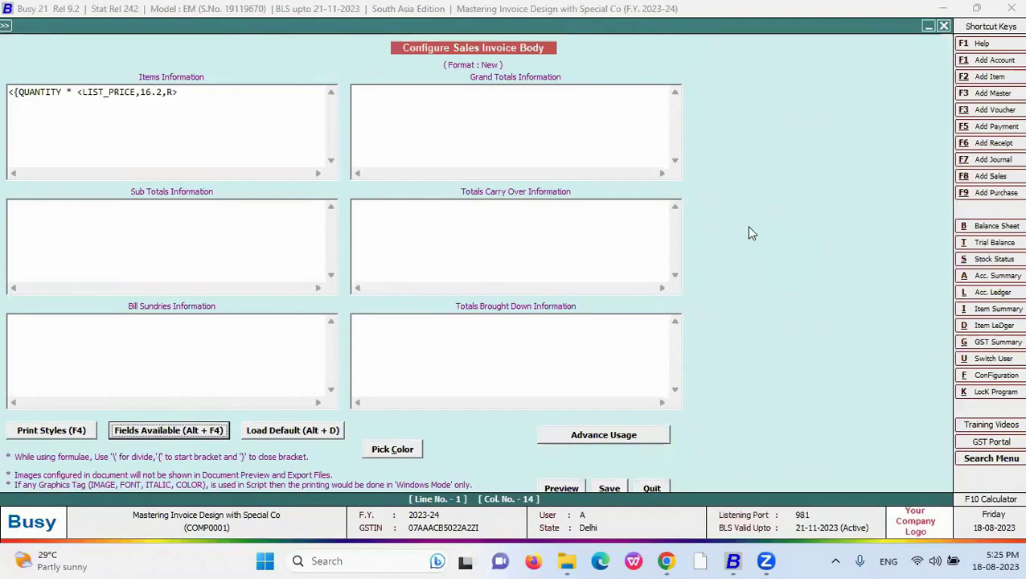
# - Strip LIST_PRICE's '<' and ',16.2,R>' and type '} - {' after it
pyautogui.click(78, 92)
pyautogui.press('Delete')
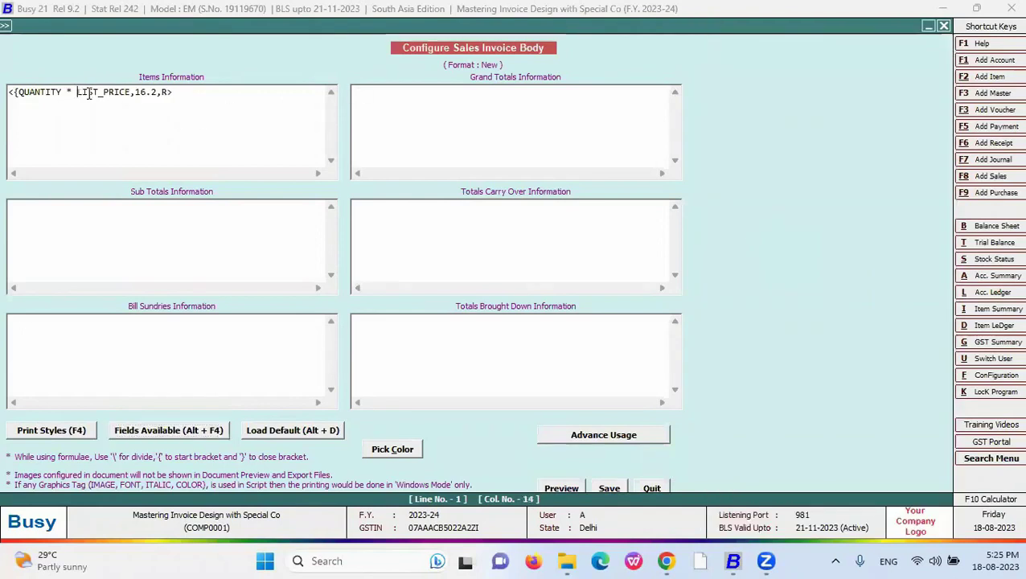
pyautogui.moveTo(172, 92); pyautogui.dragTo(130, 94)
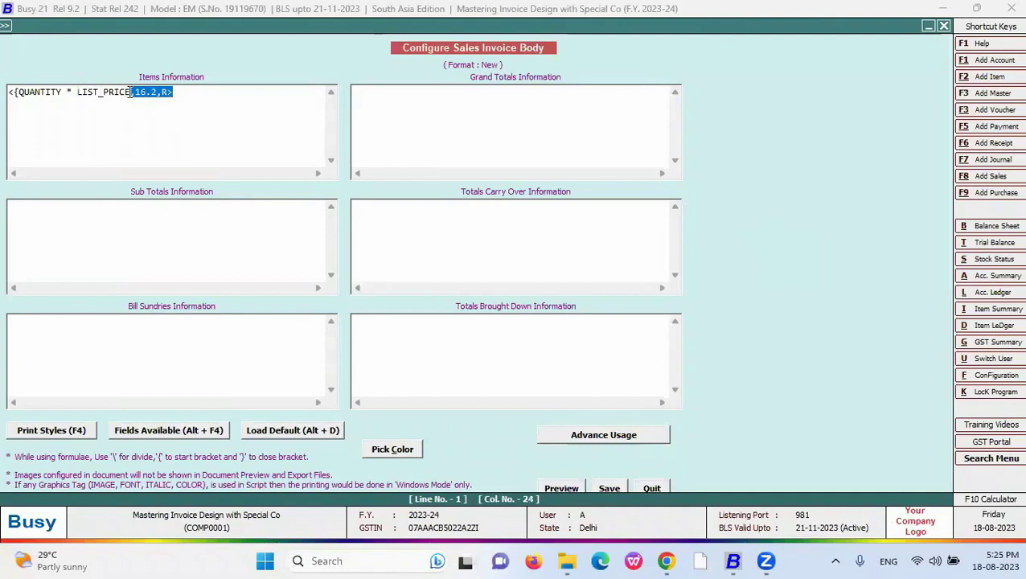
pyautogui.press('Delete')
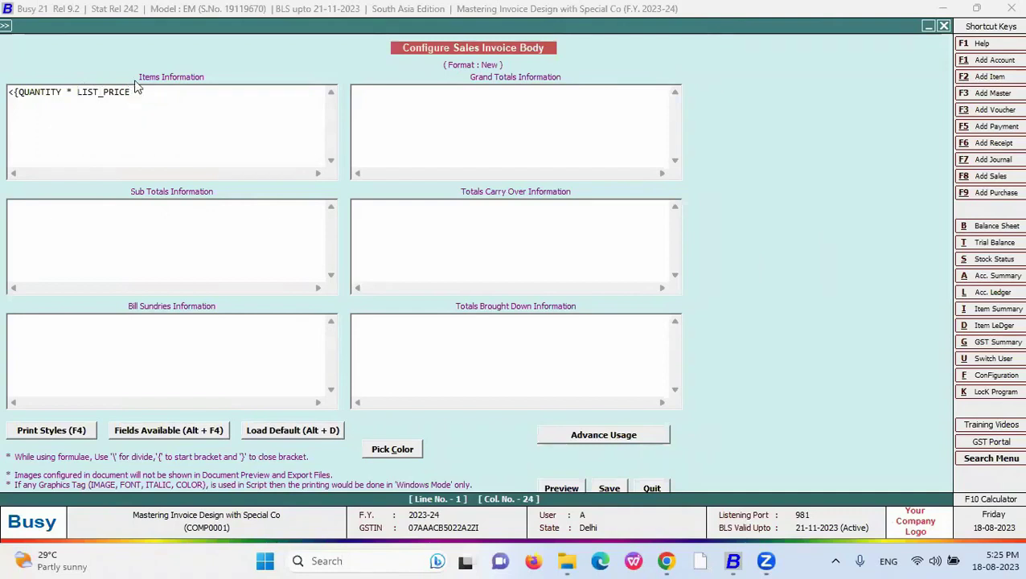
pyautogui.write('}')
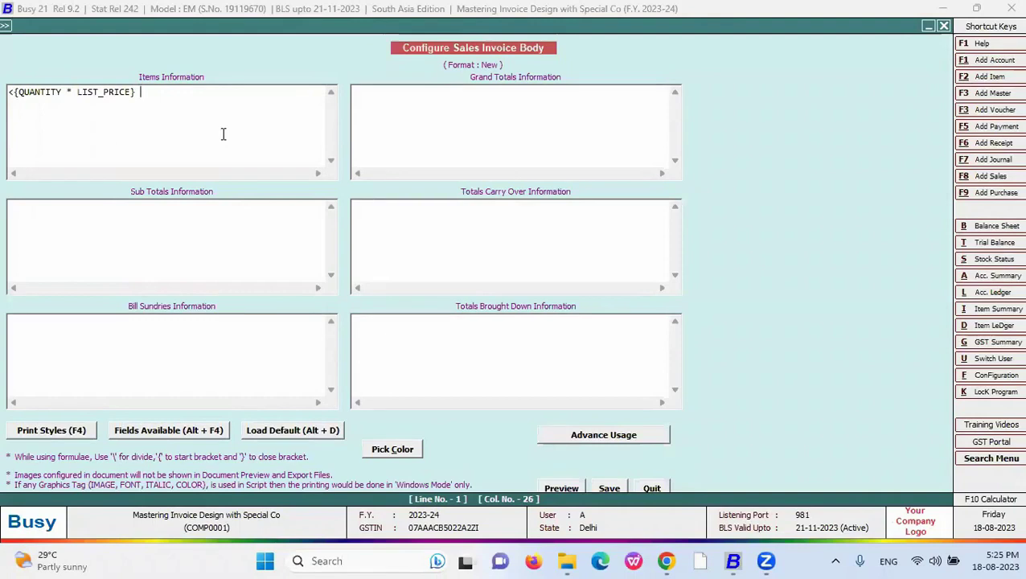
pyautogui.write(' - {')
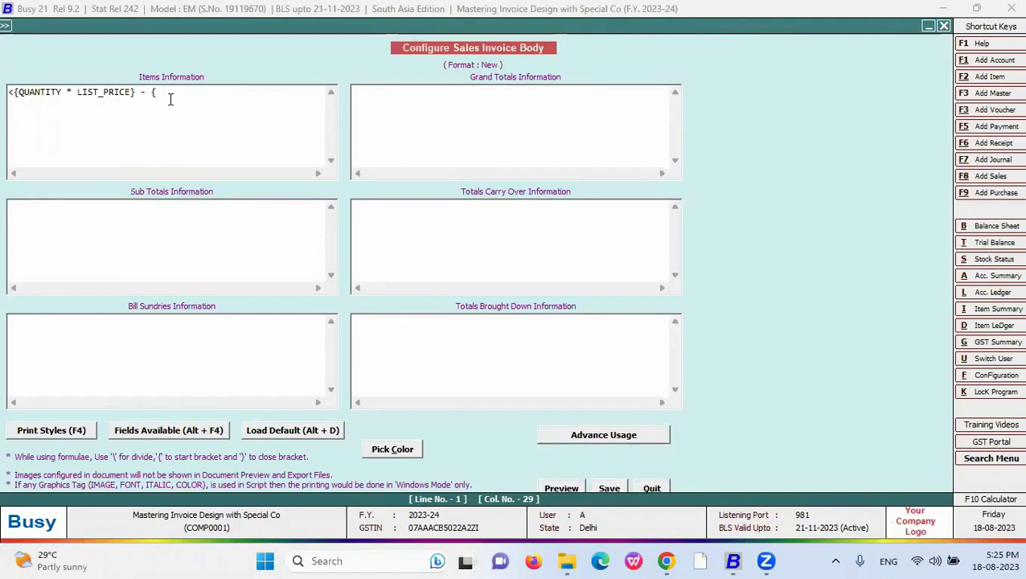
# - Insert QUANTITY into the second bracket, remove its angle brackets and type ' *'
pyautogui.click(168, 435)
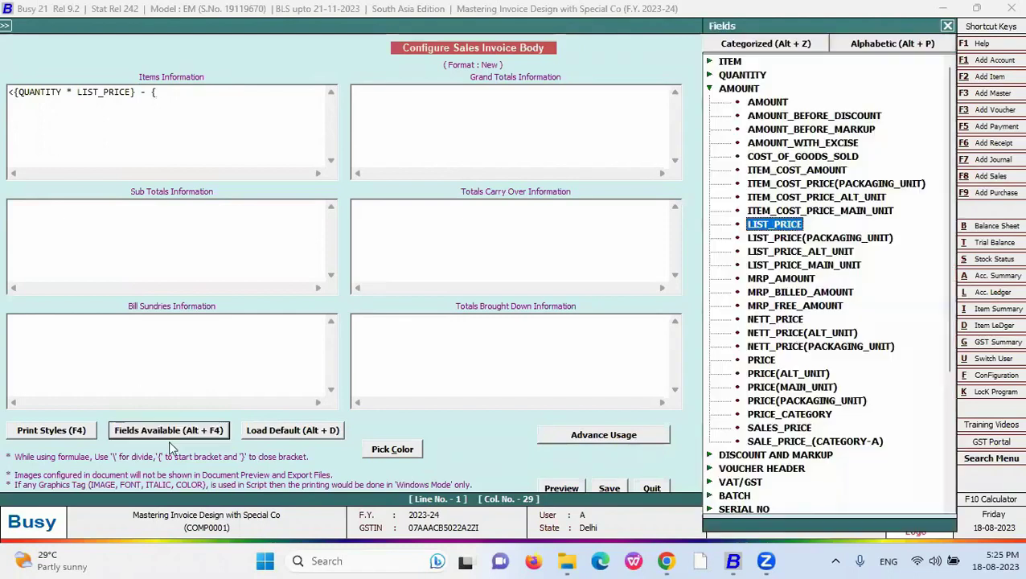
pyautogui.doubleClick(737, 78)
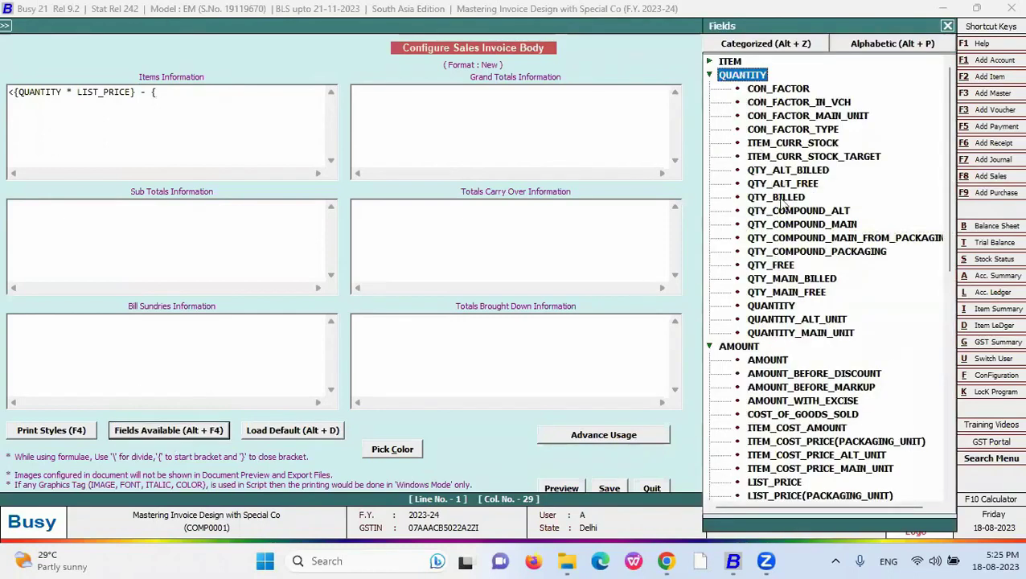
pyautogui.click(772, 307)
pyautogui.doubleClick(772, 307)
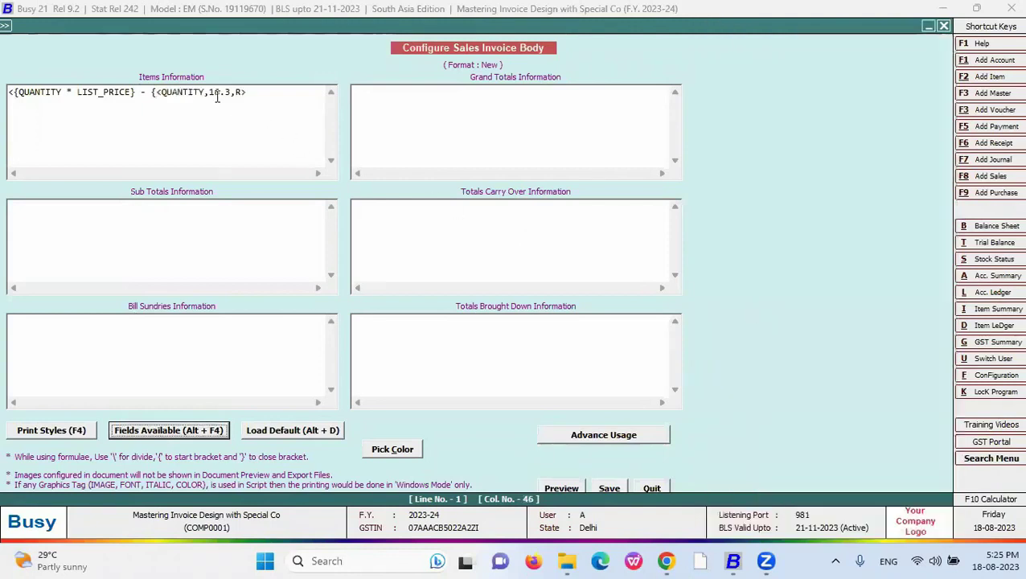
pyautogui.click(162, 94)
pyautogui.press('BackSpace')
pyautogui.click(242, 92)
pyautogui.press('BackSpace')
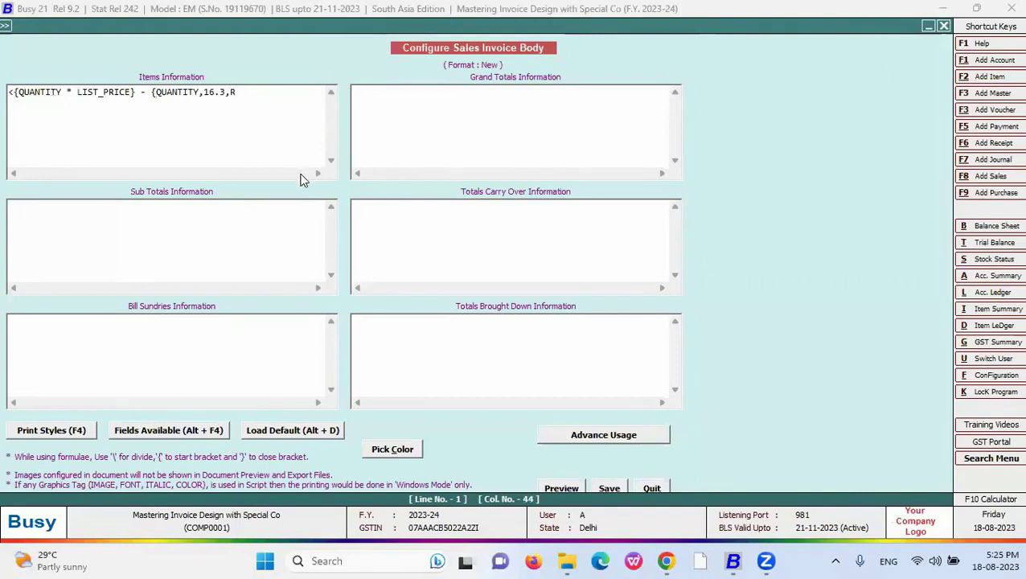
pyautogui.write('*')
# - Insert AMOUNT from Fields Available to complete the {QUANTITY * AMOUNT} term
pyautogui.click(219, 432)
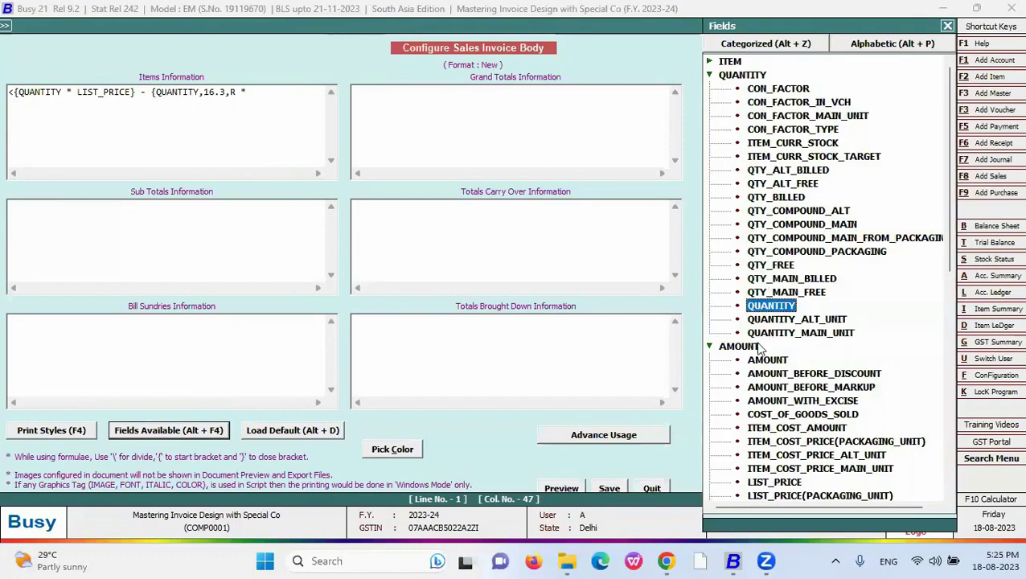
pyautogui.click(777, 362)
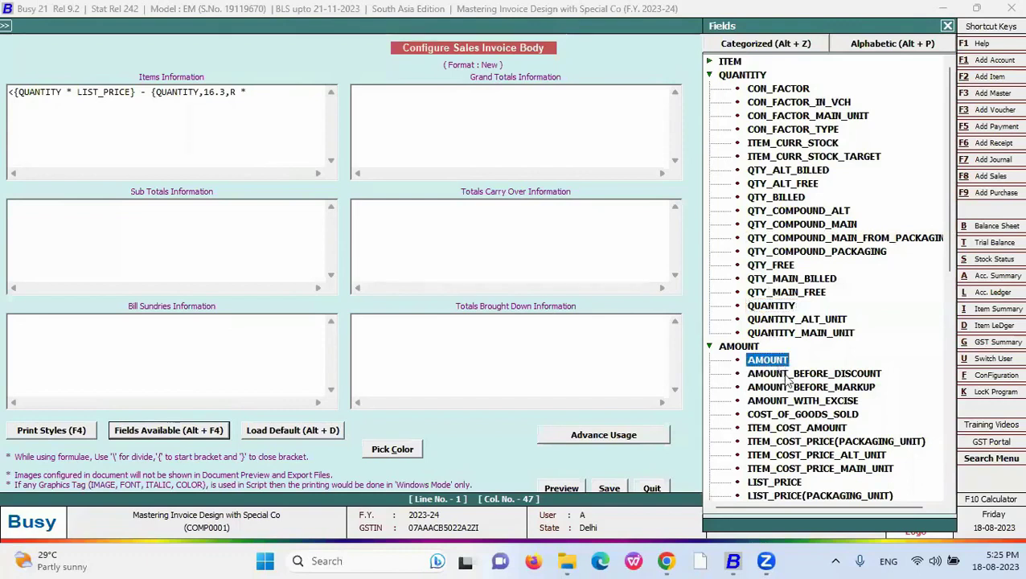
pyautogui.doubleClick(792, 378)
pyautogui.click(252, 98)
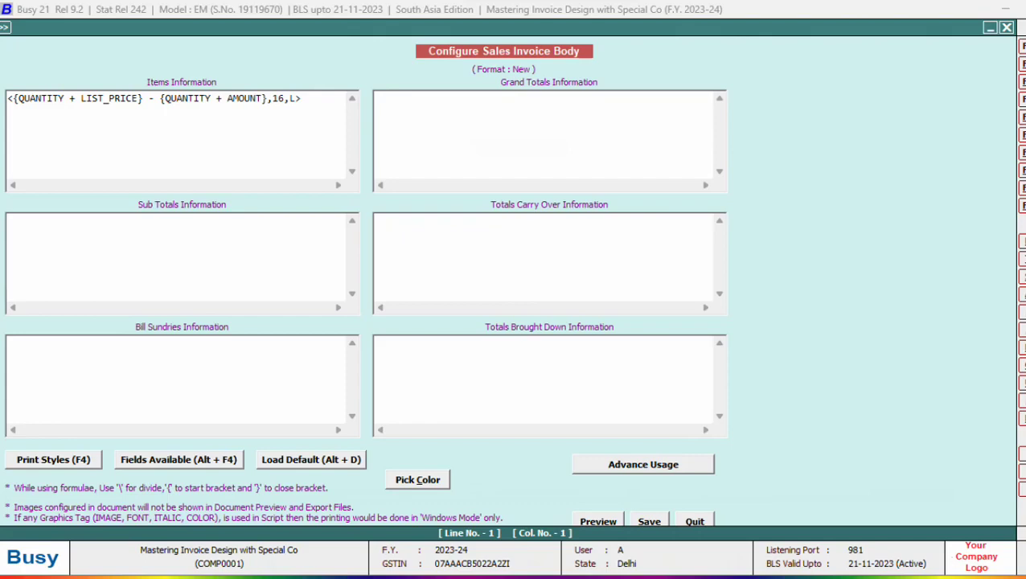
# - Advance the slides to Data Manipulation Fields, which explains #T trim, then return to Busy
pyautogui.hotkey('alt', 'Tab')
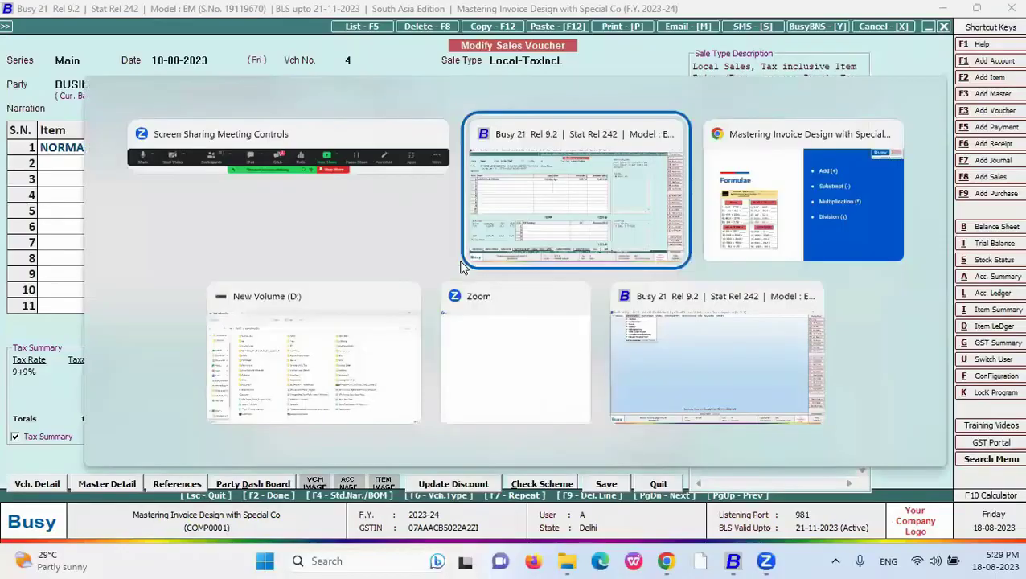
pyautogui.hotkey('alt', 'Tab')
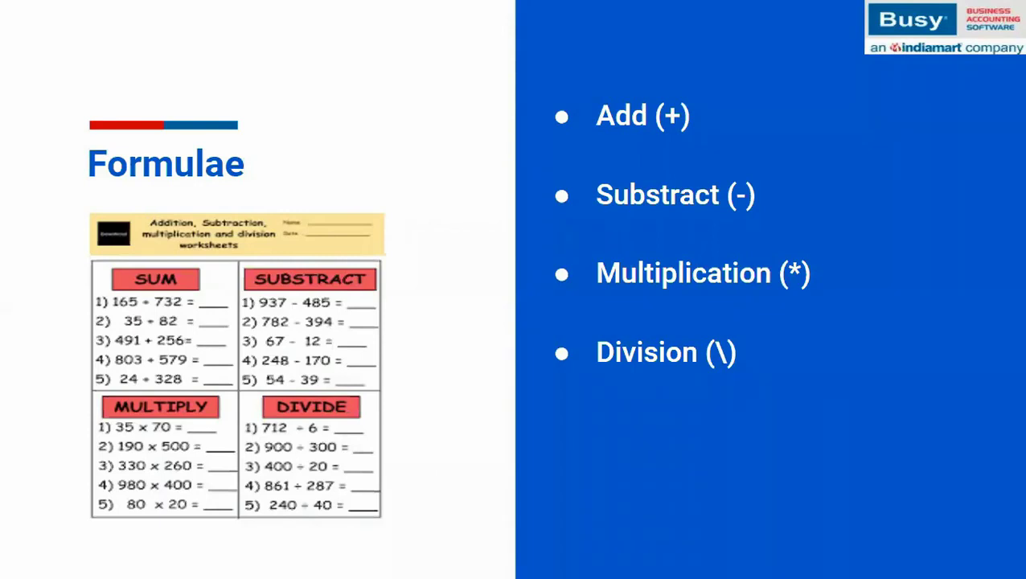
pyautogui.press('Right')
pyautogui.press('Right')
pyautogui.press('Right')
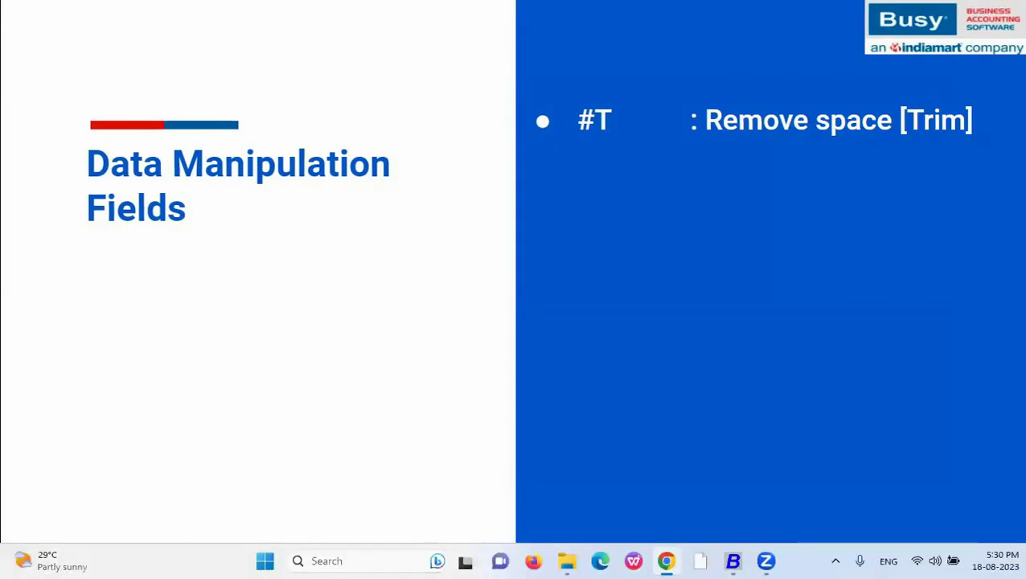
pyautogui.hotkey('alt', 'Tab')
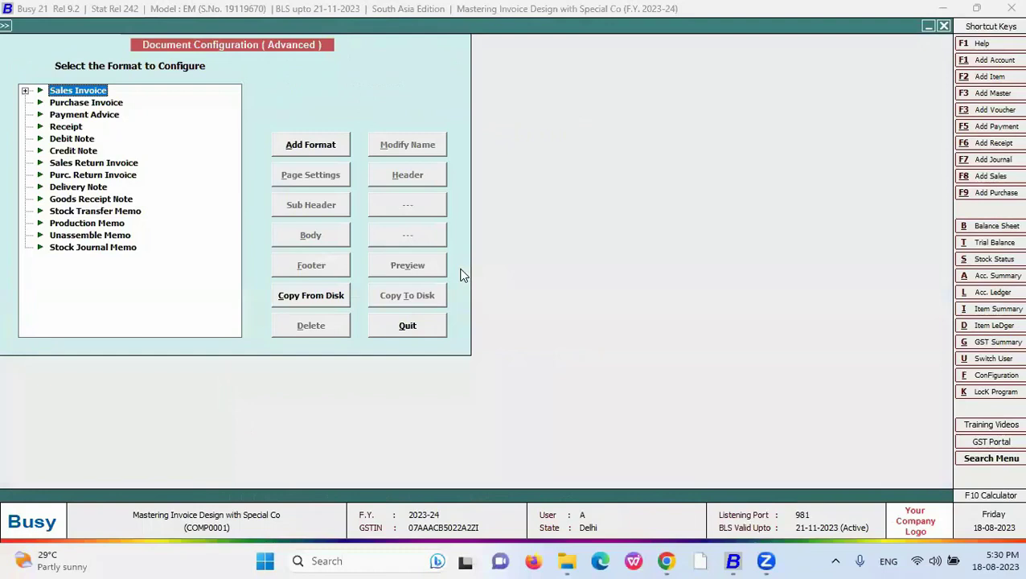
# - Open the New format's body configuration and clear the Items Information formula
pyautogui.press('Right')
pyautogui.press('Right')
pyautogui.press('Down')
pyautogui.press('Down')
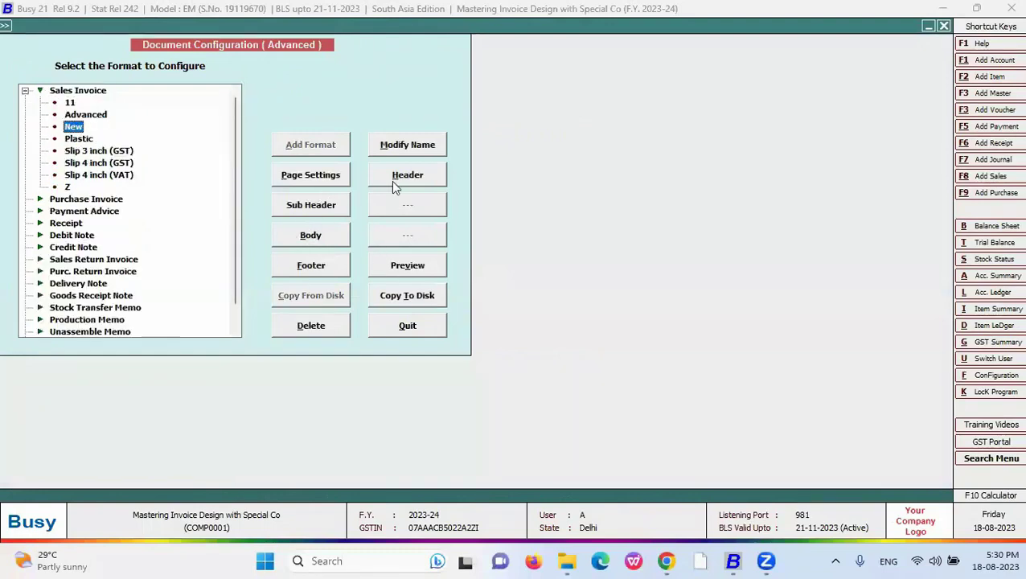
pyautogui.click(320, 239)
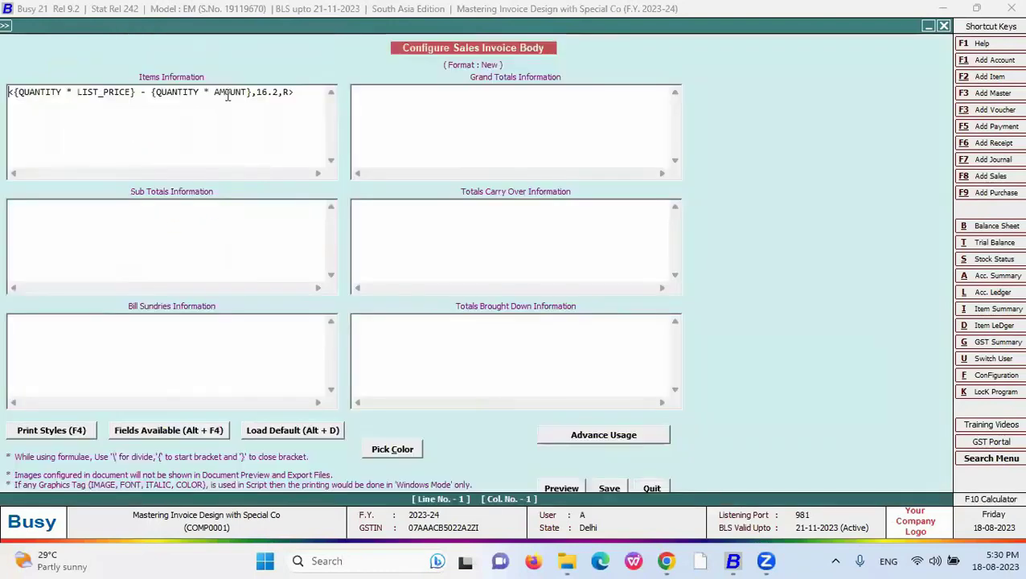
pyautogui.moveTo(299, 93); pyautogui.dragTo(4, 94)
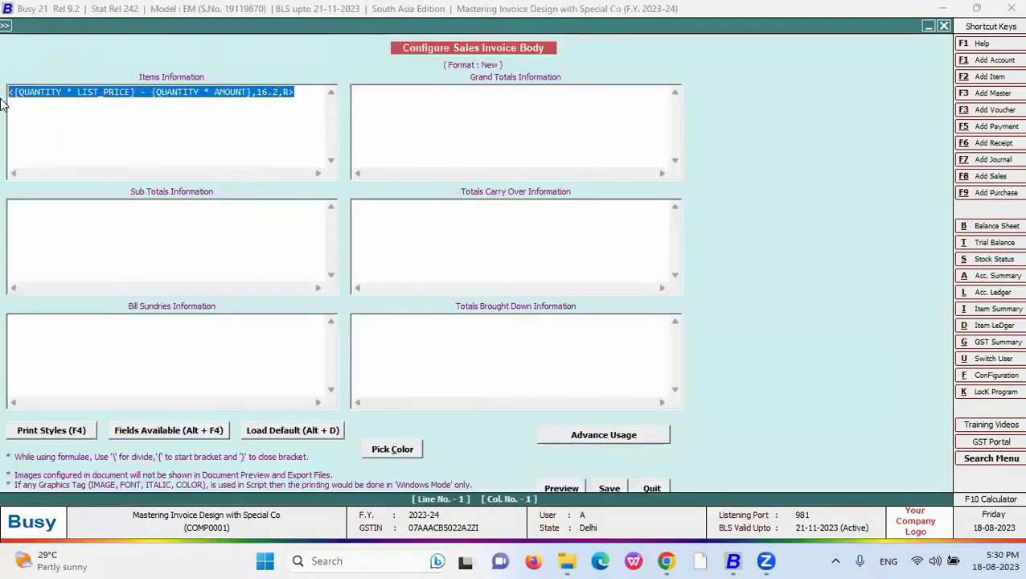
pyautogui.press('Delete')
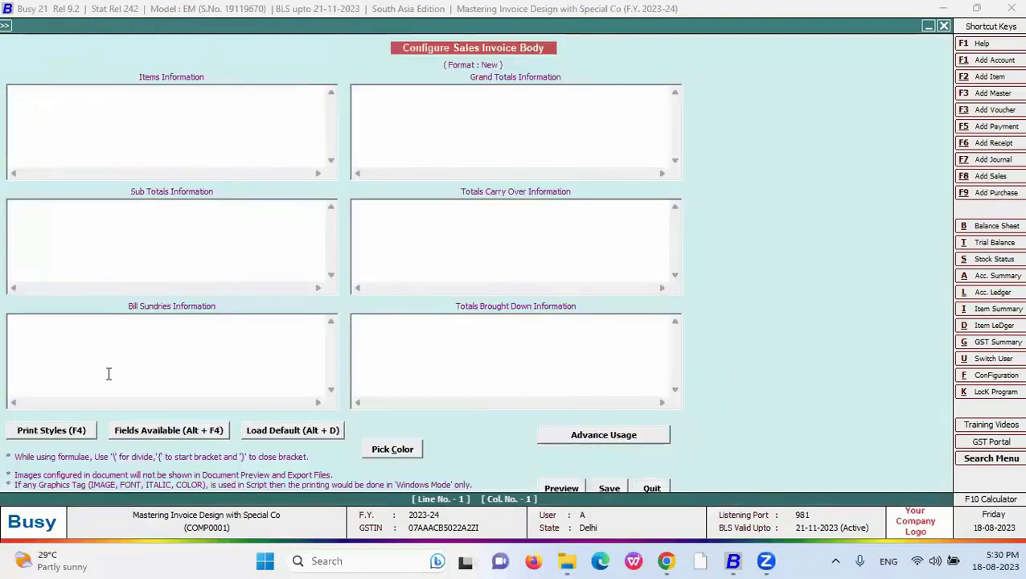
# - Find ITEM_NAME in the alphabetically sorted Fields Available list and insert it
pyautogui.hotkey('alt', 'F4')
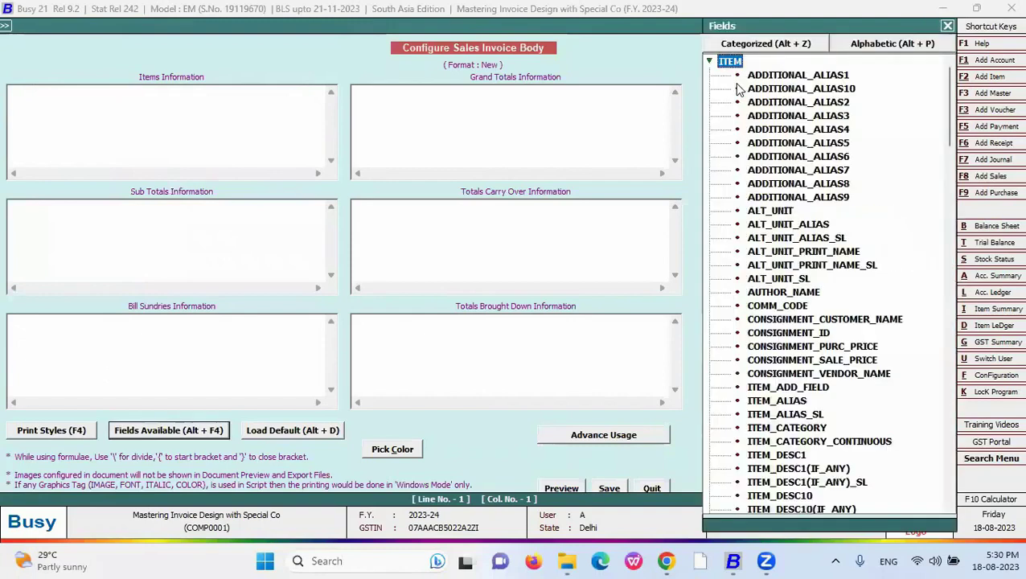
pyautogui.press('Down')
pyautogui.press('Down')
pyautogui.press('Down')
pyautogui.press('Down')
pyautogui.press('Down')
pyautogui.press('Down')
pyautogui.press('Down')
pyautogui.press('Down')
pyautogui.press('Down')
pyautogui.press('Down')
pyautogui.press('Down')
pyautogui.press('Down')
pyautogui.press('Down')
pyautogui.press('Down')
pyautogui.press('Down')
pyautogui.press('Down')
pyautogui.press('Down')
pyautogui.press('Down')
pyautogui.press('Down')
pyautogui.press('Down')
pyautogui.press('Down')
pyautogui.press('Down')
pyautogui.press('Down')
pyautogui.press('Down')
pyautogui.press('Down')
pyautogui.press('Down')
pyautogui.press('Down')
pyautogui.press('Down')
pyautogui.press('Down')
pyautogui.press('Down')
pyautogui.press('Down')
pyautogui.press('Down')
pyautogui.press('Down')
pyautogui.press('Down')
pyautogui.press('Down')
pyautogui.press('Down')
pyautogui.press('Down')
pyautogui.press('Down')
pyautogui.press('Down')
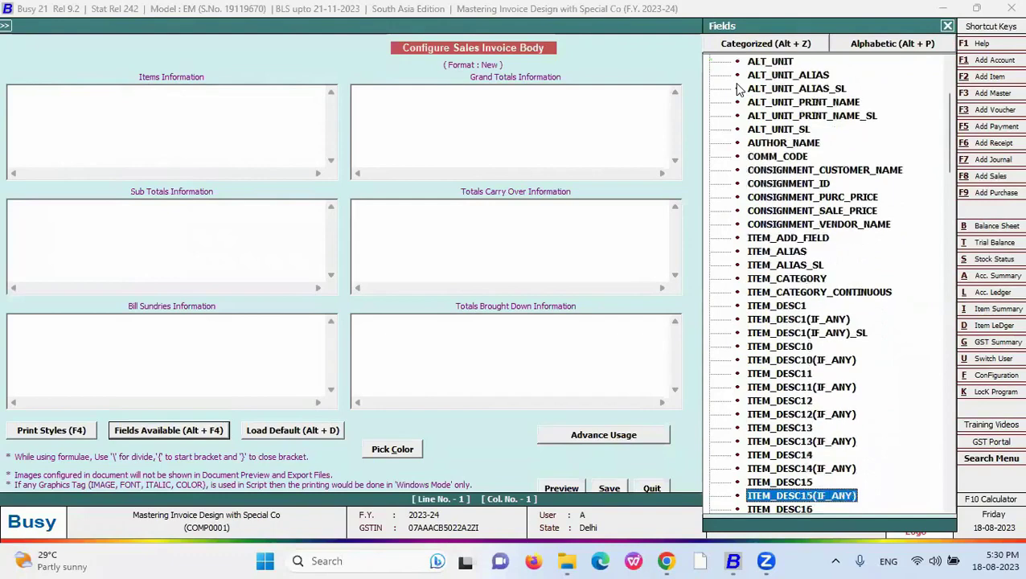
pyautogui.press('Down')
pyautogui.press('Down')
pyautogui.press('Down')
pyautogui.press('Down')
pyautogui.press('Down')
pyautogui.press('Down')
pyautogui.press('Down')
pyautogui.press('Down')
pyautogui.press('Down')
pyautogui.press('Down')
pyautogui.press('Down')
pyautogui.press('Down')
pyautogui.press('Down')
pyautogui.press('Down')
pyautogui.press('Down')
pyautogui.press('Down')
pyautogui.press('Down')
pyautogui.press('Down')
pyautogui.press('Down')
pyautogui.press('Down')
pyautogui.press('Down')
pyautogui.press('Down')
pyautogui.press('Down')
pyautogui.press('Down')
pyautogui.press('Down')
pyautogui.press('Down')
pyautogui.press('Down')
pyautogui.press('Down')
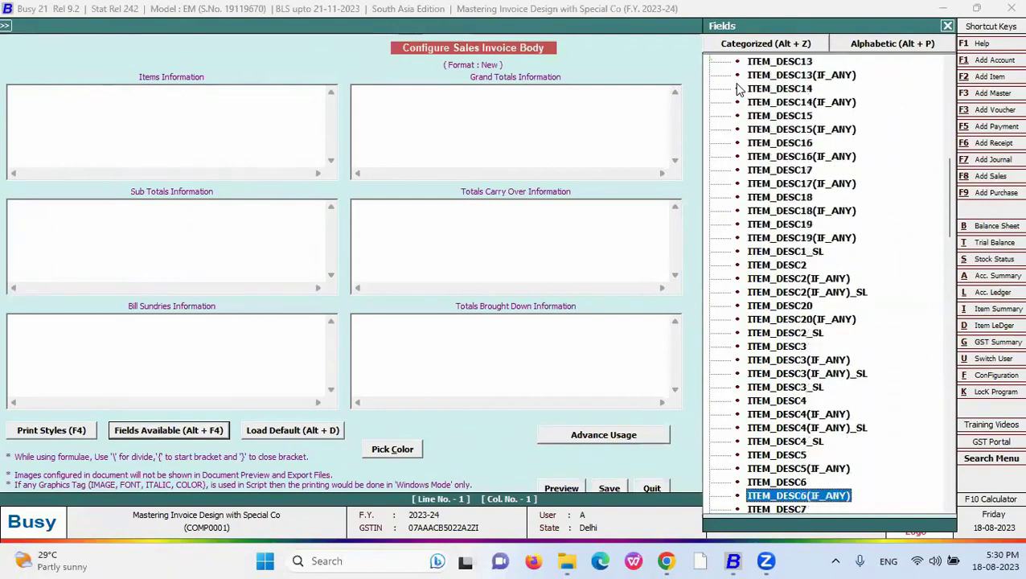
pyautogui.click(893, 50)
pyautogui.write('ITEM')
pyautogui.press('Down')
pyautogui.press('Down')
pyautogui.press('Down')
pyautogui.press('Down')
pyautogui.press('Down')
pyautogui.press('Down')
pyautogui.press('Down')
pyautogui.press('Down')
pyautogui.press('Down')
pyautogui.press('Down')
pyautogui.press('Down')
pyautogui.press('Down')
pyautogui.press('Down')
pyautogui.press('Down')
pyautogui.press('Down')
pyautogui.press('Down')
pyautogui.press('Down')
pyautogui.press('Down')
pyautogui.press('Down')
pyautogui.press('Down')
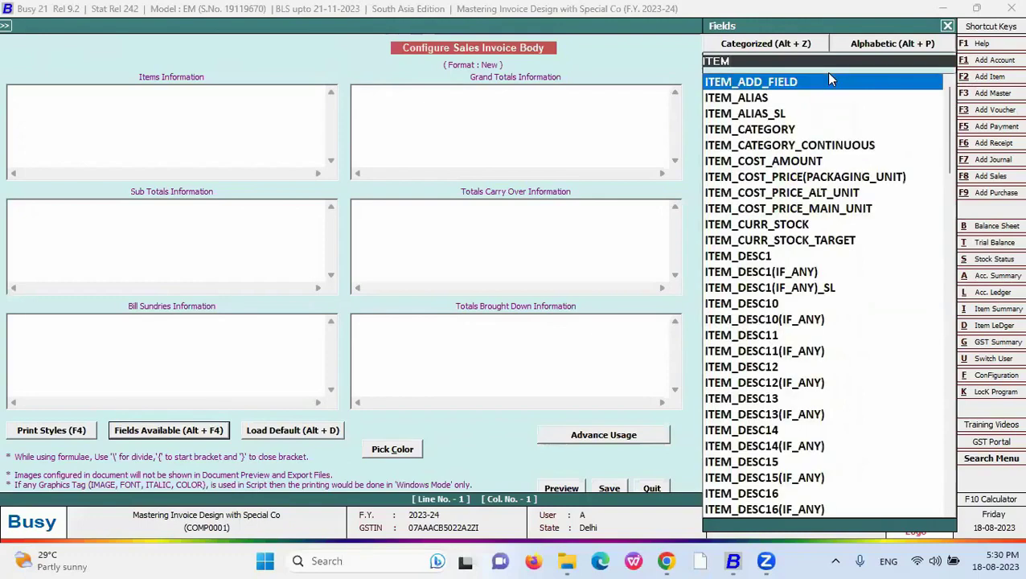
pyautogui.press('Down')
pyautogui.press('Down')
pyautogui.press('Down')
pyautogui.press('Down')
pyautogui.press('Down')
pyautogui.press('Down')
pyautogui.press('Down')
pyautogui.press('Down')
pyautogui.press('Down')
pyautogui.press('Down')
pyautogui.press('Down')
pyautogui.press('Down')
pyautogui.press('Down')
pyautogui.press('Down')
pyautogui.press('Down')
pyautogui.press('Down')
pyautogui.press('Down')
pyautogui.press('Down')
pyautogui.press('Down')
pyautogui.press('Down')
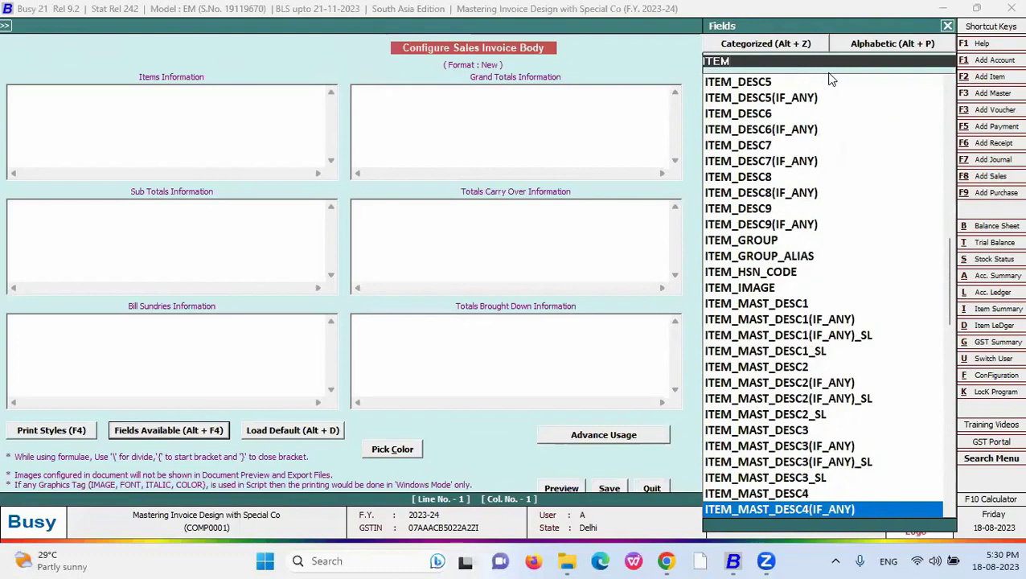
pyautogui.press('Down')
pyautogui.press('Down')
pyautogui.press('Down')
pyautogui.press('Down')
pyautogui.press('Down')
pyautogui.press('Down')
pyautogui.press('Down')
pyautogui.press('Down')
pyautogui.press('Down')
pyautogui.press('Down')
pyautogui.press('Down')
pyautogui.press('Down')
pyautogui.press('Down')
pyautogui.press('Down')
pyautogui.press('Down')
pyautogui.press('Down')
pyautogui.press('Down')
pyautogui.press('Down')
pyautogui.press('Down')
pyautogui.press('Down')
pyautogui.press('Up')
pyautogui.press('Up')
pyautogui.press('Up')
pyautogui.press('Up')
pyautogui.press('Up')
pyautogui.press('Up')
pyautogui.press('Up')
pyautogui.press('Up')
pyautogui.press('Up')
pyautogui.press('Up')
pyautogui.press('Up')
pyautogui.press('Up')
pyautogui.press('Up')
pyautogui.press('Up')
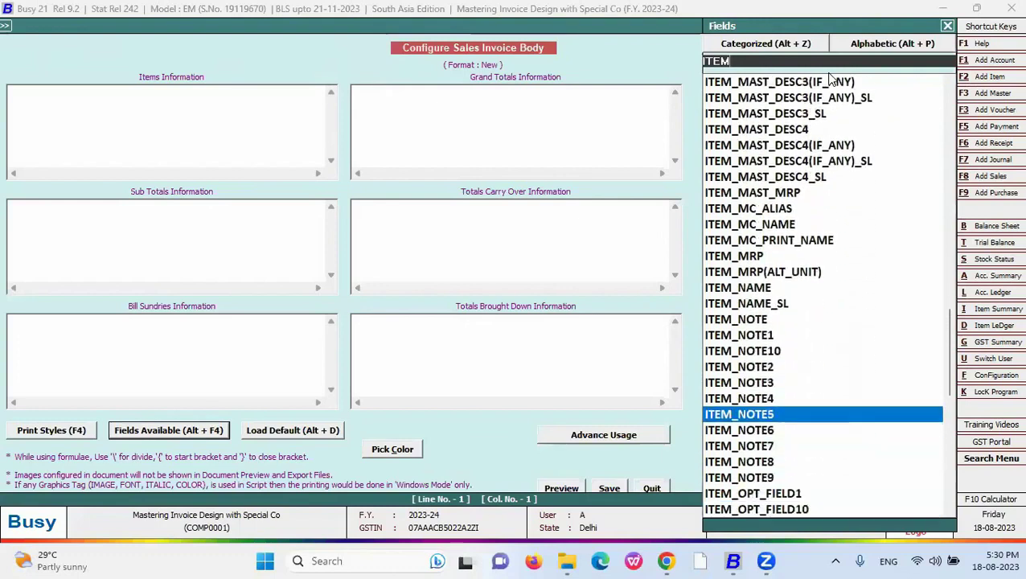
pyautogui.press('Down')
pyautogui.press('Return')
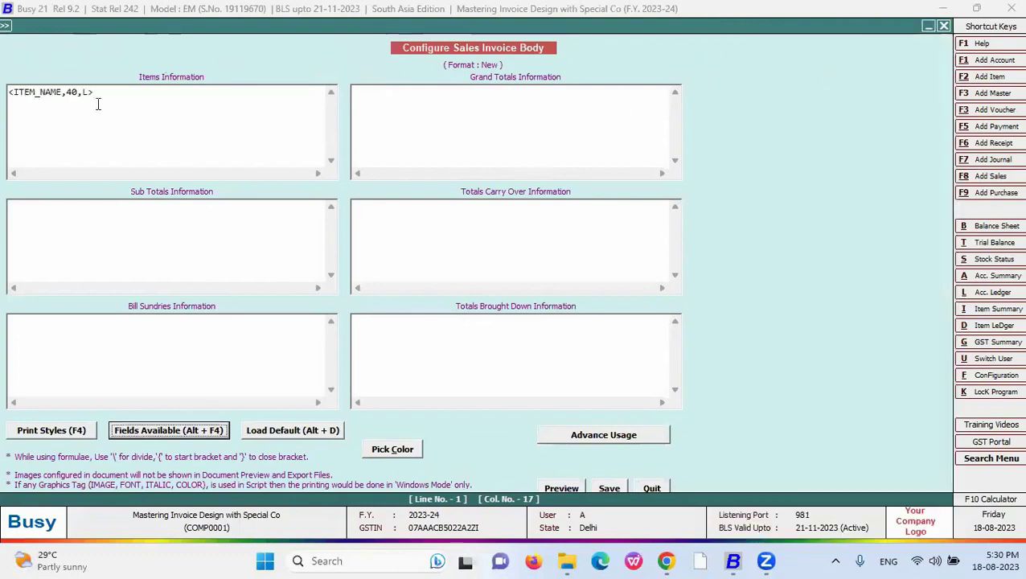
# - Add #T before the width 40 so the line reads <ITEM_NAME,#T40,L>
pyautogui.click(66, 93)
pyautogui.write('#T')
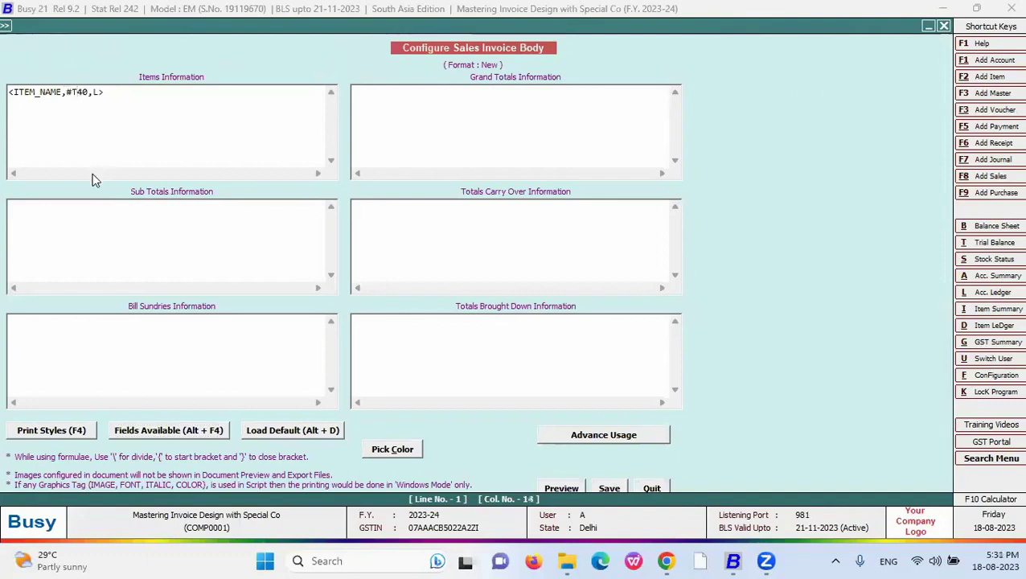
pyautogui.doubleClick(96, 92)
# - Save the body and preview the invoice in New format, showing the item name NORMAL BUTANOL
pyautogui.click(608, 488)
pyautogui.hotkey('alt', 'p')
pyautogui.press('Down')
pyautogui.press('Down')
pyautogui.press('Down')
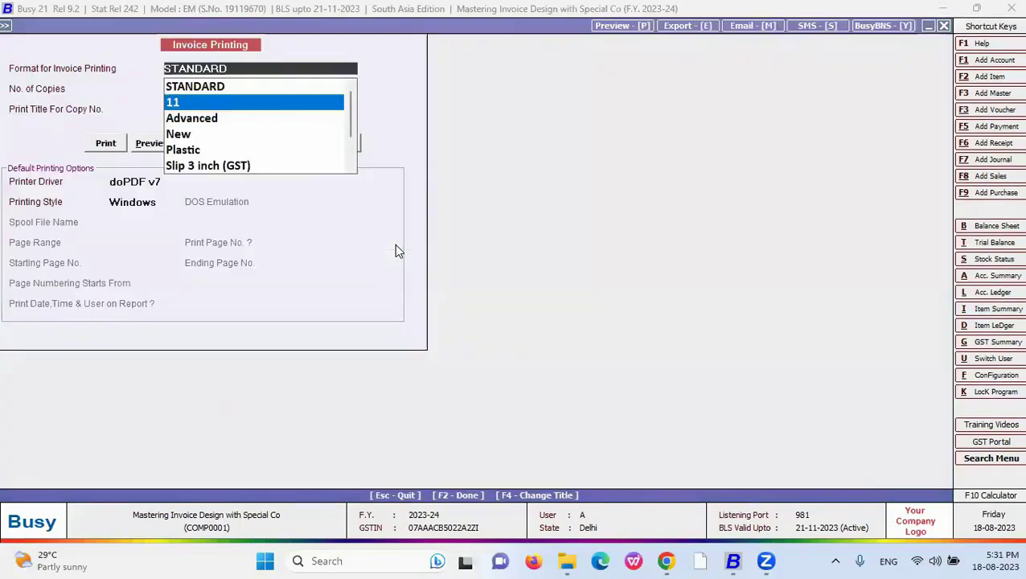
pyautogui.press('Return')
pyautogui.hotkey('alt', 'p')
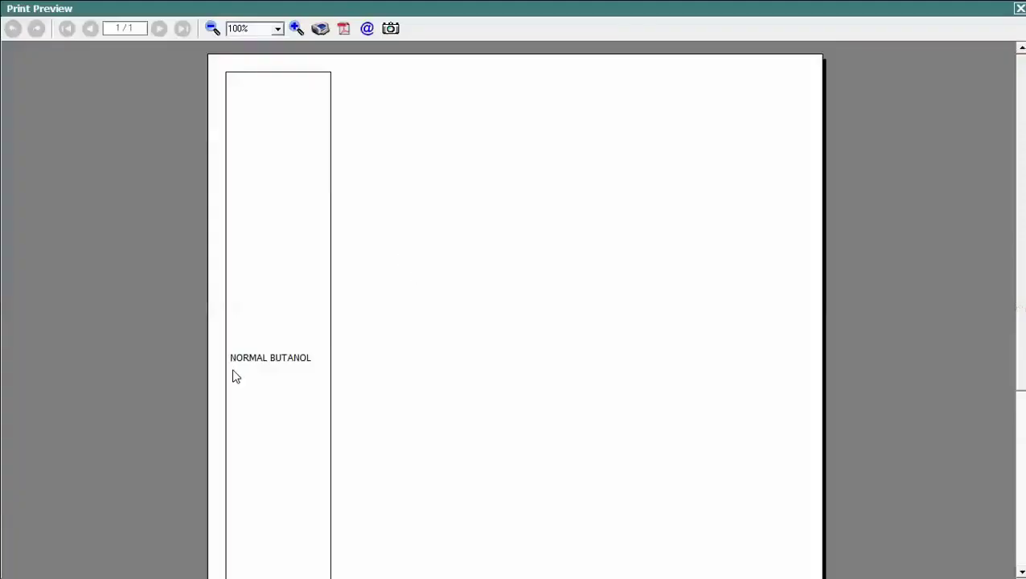
pyautogui.scroll(-5, 170, 109)
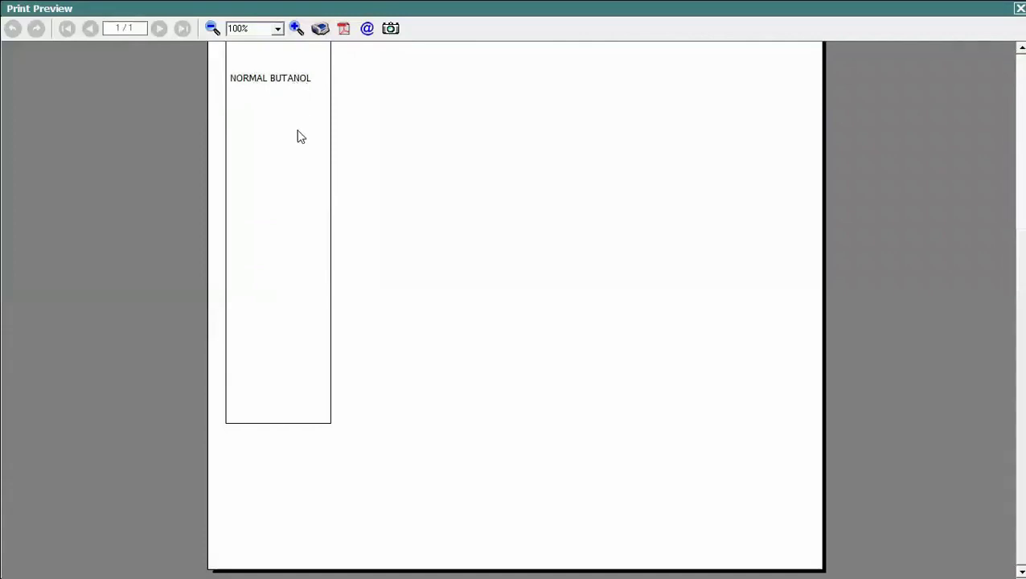
pyautogui.scroll(4, 514, 305)
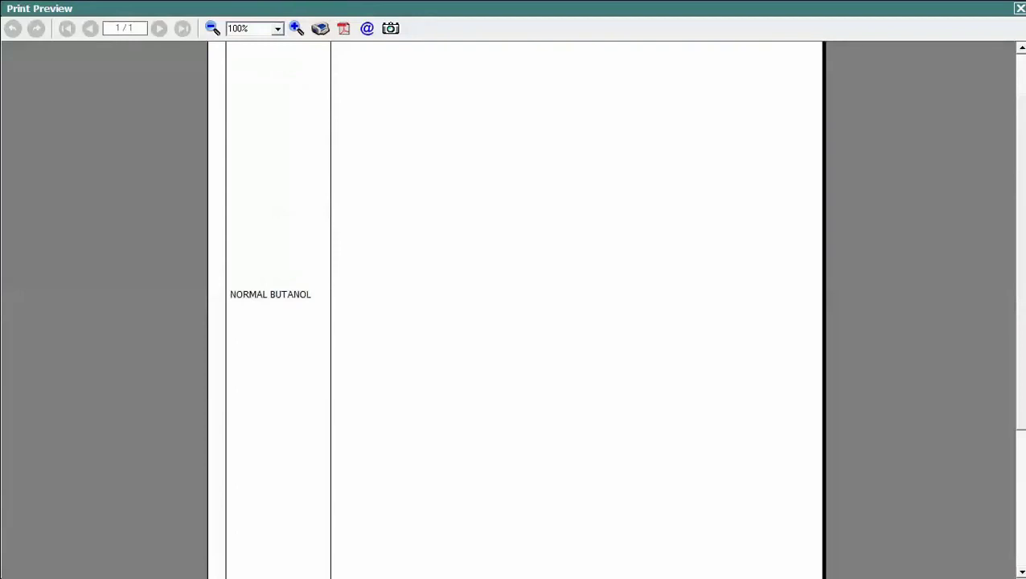
pyautogui.scroll(1, 515, 309)
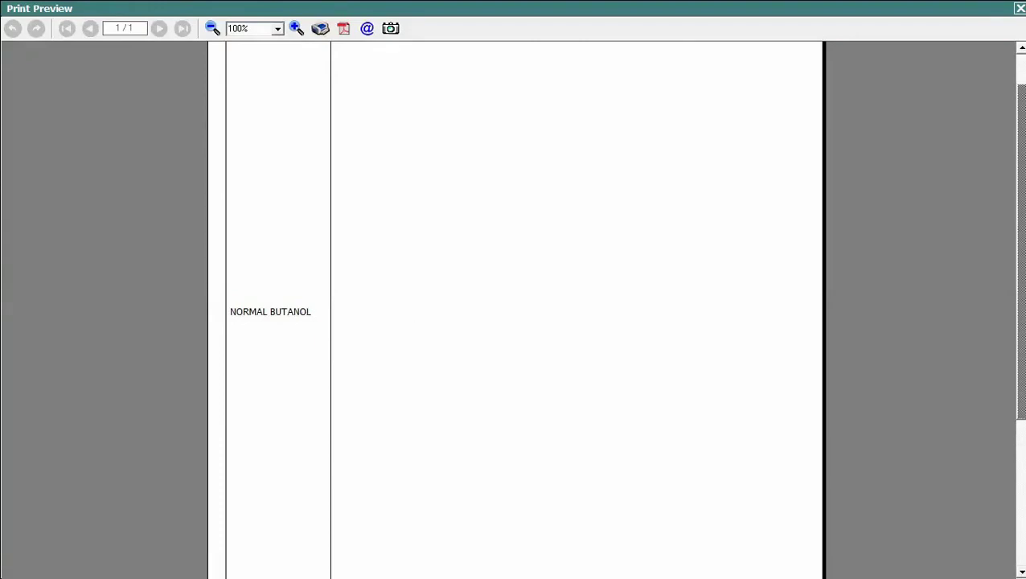
pyautogui.press('Escape')
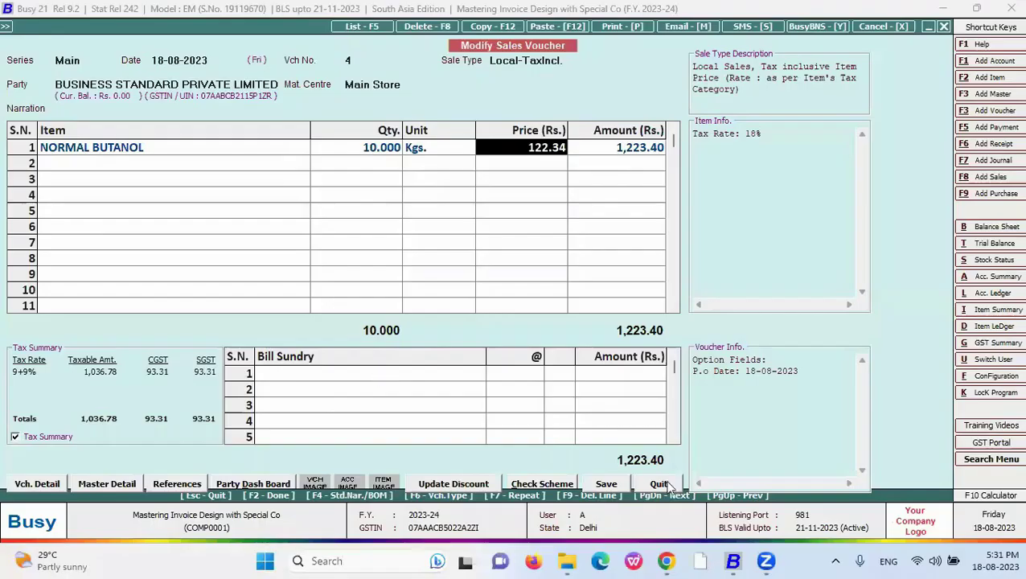
# - Reveal the '#W : Amount in words' bullet, then quit the sales voucher to Busy's main screen
pyautogui.hotkey('alt', 'Tab')
pyautogui.hotkey('alt', 'Tab')
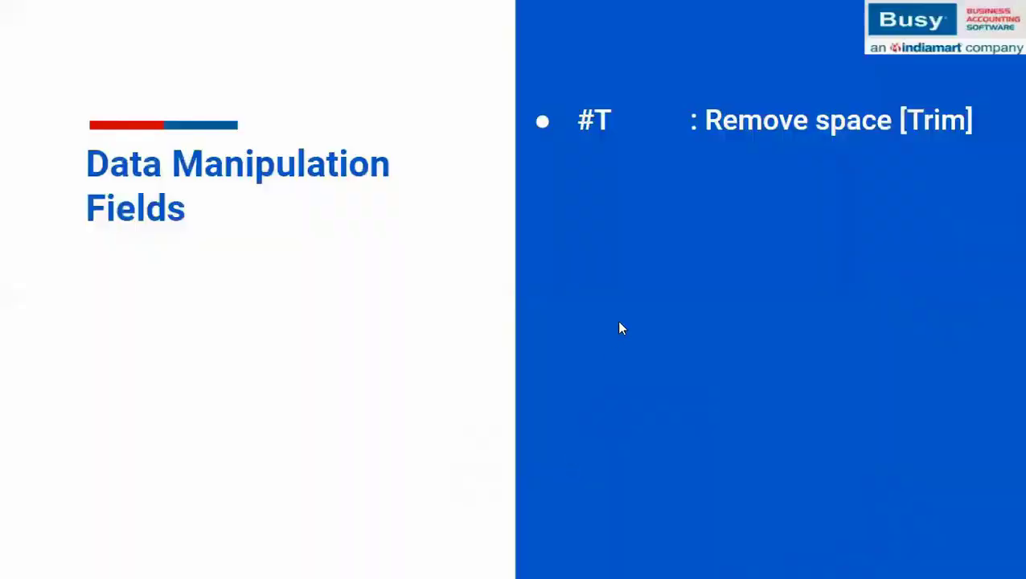
pyautogui.click(619, 322)
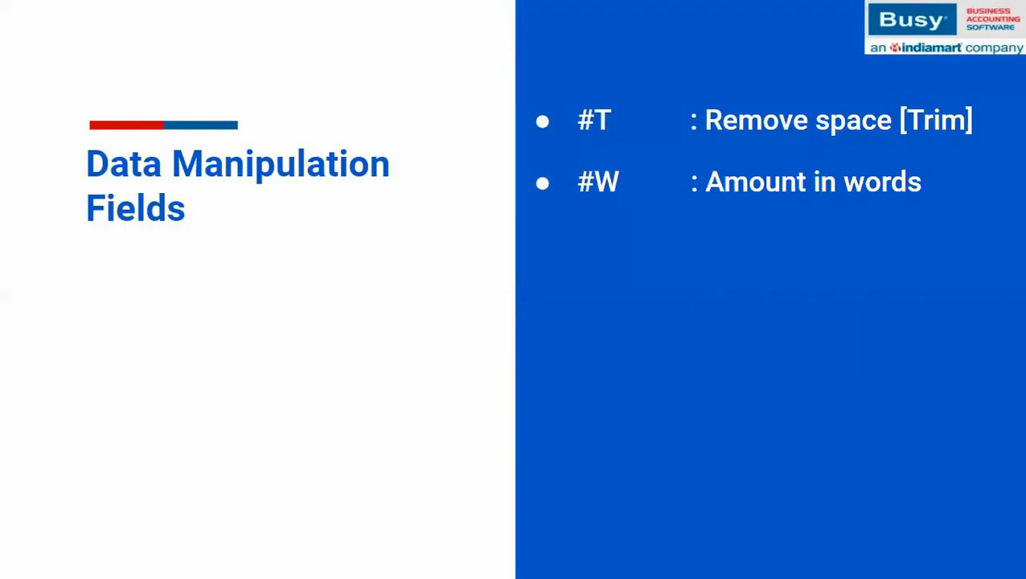
pyautogui.hotkey('alt', 'Tab')
pyautogui.press('Escape')
pyautogui.press('Return')
pyautogui.press('Escape')
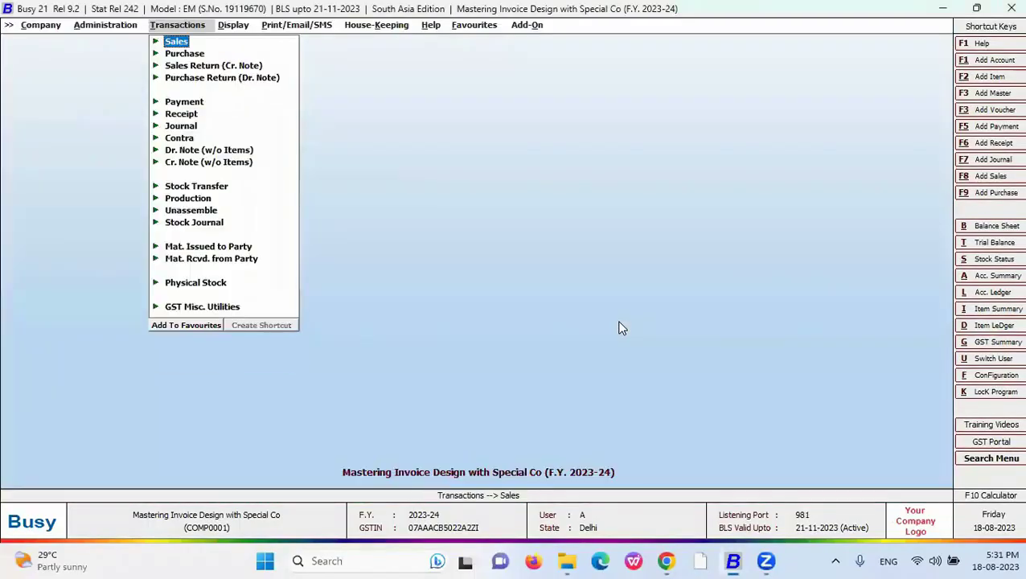
# - Open the New format's body configuration and delete the existing Items Information line
pyautogui.hotkey('alt', 'f')
pyautogui.press('Right')
pyautogui.press('Down')
pyautogui.press('Down')
pyautogui.press('Down')
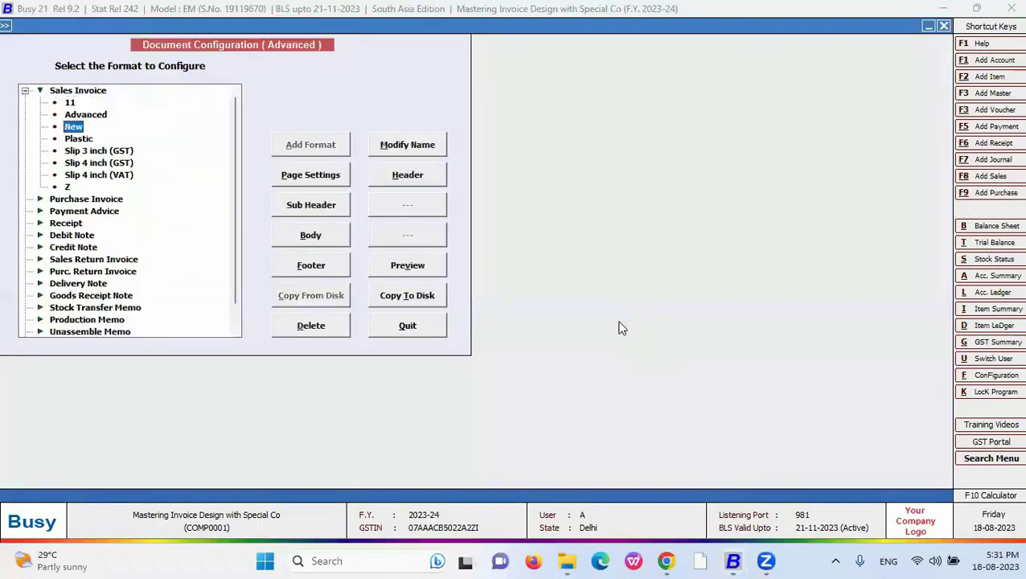
pyautogui.click(314, 239)
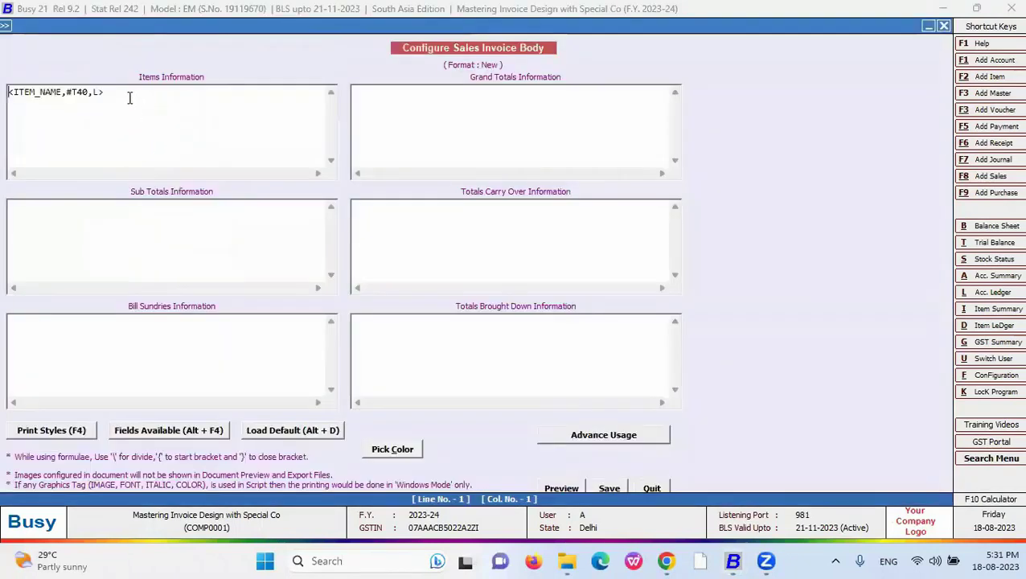
pyautogui.moveTo(130, 97); pyautogui.dragTo(3, 95)
pyautogui.press('Delete')
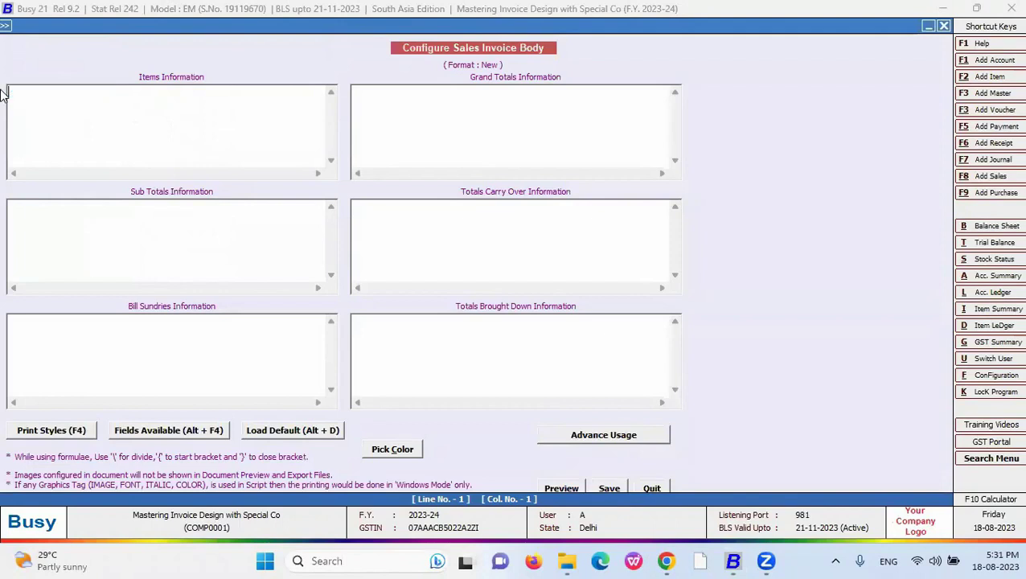
# - Insert QUANTITY from Fields Available and add the #W code after it
pyautogui.click(143, 434)
pyautogui.doubleClick(741, 79)
pyautogui.click(743, 85)
pyautogui.press('Down')
pyautogui.press('Down')
pyautogui.press('Down')
pyautogui.press('Down')
pyautogui.press('Down')
pyautogui.press('Down')
pyautogui.press('Down')
pyautogui.press('Down')
pyautogui.press('Down')
pyautogui.press('Down')
pyautogui.press('Down')
pyautogui.press('Down')
pyautogui.press('Down')
pyautogui.press('Down')
pyautogui.press('Down')
pyautogui.press('Down')
pyautogui.press('Return')
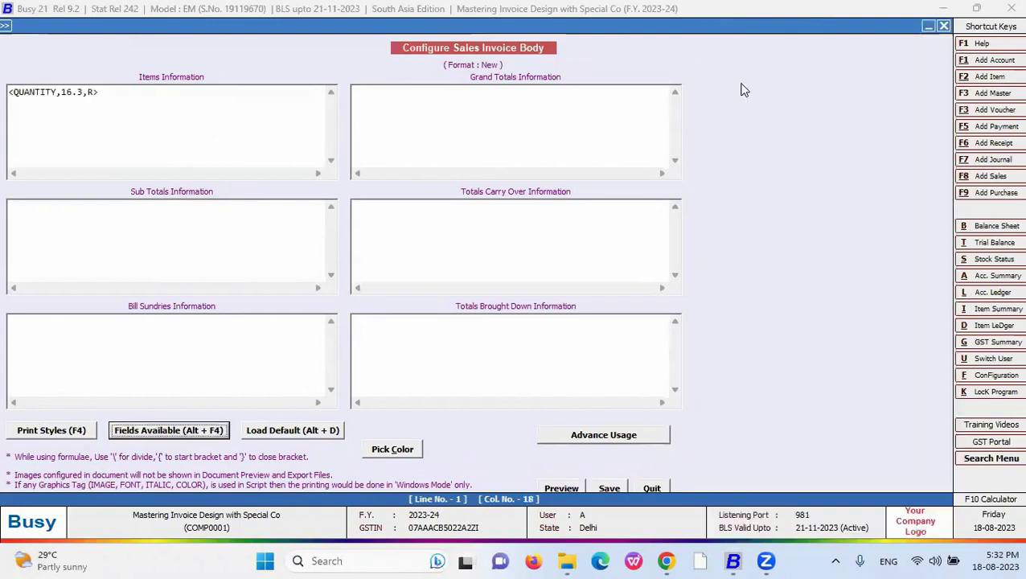
pyautogui.click(62, 93)
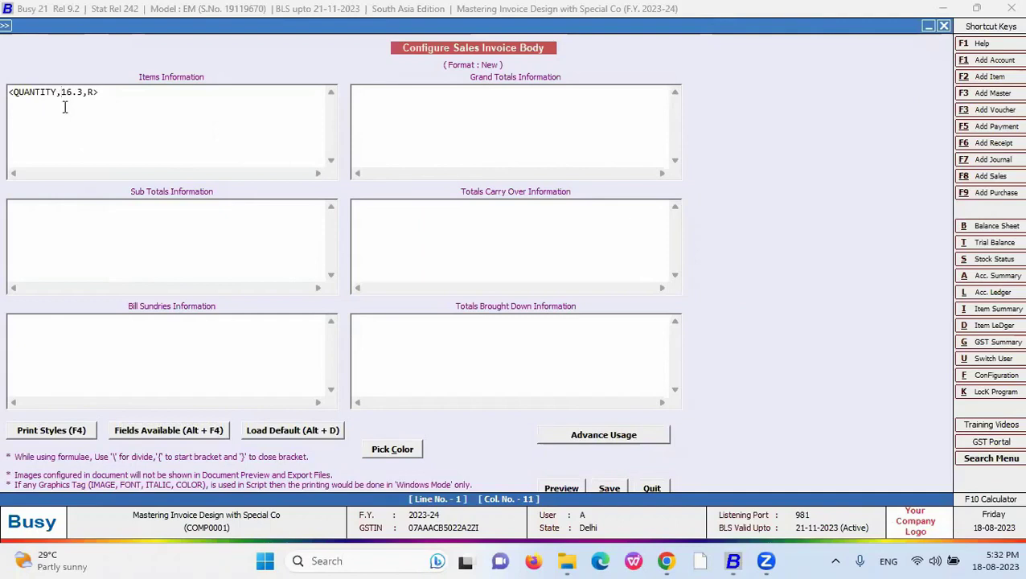
pyautogui.write('#W')
# - Save the body and preview the invoice, which prints the quantity as Ten Only
pyautogui.click(603, 491)
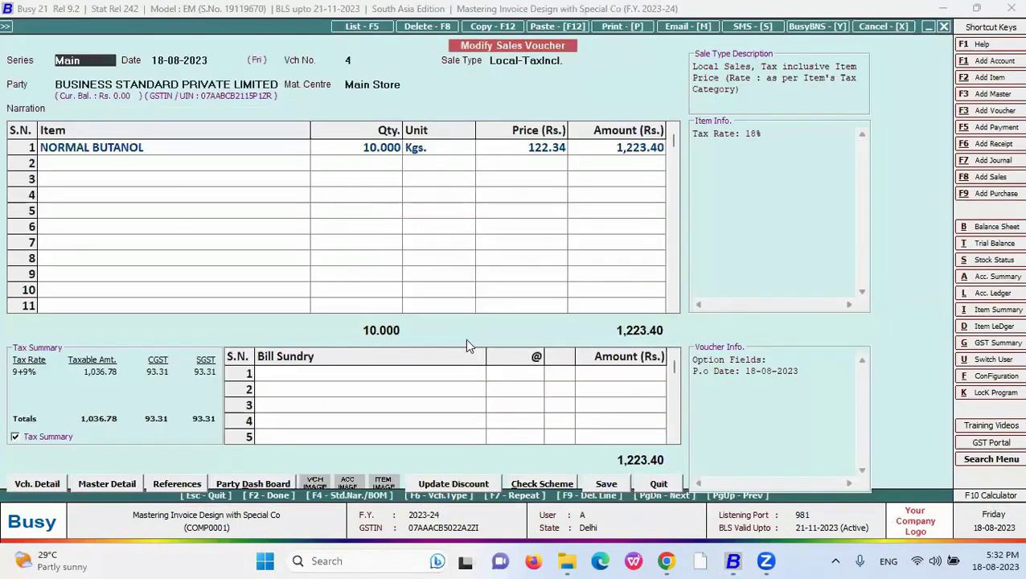
pyautogui.hotkey('alt', 'p')
pyautogui.press('Down')
pyautogui.press('Down')
pyautogui.press('Return')
pyautogui.hotkey('alt', 'p')
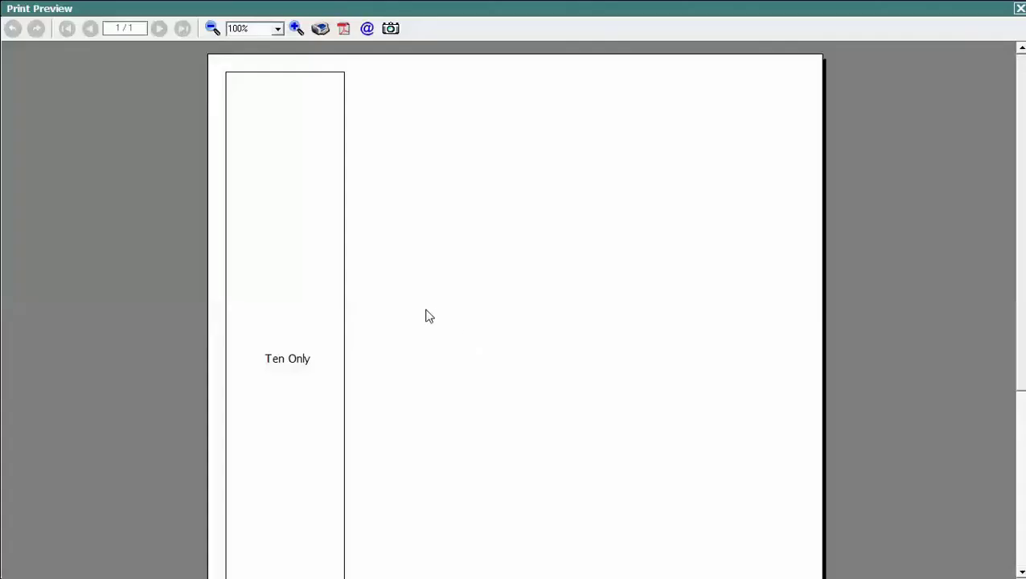
pyautogui.scroll(-3, 752, 302)
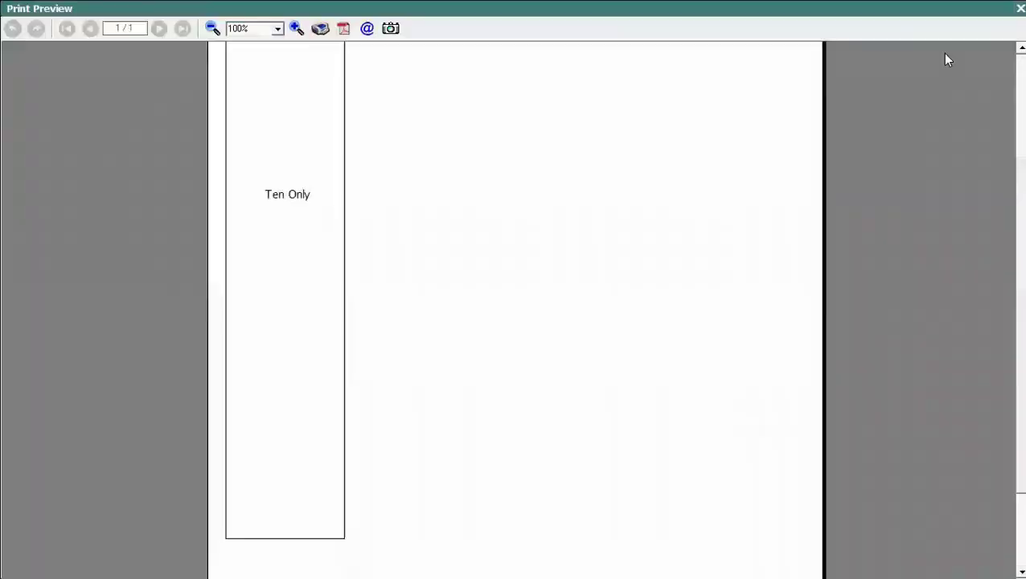
pyautogui.click(1021, 8)
# - Point out row 1's quantity 10.000, amount 1,223.40 and price 122.34 in the voucher
pyautogui.click(384, 148)
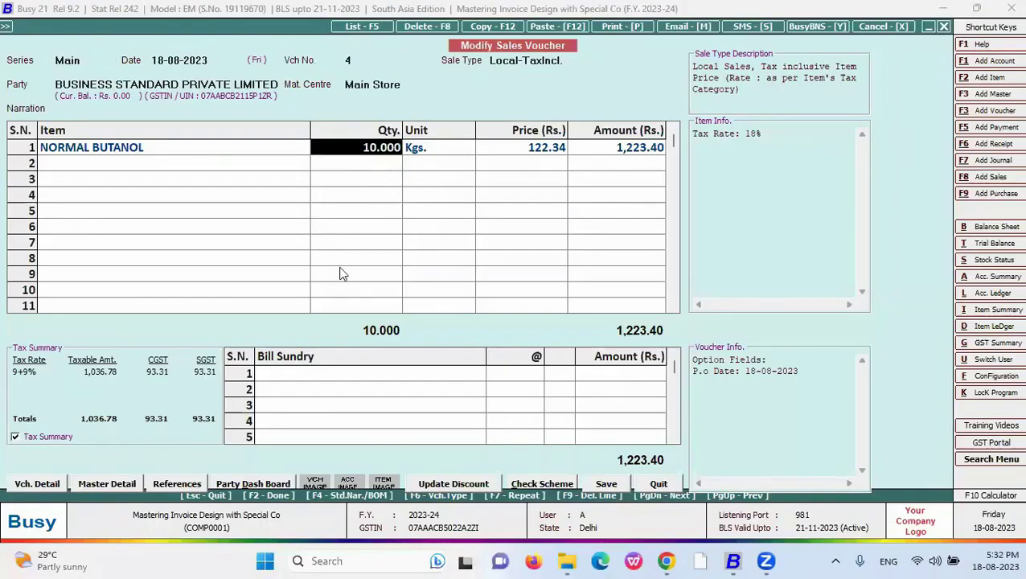
pyautogui.click(617, 151)
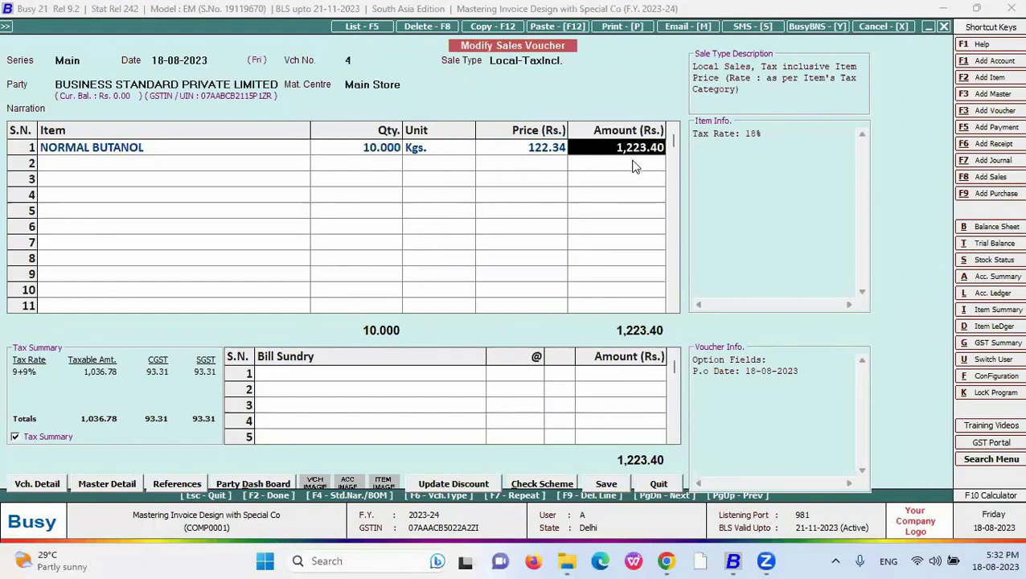
pyautogui.press('Left')
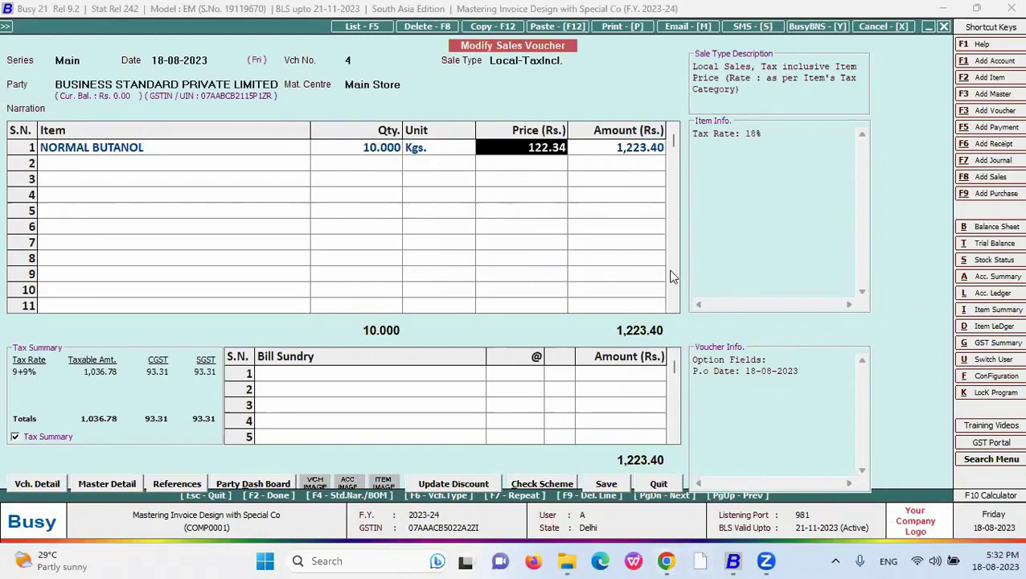
pyautogui.hotkey('alt', 'Tab')
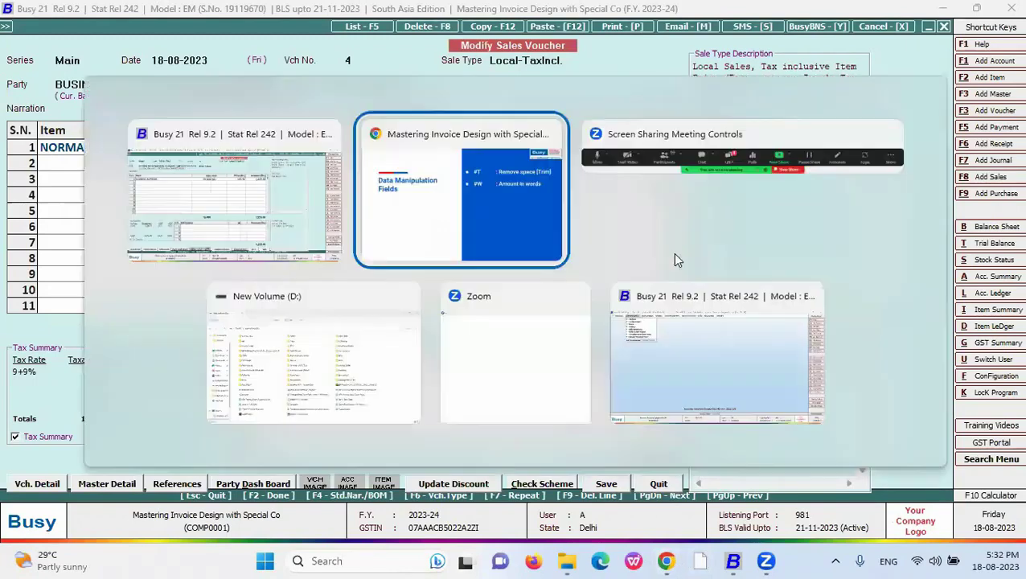
# - Reveal the #NZ : Print '_ _' bullet, then go back to the Busy sales voucher
pyautogui.press('Right')
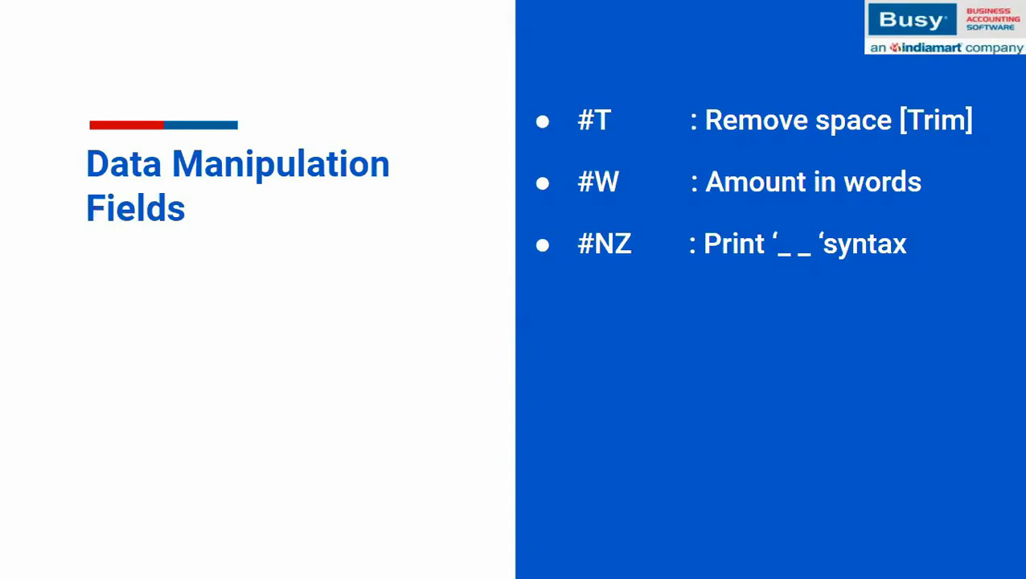
pyautogui.hotkey('alt', 'Tab')
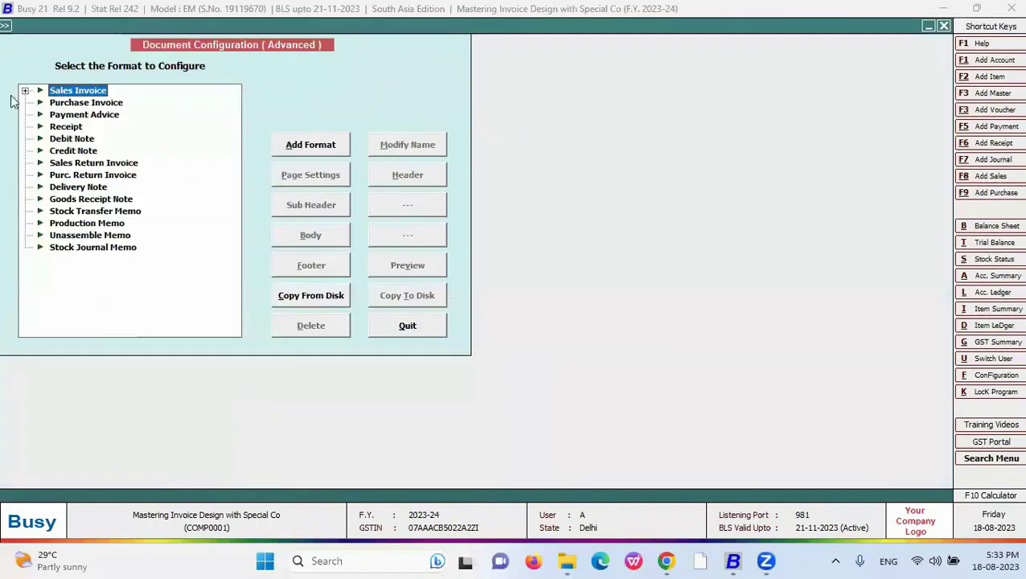
# - Change the New format's quantity code from #N16.3 to #NZ16.3 and save the body
pyautogui.click(25, 91)
pyautogui.click(74, 126)
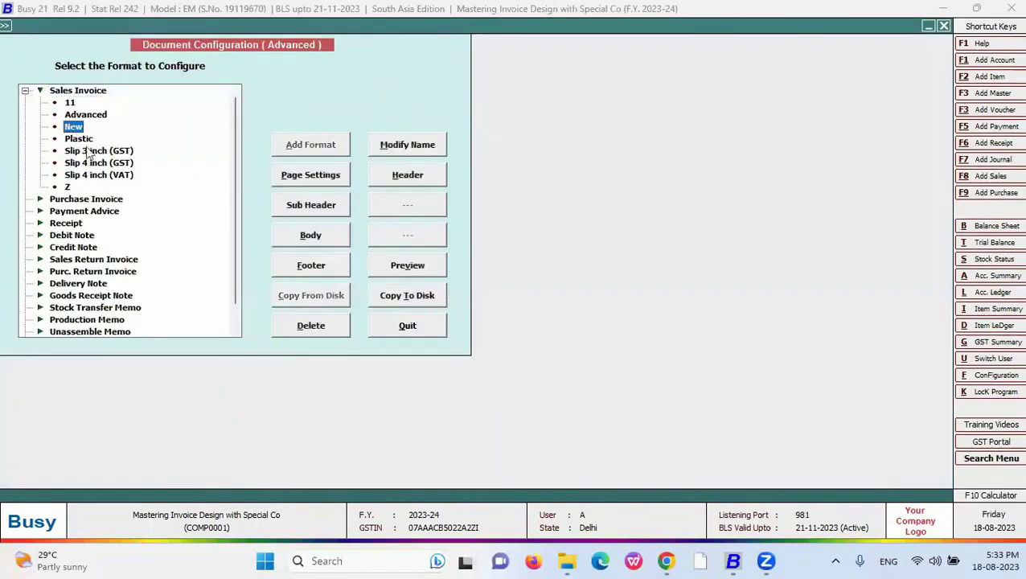
pyautogui.click(319, 234)
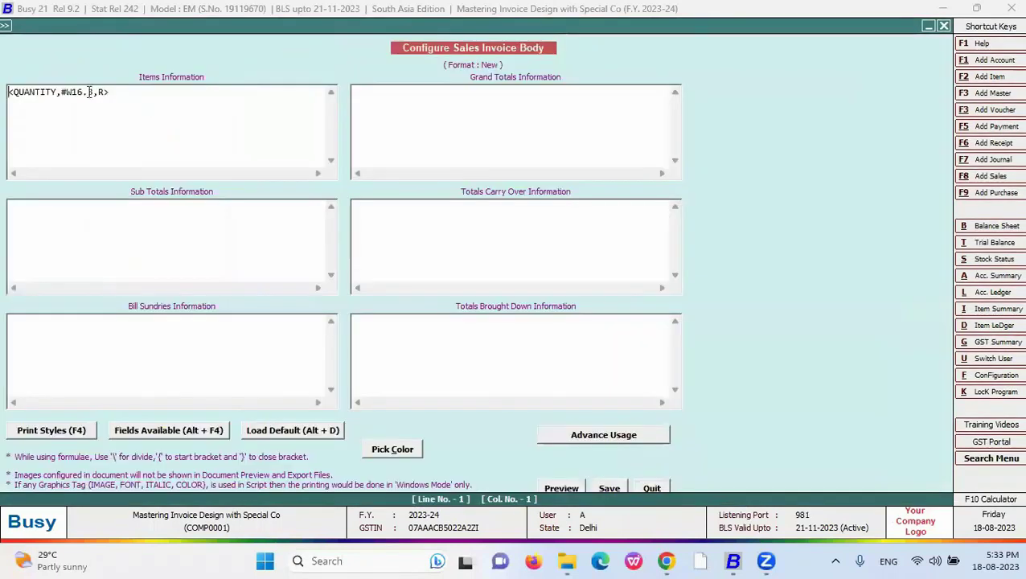
pyautogui.click(68, 92)
pyautogui.press('Right')
pyautogui.write('Z')
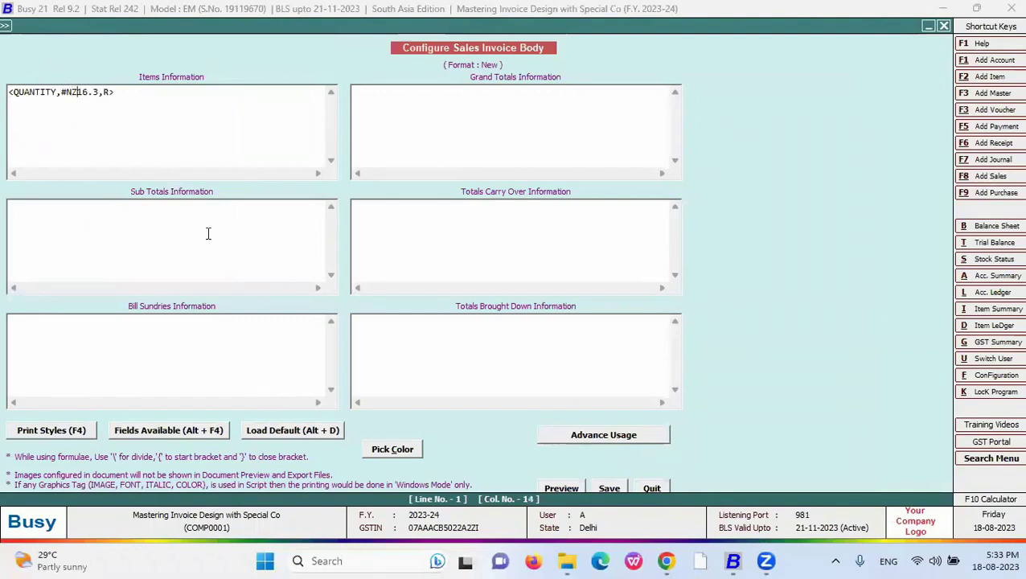
pyautogui.click(608, 489)
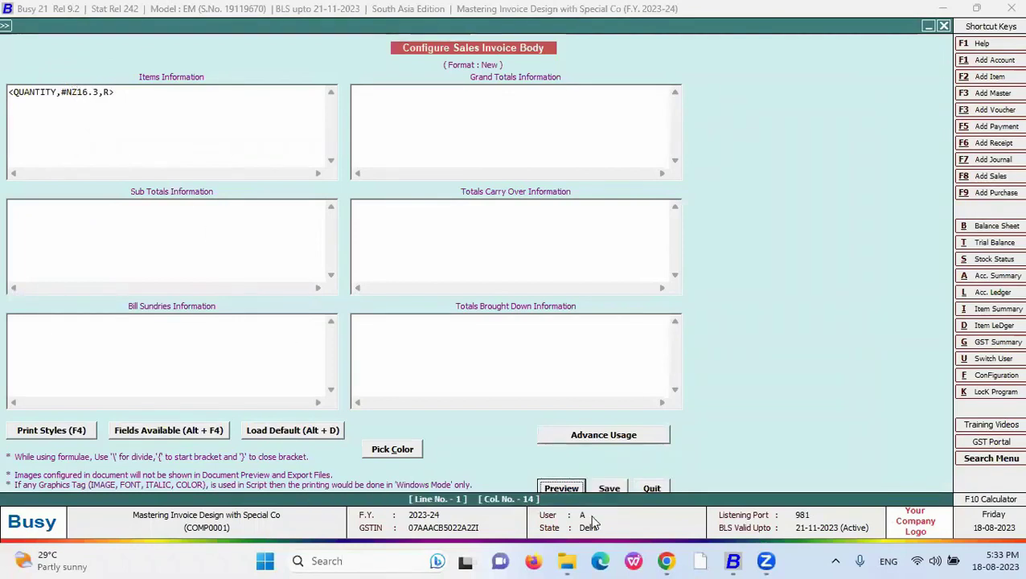
# - Add ADHESIVE TAPE as a second item with quantity 0
pyautogui.press('Left')
pyautogui.press('Left')
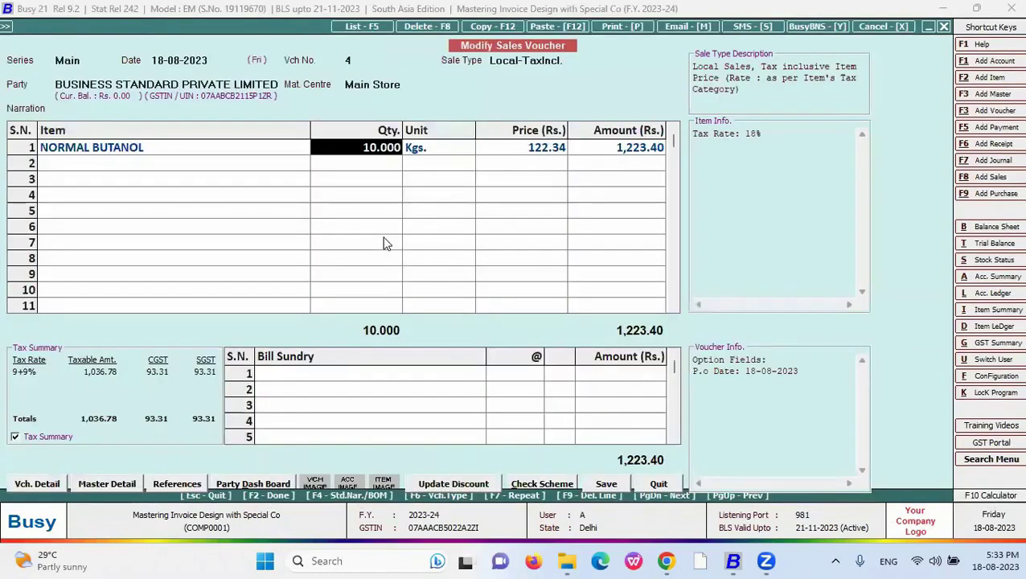
pyautogui.press('Return')
pyautogui.press('Return')
pyautogui.press('Return')
pyautogui.press('Return')
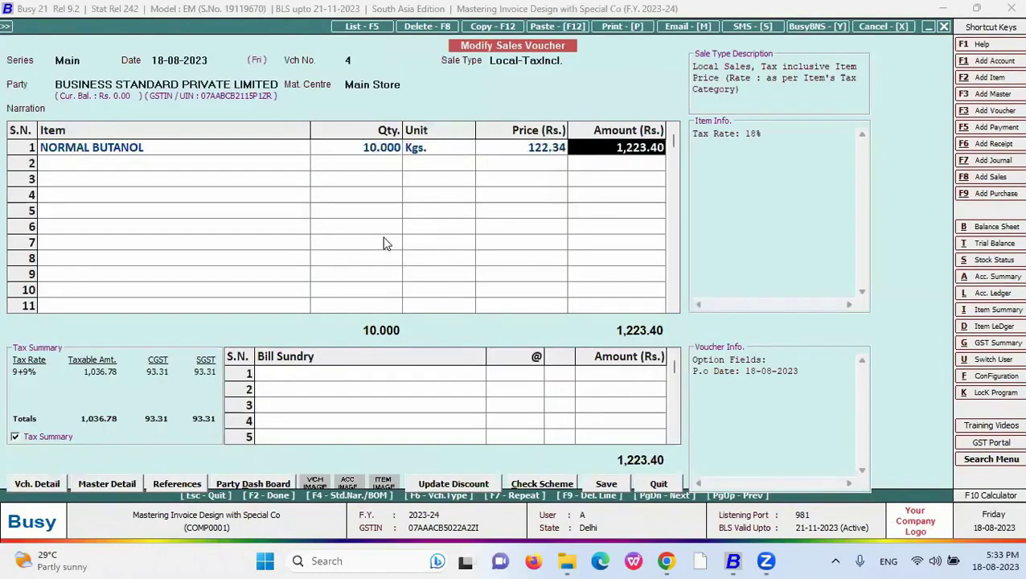
pyautogui.press('Down')
pyautogui.press('Down')
pyautogui.press('Return')
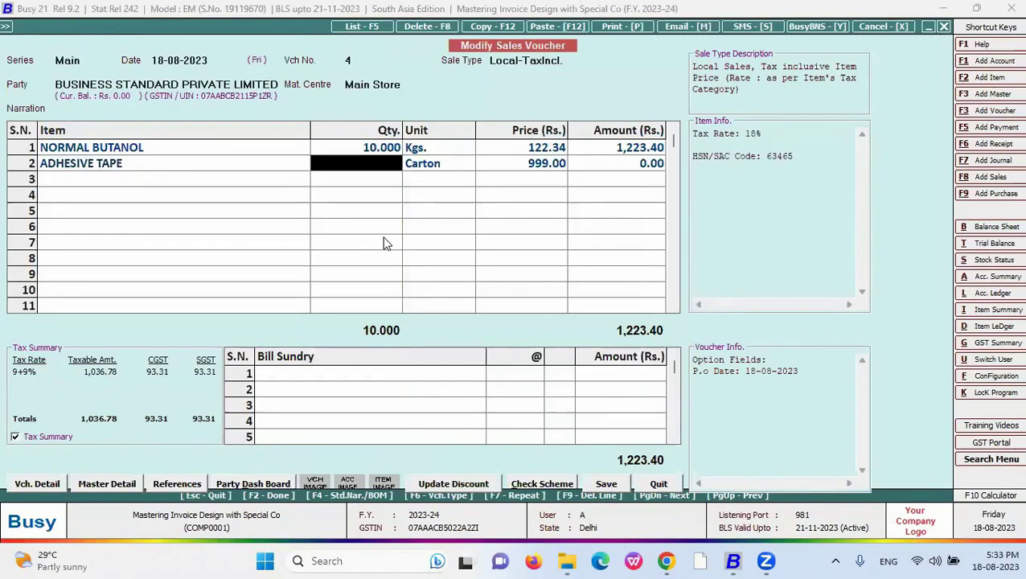
pyautogui.write('0')
pyautogui.press('Return')
pyautogui.press('Return')
pyautogui.press('Return')
pyautogui.press('Return')
pyautogui.press('Return')
pyautogui.press('Return')
pyautogui.press('Return')
# - Save the voucher and preview it in New format, showing dashes for the zero quantity
pyautogui.press('Return')
pyautogui.press('Return')
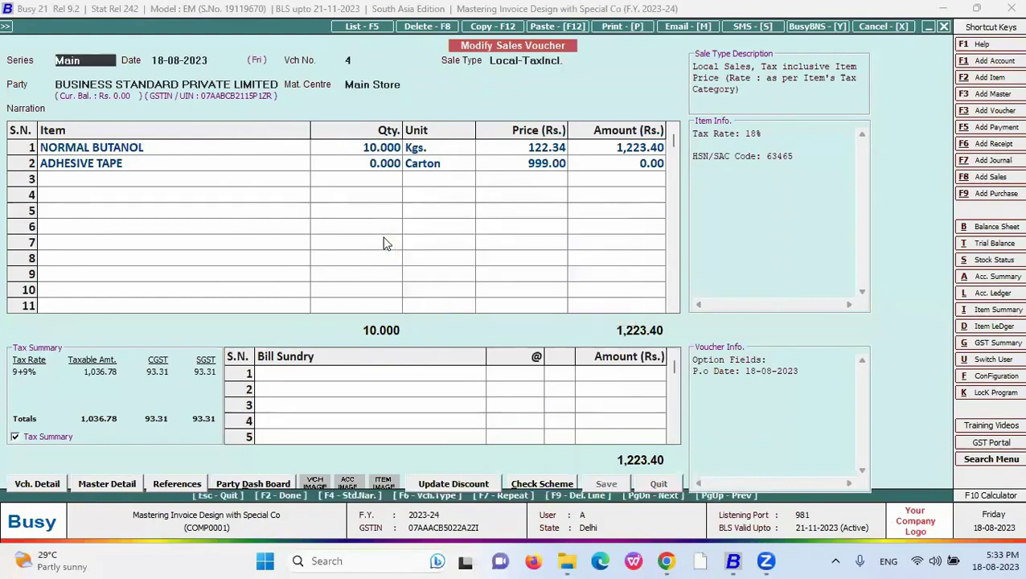
pyautogui.press('Down')
pyautogui.press('Down')
pyautogui.press('Down')
pyautogui.press('Return')
pyautogui.press('F2')
pyautogui.scroll(-3, 333, 261)
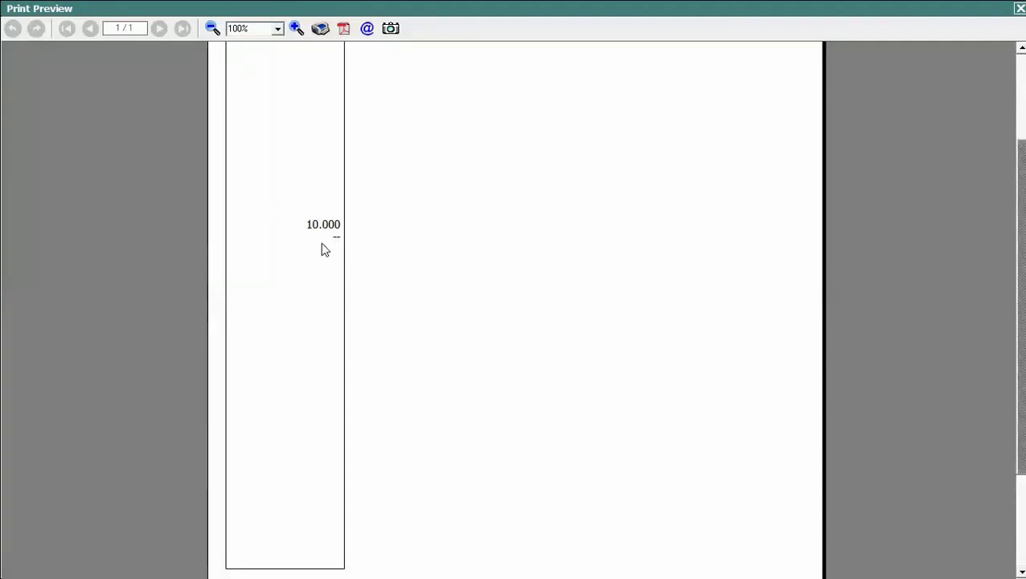
pyautogui.click(1020, 8)
pyautogui.press('Escape')
# - In Advanced Document Configuration, set Print Outer Box to N for Sales Invoice New and save
pyautogui.press('f')
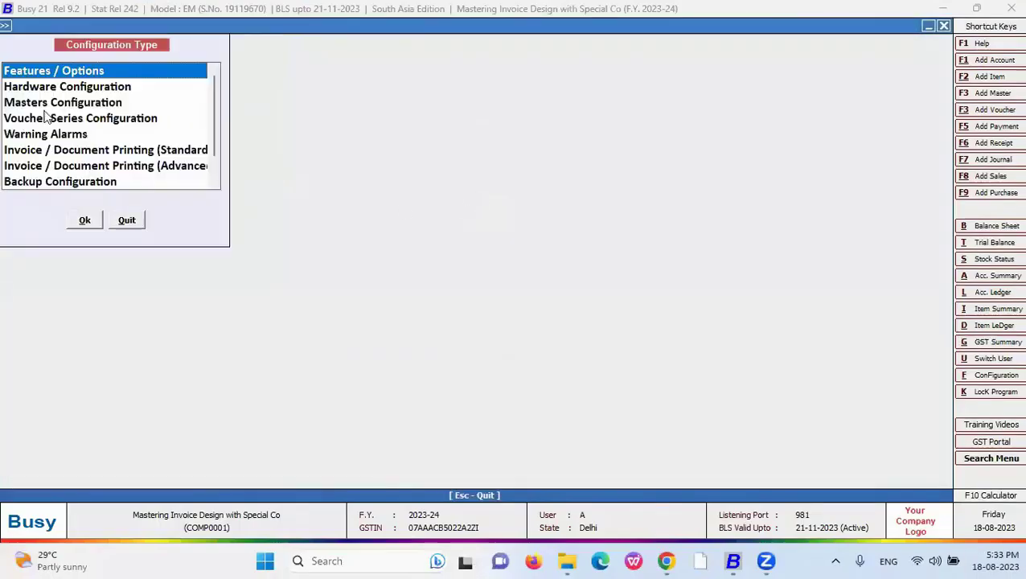
pyautogui.click(117, 167)
pyautogui.doubleClick(117, 169)
pyautogui.click(25, 90)
pyautogui.click(74, 126)
pyautogui.click(314, 172)
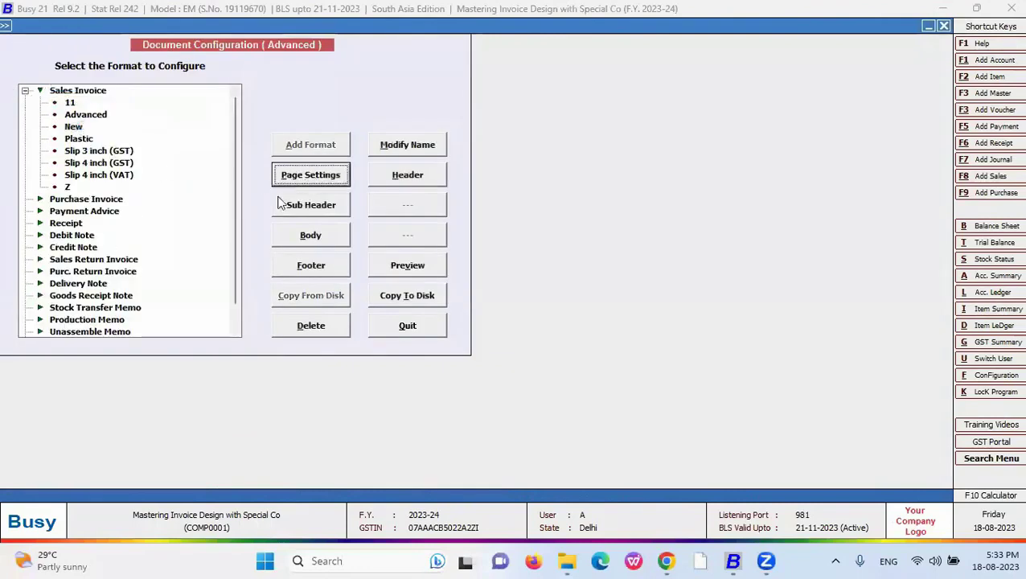
pyautogui.click(185, 204)
pyautogui.write('n')
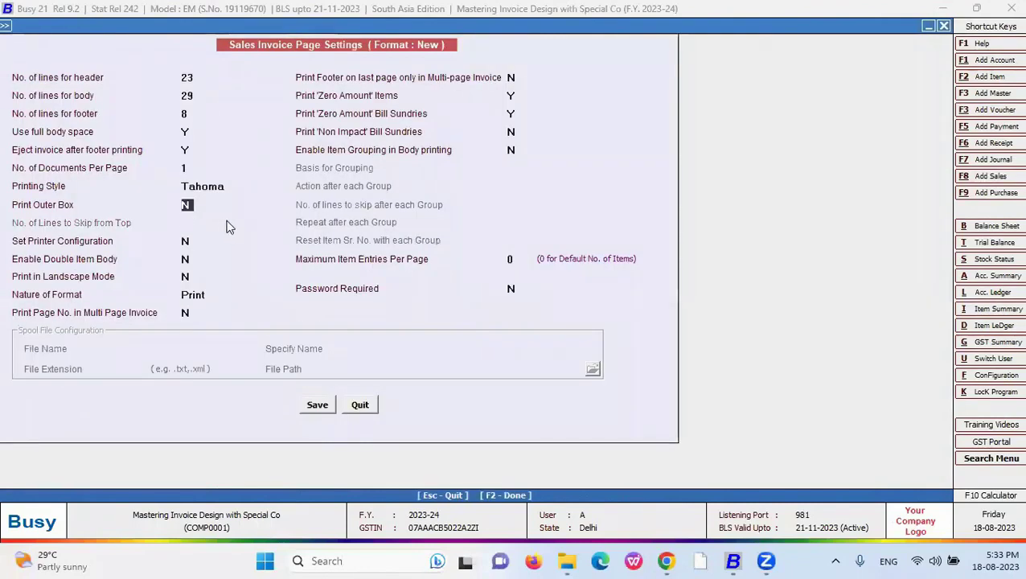
pyautogui.press('F2')
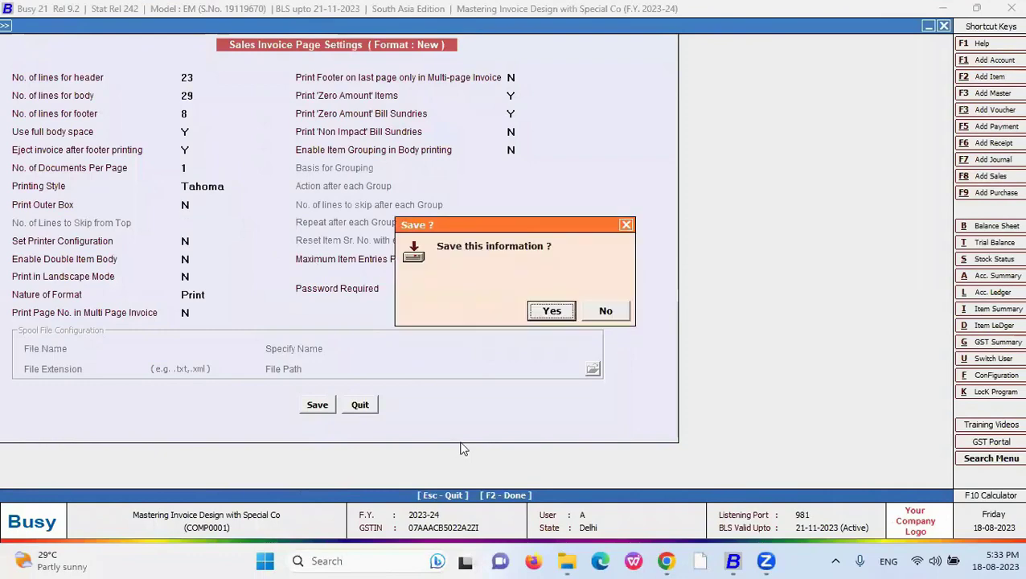
pyautogui.press('Return')
pyautogui.press('Escape')
pyautogui.press('Escape')
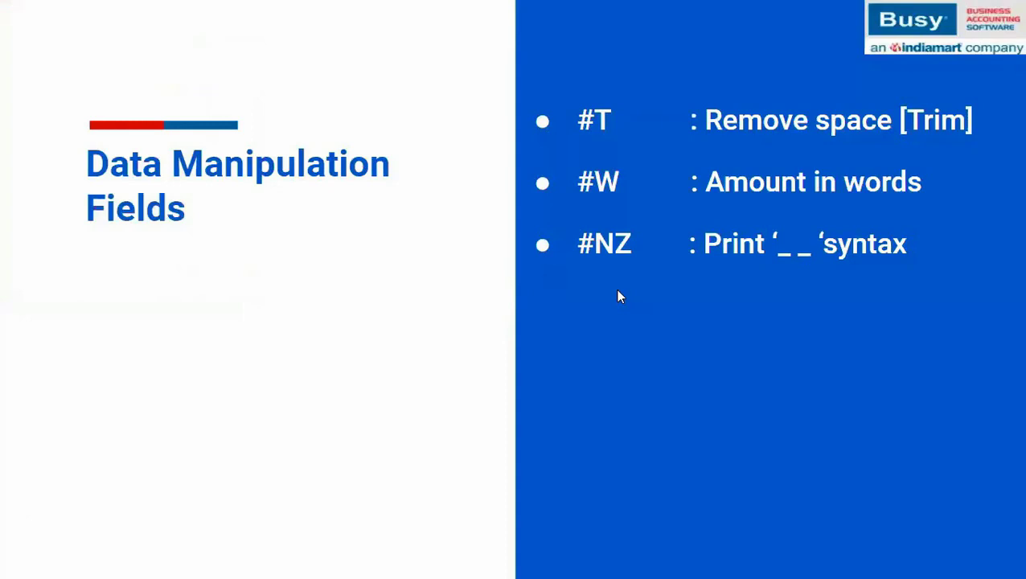
# - Reveal the '#NZB : Print blank value' bullet on the slide, then return to Busy 21
pyautogui.click(618, 290)
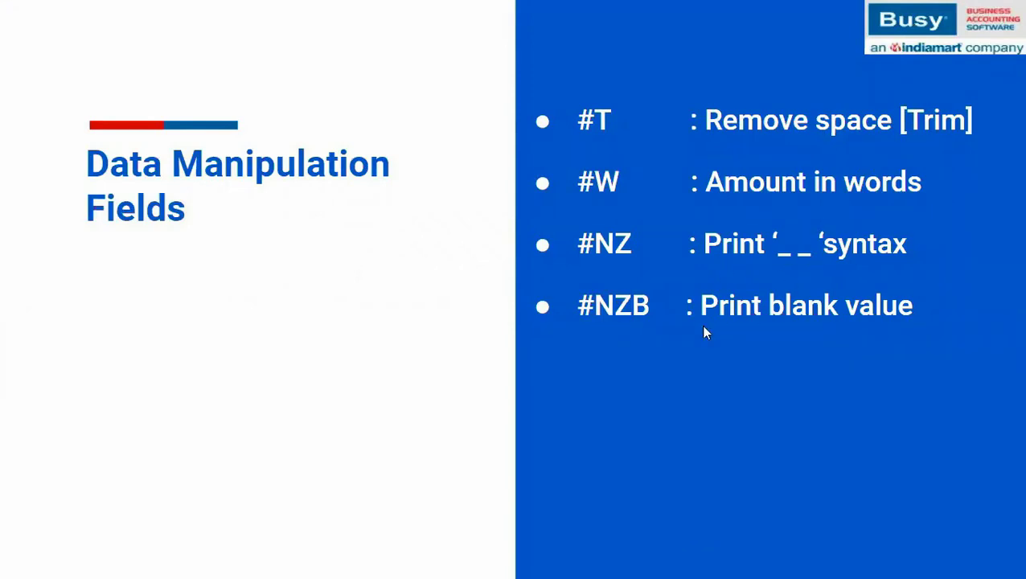
pyautogui.hotkey('alt', 'Tab')
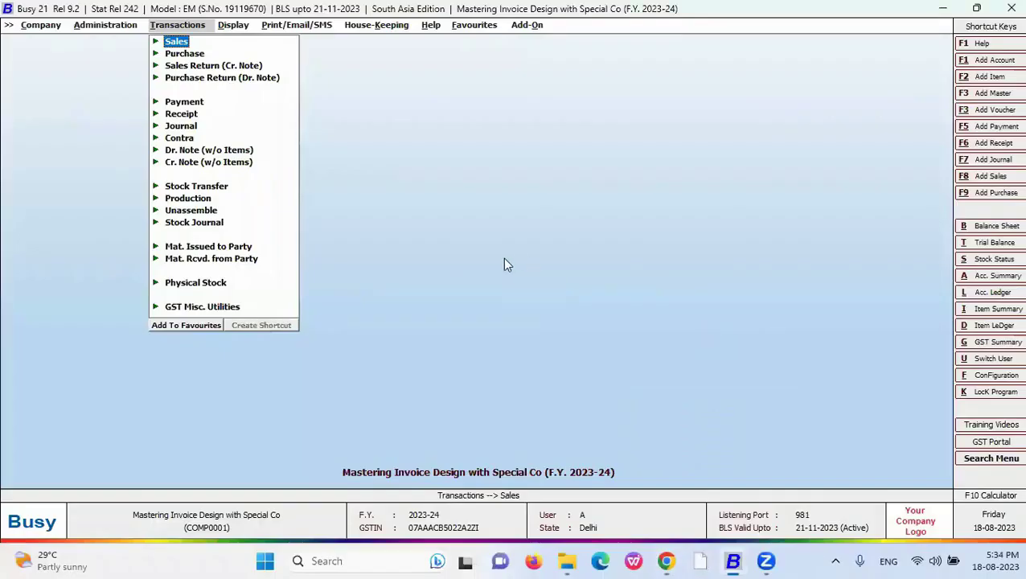
# - Add B to the New format's quantity code so it reads <QUANTITY,#NZB16.3,R>
pyautogui.press('Return')
pyautogui.press('Down')
pyautogui.press('Return')
pyautogui.press('Return')
pyautogui.press('Return')
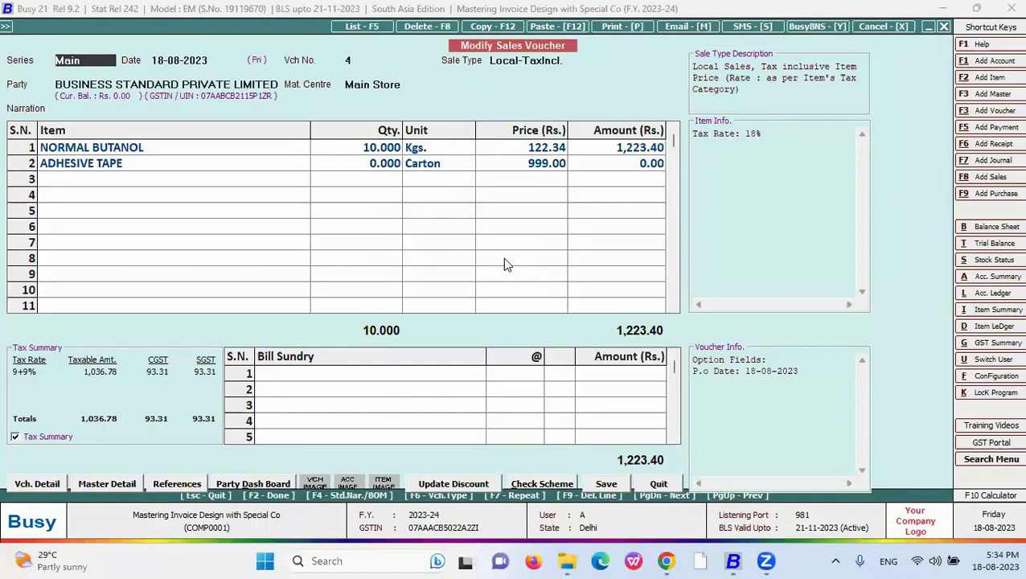
pyautogui.hotkey('alt', 'Tab')
pyautogui.press('Right')
pyautogui.press('Down')
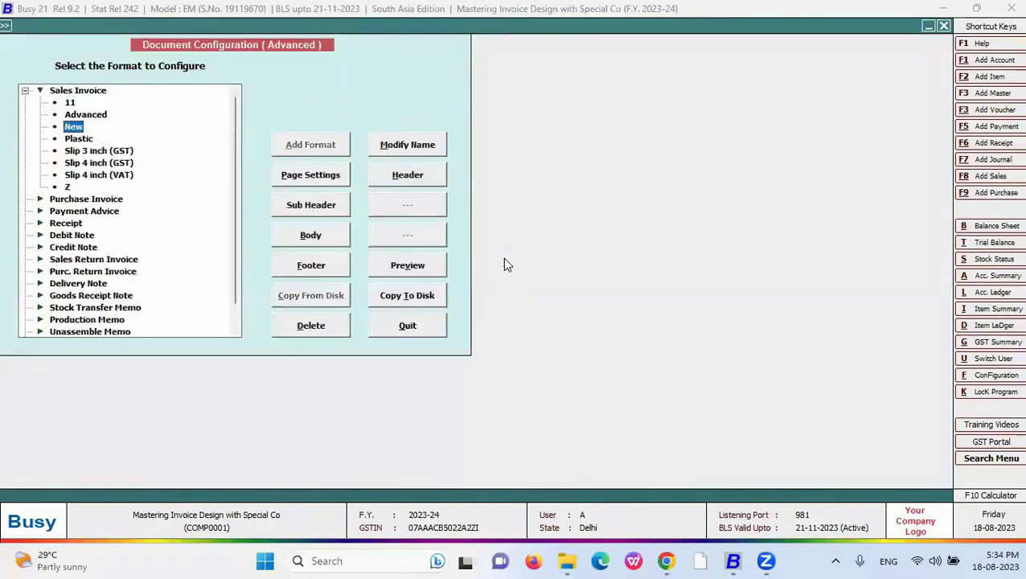
pyautogui.click(311, 234)
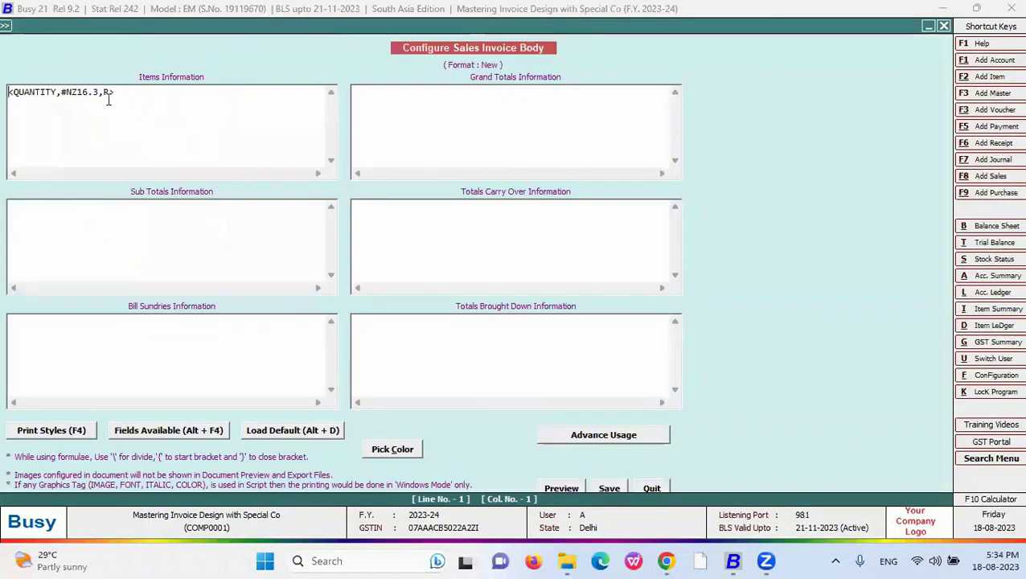
pyautogui.click(78, 94)
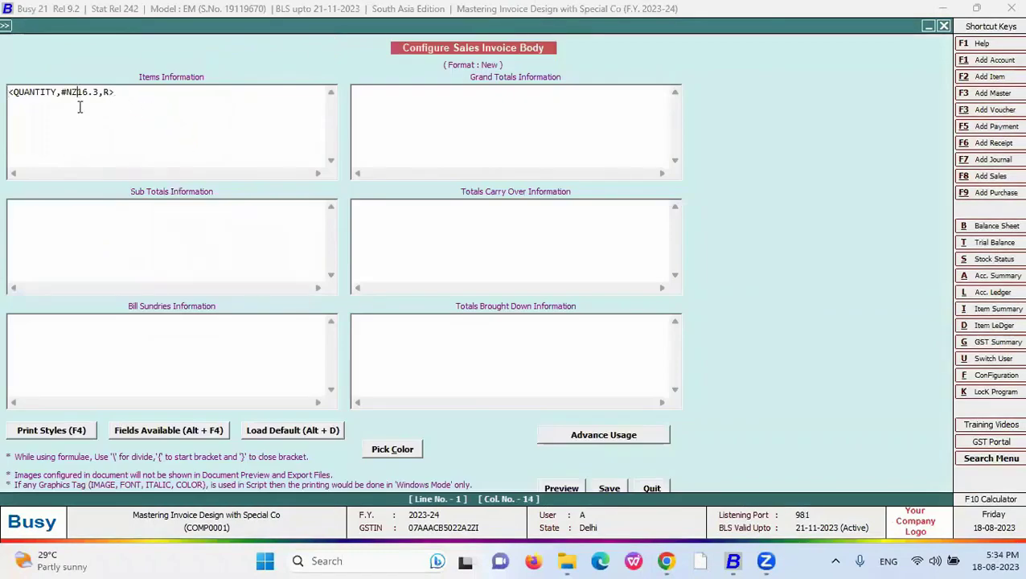
pyautogui.write('B')
pyautogui.click(563, 489)
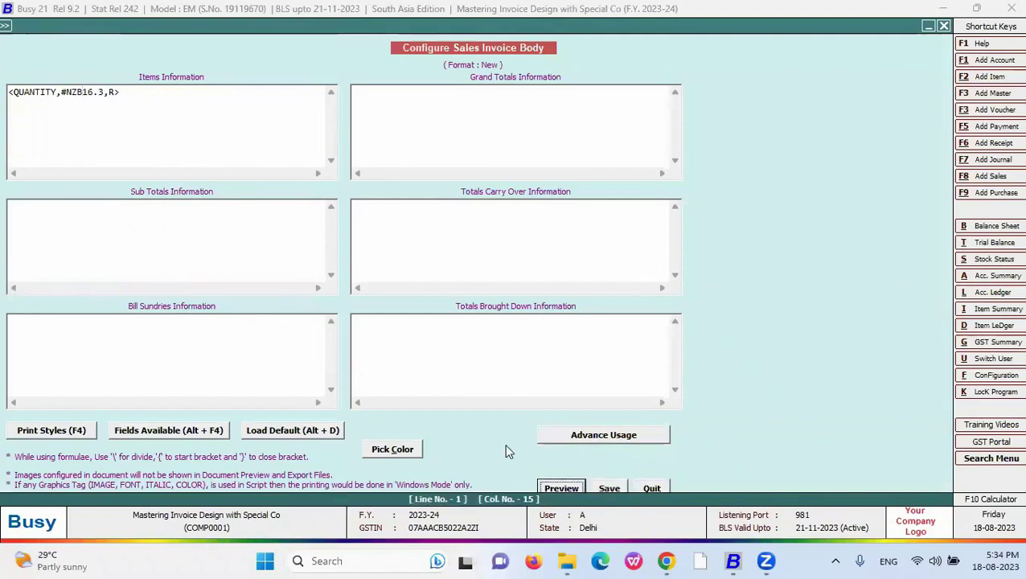
pyautogui.press('Escape')
pyautogui.press('Escape')
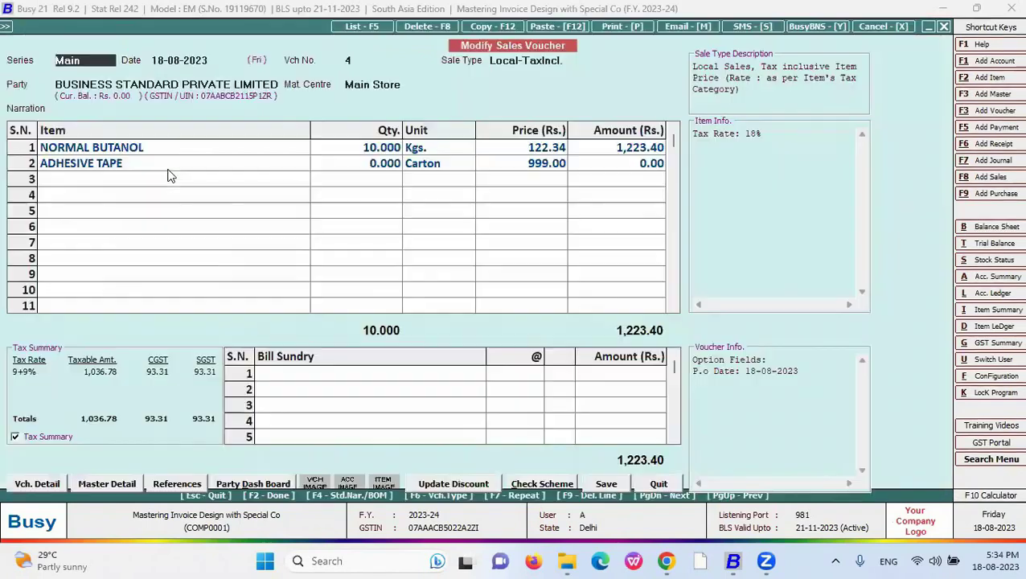
# - Save the voucher and preview it printed in the New format
pyautogui.hotkey('alt', 'p')
pyautogui.press('Down')
pyautogui.press('Down')
pyautogui.press('Down')
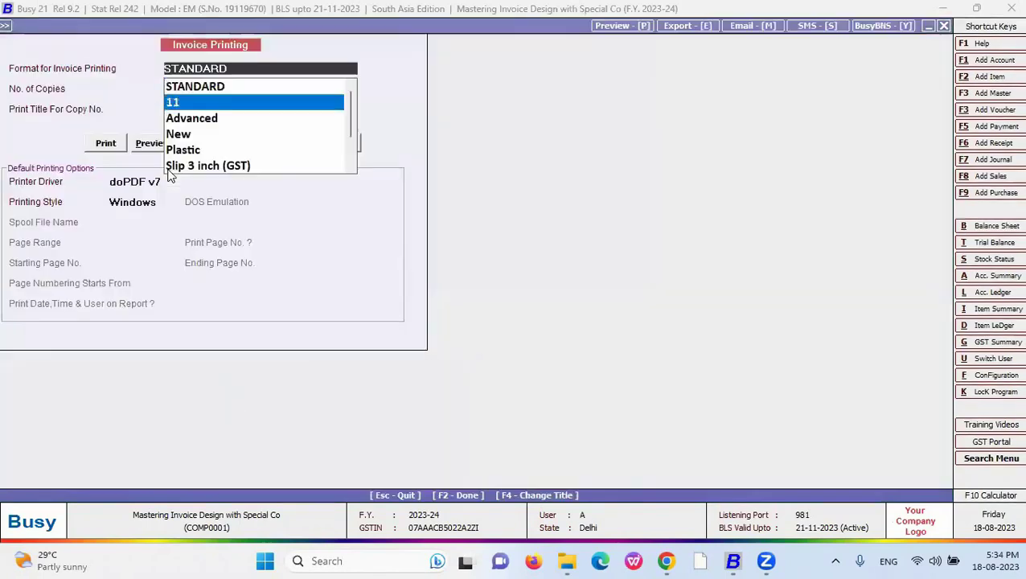
pyautogui.press('Return')
pyautogui.hotkey('alt', 'v')
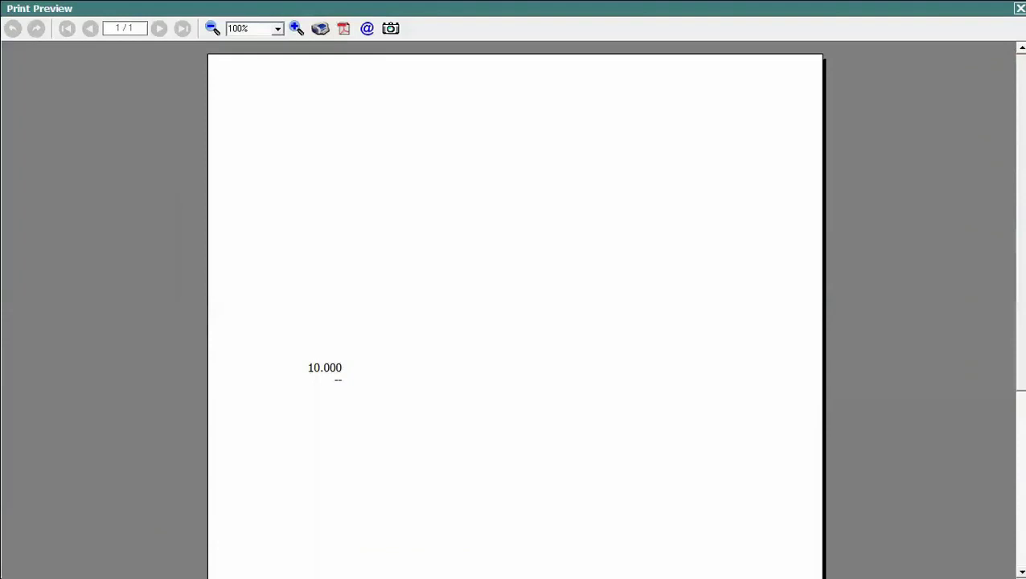
pyautogui.scroll(-3, 395, 224)
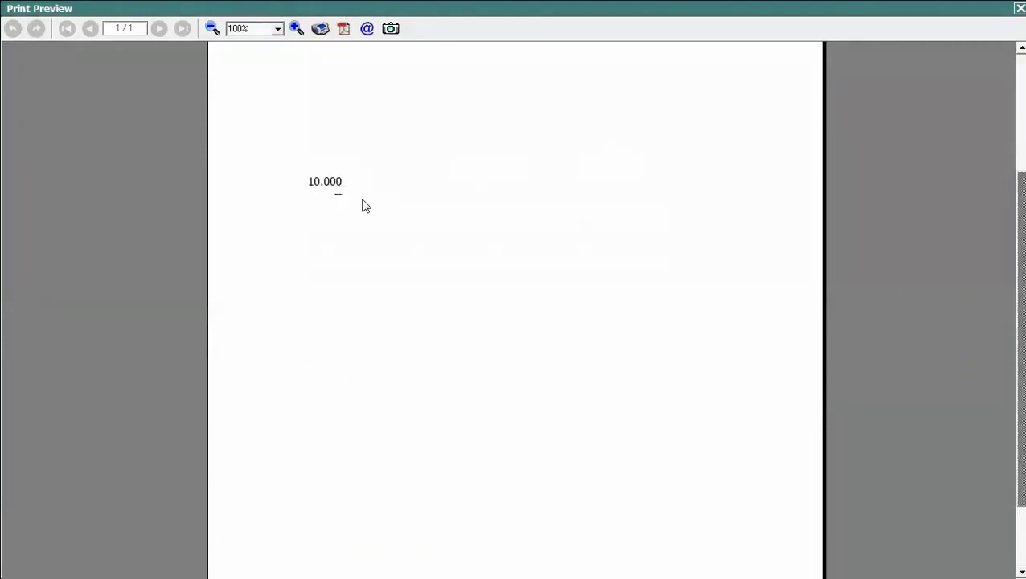
pyautogui.press('Escape')
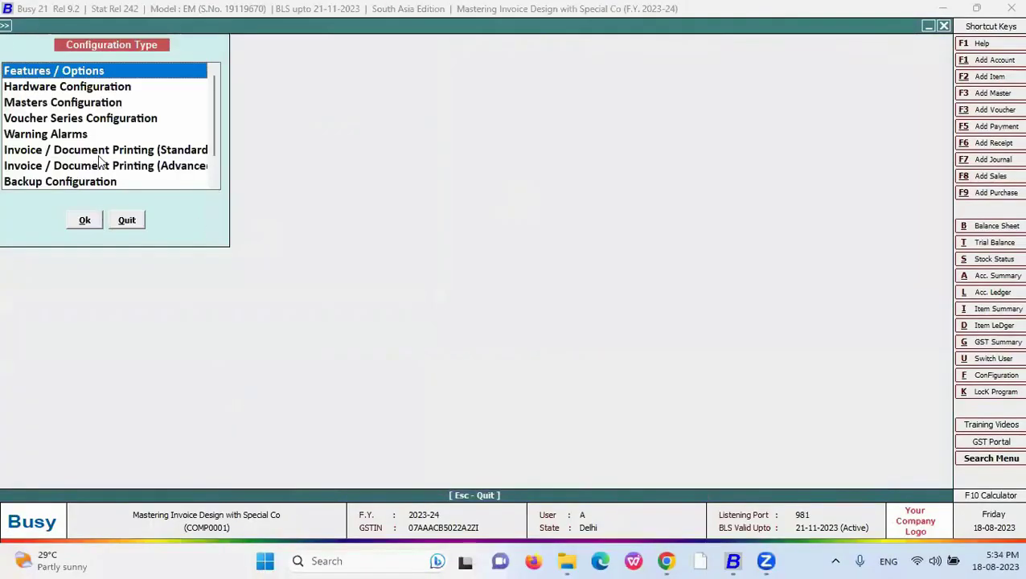
pyautogui.click(122, 166)
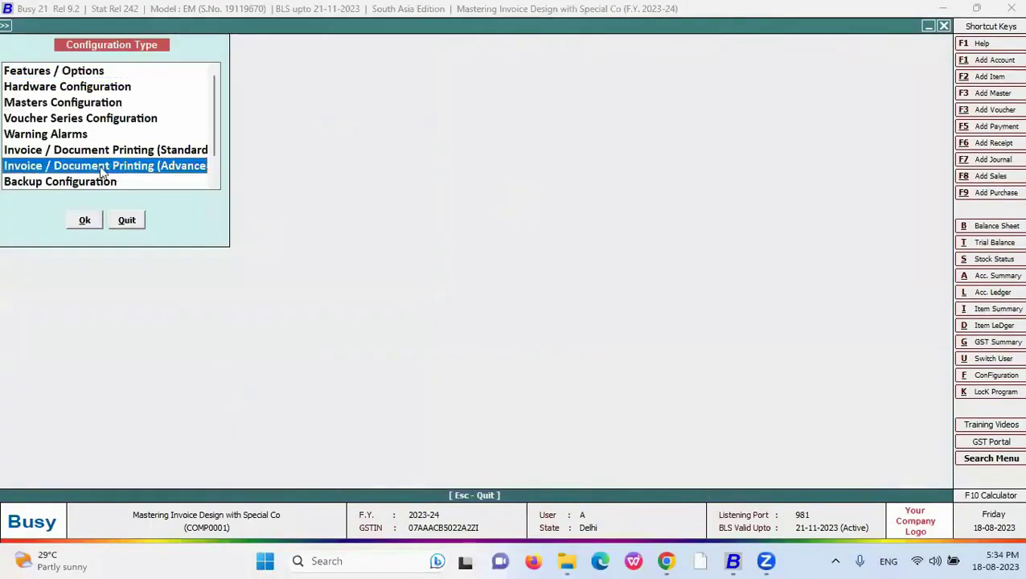
# - Quote NZB in the New format's quantity code to read <QUANTITY,#'NZB'16.3,R> and save
pyautogui.doubleClick(101, 168)
pyautogui.click(25, 91)
pyautogui.click(68, 126)
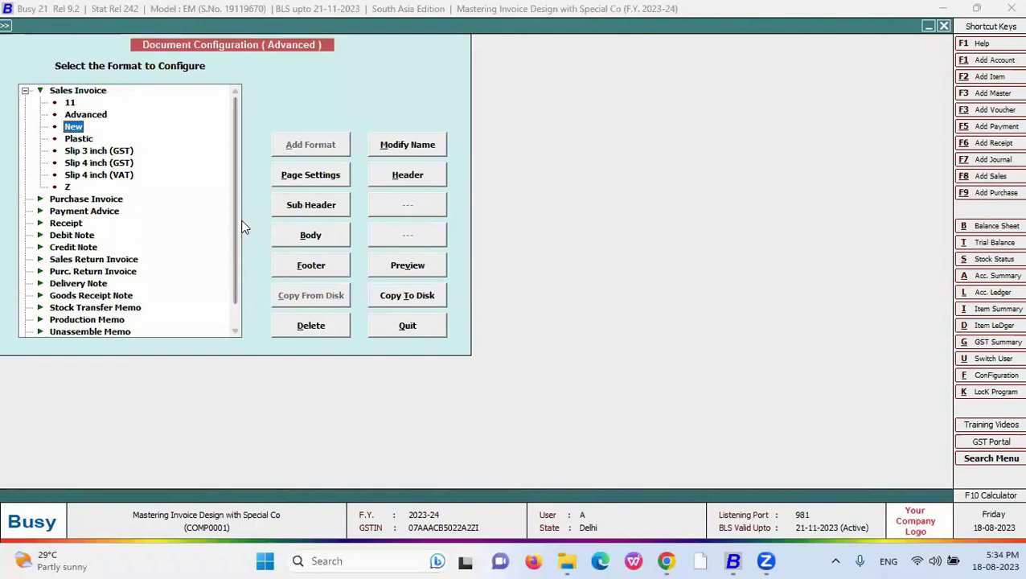
pyautogui.click(309, 235)
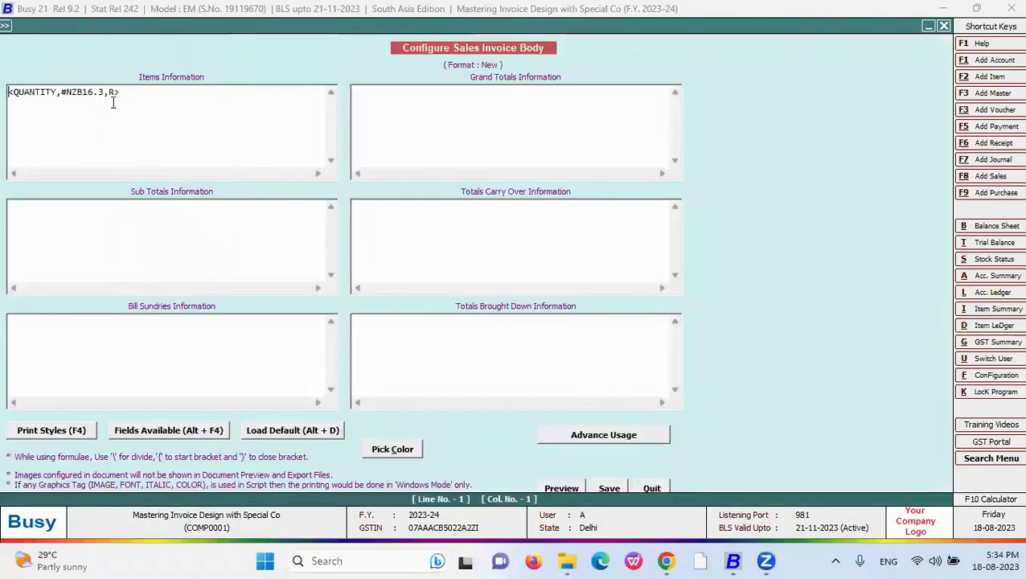
pyautogui.click(83, 93)
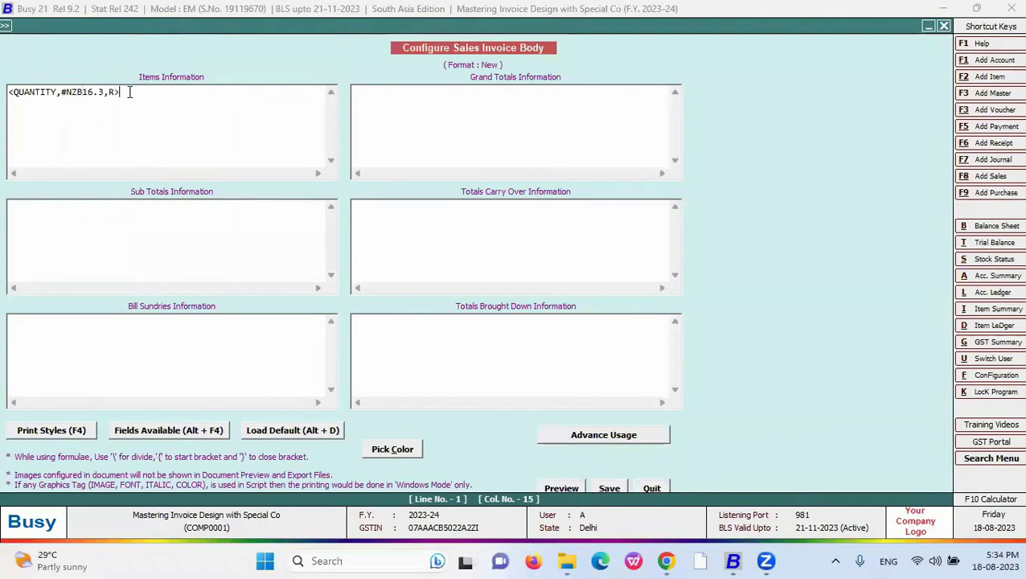
pyautogui.moveTo(127, 93); pyautogui.dragTo(8, 94)
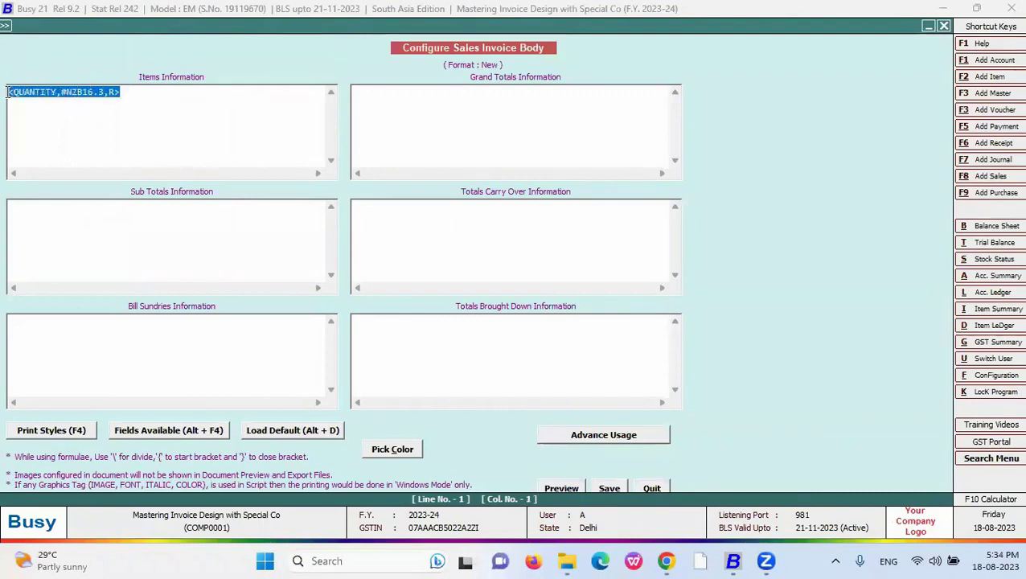
pyautogui.click(82, 92)
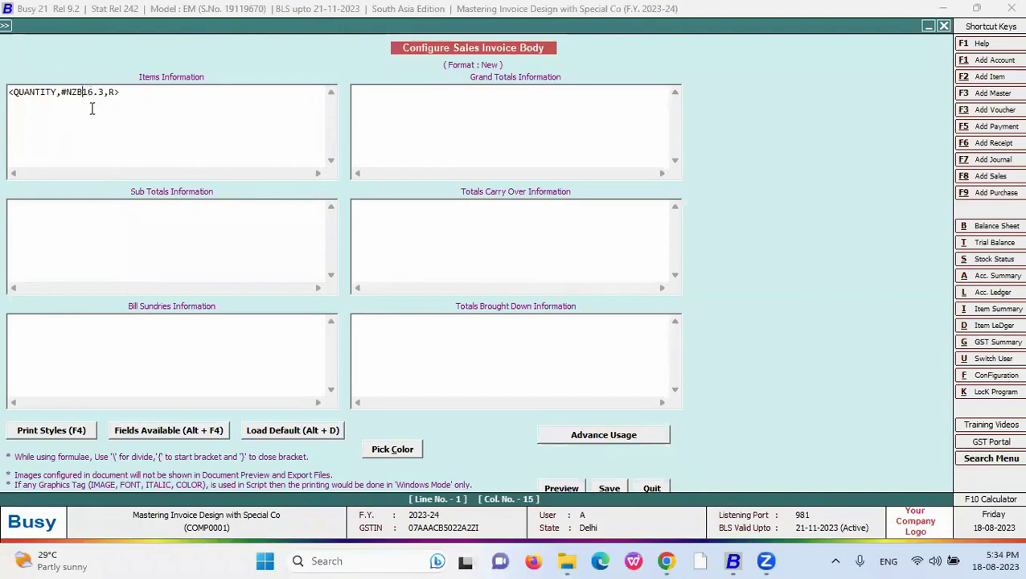
pyautogui.write("'")
pyautogui.press('Left')
pyautogui.press('Left')
pyautogui.press('Left')
pyautogui.press('Left')
pyautogui.write("'")
pyautogui.click(609, 488)
# - Preview the New-format invoice, showing 10.000 and a dash for the zero-quantity row
pyautogui.press('Escape')
pyautogui.press('Escape')
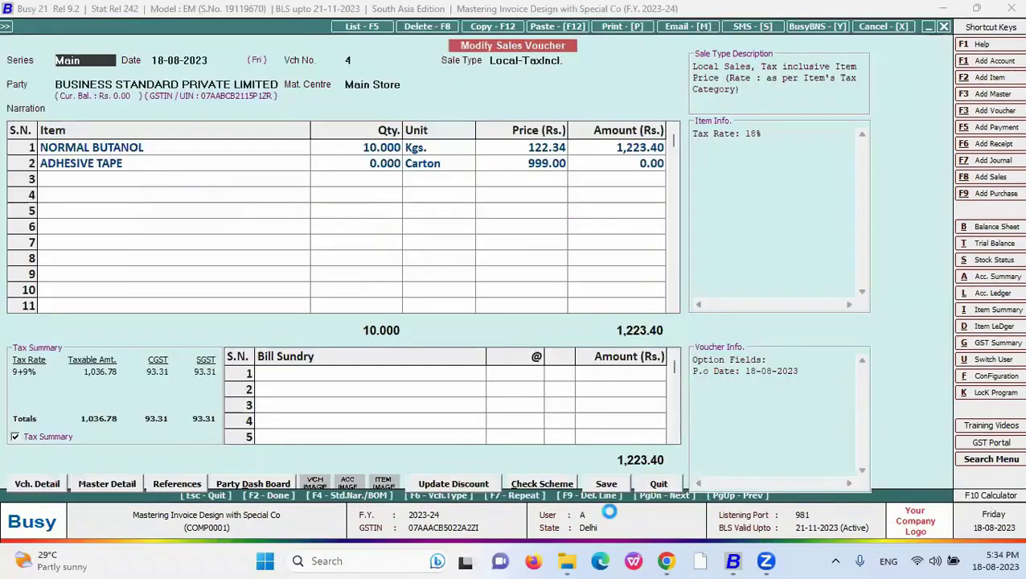
pyautogui.press('Down')
pyautogui.press('Down')
pyautogui.press('Down')
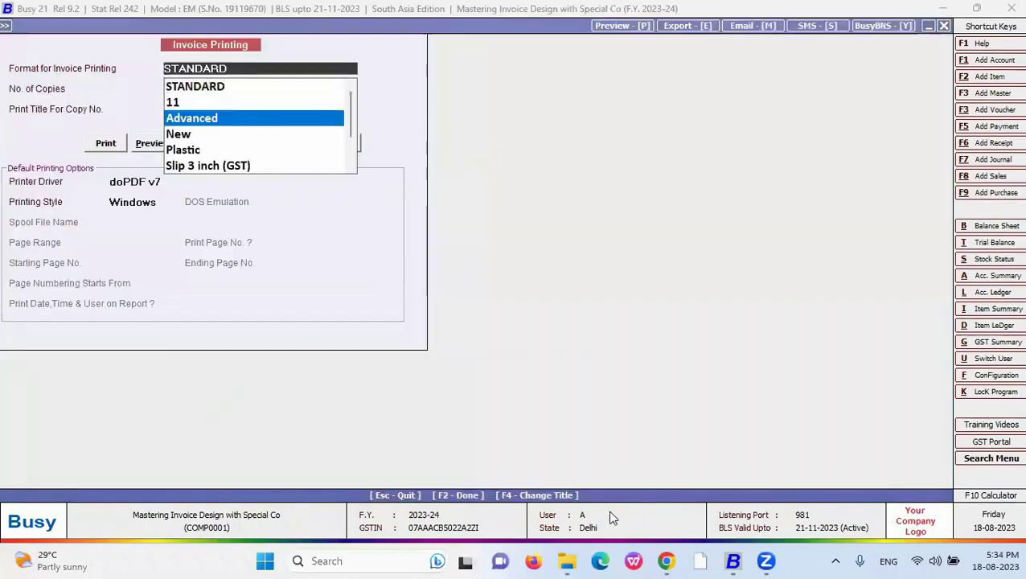
pyautogui.press('Return')
pyautogui.hotkey('alt', 'p')
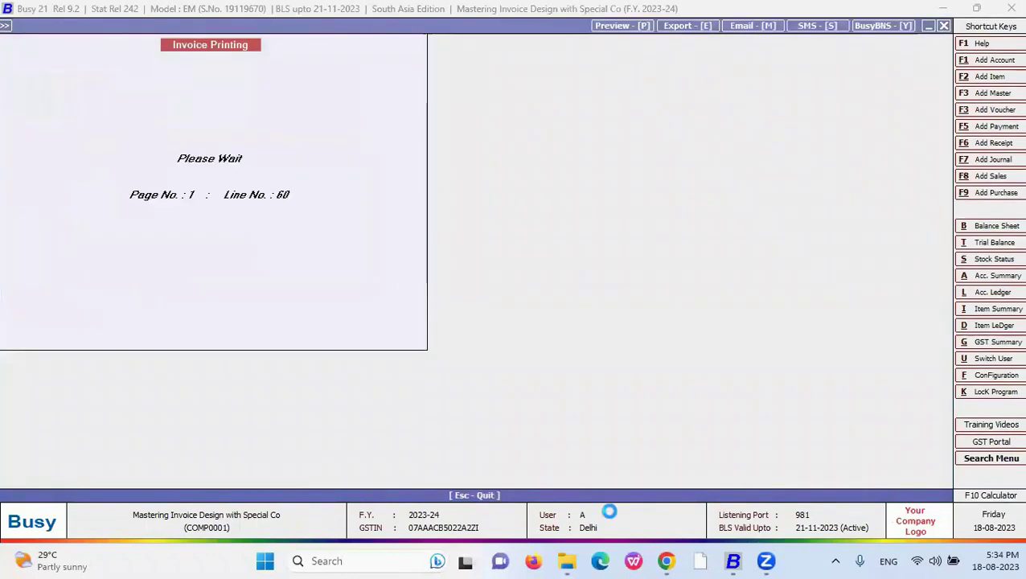
pyautogui.scroll(-3, 617, 284)
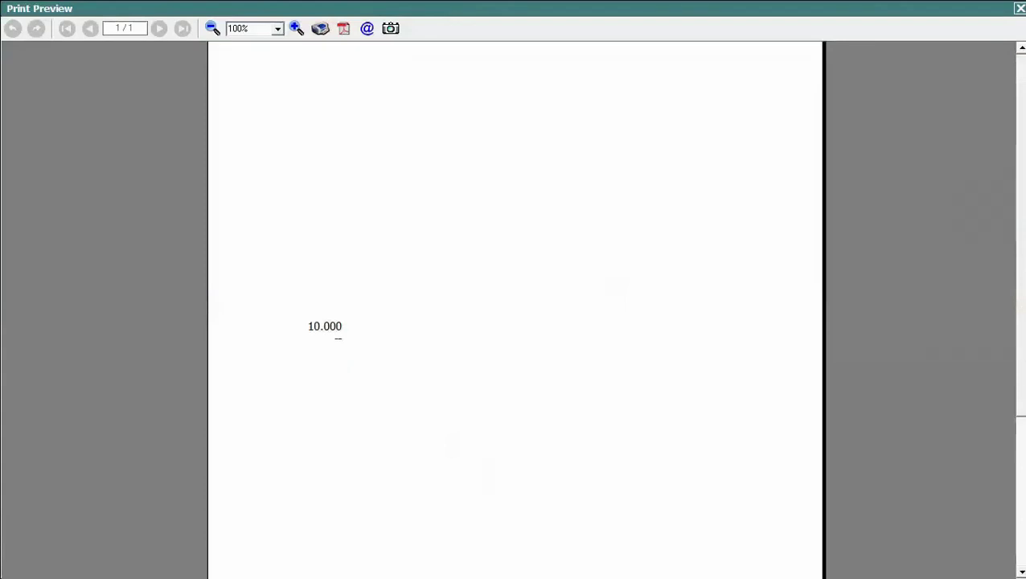
# - Replace row 2 with SELF ADESIVE TAPE at zero quantity and save voucher 4
pyautogui.press('Escape')
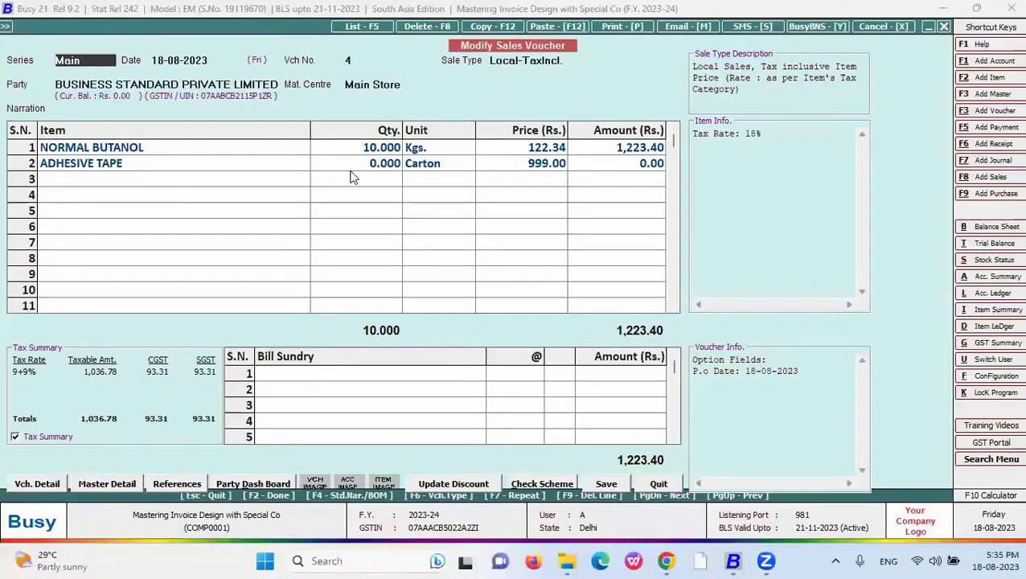
pyautogui.rightClick(30, 164)
pyautogui.click(56, 172)
pyautogui.write('s')
pyautogui.press('Return')
pyautogui.press('Return')
pyautogui.press('Return')
pyautogui.press('Return')
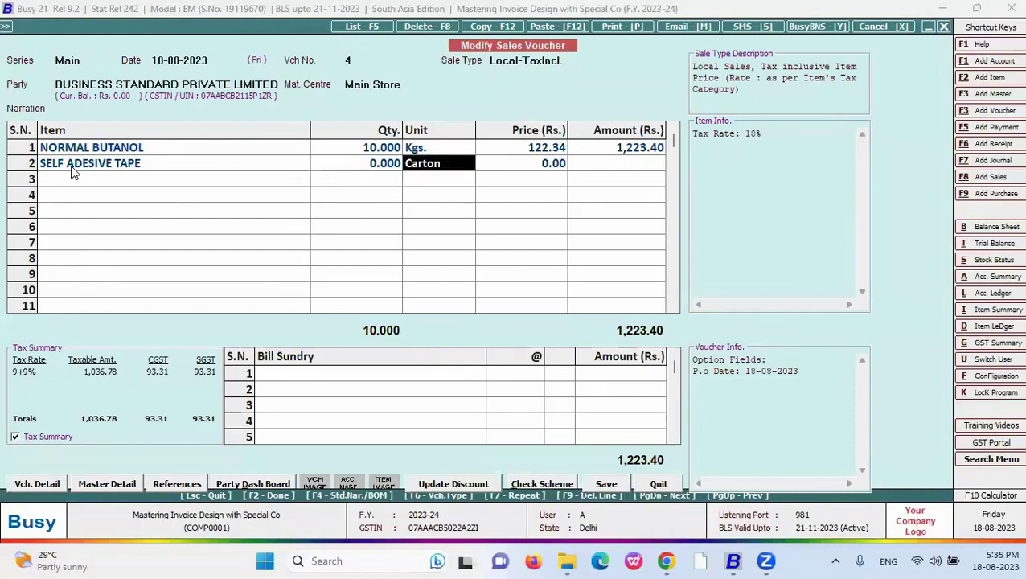
pyautogui.press('Return')
pyautogui.press('Return')
pyautogui.press('Return')
pyautogui.press('Return')
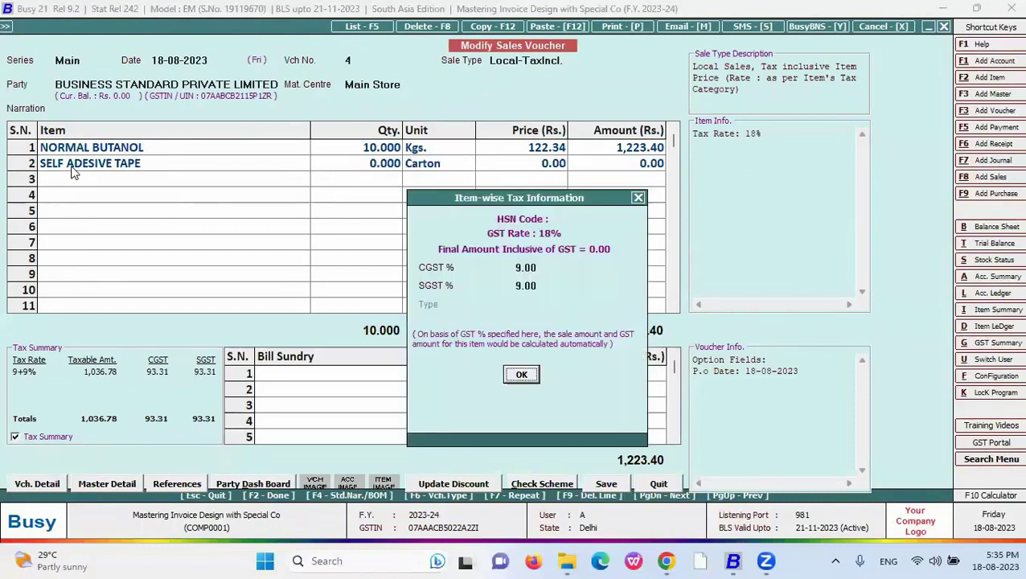
pyautogui.press('Return')
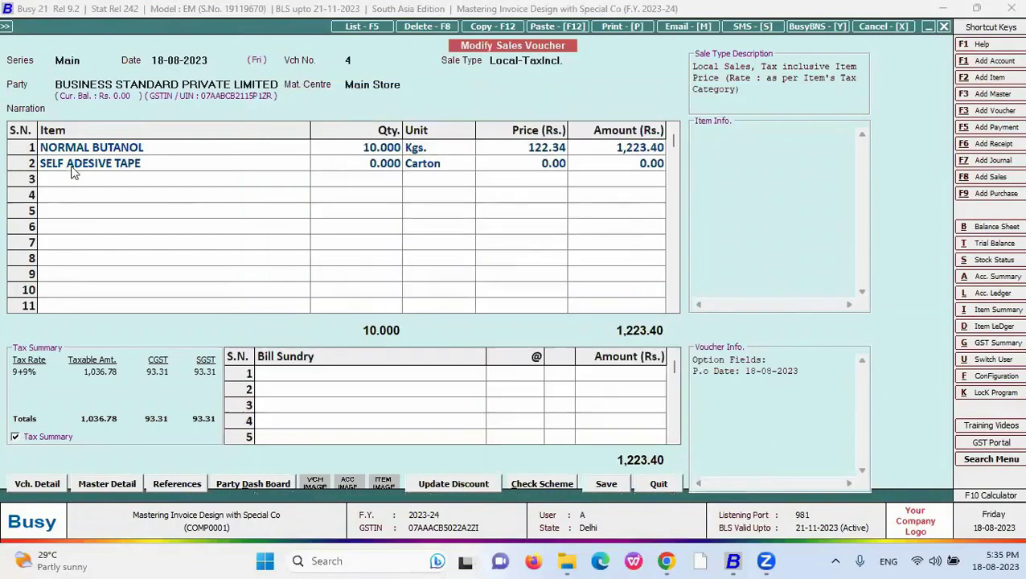
pyautogui.press('F2')
pyautogui.press('Down')
pyautogui.press('Down')
pyautogui.press('Down')
pyautogui.press('Return')
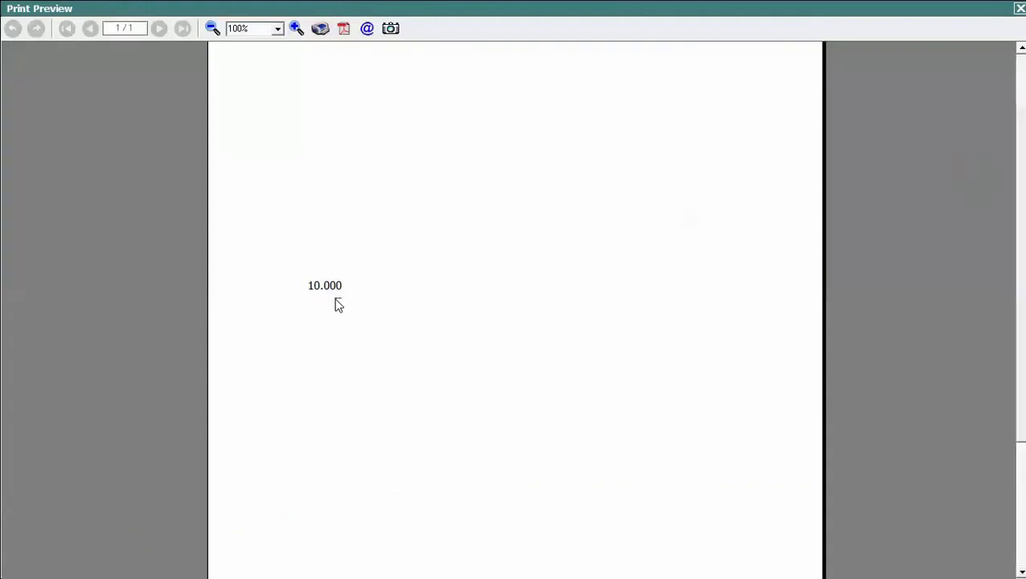
pyautogui.press('Escape')
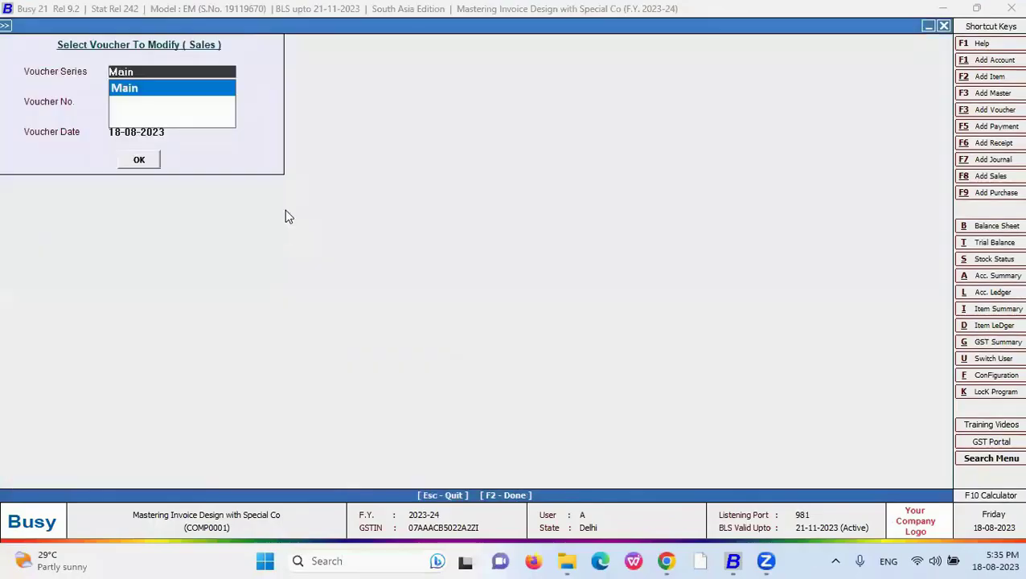
pyautogui.press('Return')
pyautogui.press('Return')
pyautogui.press('Return')
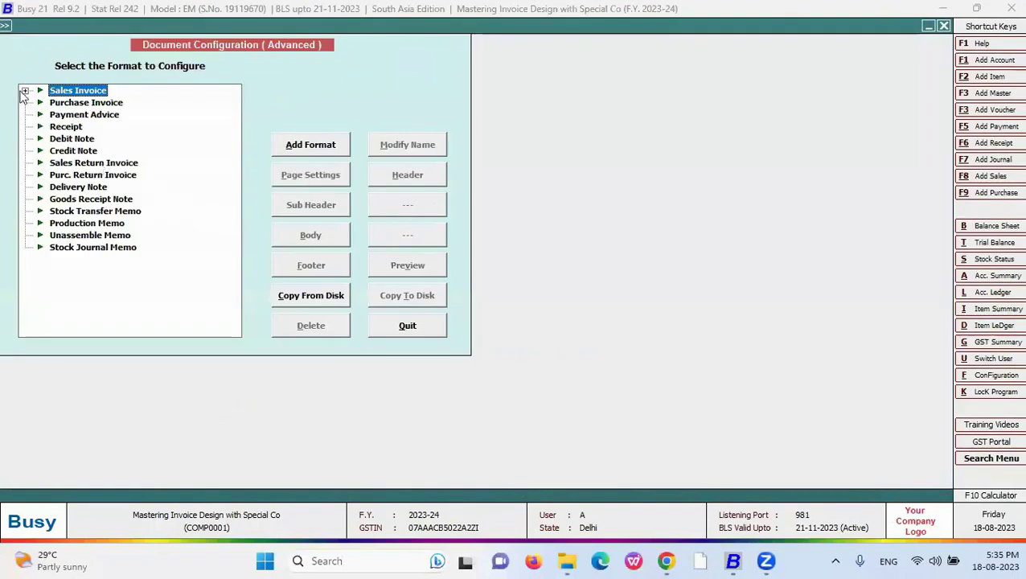
# - Rebuild the New format's Items Information as <AMOUNT,#NZB16.2,R> and save it
pyautogui.click(25, 91)
pyautogui.click(73, 127)
pyautogui.click(310, 235)
pyautogui.hotkey('ctrl', 'a')
pyautogui.press('Delete')
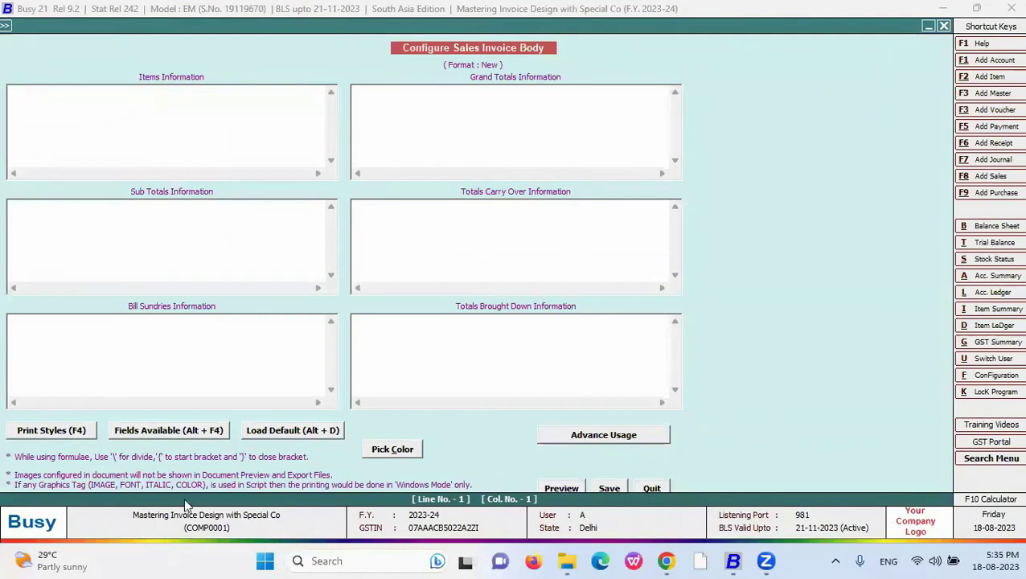
pyautogui.click(195, 439)
pyautogui.doubleClick(738, 89)
pyautogui.click(768, 102)
pyautogui.press('Return')
pyautogui.click(52, 90)
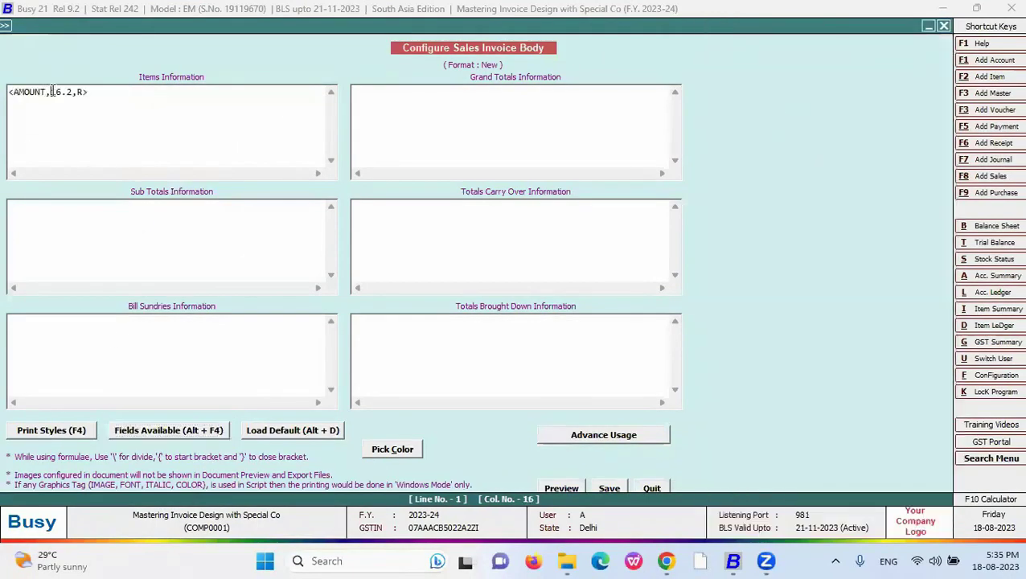
pyautogui.write('#NZB')
pyautogui.click(609, 488)
pyautogui.press('Escape')
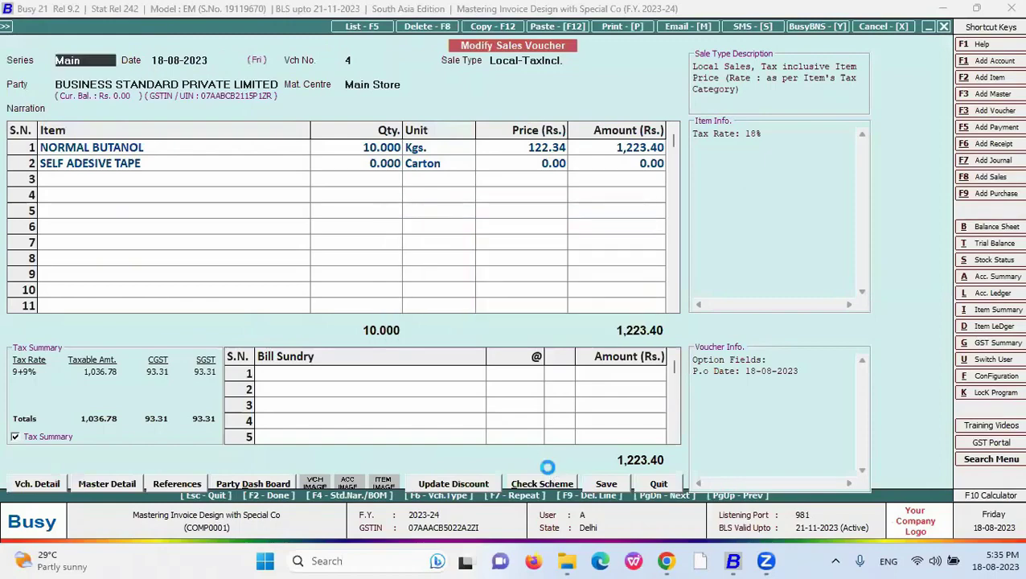
# - Preview the New-format invoice and check the row amounts, 1,223.40 and zero
pyautogui.press('Down')
pyautogui.press('Down')
pyautogui.press('Down')
pyautogui.press('Return')
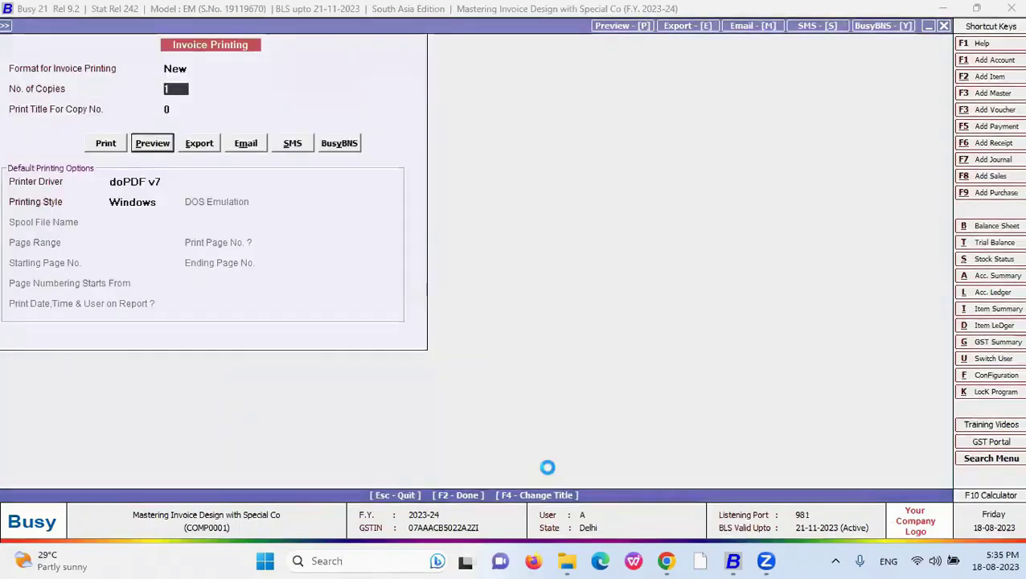
pyautogui.hotkey('alt', 'v')
pyautogui.scroll(-4, 687, 291)
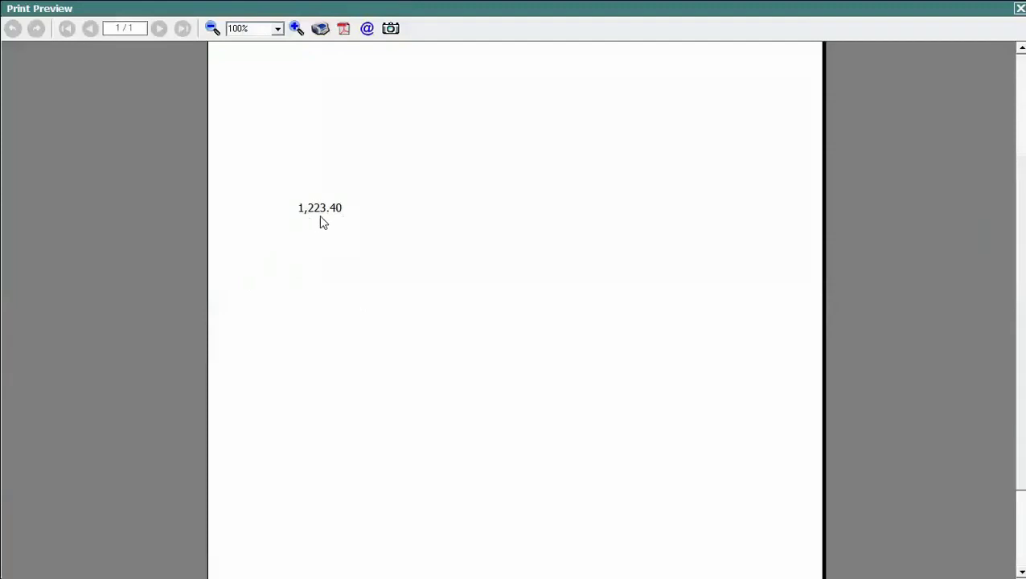
pyautogui.press('Escape')
pyautogui.click(655, 149)
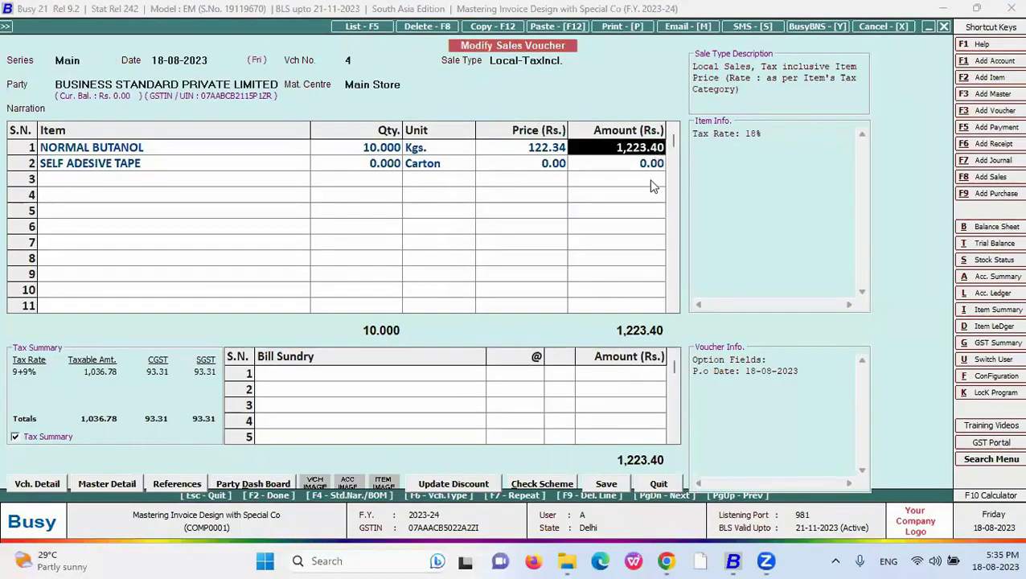
pyautogui.click(646, 164)
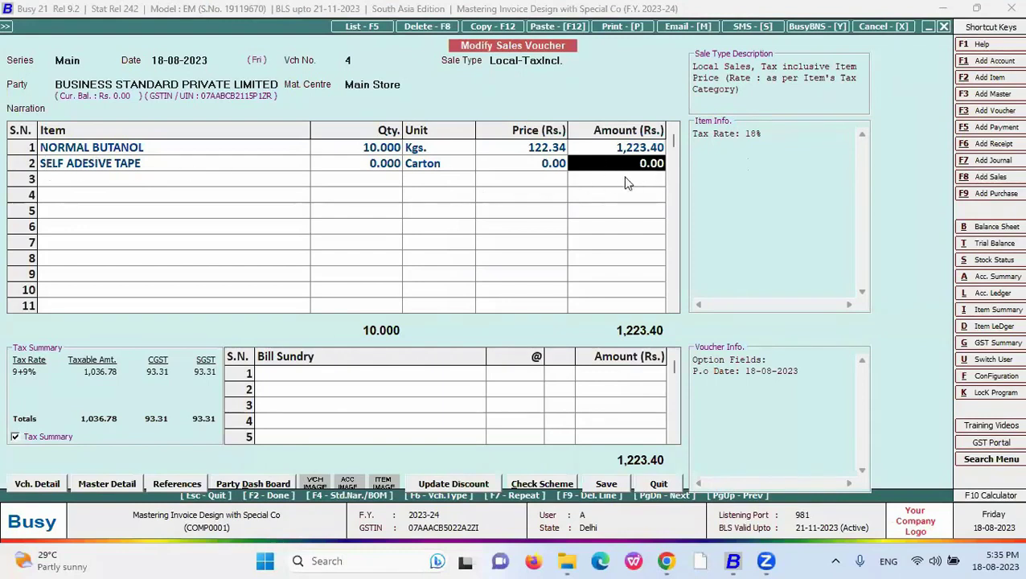
# - Preview the voucher in the New format again, confirming only 1,223.40 prints
pyautogui.hotkey('alt', 'p')
pyautogui.press('Return')
pyautogui.press('Down')
pyautogui.press('Down')
pyautogui.press('Down')
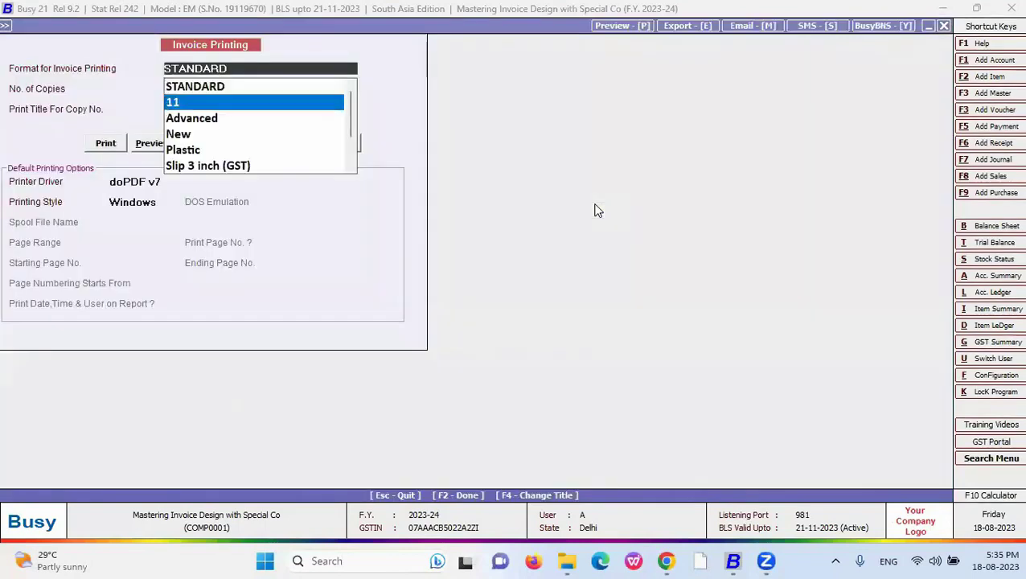
pyautogui.press('Return')
pyautogui.hotkey('alt', 'p')
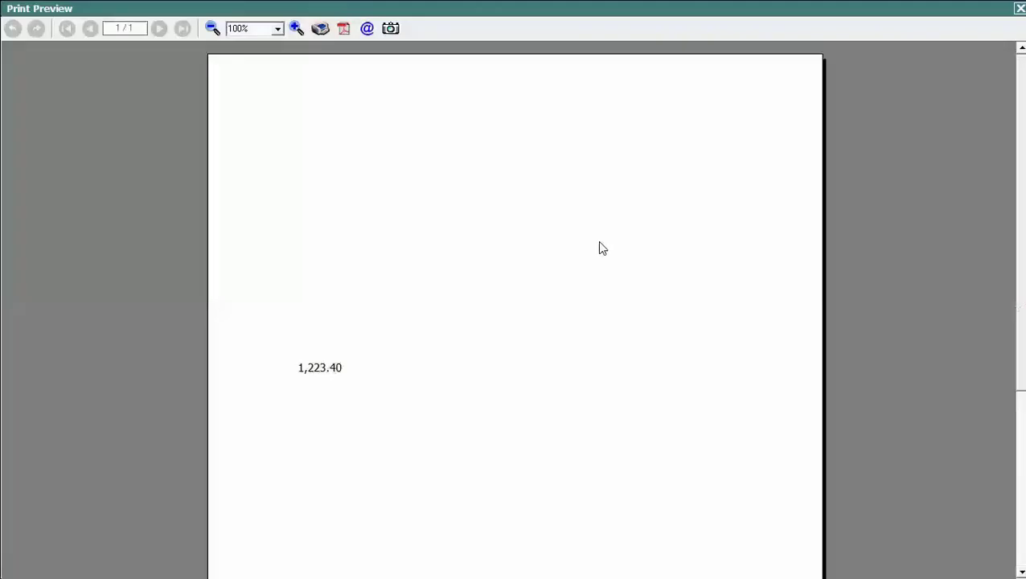
pyautogui.scroll(-3, 838, 242)
pyautogui.press('Escape')
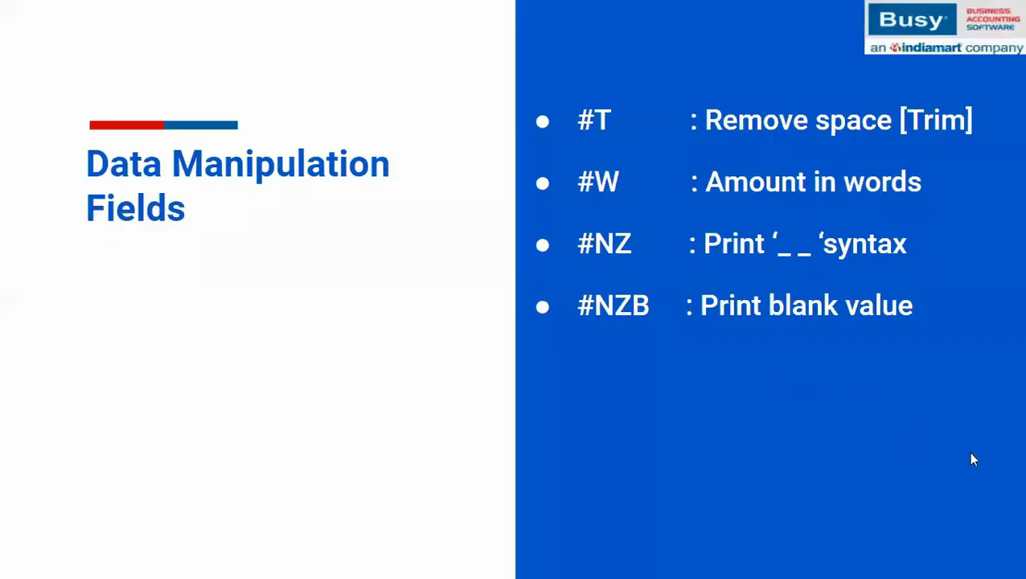
# - Reveal the #RL lower and #RU upper round-off bullets on the slide, then return to Busy 21
pyautogui.click(970, 456)
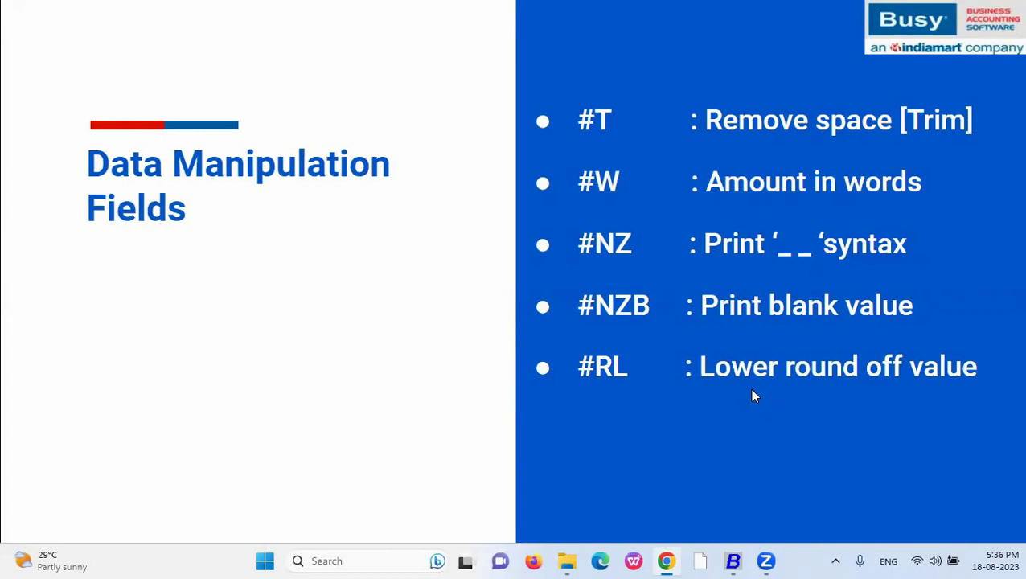
pyautogui.click(752, 390)
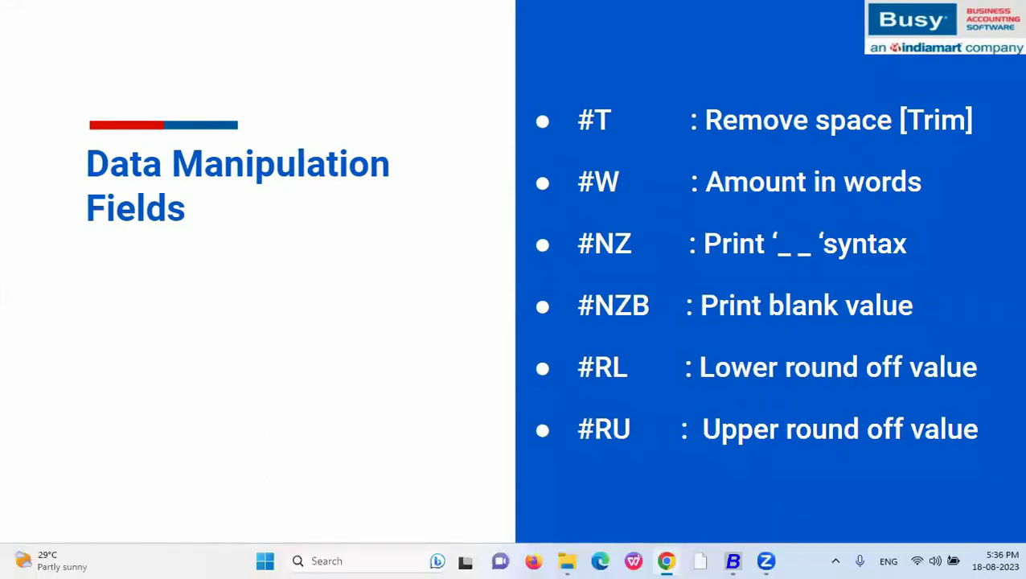
pyautogui.hotkey('alt', 'Tab')
pyautogui.hotkey('alt', 'Tab')
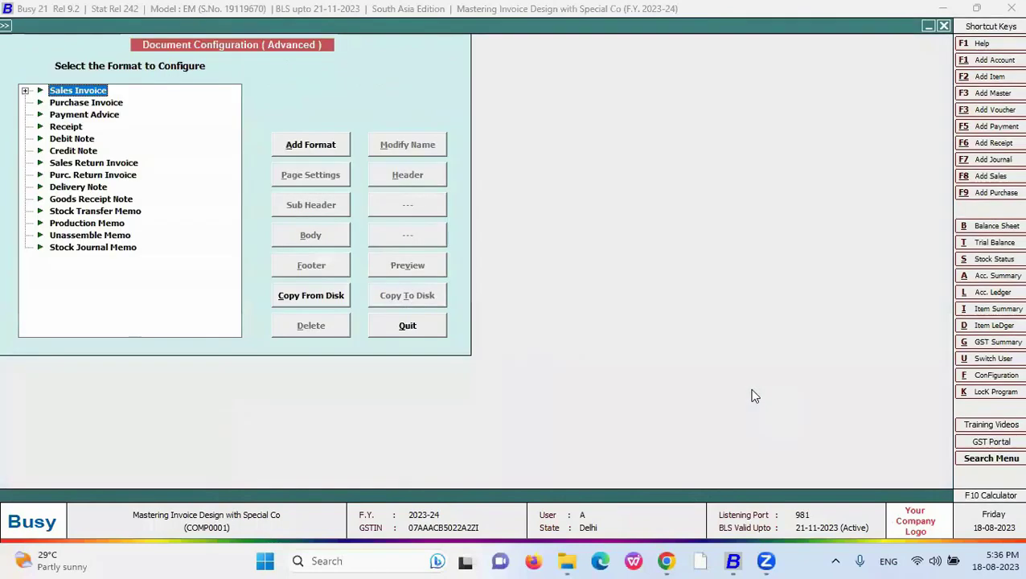
# - Change the New format's amount code to <AMOUNT,#RL16.2,R> and save it
pyautogui.press('Right')
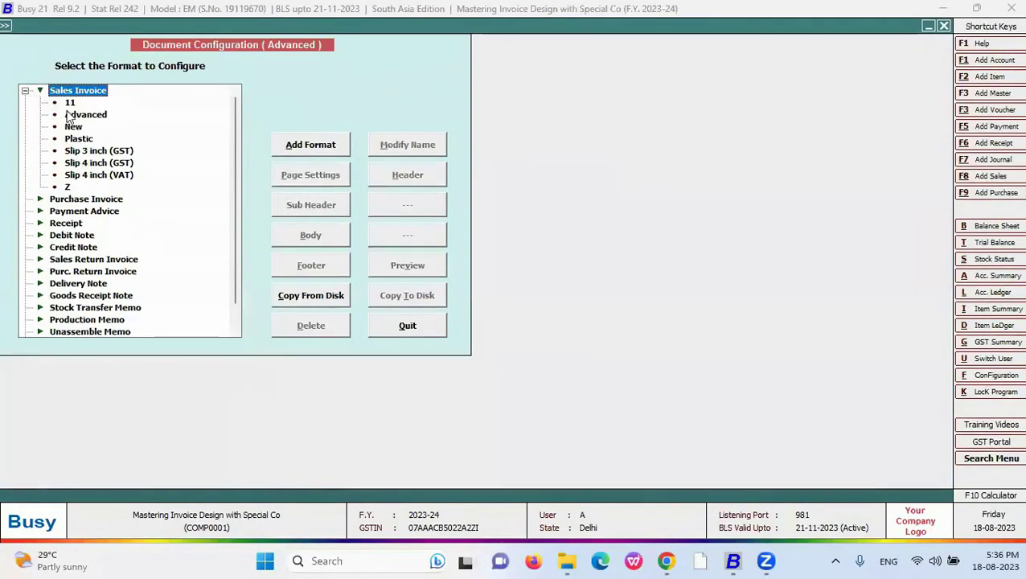
pyautogui.click(72, 127)
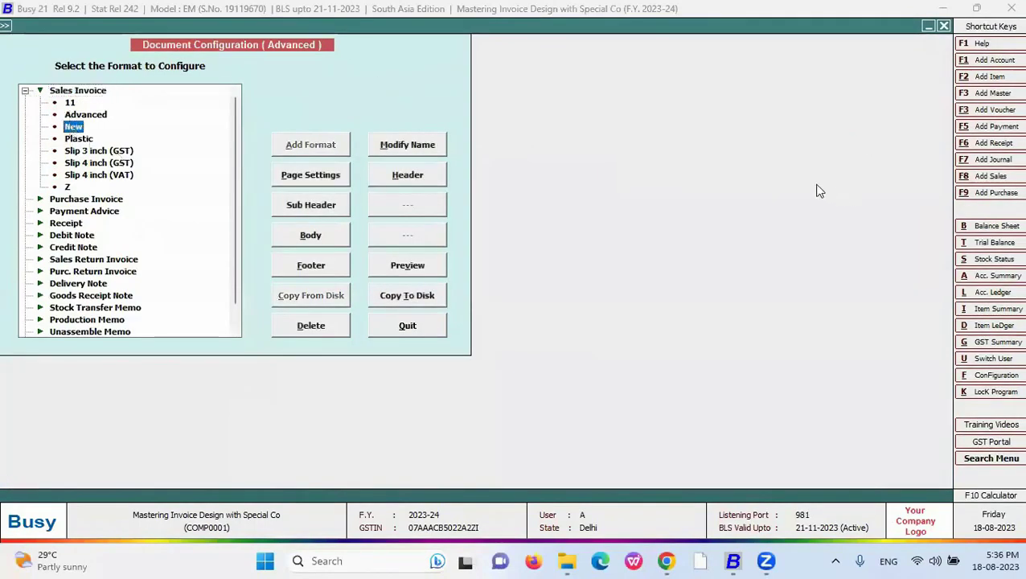
pyautogui.click(337, 244)
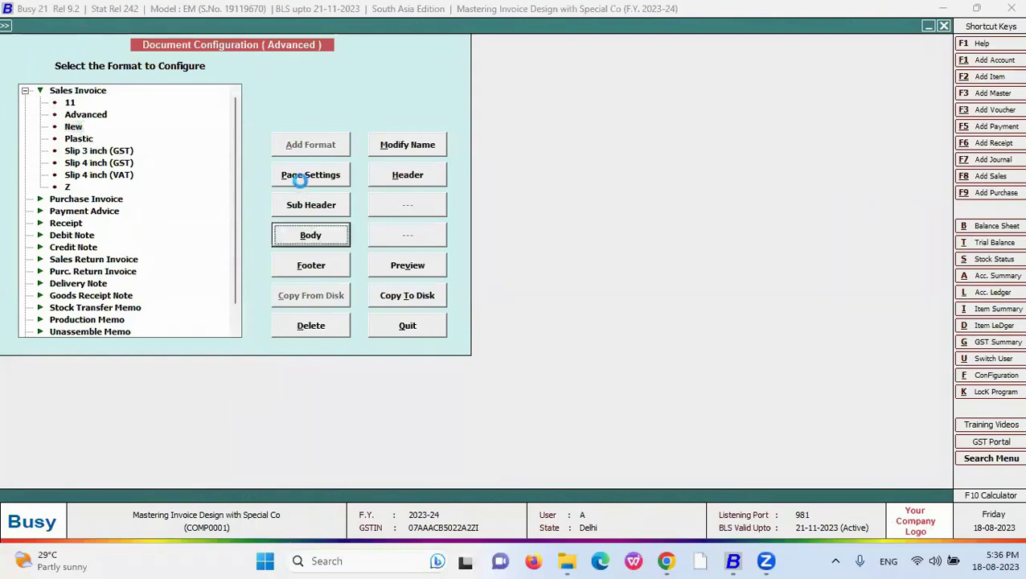
pyautogui.click(72, 91)
pyautogui.press('BackSpace')
pyautogui.press('BackSpace')
pyautogui.press('BackSpace')
pyautogui.write('RL16.2,R>')
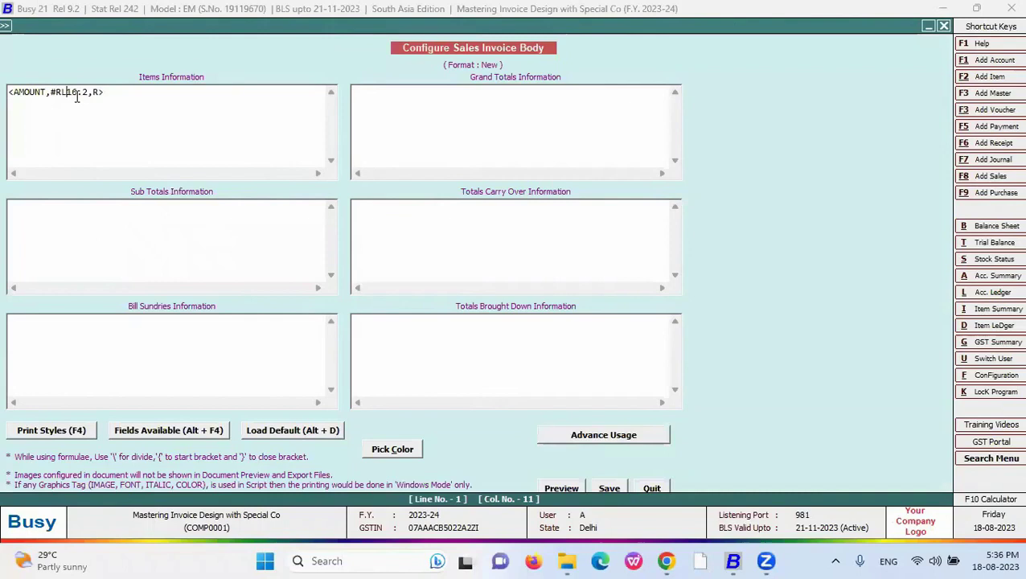
pyautogui.click(609, 487)
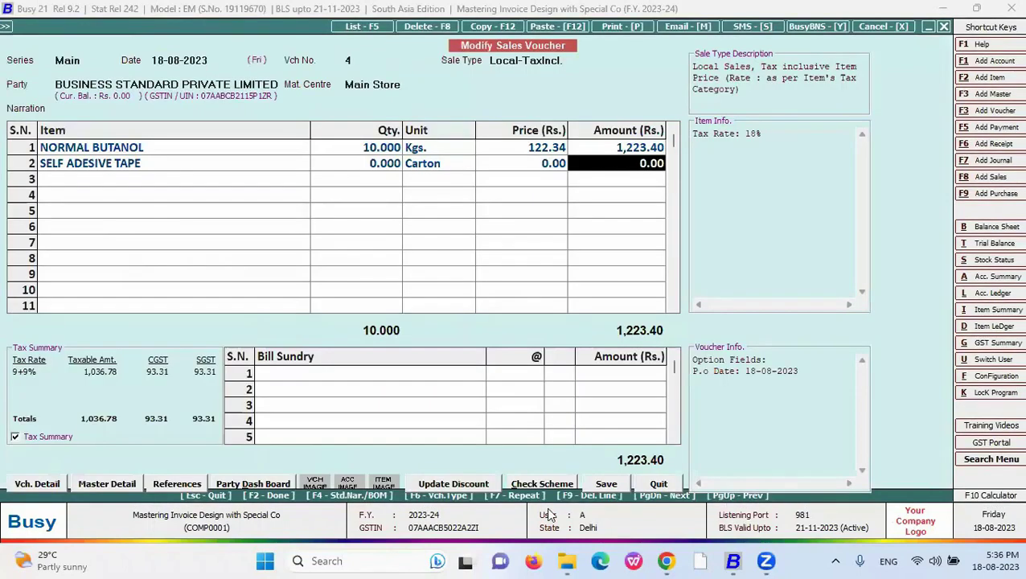
# - Preview the New-format invoice, which rounds 1,223.40 down to 1,223.00
pyautogui.press('Down')
pyautogui.press('Down')
pyautogui.press('Down')
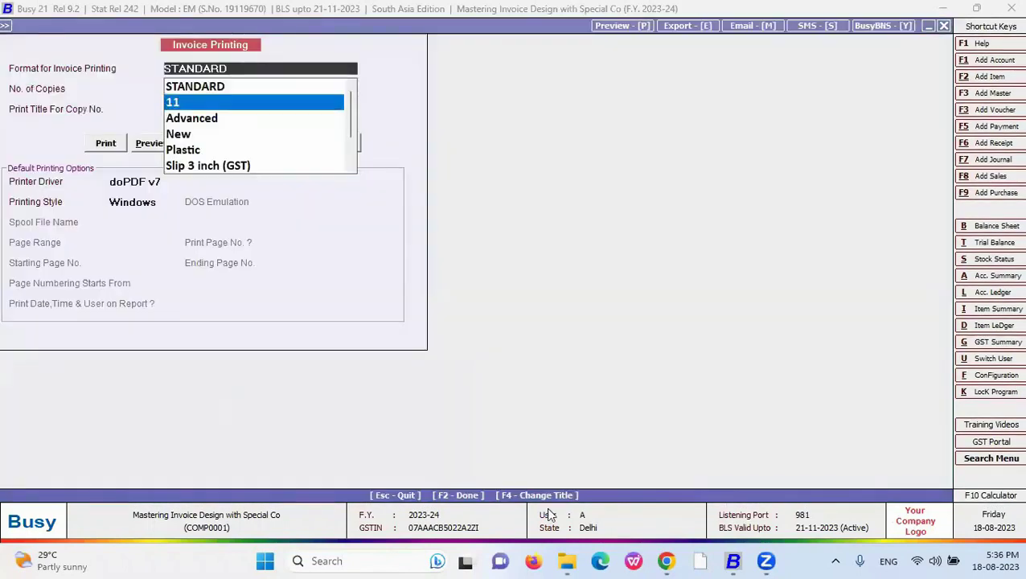
pyautogui.press('Return')
pyautogui.press('Return')
pyautogui.scroll(-3, 326, 158)
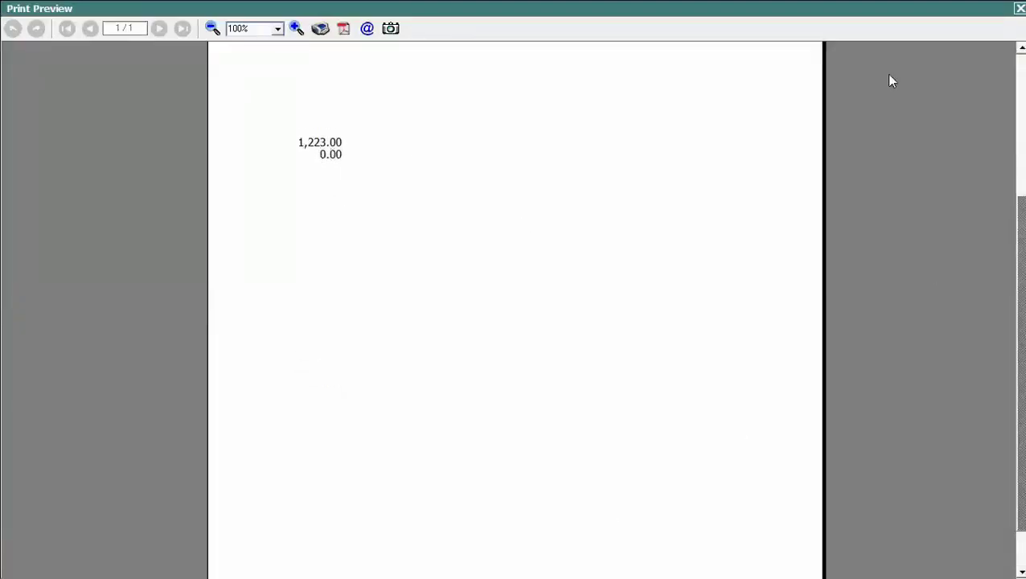
pyautogui.click(1020, 8)
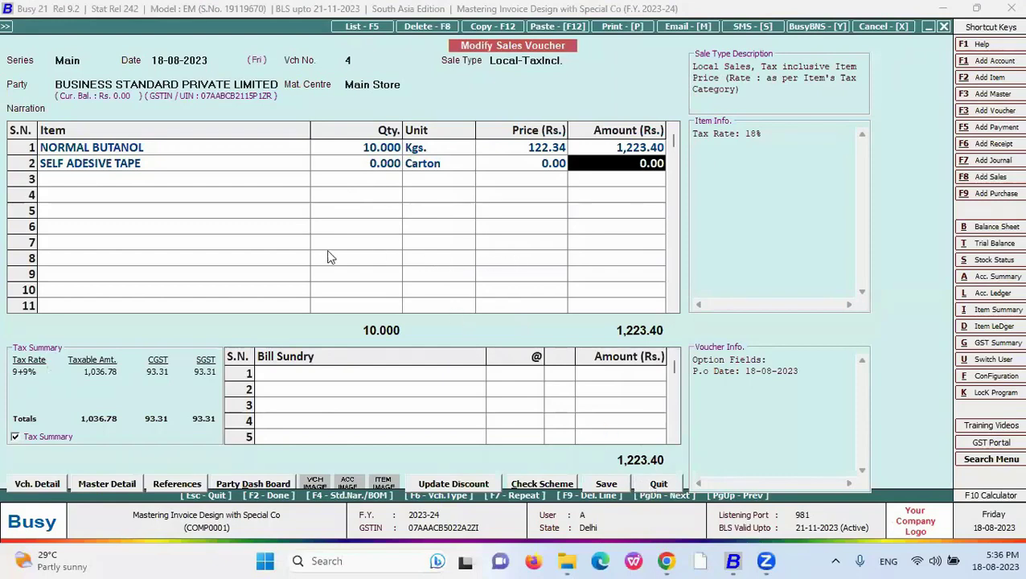
# - Switch the New format's AMOUNT code from #RL to #RU and save it
pyautogui.hotkey('alt', 'F2')
pyautogui.press('Escape')
pyautogui.hotkey('ctrl', 'Tab')
pyautogui.click(25, 91)
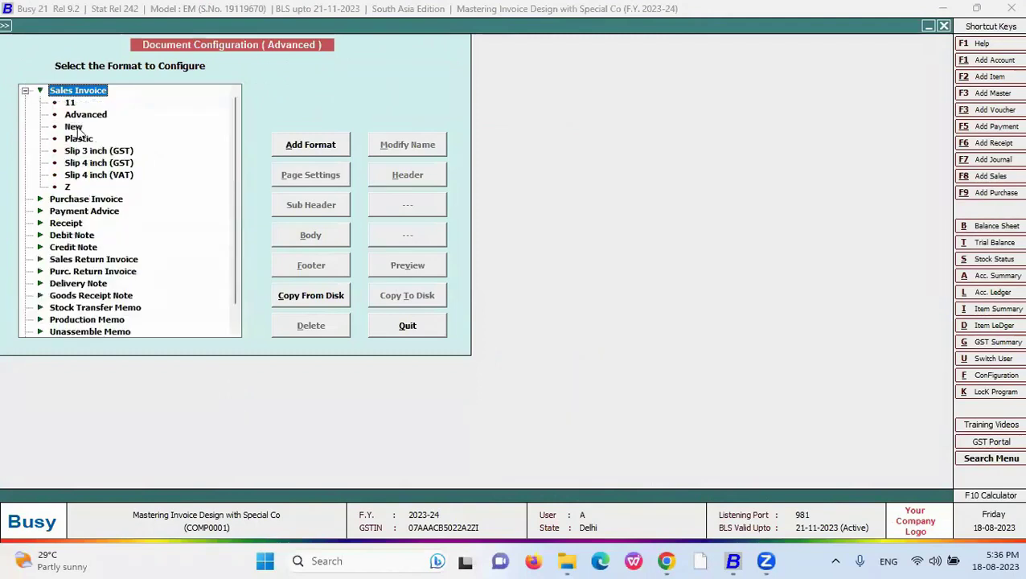
pyautogui.click(75, 127)
pyautogui.click(326, 237)
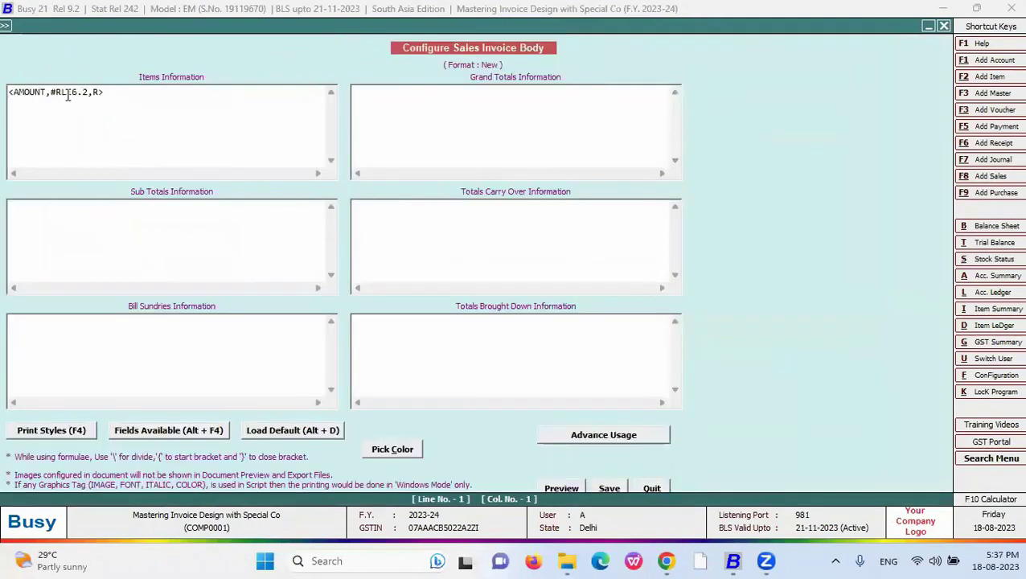
pyautogui.click(62, 93)
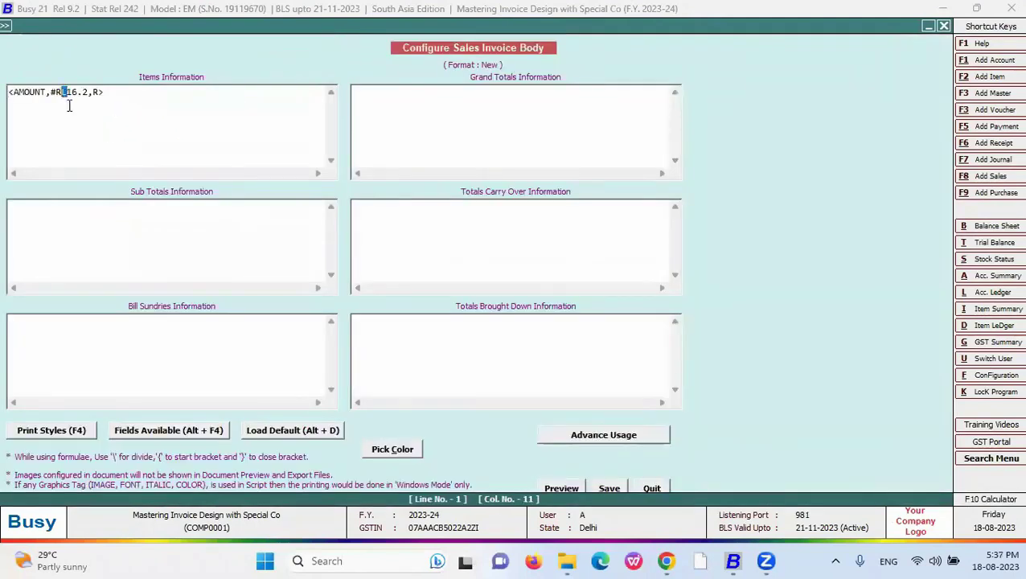
pyautogui.press('Escape')
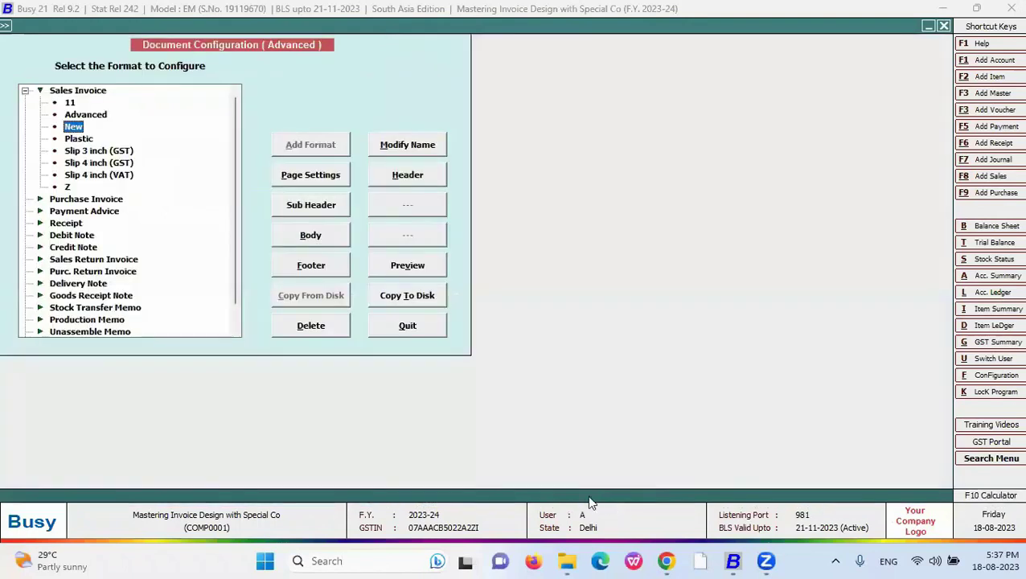
pyautogui.press('Escape')
# - Preview the New-format invoice, which rounds the amount up to 1,224.00
pyautogui.hotkey('alt', 'p')
pyautogui.press('Down')
pyautogui.press('Down')
pyautogui.press('Down')
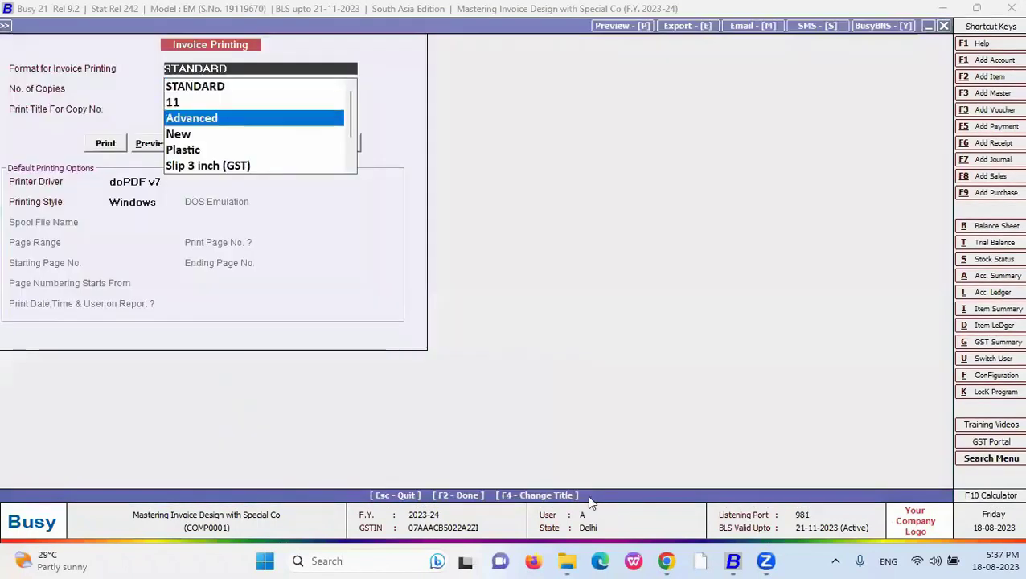
pyautogui.press('Return')
pyautogui.hotkey('alt', 'p')
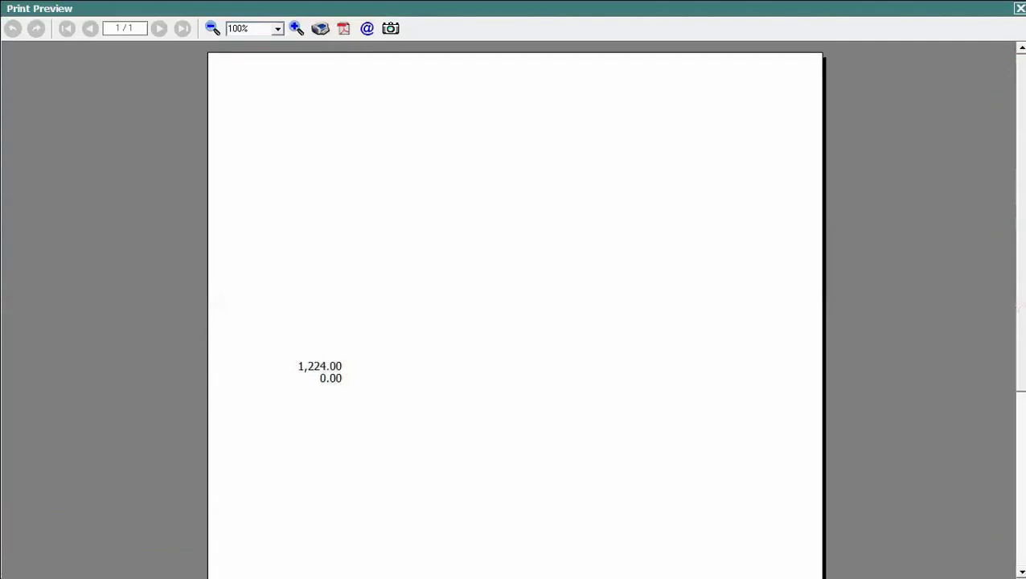
pyautogui.scroll(-3, 448, 245)
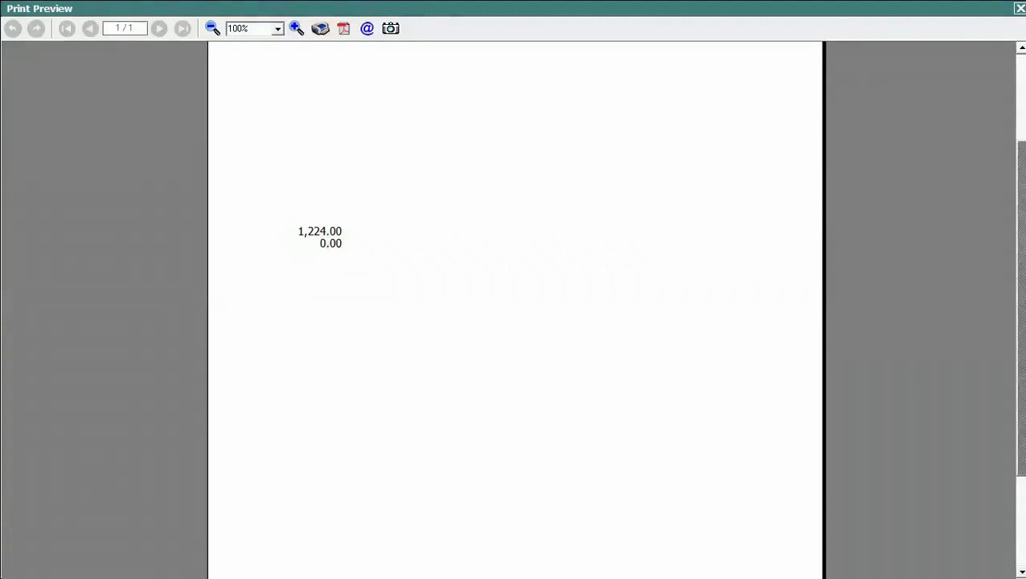
pyautogui.press('Escape')
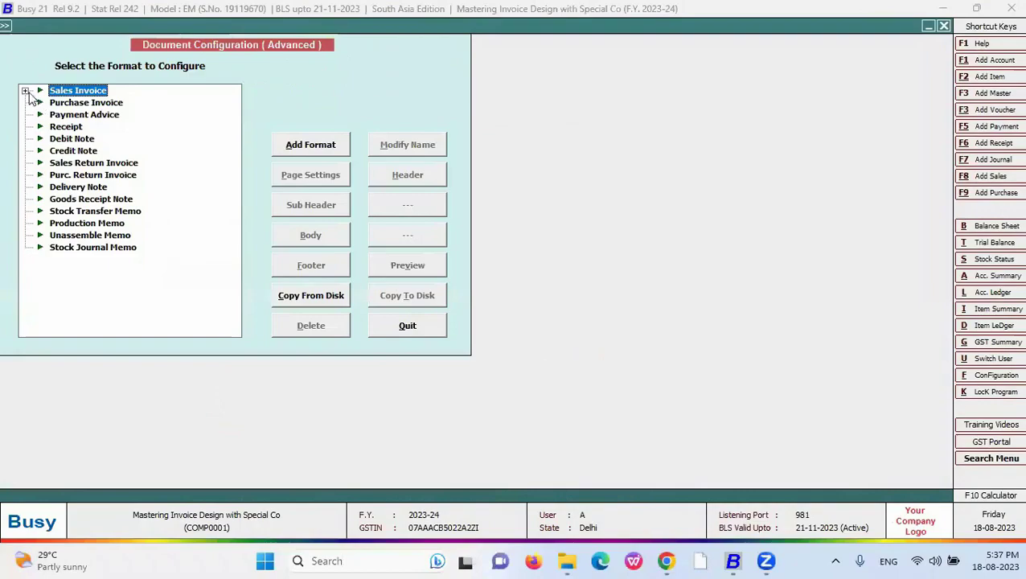
# - Reopen Document Configuration with the New sales invoice format selected
pyautogui.press('Right')
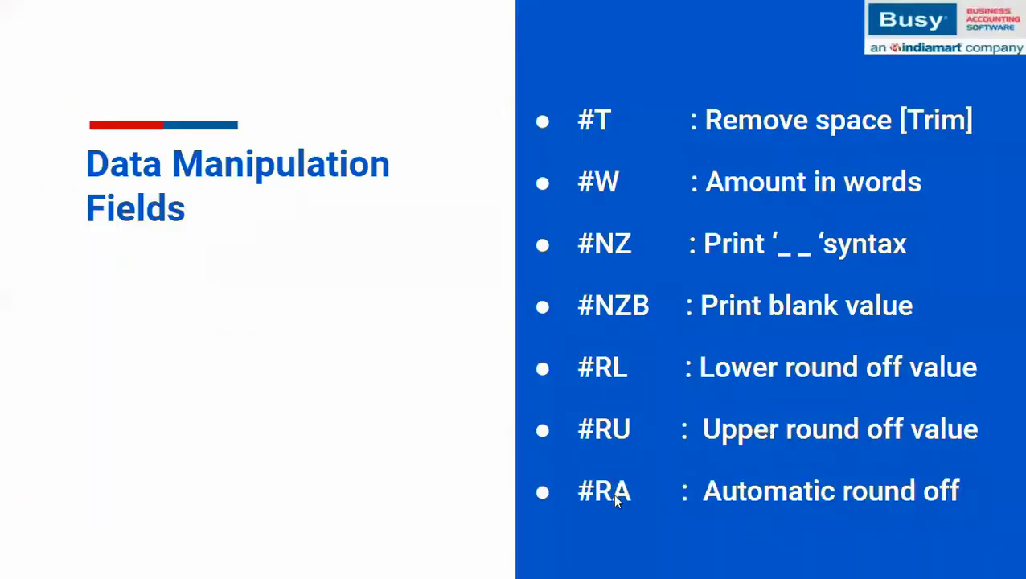
pyautogui.hotkey('alt', 'Tab')
pyautogui.click(74, 127)
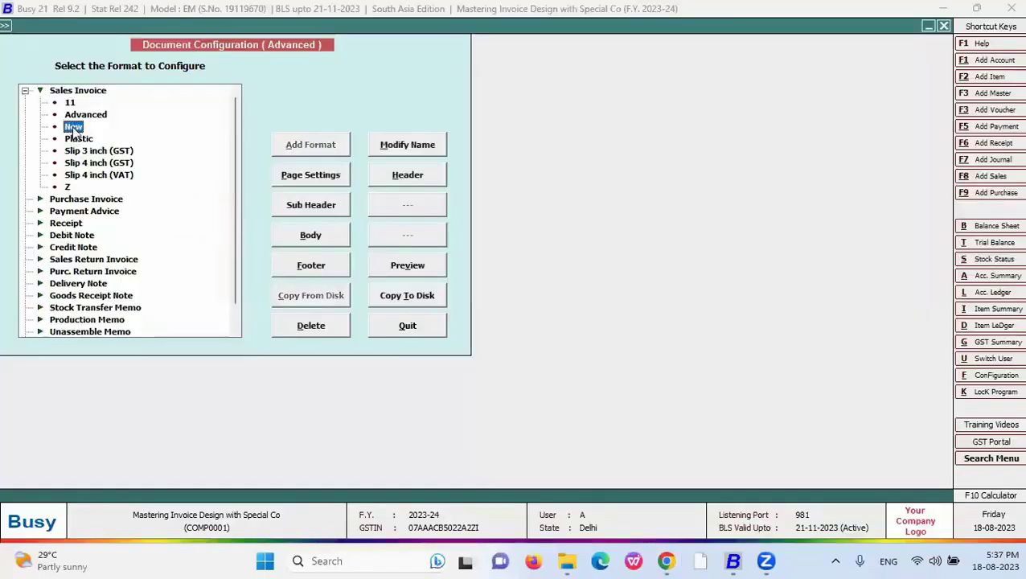
# - Change the AMOUNT round-off code from #RU to #RA and save the body layout
pyautogui.click(310, 236)
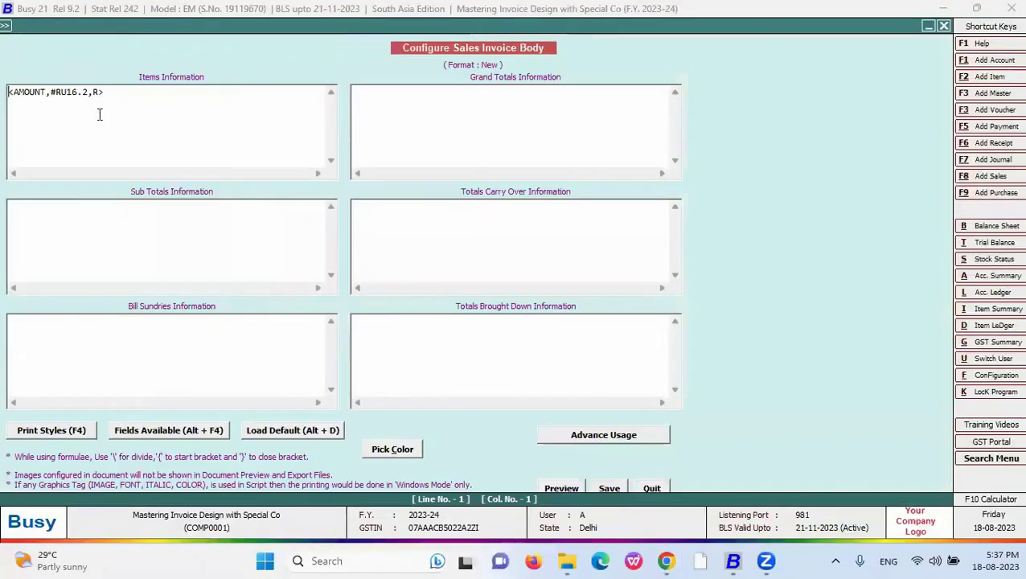
pyautogui.click(64, 92)
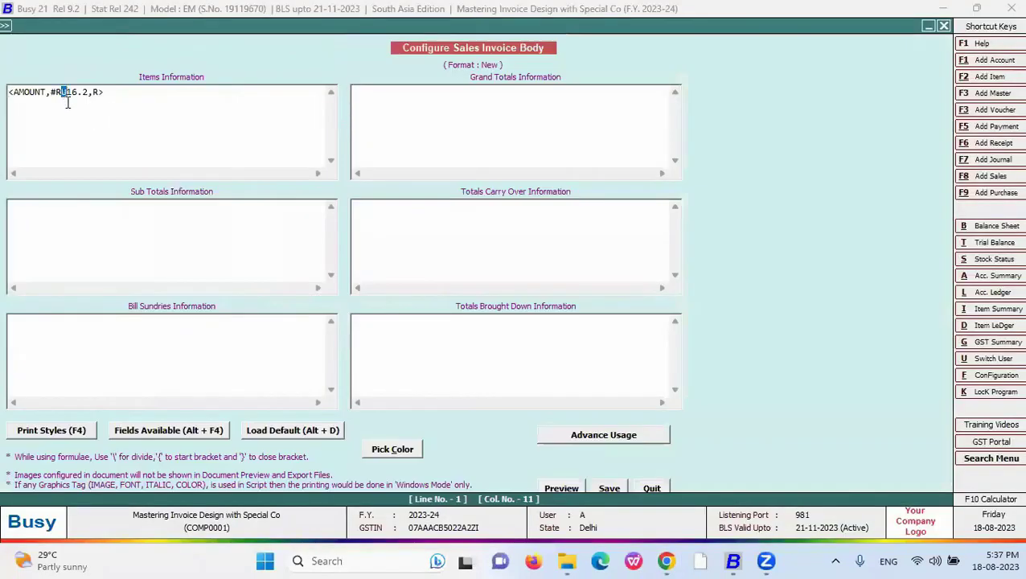
pyautogui.press('Right')
pyautogui.click(609, 488)
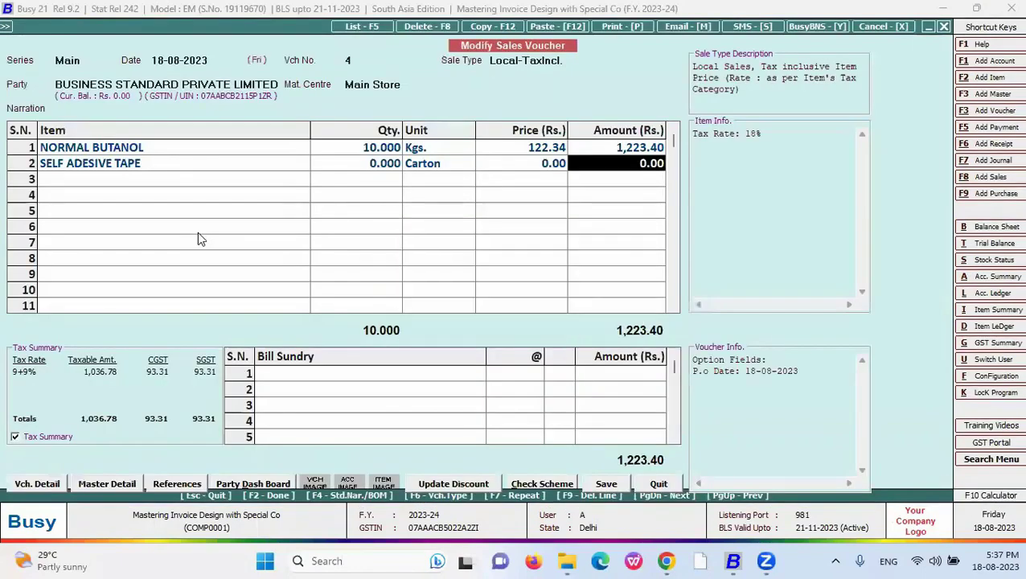
# - Preview the New-format invoice showing 1,223.00, then switch back to the slideshow
pyautogui.hotkey('alt', 'p')
pyautogui.press('Down')
pyautogui.press('Down')
pyautogui.press('Return')
pyautogui.scroll(-3, 201, 239)
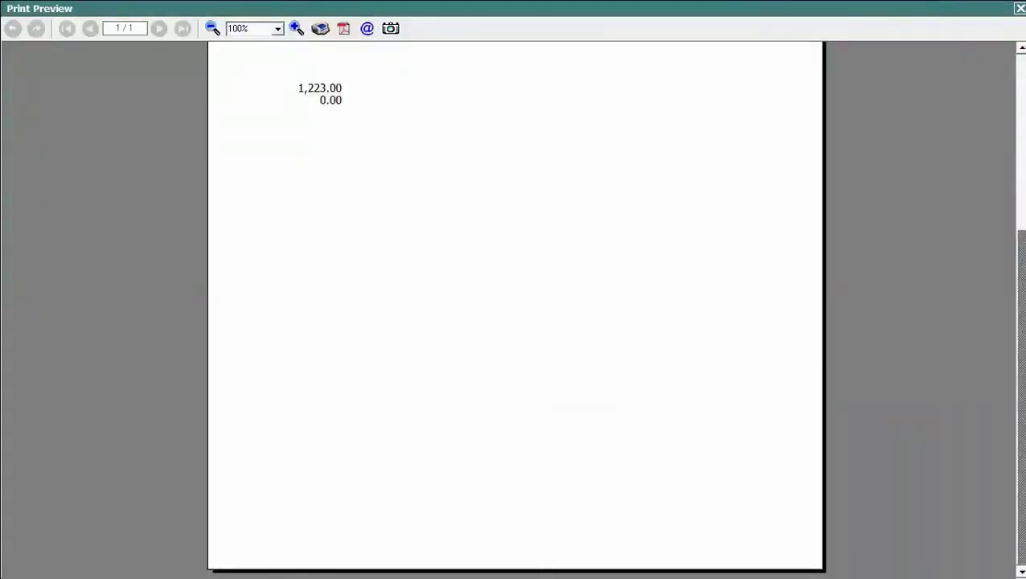
pyautogui.click(1020, 8)
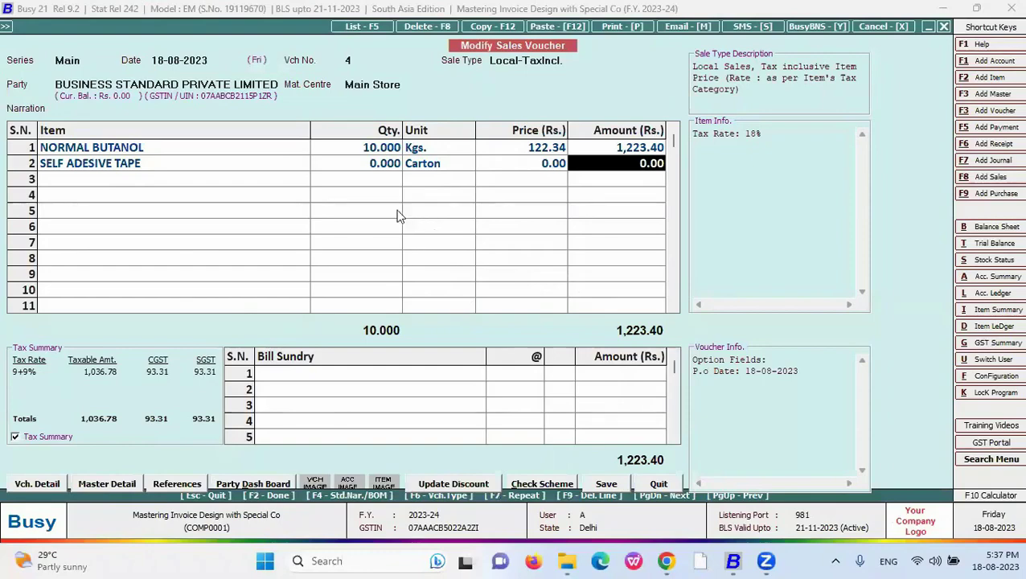
pyautogui.press('super+Tab')
pyautogui.click(355, 206)
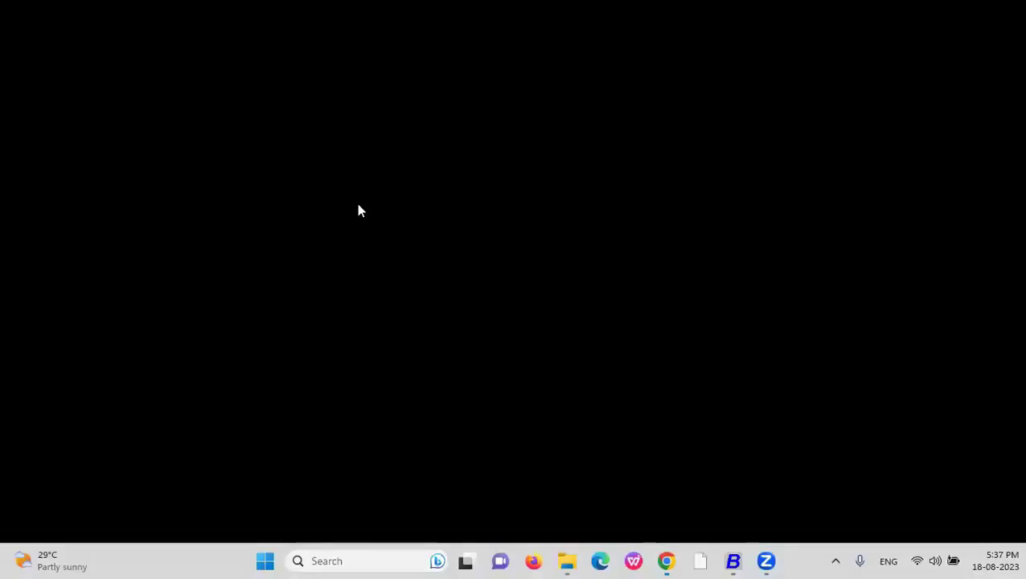
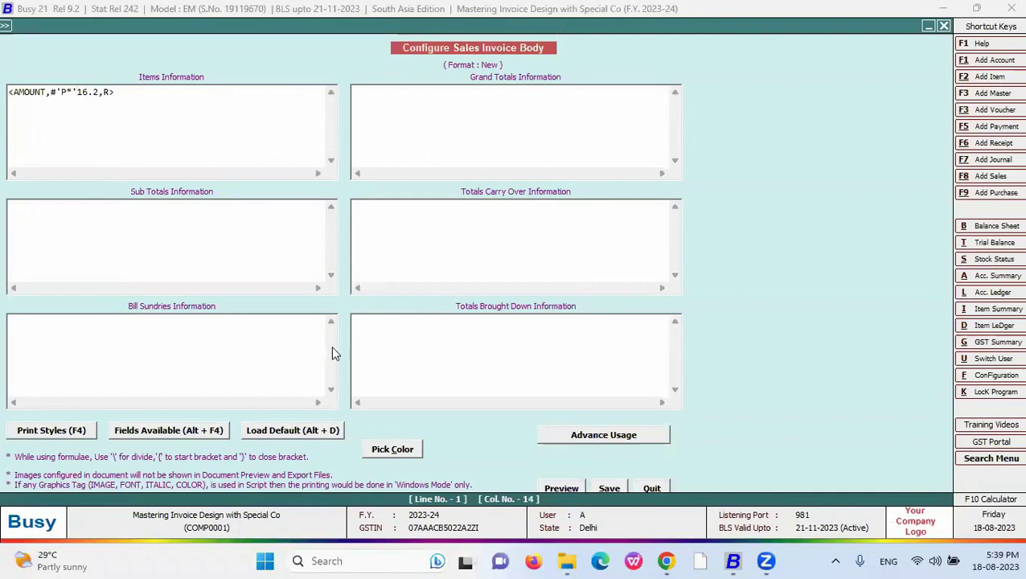
# - Save the body and preview the New-format invoice, showing amounts like ********1,223.40
pyautogui.click(609, 488)
pyautogui.press('Escape')
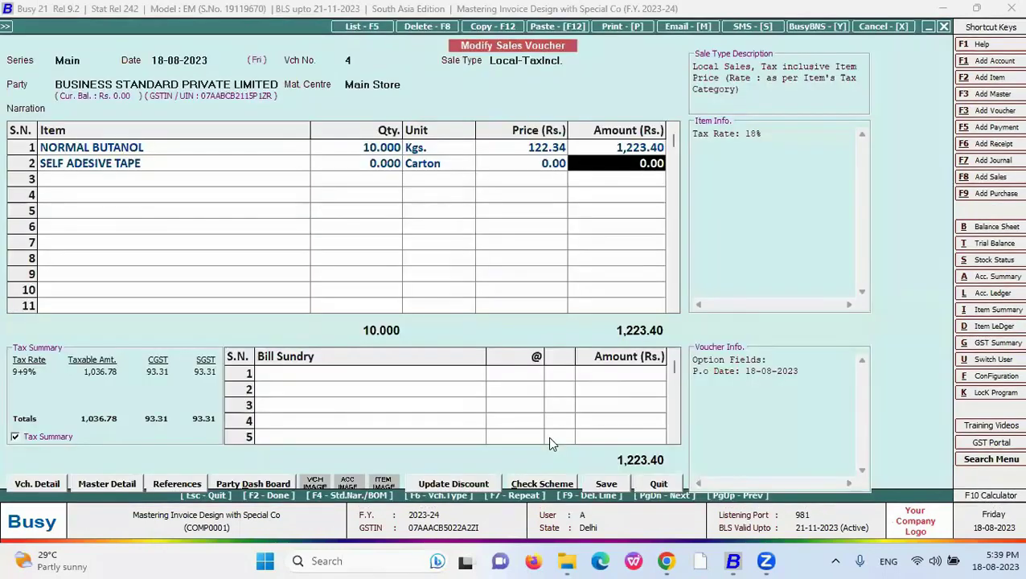
pyautogui.hotkey('alt', 'p')
pyautogui.press('Down')
pyautogui.press('Down')
pyautogui.press('Down')
pyautogui.press('Return')
pyautogui.hotkey('alt', 'p')
pyautogui.scroll(-3, 549, 438)
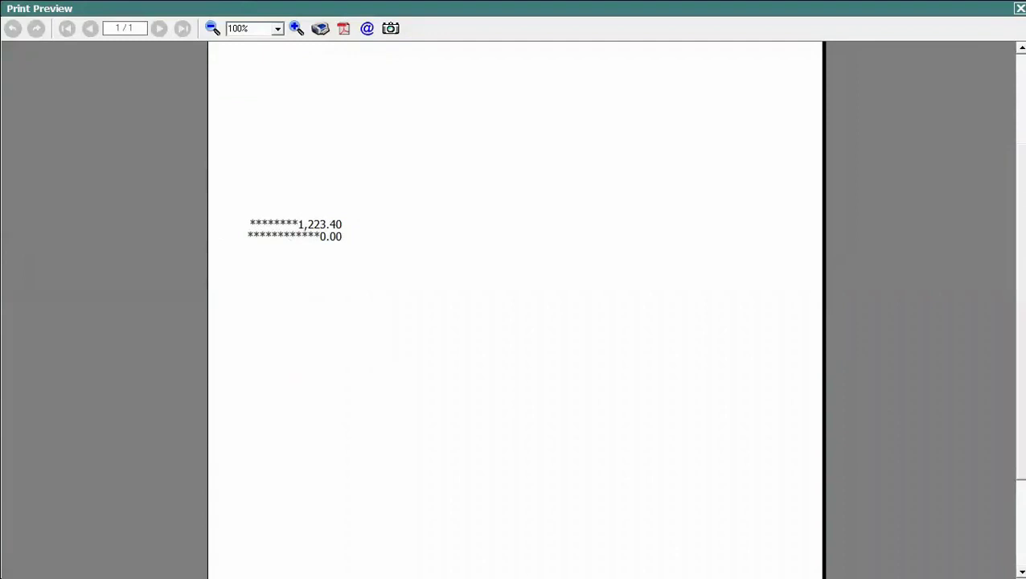
pyautogui.press('Escape')
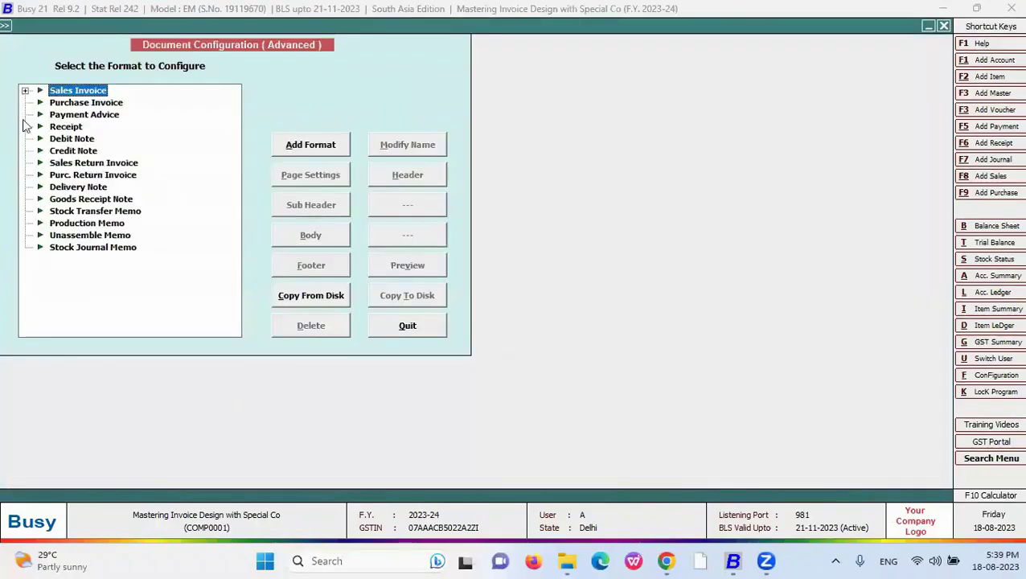
# - Change the New body's amount field to <AMOUNT,#'P*'16.2,L> and save it
pyautogui.click(25, 90)
pyautogui.click(75, 126)
pyautogui.click(310, 235)
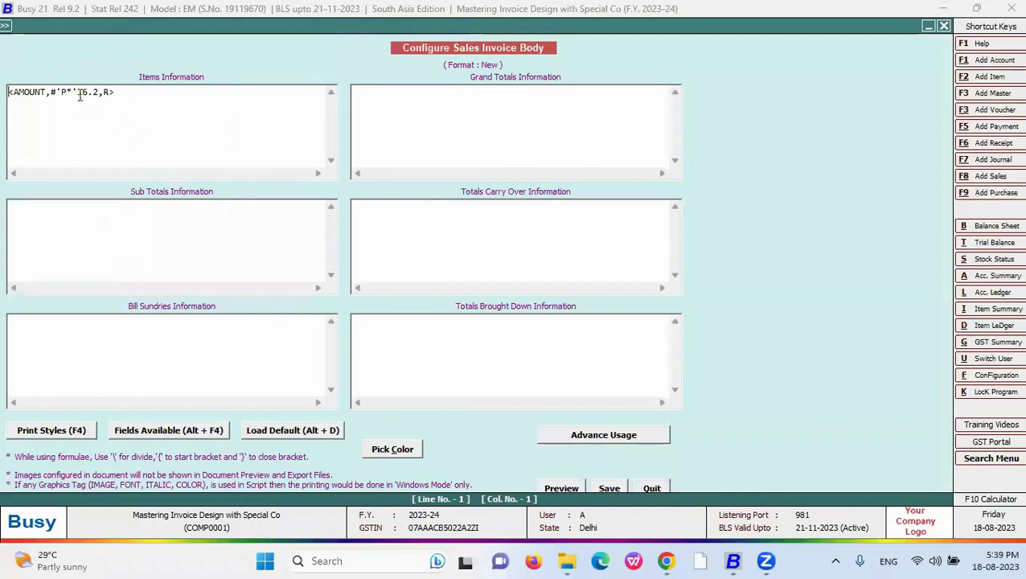
pyautogui.click(106, 93)
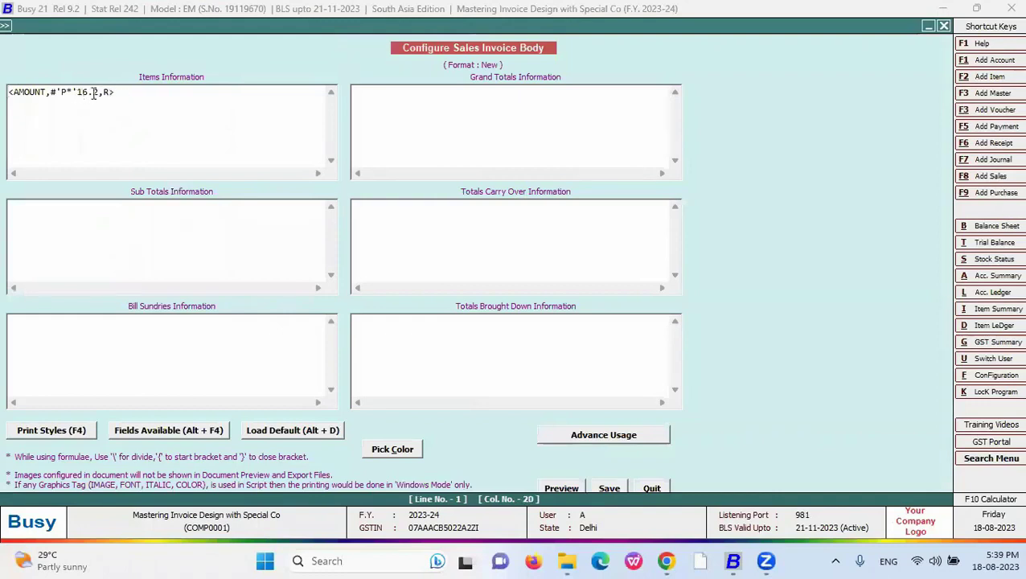
pyautogui.doubleClick(108, 93)
pyautogui.write('L')
pyautogui.click(62, 94)
pyautogui.moveTo(121, 93); pyautogui.dragTo(7, 95)
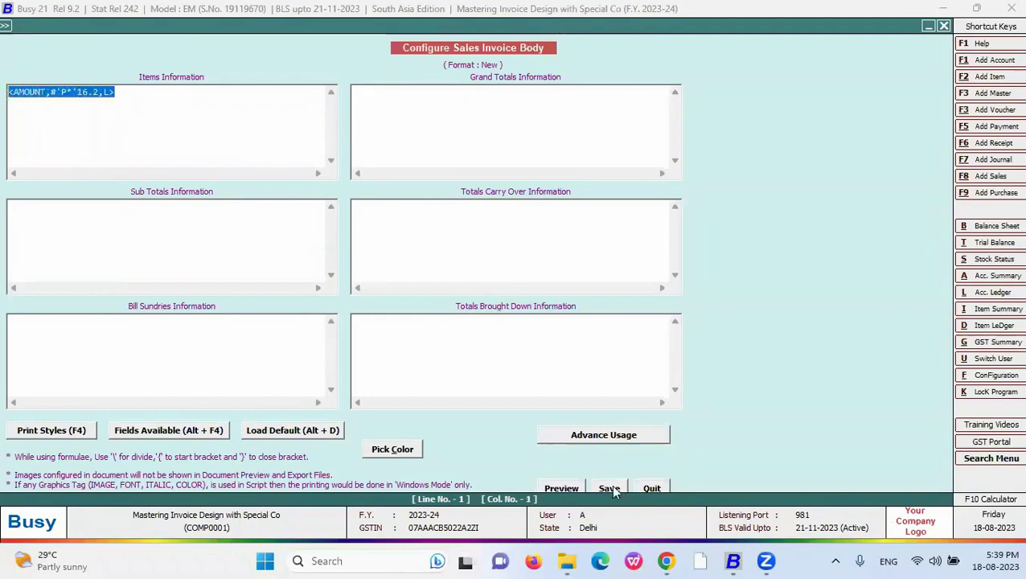
pyautogui.click(609, 488)
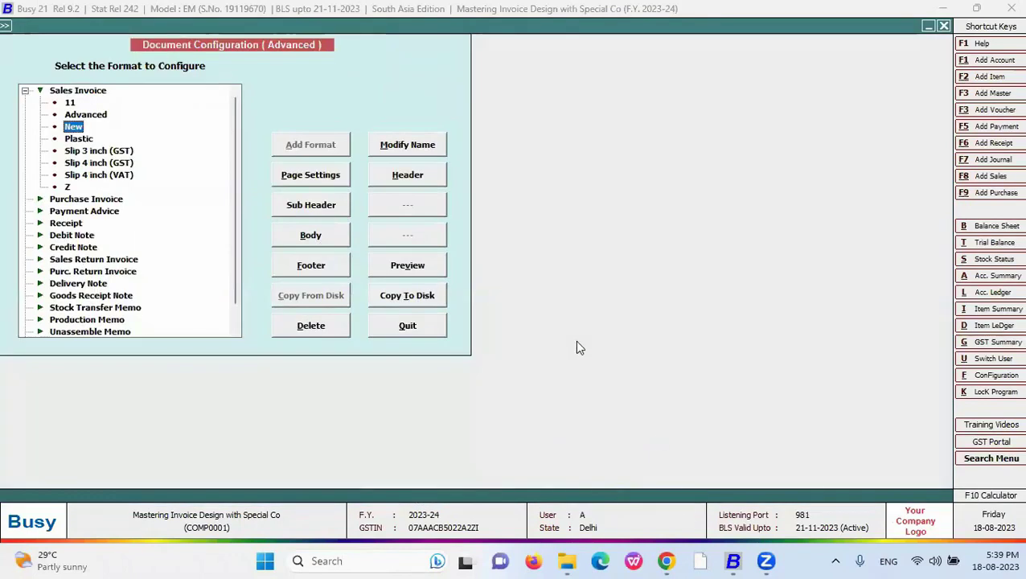
# - Advance the Chrome slide to reveal the #L 'Add line breaks' code, then return to Busy
pyautogui.moveTo(668, 562)
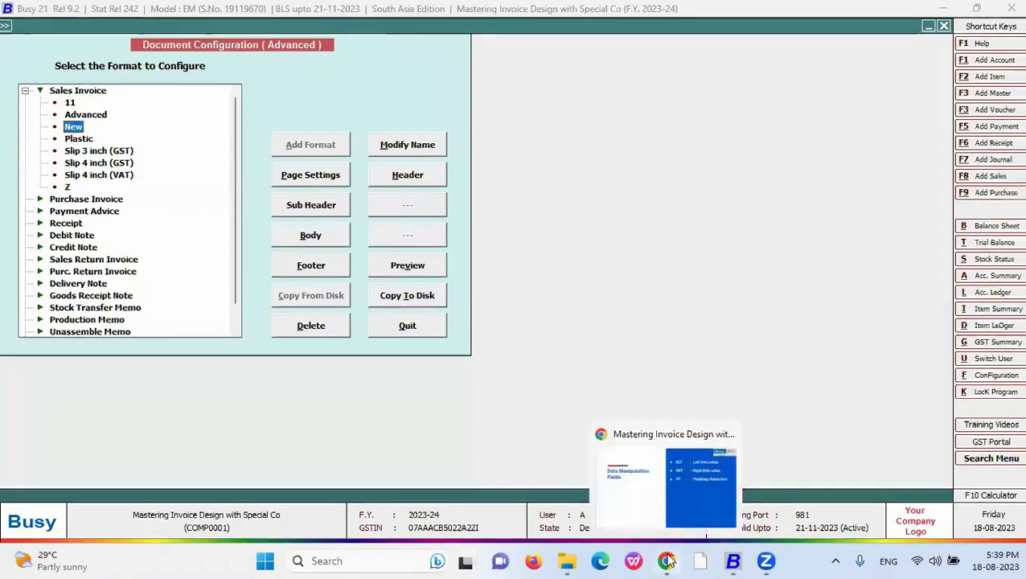
pyautogui.click(680, 486)
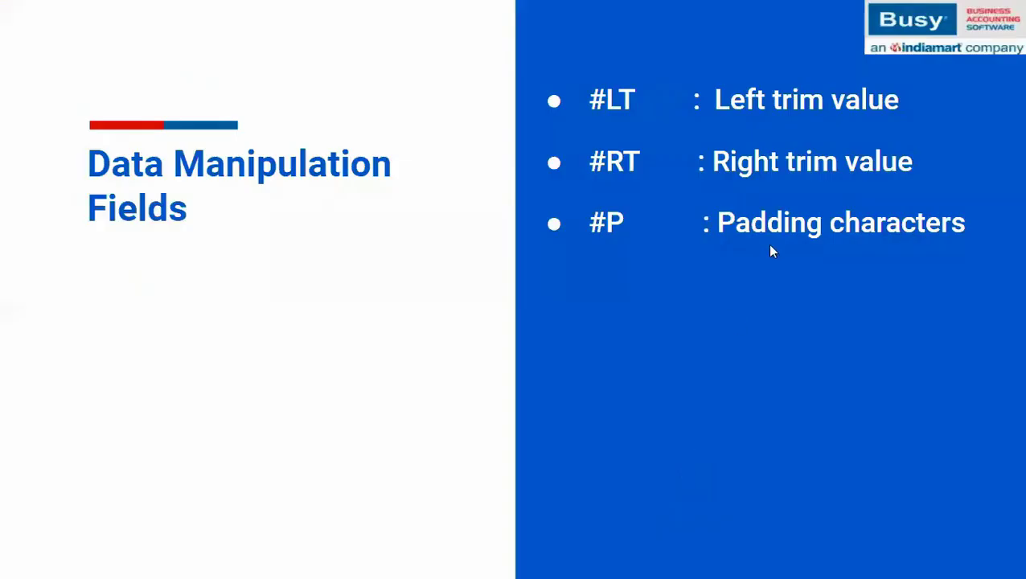
pyautogui.click(768, 247)
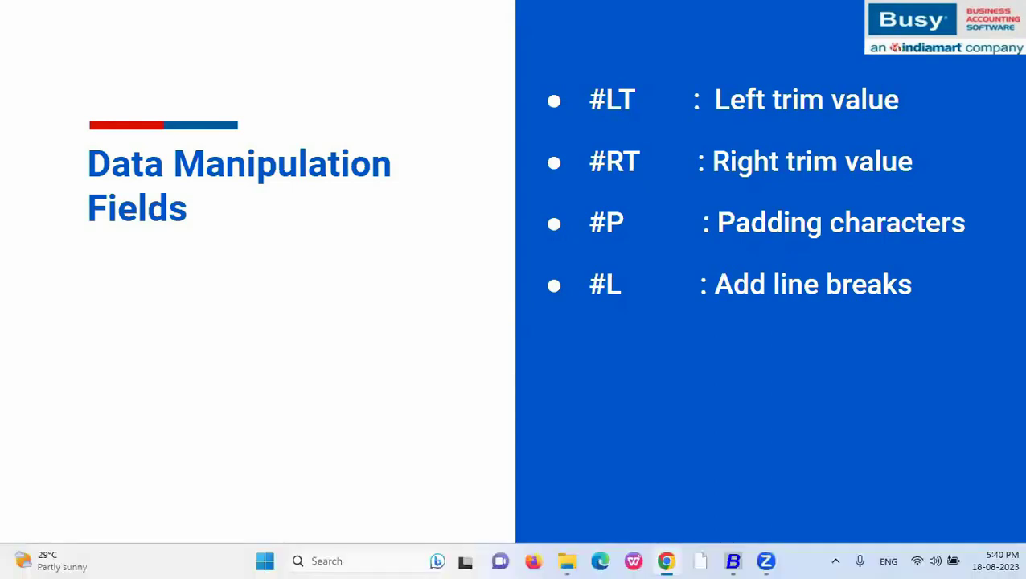
pyautogui.hotkey('alt', 'Tab')
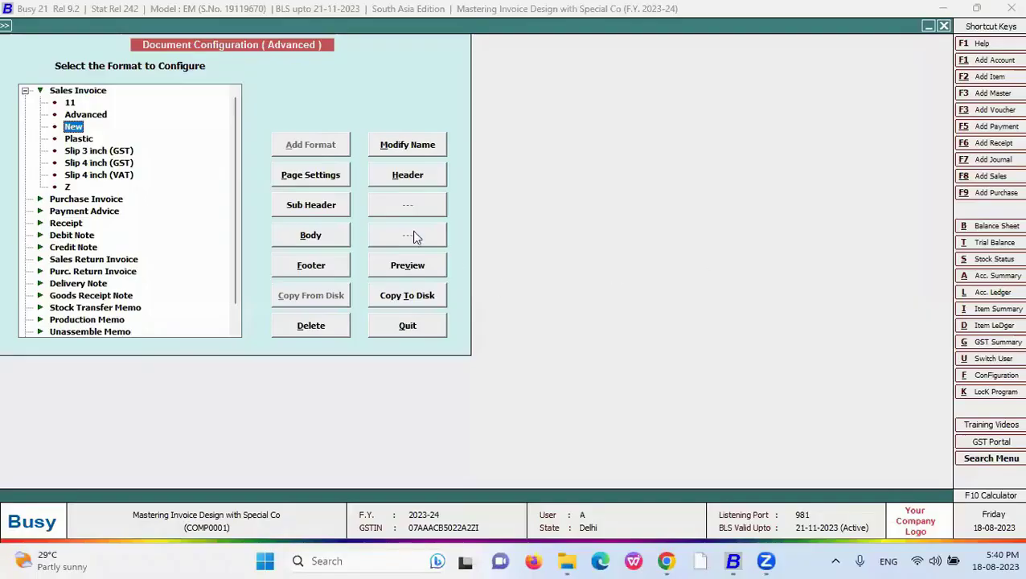
# - Replace the old Items Information line with the ITEM_NAME field from Fields Available
pyautogui.click(345, 235)
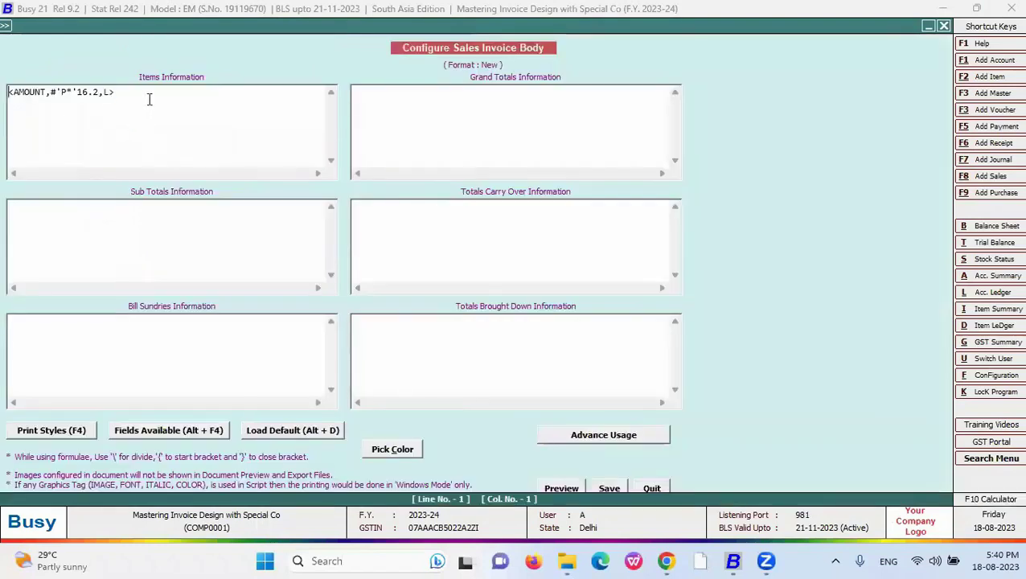
pyautogui.moveTo(150, 99); pyautogui.dragTo(10, 100)
pyautogui.press('BackSpace')
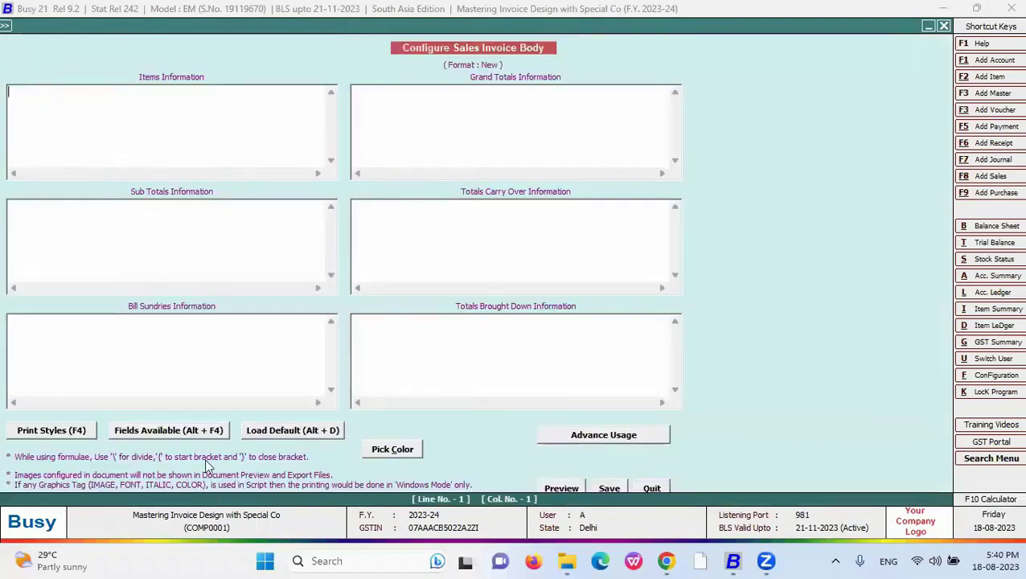
pyautogui.click(197, 429)
pyautogui.doubleClick(732, 63)
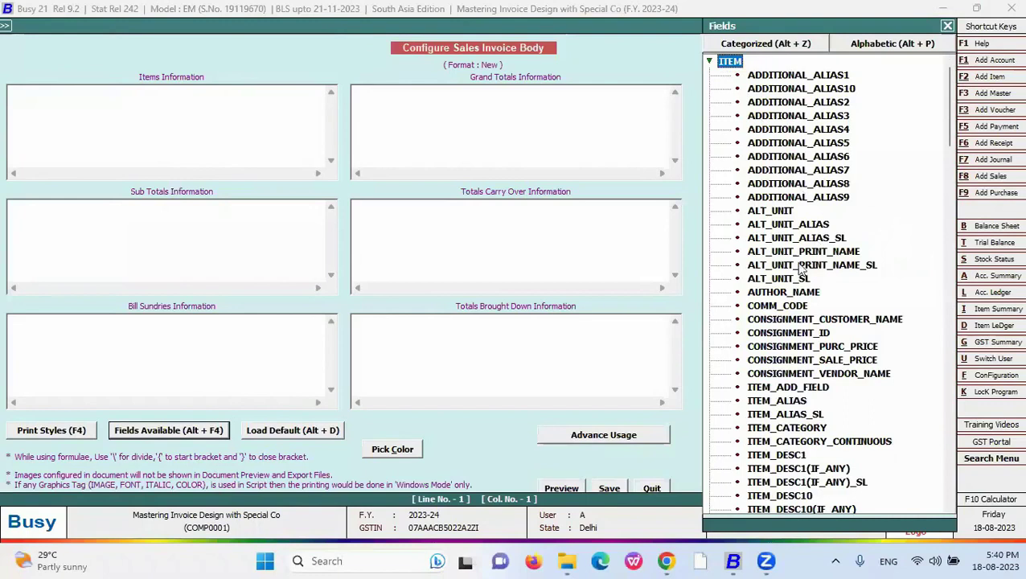
pyautogui.scroll(-17, 825, 438)
pyautogui.scroll(-8, 828, 474)
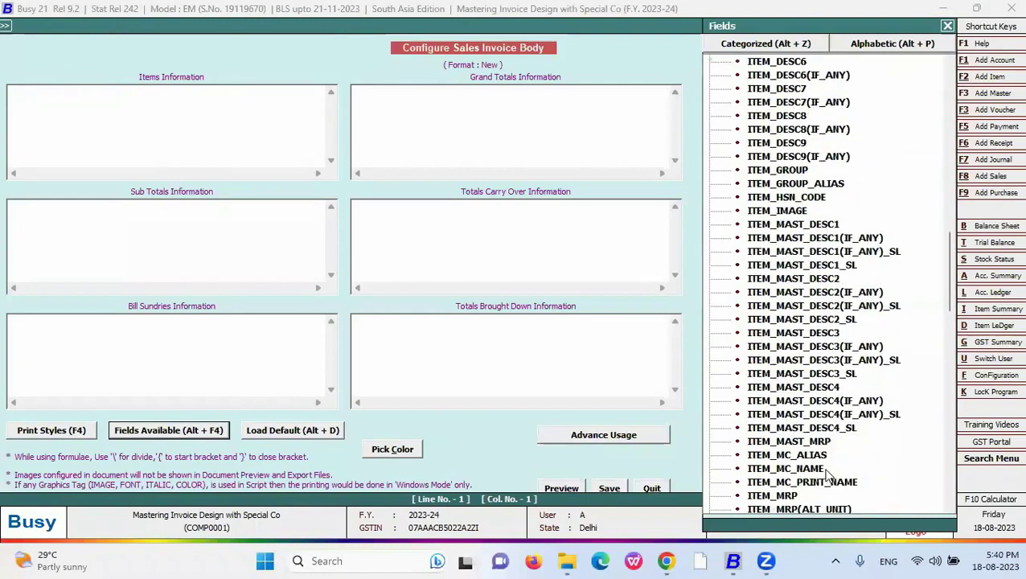
pyautogui.click(797, 443)
pyautogui.doubleClick(796, 442)
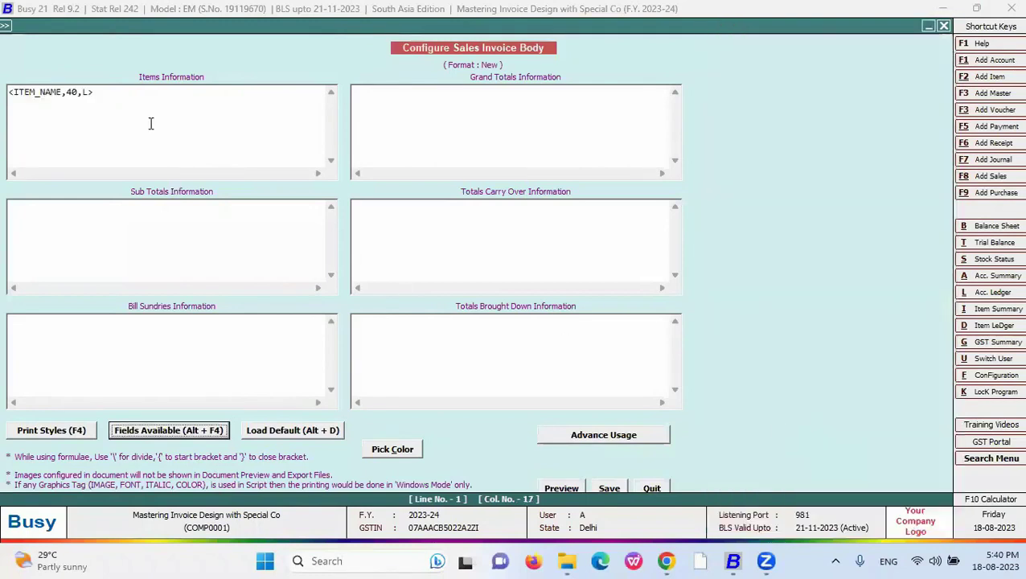
# - Set ITEM_NAME's width to 20 and paste a duplicate of the line below it
pyautogui.doubleClick(72, 92)
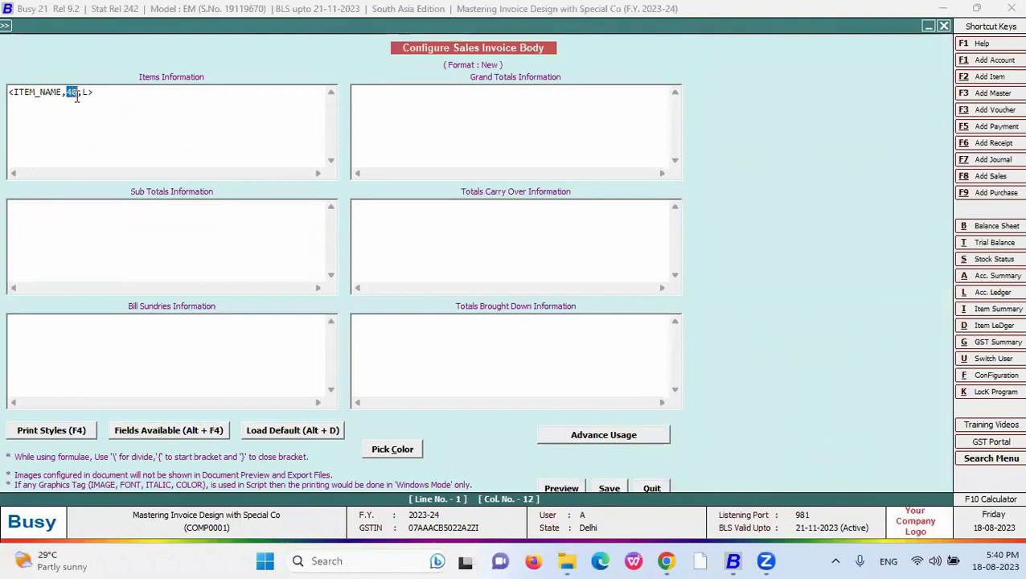
pyautogui.click(78, 92)
pyautogui.moveTo(78, 92); pyautogui.dragTo(9, 95)
pyautogui.hotkey('ctrl', 'c')
pyautogui.write('20')
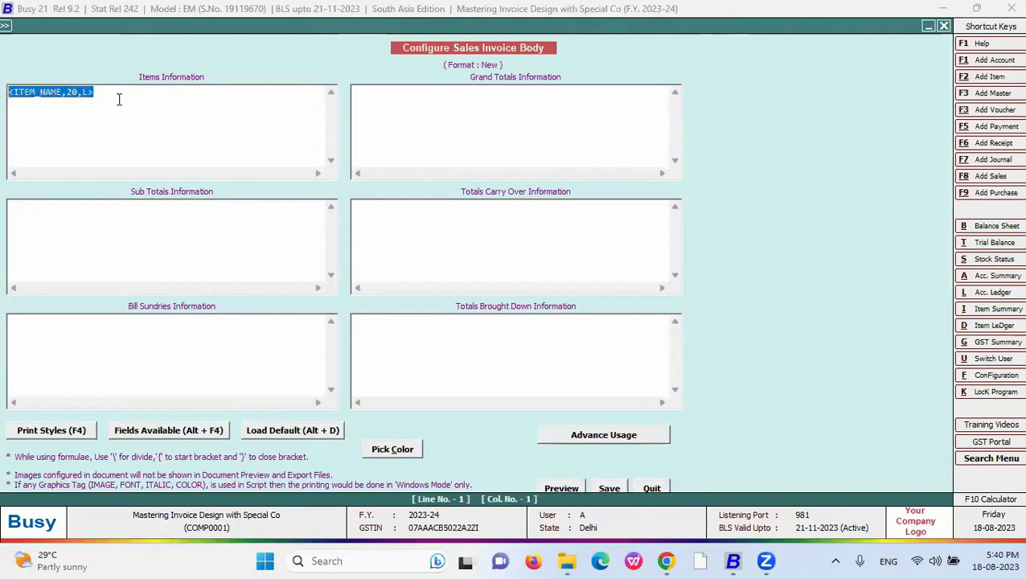
pyautogui.click(113, 95)
pyautogui.press('Return')
pyautogui.hotkey('ctrl', 'v')
# - Add the #'L1' line-break option to the first ITEM_NAME line
pyautogui.click(67, 93)
pyautogui.click(84, 93)
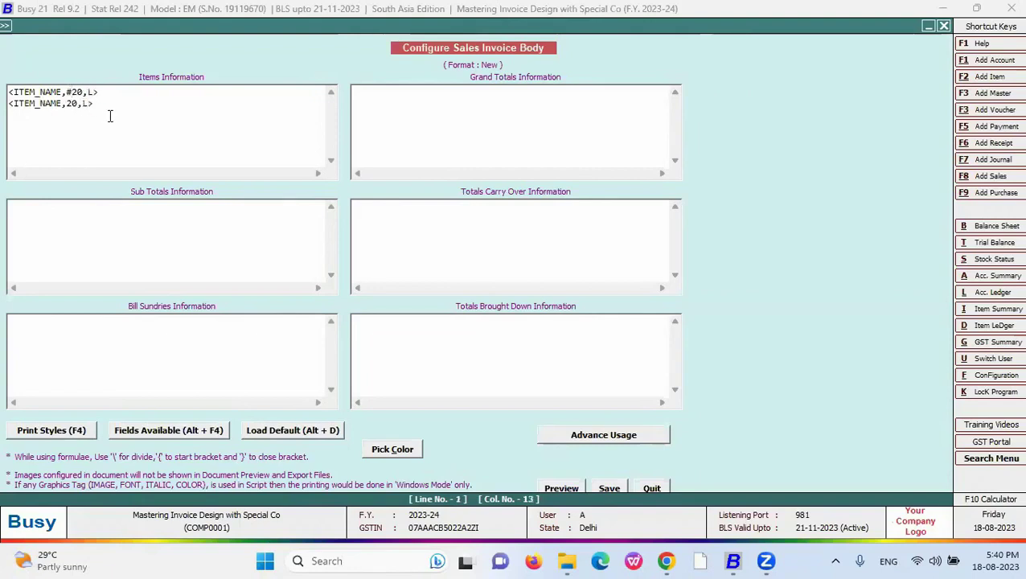
pyautogui.write('1')
pyautogui.click(71, 92)
pyautogui.write("'")
pyautogui.moveTo(89, 92)
pyautogui.mouseDown()
pyautogui.moveTo(78, 91)
pyautogui.moveTo(93, 92)
pyautogui.mouseUp()
pyautogui.click(68, 104)
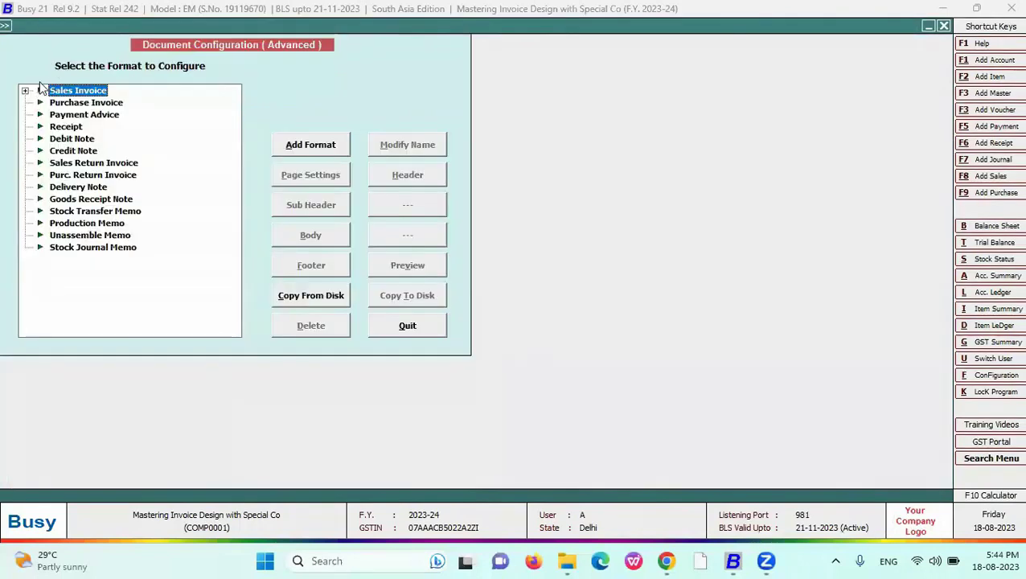
# - Reopen the New body and replace the L1 marker with the #S split-character code
pyautogui.click(39, 90)
pyautogui.click(73, 126)
pyautogui.click(303, 233)
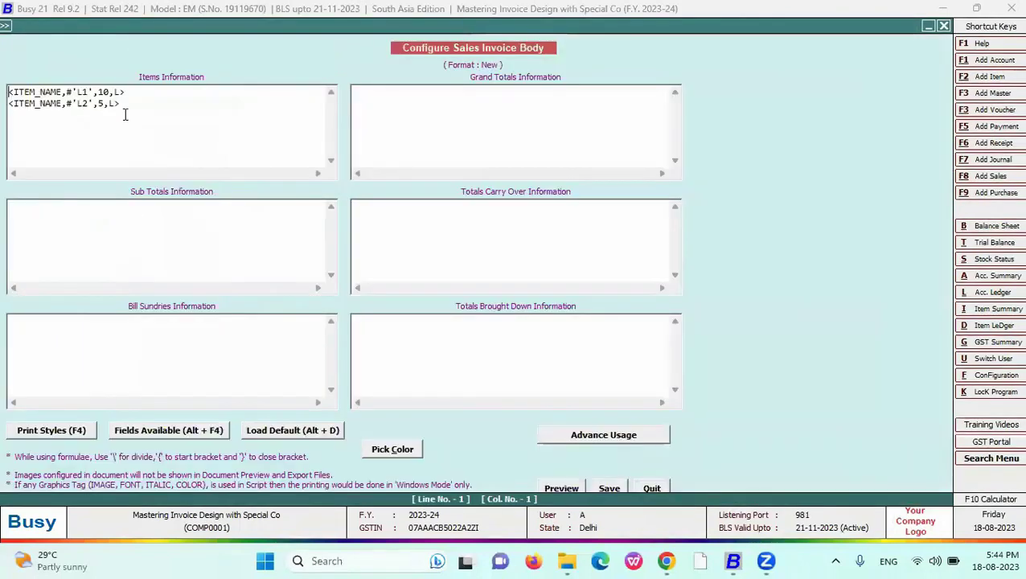
pyautogui.moveTo(89, 92); pyautogui.dragTo(79, 93)
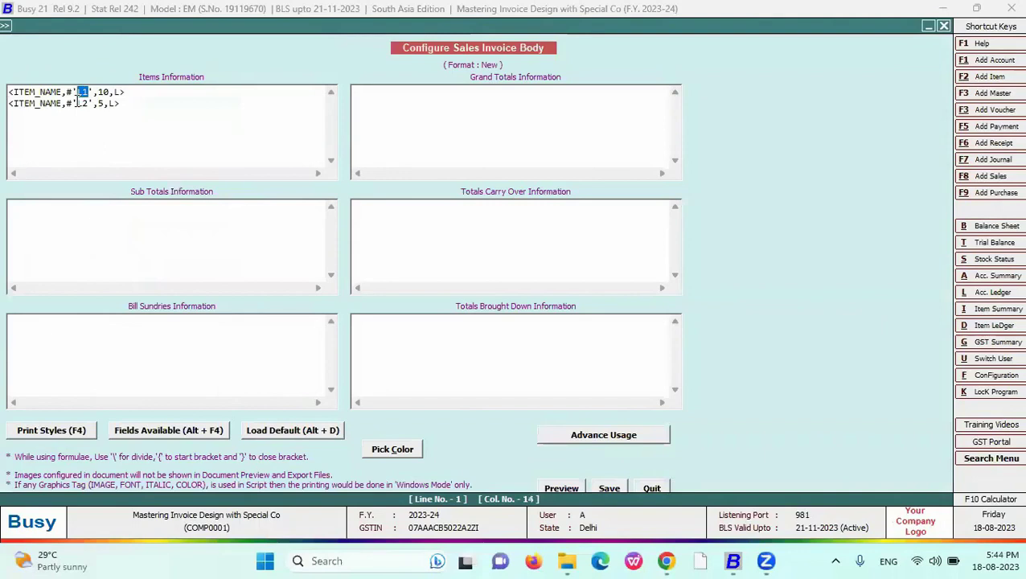
pyautogui.press('BackSpace')
pyautogui.press('BackSpace')
pyautogui.write('S')
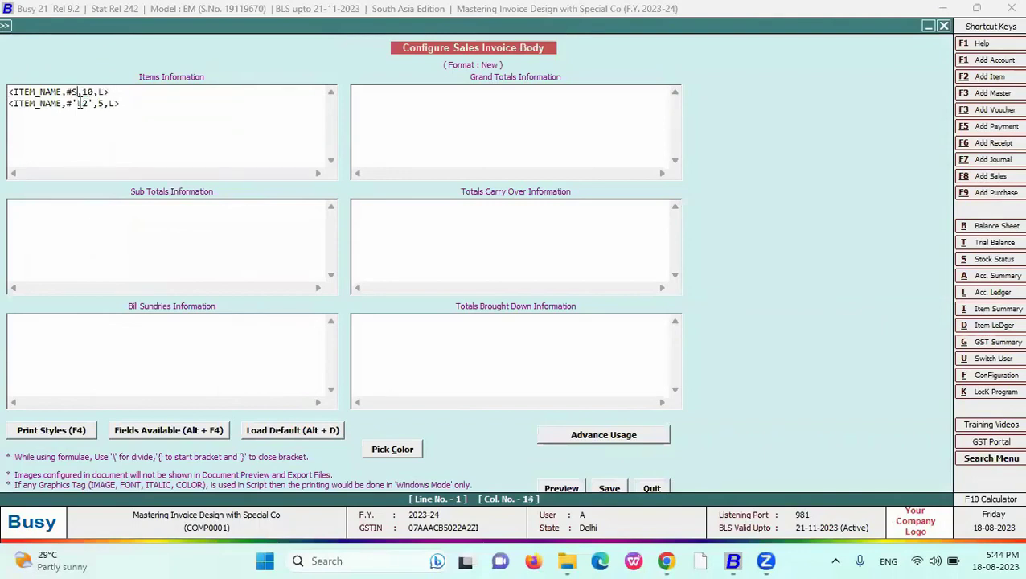
# - Delete the second item line and leave the body configuration for the voucher
pyautogui.moveTo(146, 94)
pyautogui.mouseDown()
pyautogui.moveTo(8, 93)
pyautogui.moveTo(130, 106)
pyautogui.mouseUp()
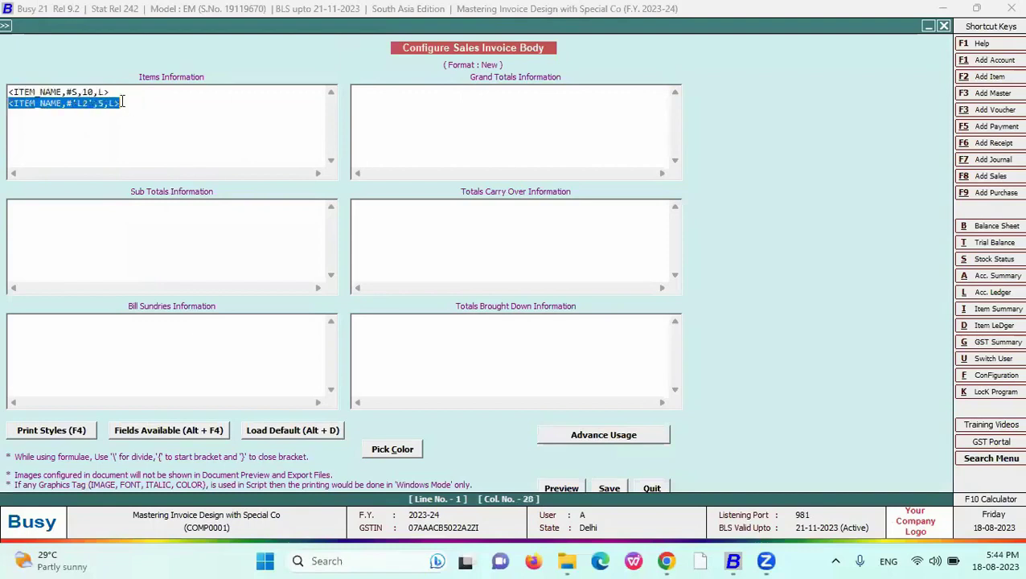
pyautogui.press('Delete')
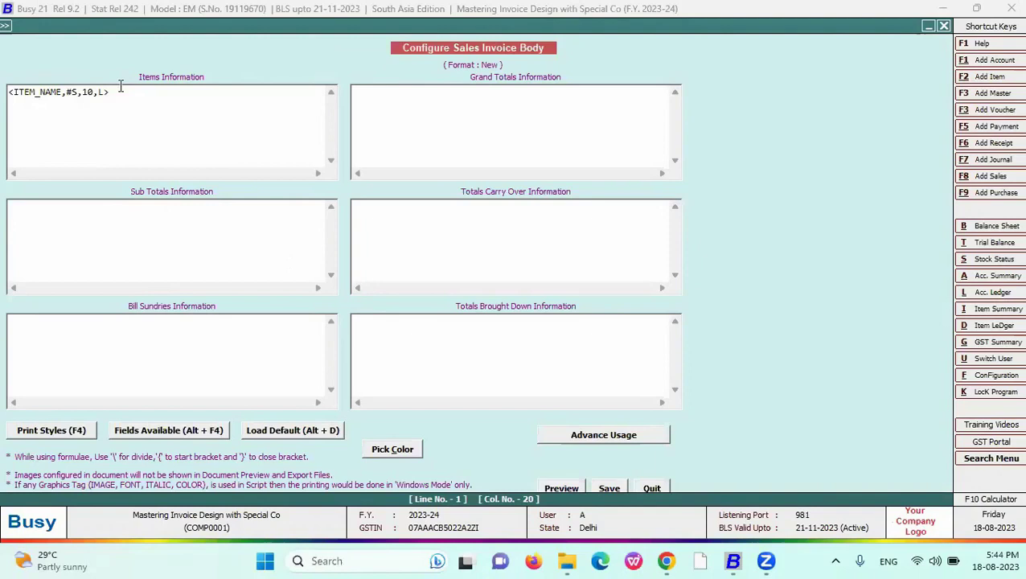
pyautogui.moveTo(120, 91); pyautogui.dragTo(6, 92)
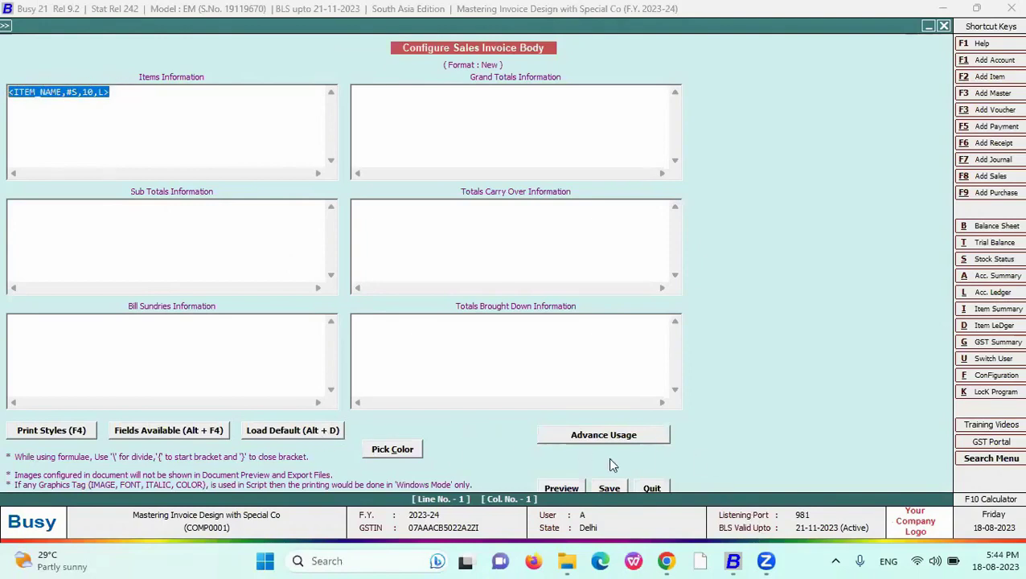
pyautogui.press('Escape')
pyautogui.press('Escape')
pyautogui.hotkey('alt', 'p')
pyautogui.press('Escape')
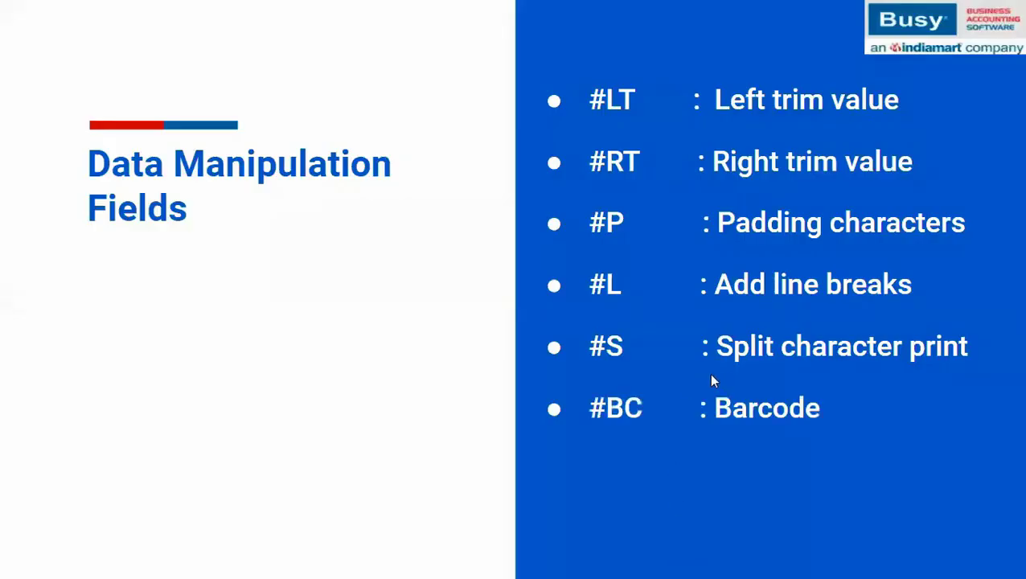
# - Return to the Busy window and open the advanced format configuration list for Sales Invoice
pyautogui.moveTo(733, 561)
pyautogui.click(732, 472)
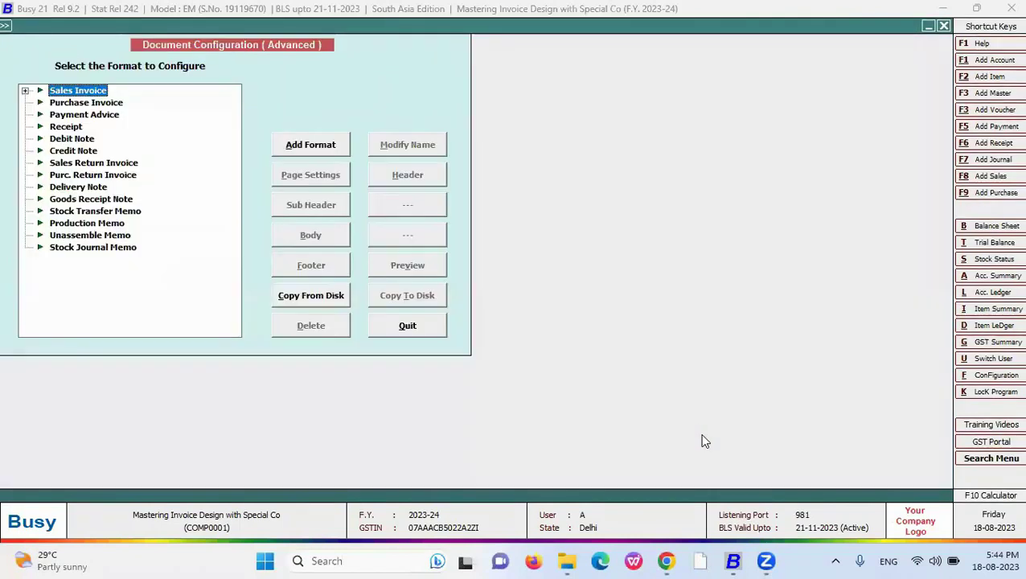
pyautogui.press('Return')
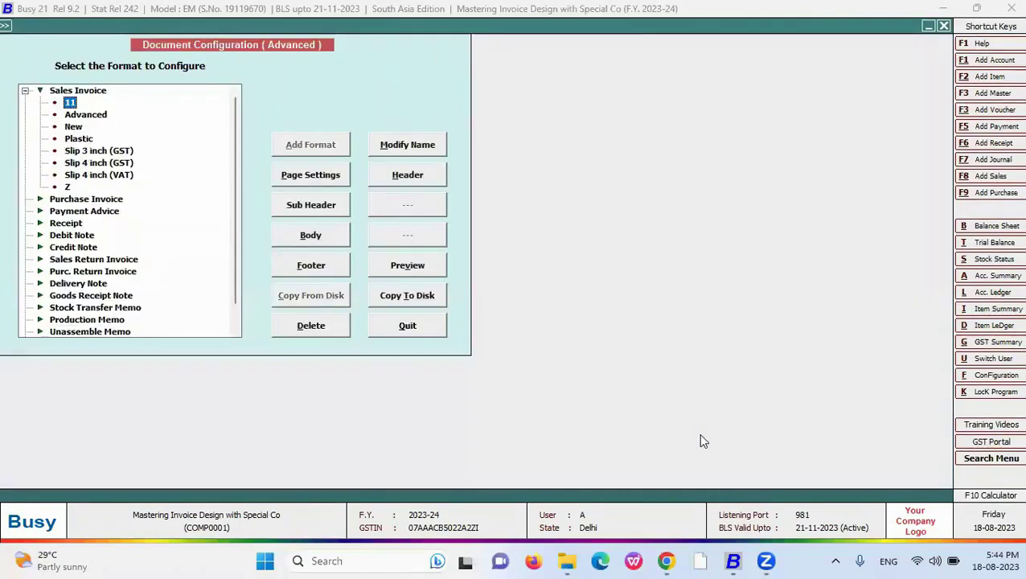
# - Replace #S with #BC so the item field reads <ITEM_NAME,#BC10,L>, then save
pyautogui.click(330, 236)
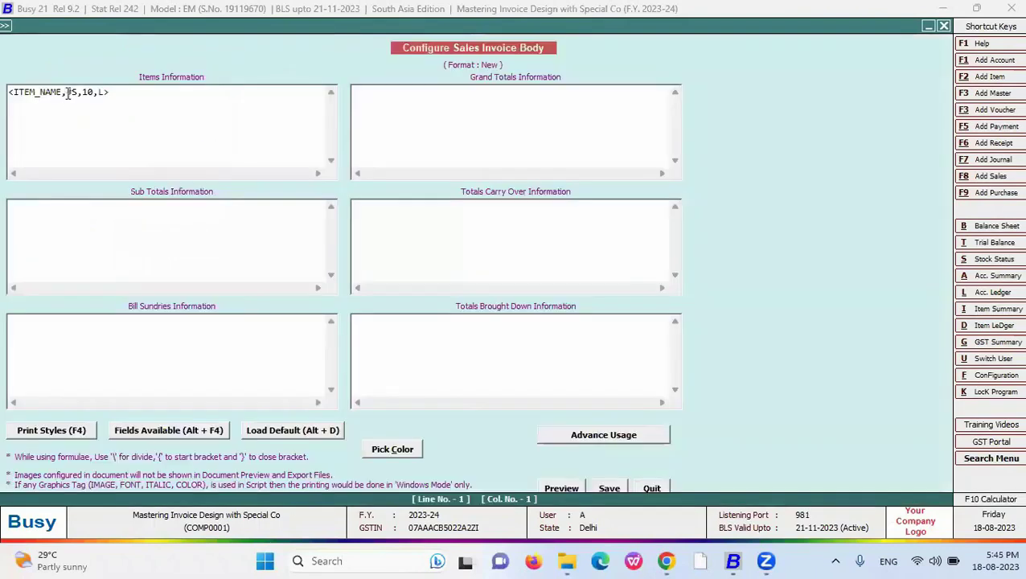
pyautogui.moveTo(70, 92); pyautogui.dragTo(77, 93)
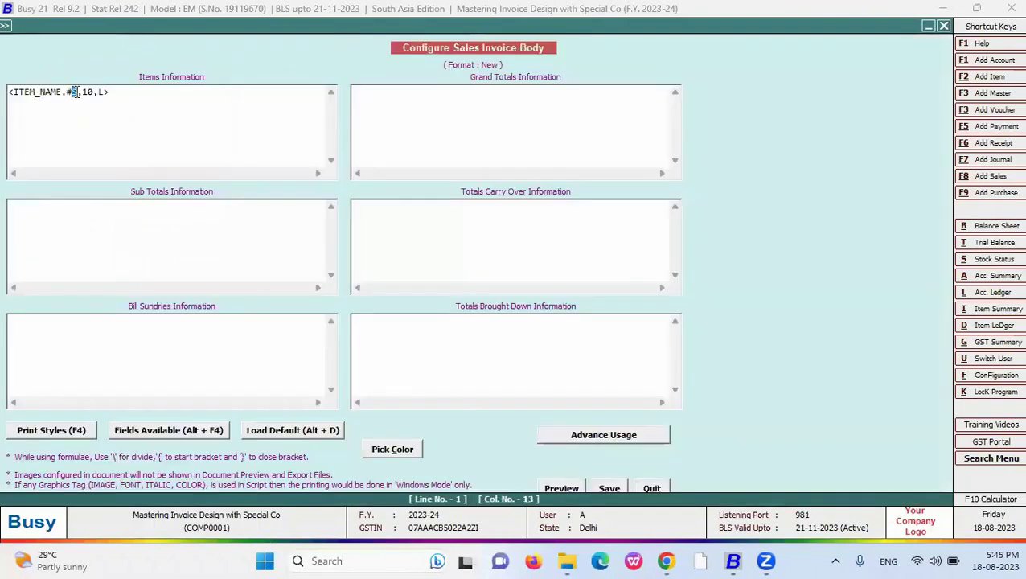
pyautogui.click(87, 92)
pyautogui.moveTo(83, 93); pyautogui.dragTo(62, 94)
pyautogui.click(67, 110)
pyautogui.doubleClick(87, 93)
pyautogui.press('BackSpace')
pyautogui.press('BackSpace')
pyautogui.press('BackSpace')
pyautogui.write('#BC,')
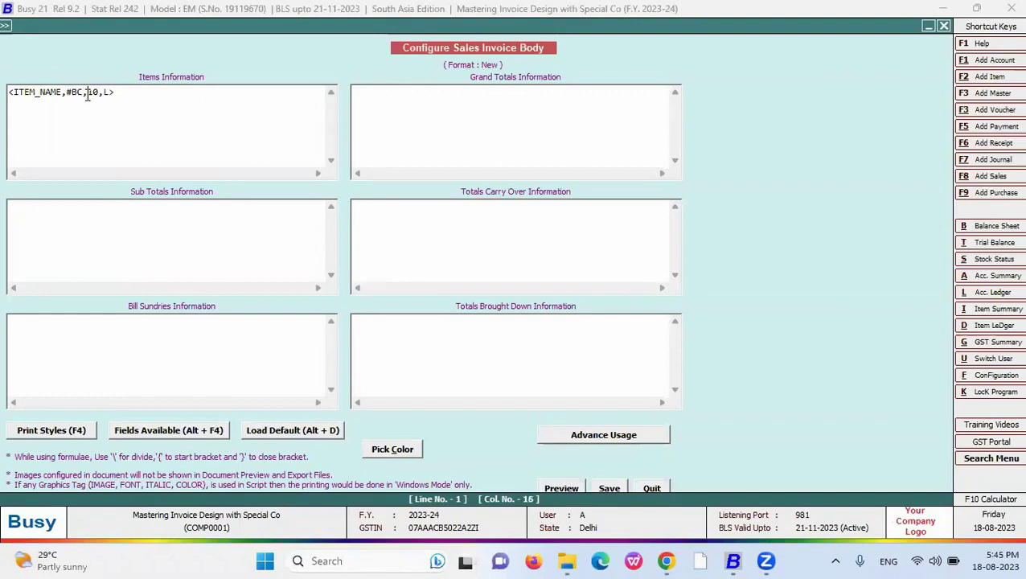
pyautogui.press('BackSpace')
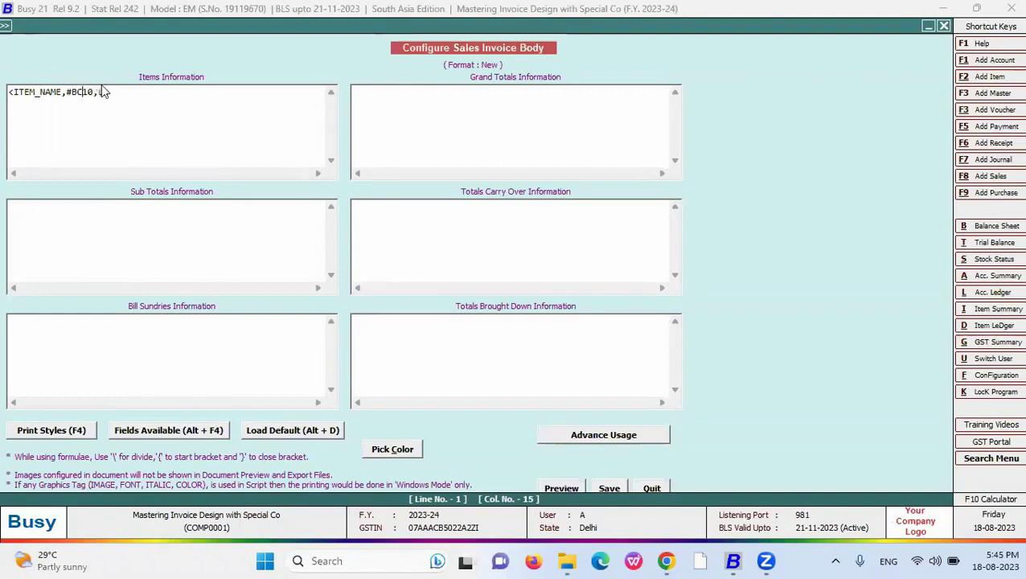
pyautogui.click(616, 489)
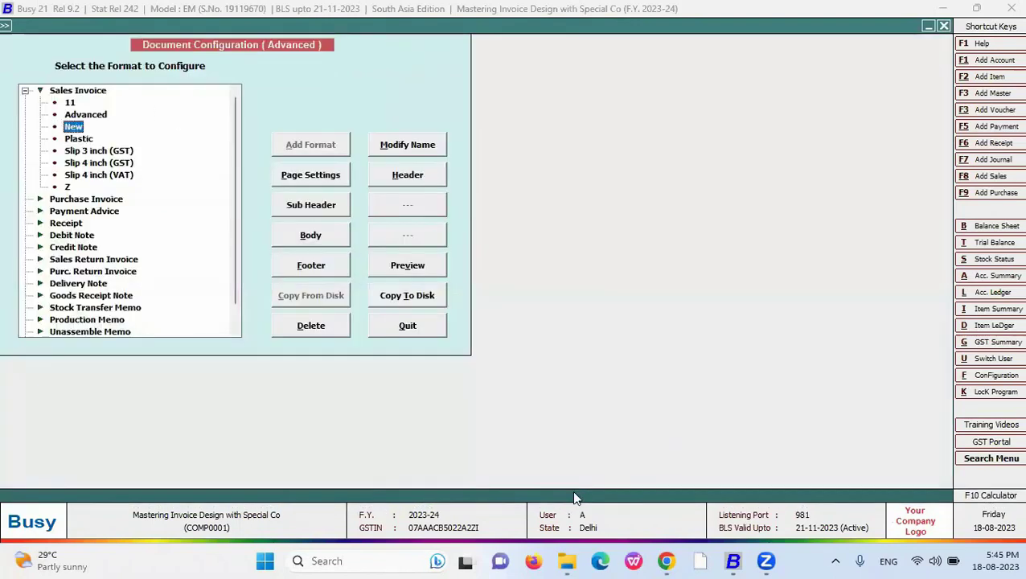
pyautogui.press('Escape')
pyautogui.hotkey('alt', 'p')
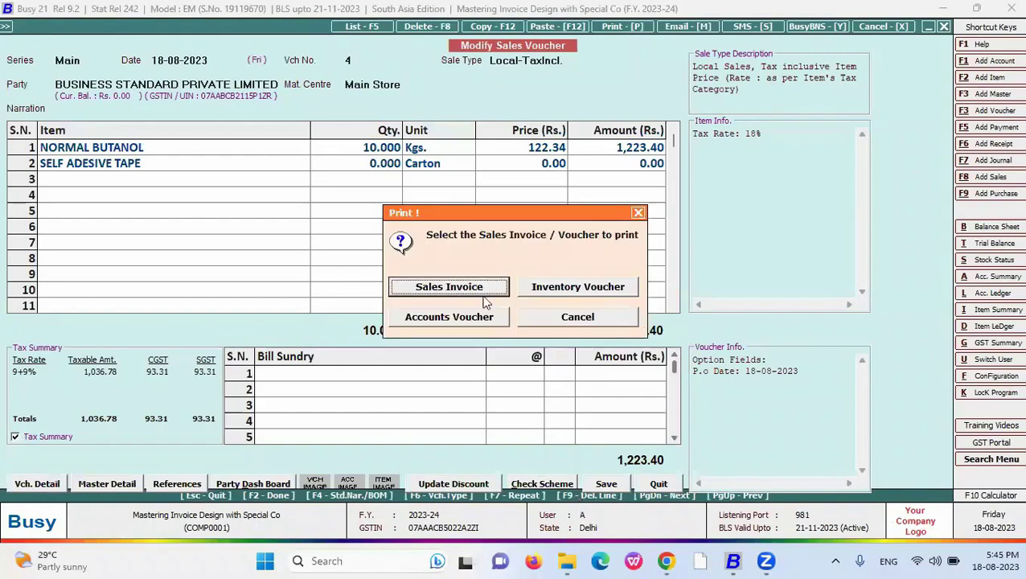
pyautogui.click(471, 288)
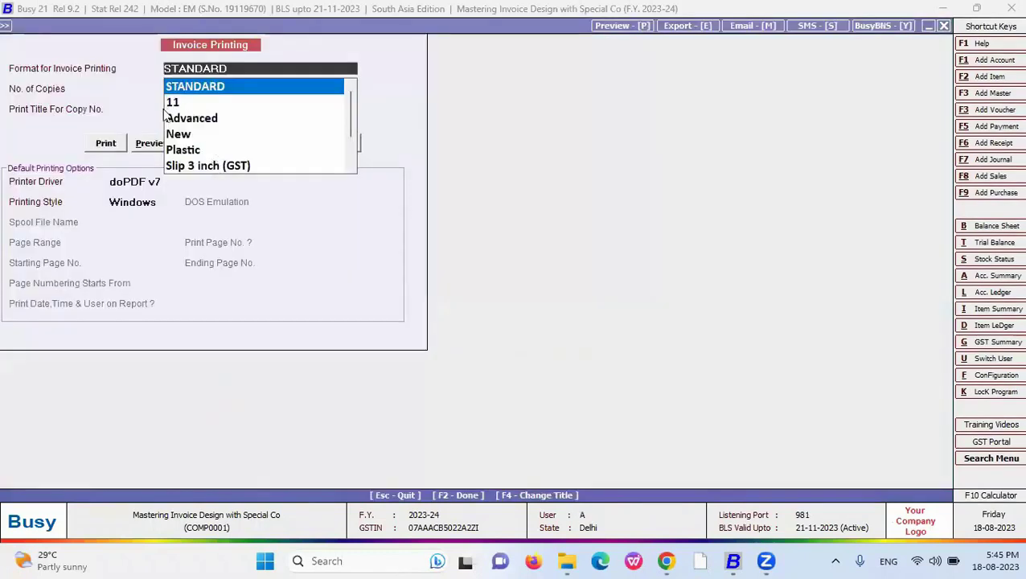
pyautogui.click(173, 133)
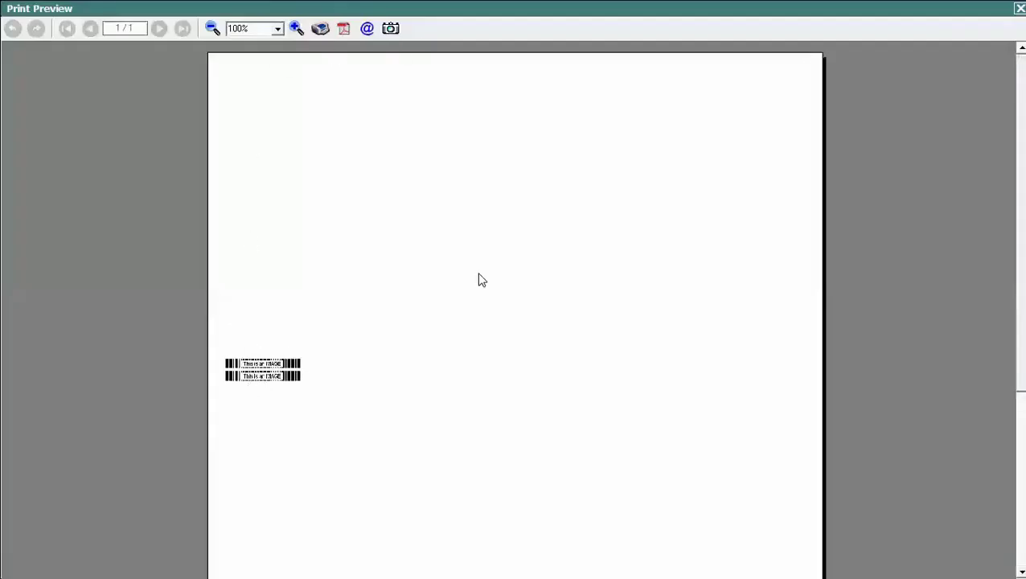
pyautogui.press('Escape')
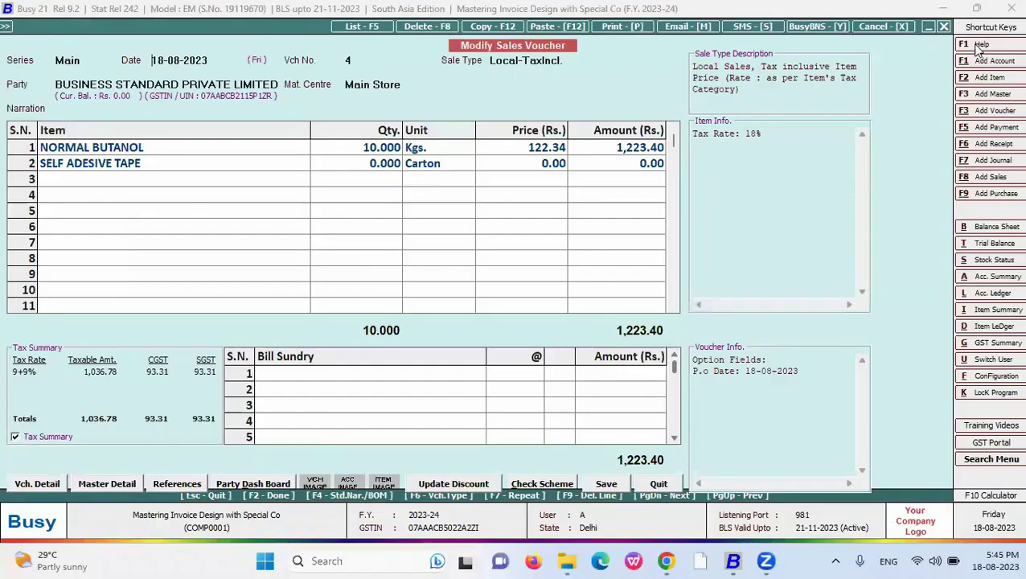
pyautogui.click(103, 157)
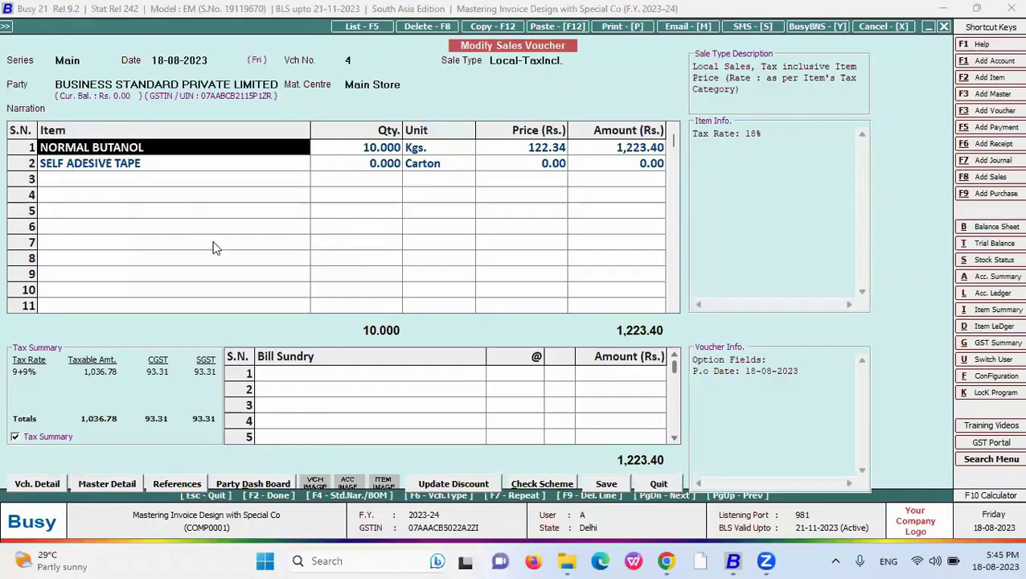
# - Open the New format's body and check the slide's Barcode with caption code
pyautogui.press('Escape')
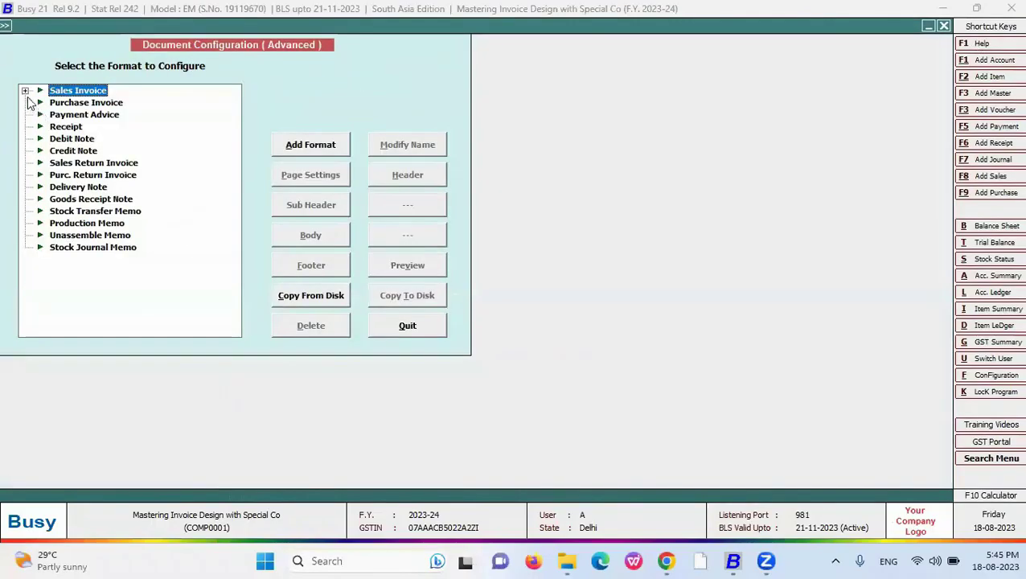
pyautogui.click(25, 90)
pyautogui.click(72, 126)
pyautogui.click(310, 235)
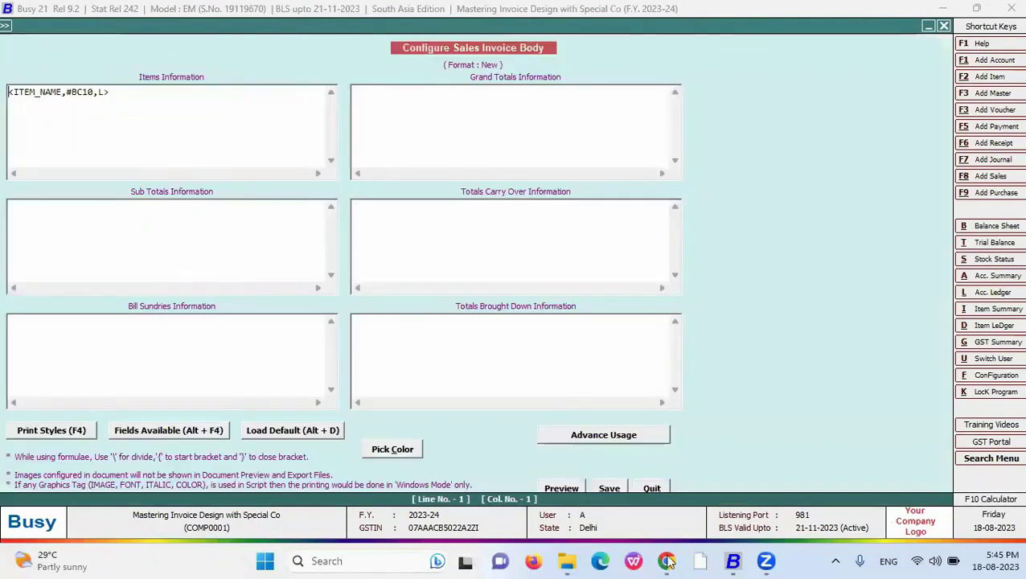
pyautogui.click(666, 561)
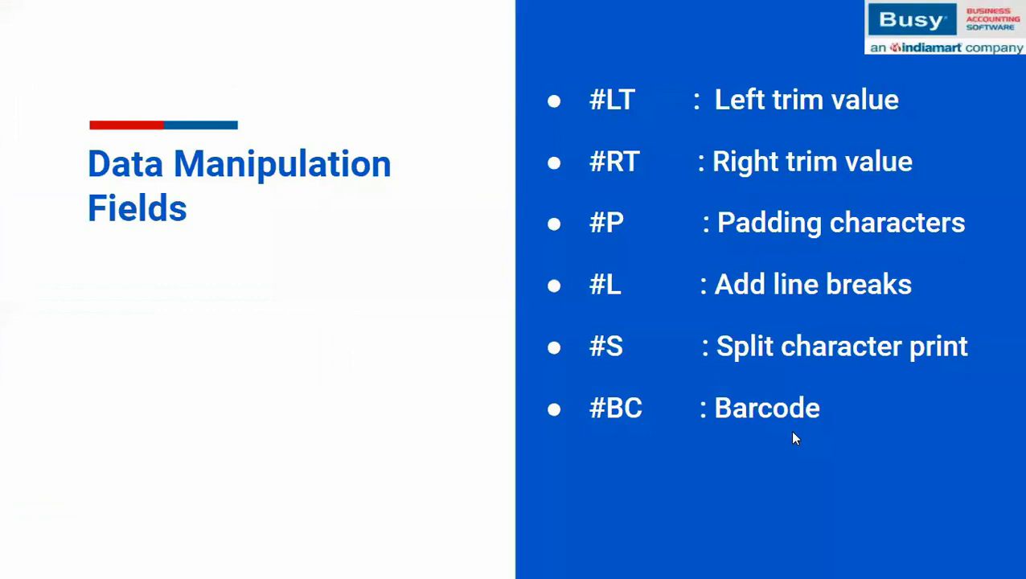
pyautogui.click(793, 432)
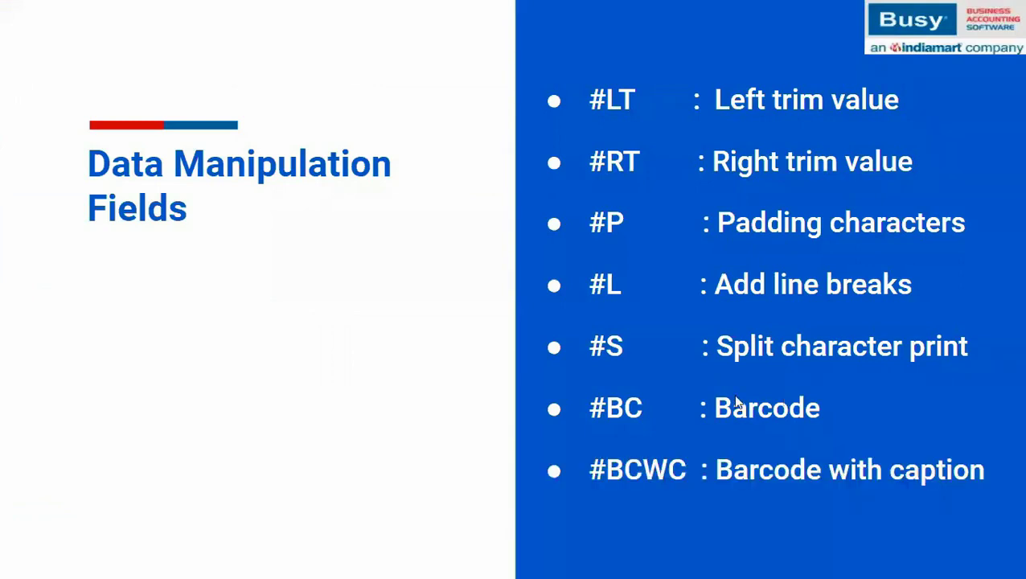
pyautogui.hotkey('alt', 'Tab')
# - Change the item field to <ITEM_NAME,#BCWC10,L>, save, and return to the voucher
pyautogui.click(79, 91)
pyautogui.write('CWC10,L>')
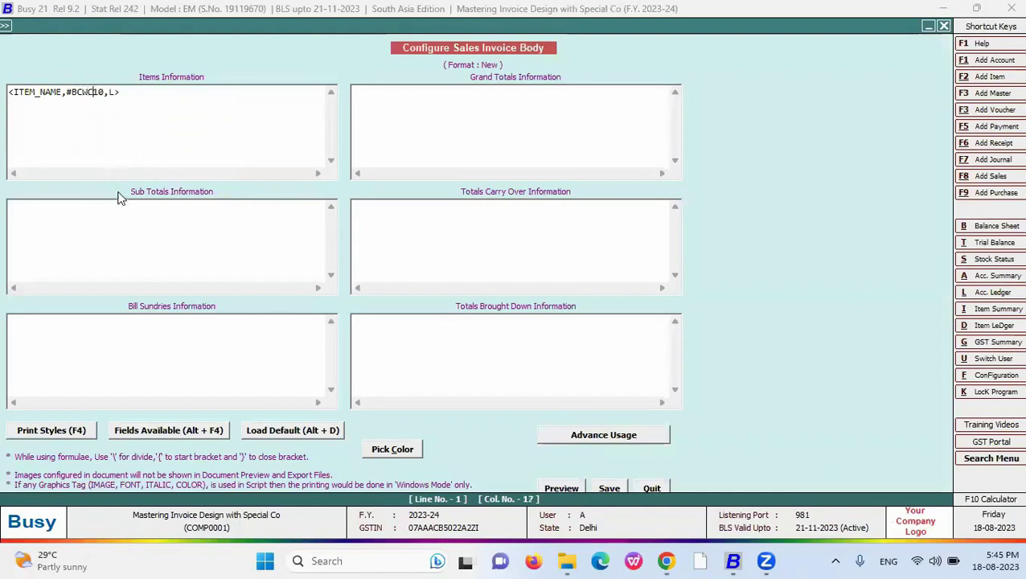
pyautogui.click(609, 488)
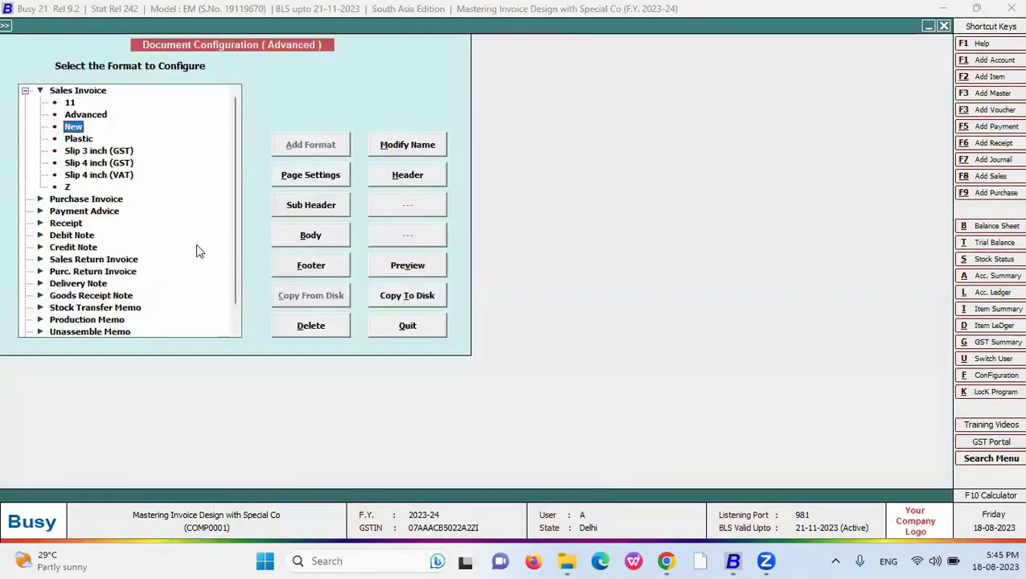
pyautogui.press('Escape')
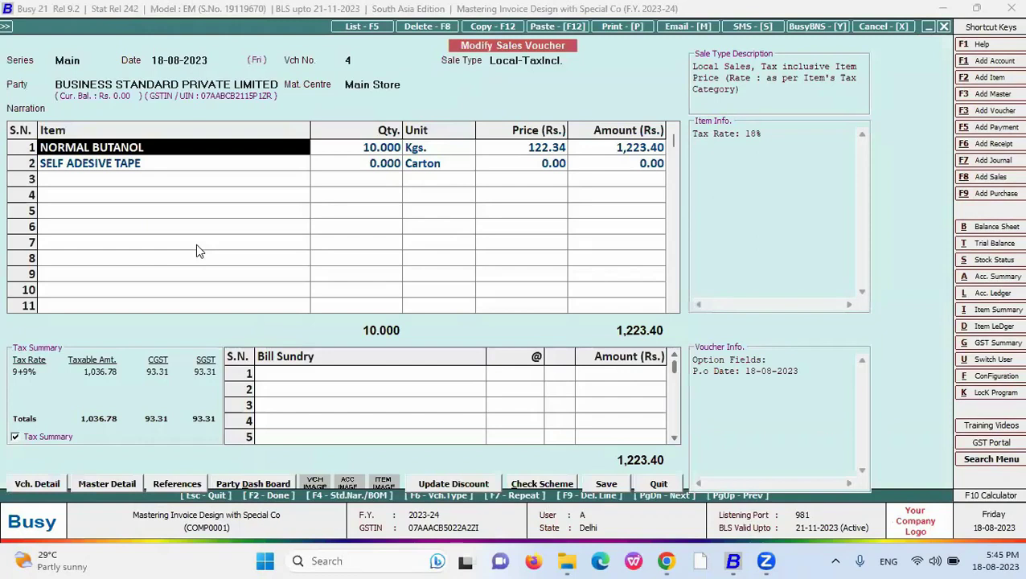
# - Preview the sales invoice in the New format
pyautogui.click(196, 244)
pyautogui.hotkey('alt', 'p')
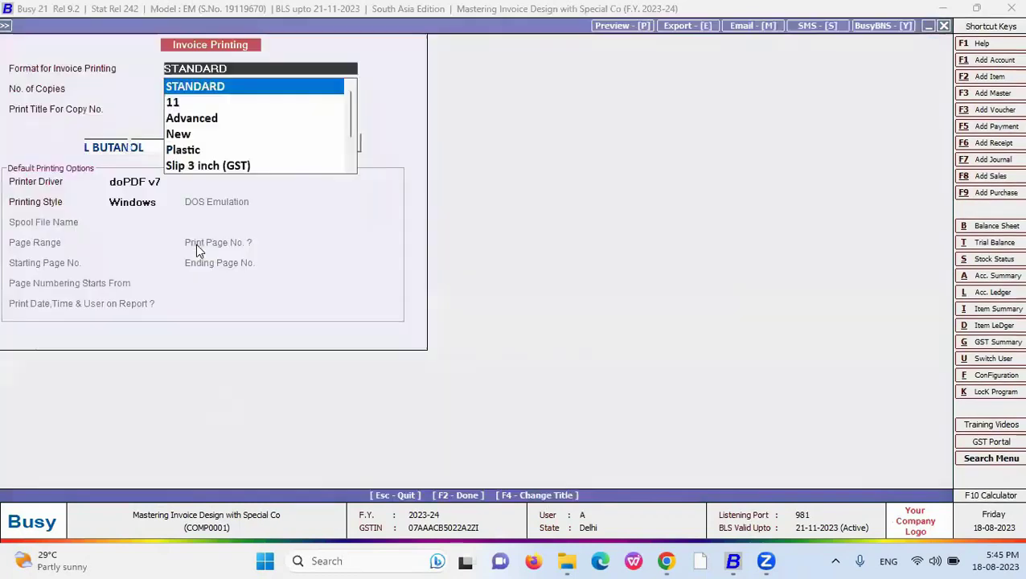
pyautogui.press('Down')
pyautogui.press('Down')
pyautogui.press('Down')
pyautogui.press('Return')
pyautogui.click(147, 143)
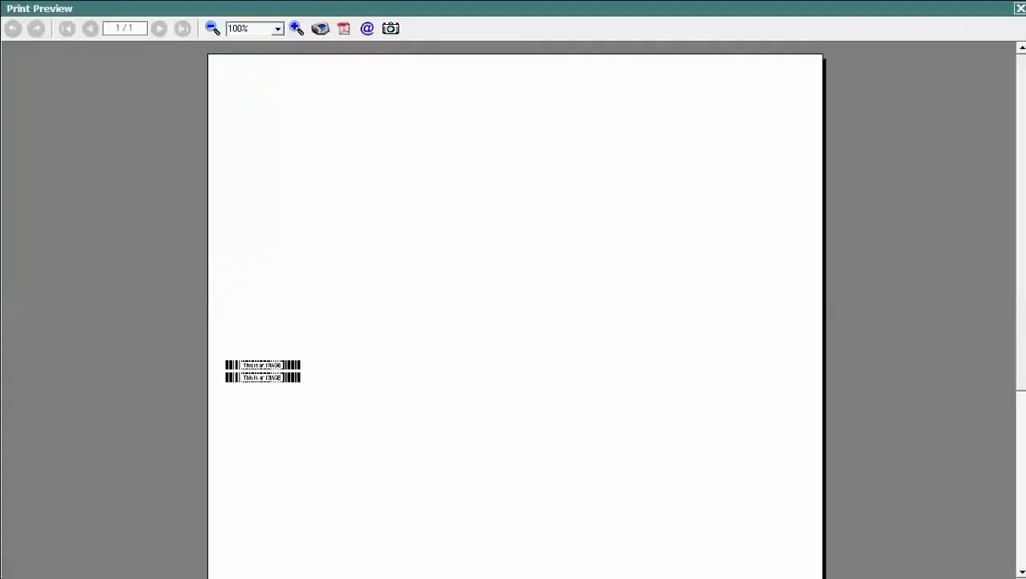
pyautogui.press('Escape')
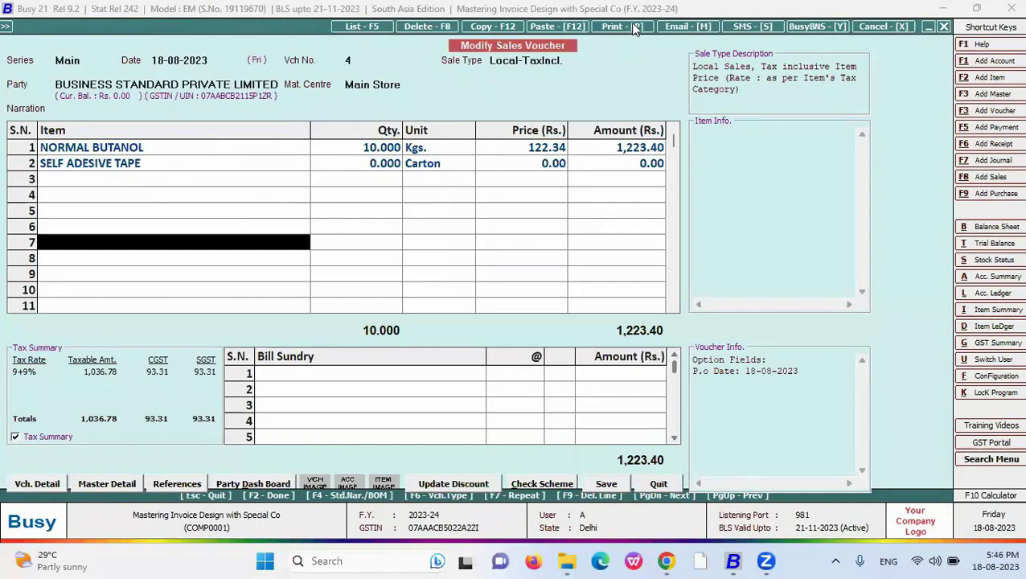
# - Print the New-format sales invoice using the Microsoft Print to PDF driver
pyautogui.hotkey('alt', 'p')
pyautogui.click(413, 290)
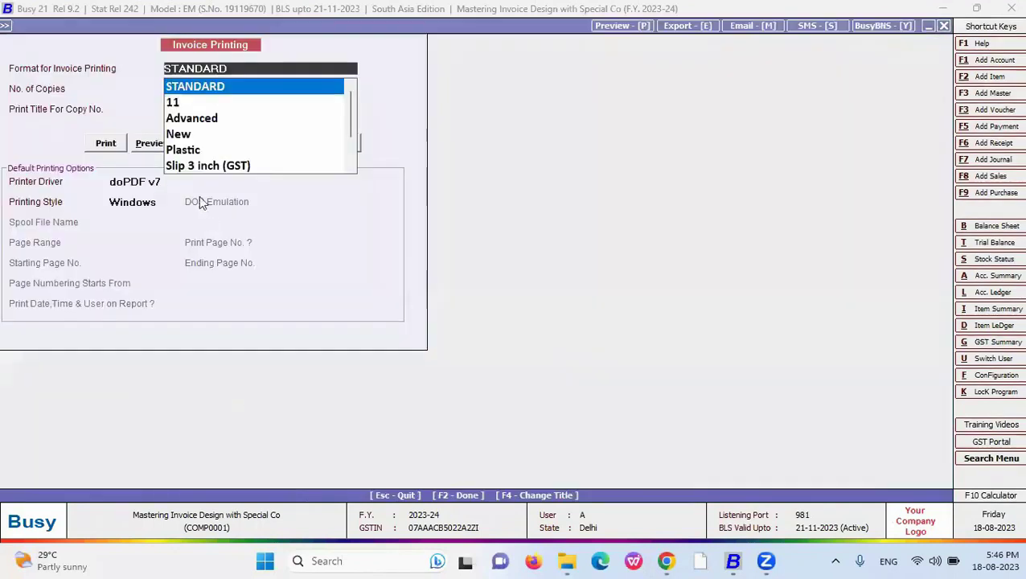
pyautogui.press('Down')
pyautogui.press('Down')
pyautogui.press('Down')
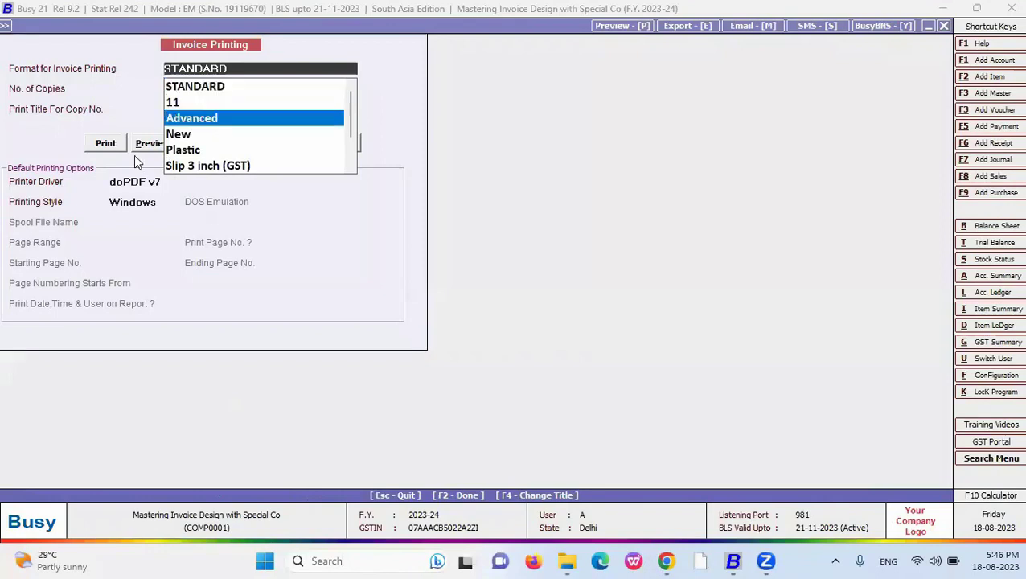
pyautogui.press('Return')
pyautogui.click(176, 177)
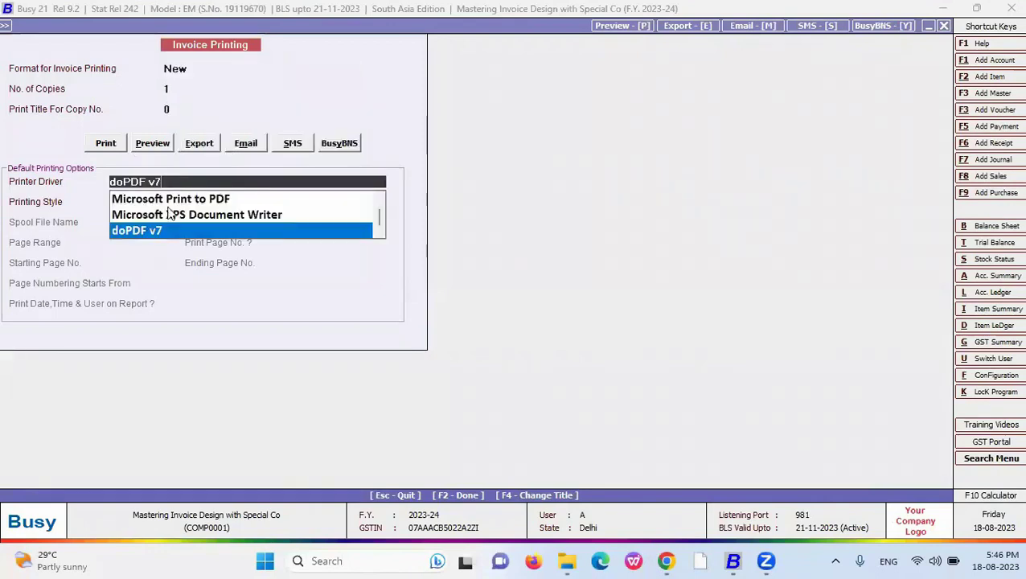
pyautogui.click(168, 204)
pyautogui.click(157, 182)
pyautogui.click(154, 203)
pyautogui.click(109, 143)
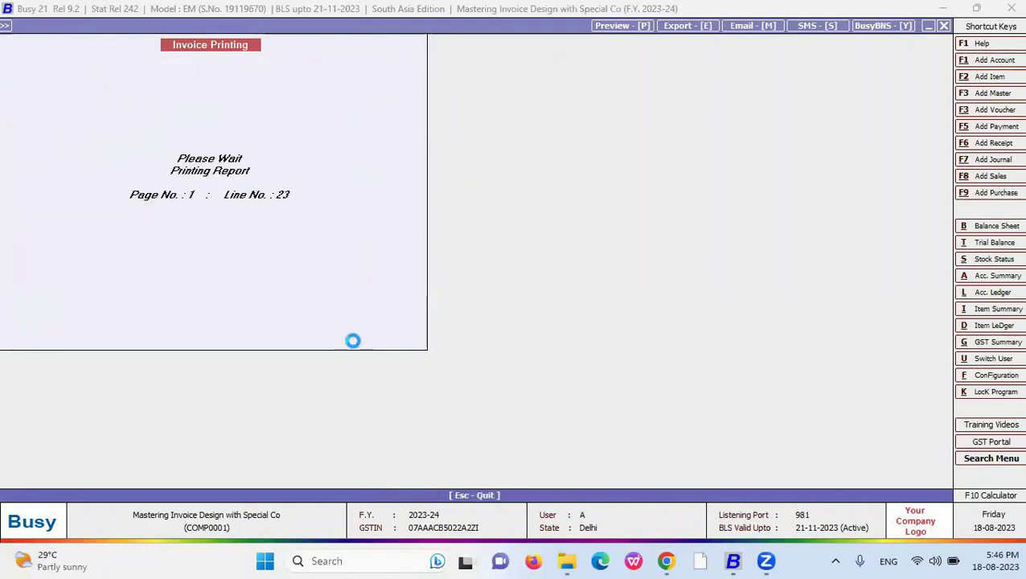
# - Save the PDF on the Desktop as 2WW
pyautogui.click(32, 214)
pyautogui.click(129, 303)
pyautogui.write('2WW')
pyautogui.click(374, 358)
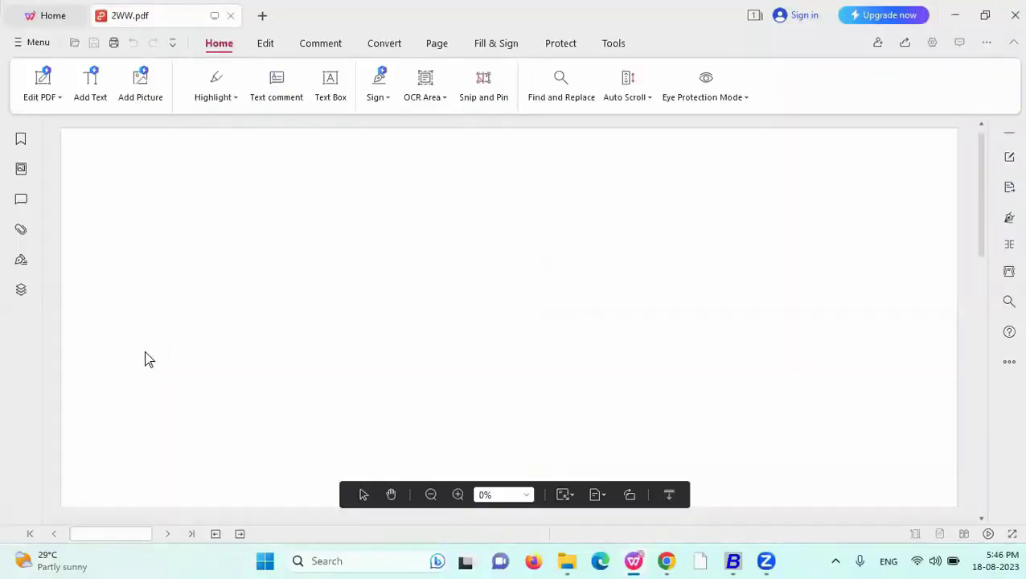
# - Inspect 2WW.pdf's barcode label and its selectable NORMAL BUT caption, then minimize the viewer
pyautogui.moveTo(983, 184); pyautogui.dragTo(991, 236)
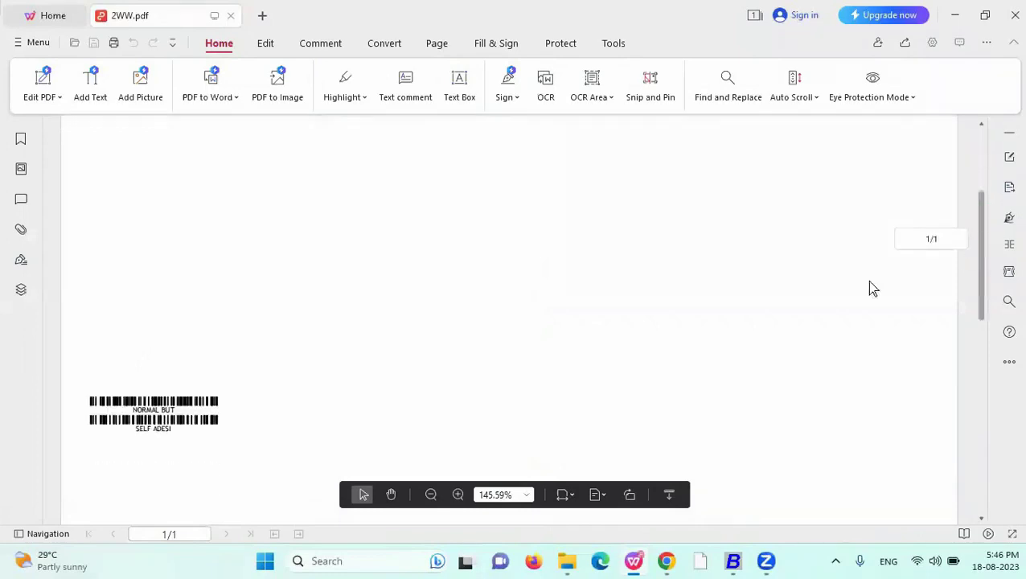
pyautogui.moveTo(132, 410); pyautogui.dragTo(133, 433)
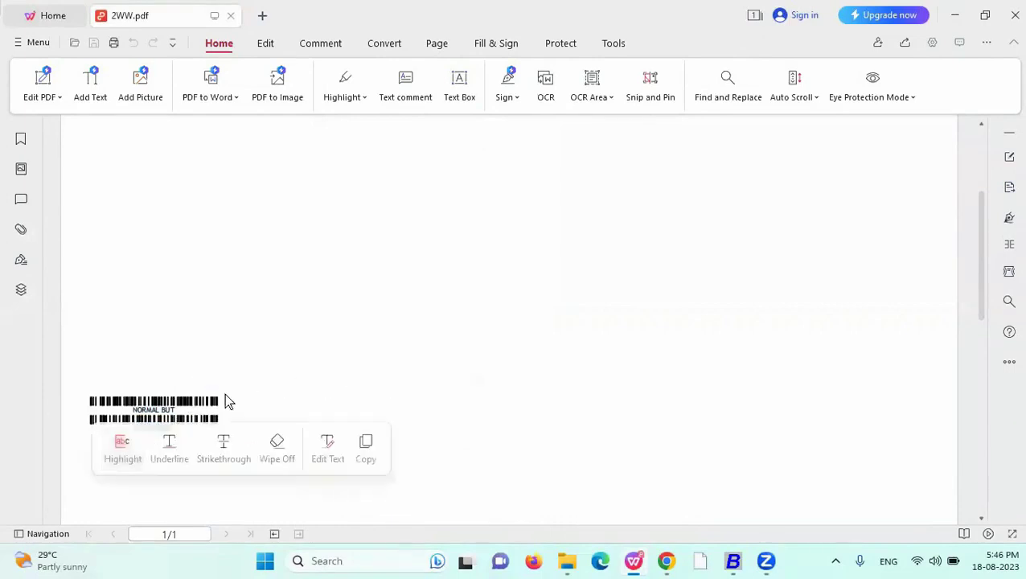
pyautogui.click(227, 400)
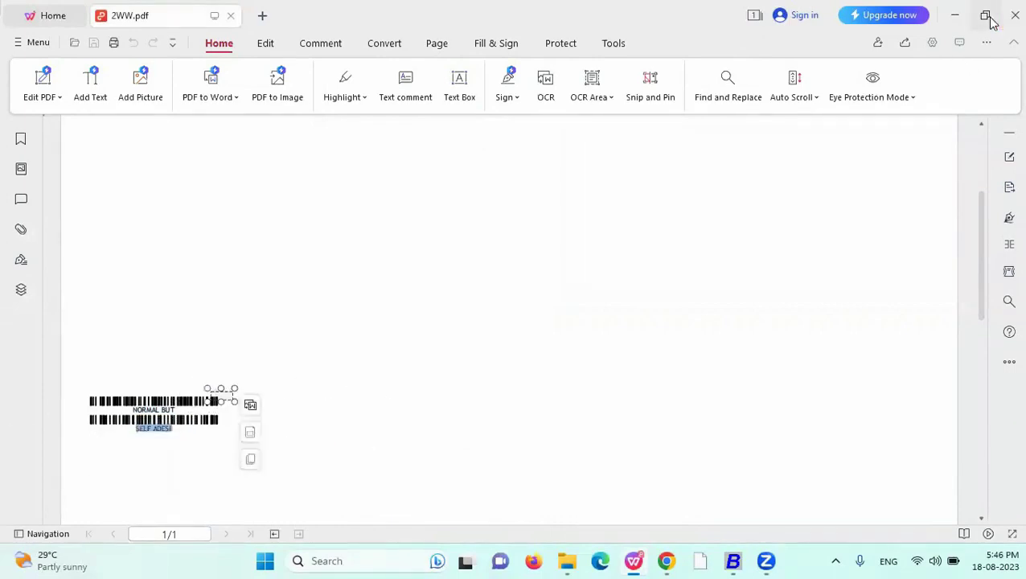
pyautogui.click(963, 16)
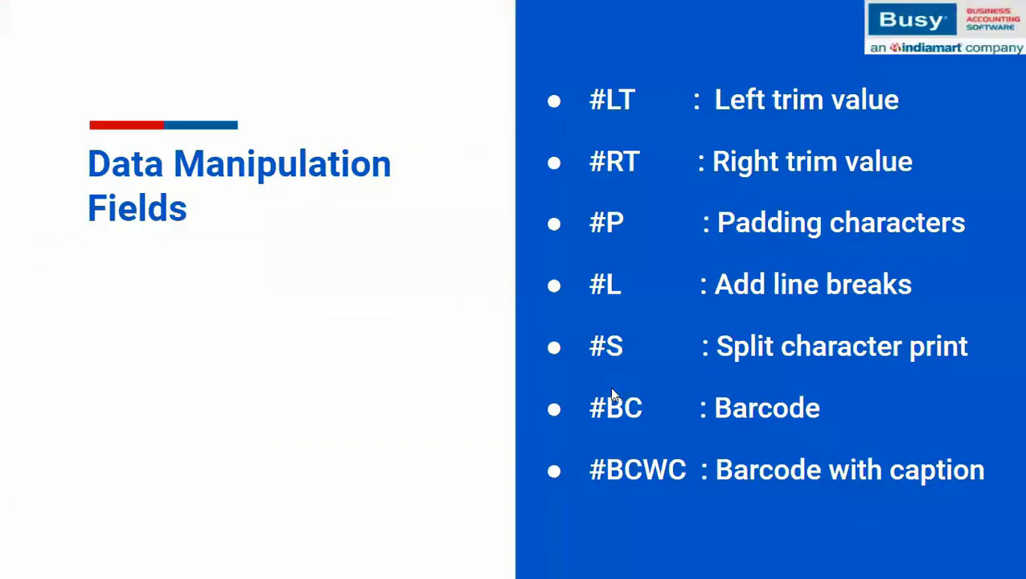
# - Show the #SL Second Language bullet on the Data Manipulation Fields slide, then go back to Busy 21
pyautogui.click(515, 446)
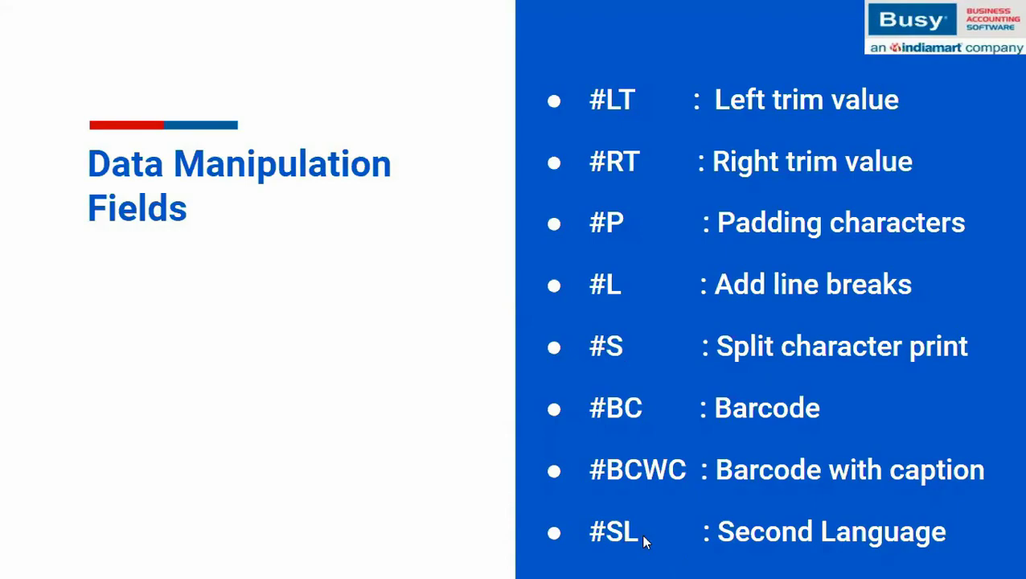
pyautogui.click(733, 561)
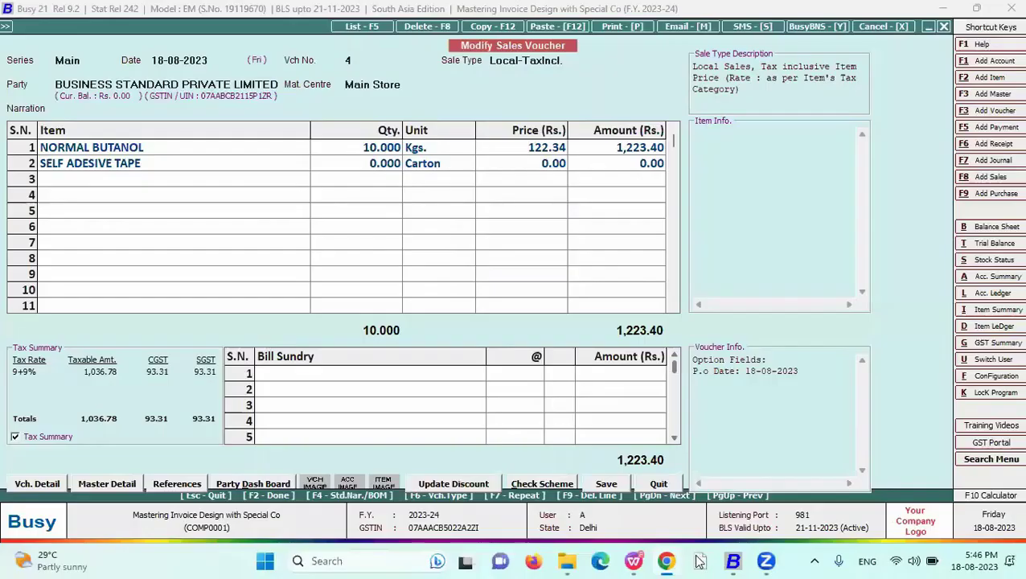
# - In the Kannada Translate Sample Data company, start a blank Add Account Master form
pyautogui.moveTo(734, 561)
pyautogui.click(675, 491)
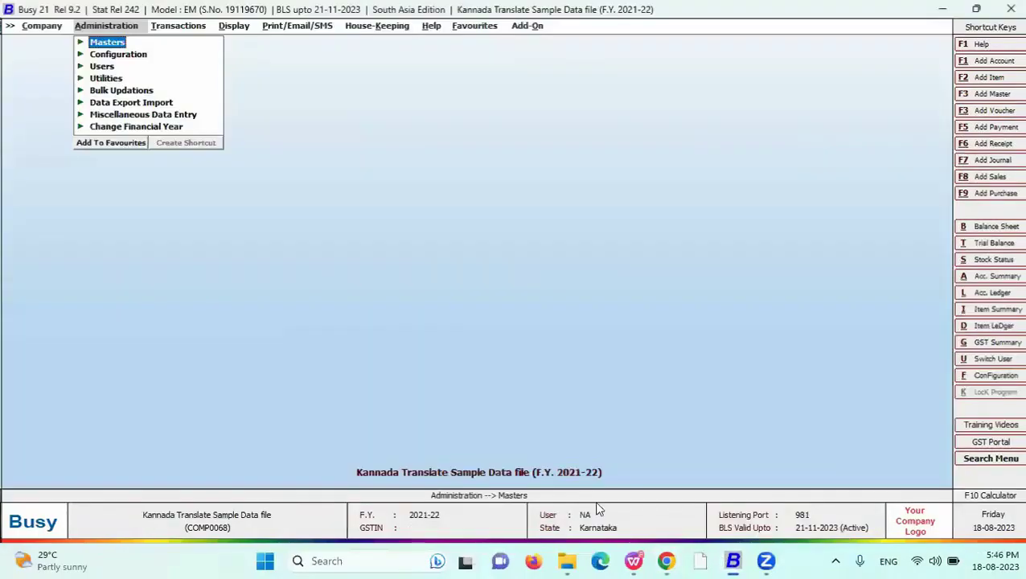
pyautogui.press('Right')
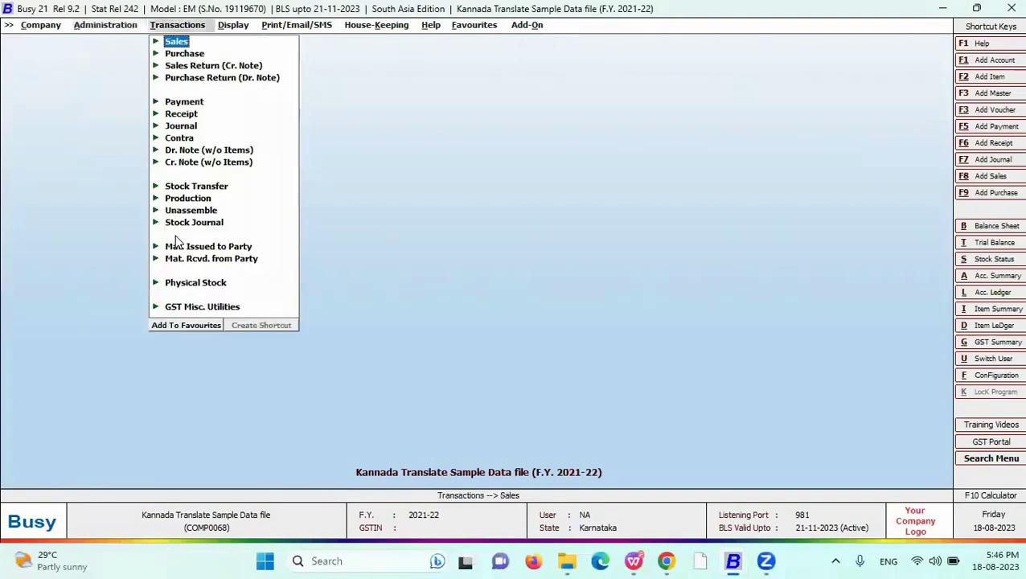
pyautogui.press('Left')
pyautogui.press('Right')
pyautogui.press('Right')
pyautogui.press('Return')
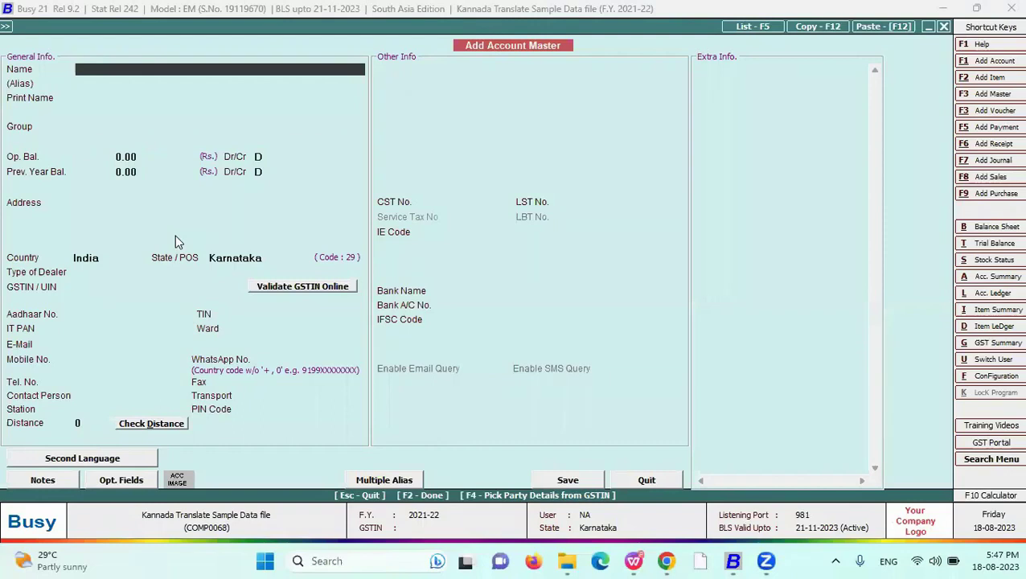
# - Name the account RAMESHWAR MARKETING in group Sundry Debtors and bring up its Hindi (India) second-language details
pyautogui.write('RAMESHWAR MARKETING')
pyautogui.press('Return')
pyautogui.press('Return')
pyautogui.write('SUN')
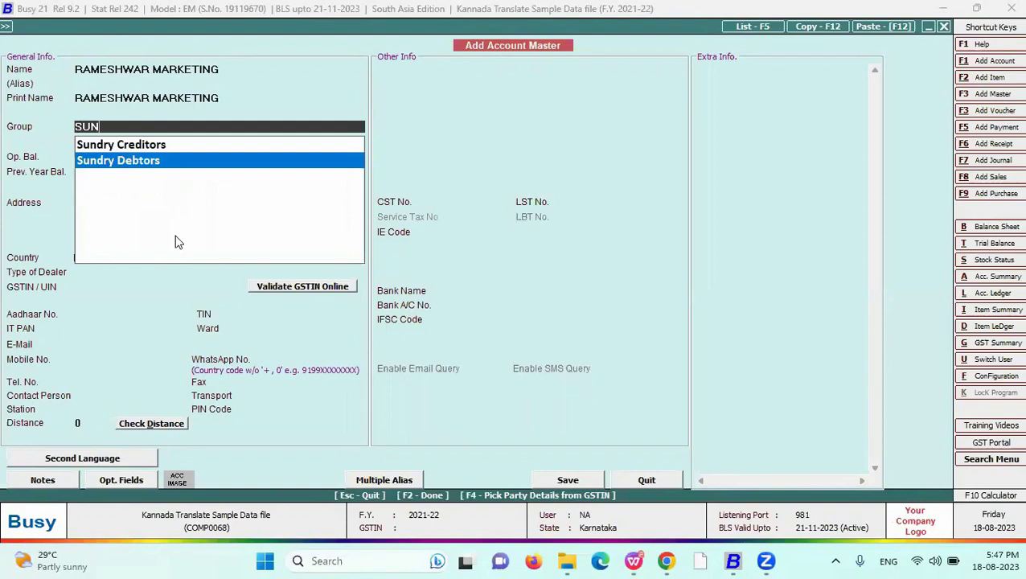
pyautogui.press('Return')
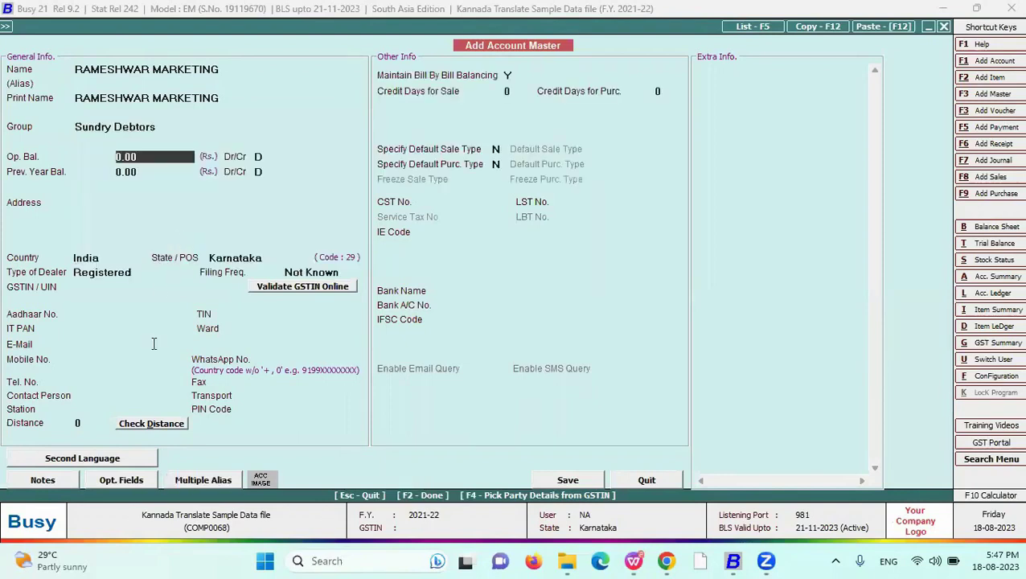
pyautogui.click(134, 457)
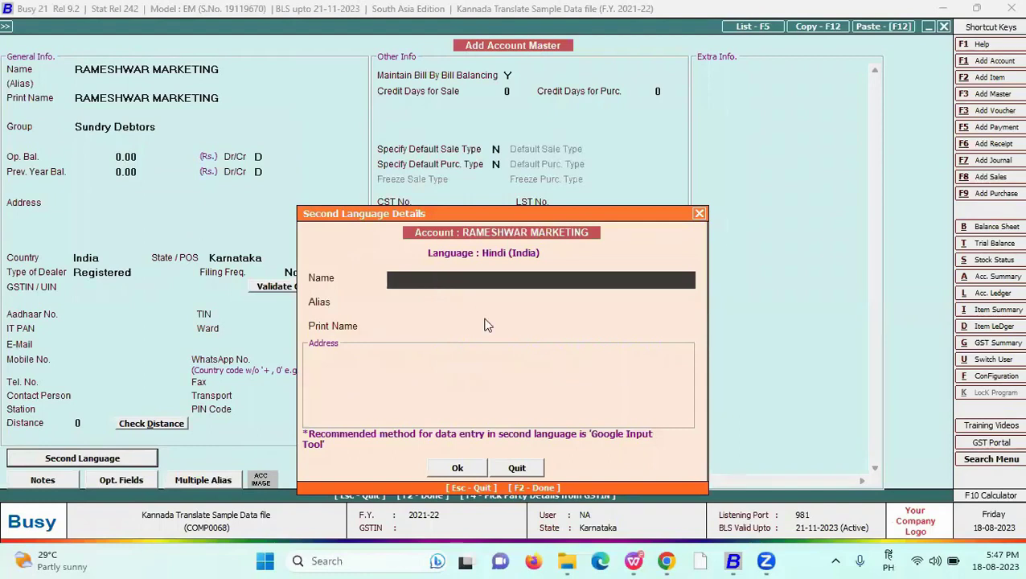
# - Enter the Hindi name महेश्वर मरकेटीनग for the account and save it past the dealer type warning
pyautogui.write('MA')
pyautogui.write('HESHWAR ')
pyautogui.write('MARKETIING')
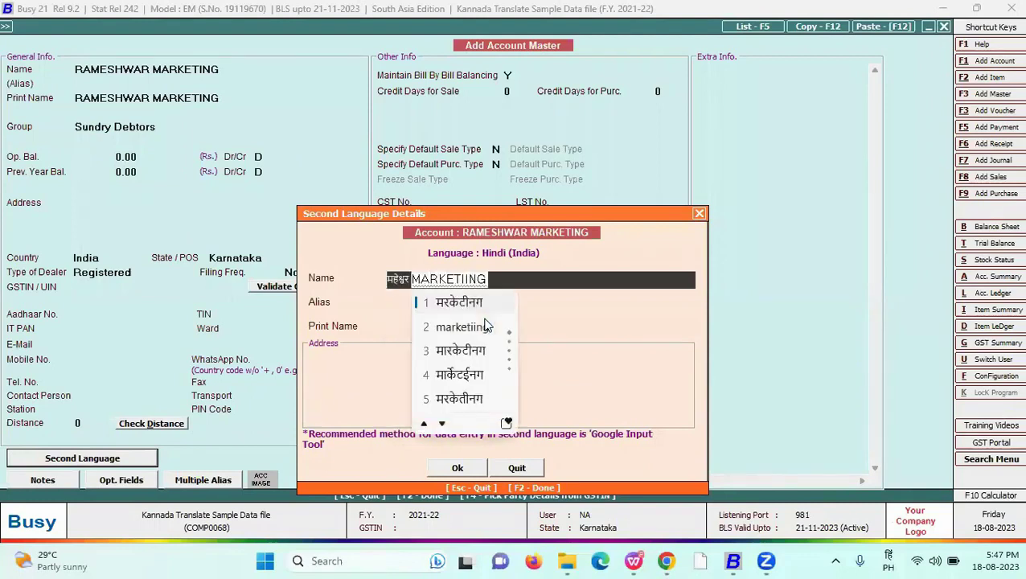
pyautogui.press('space')
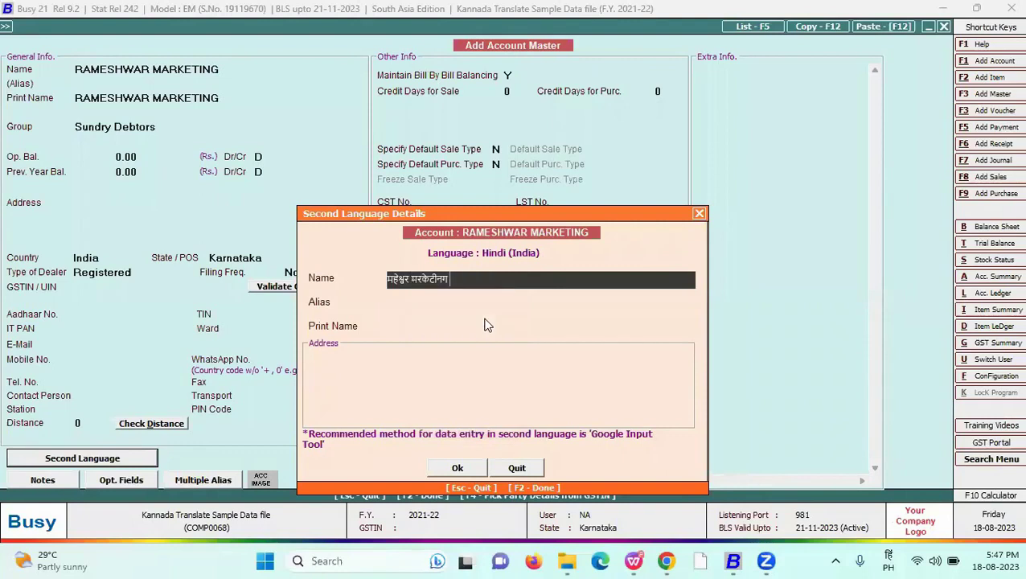
pyautogui.moveTo(450, 279); pyautogui.dragTo(357, 278)
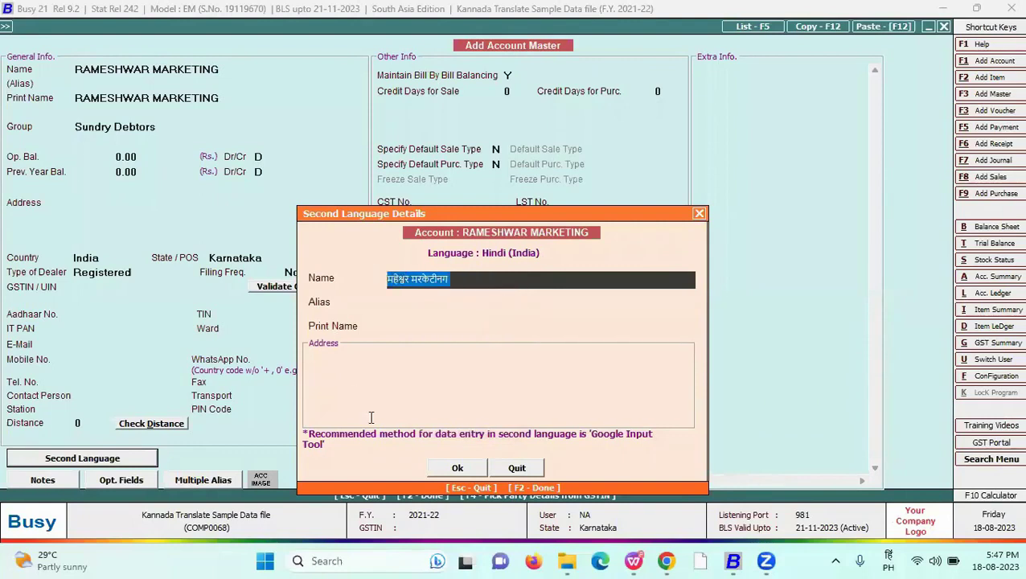
pyautogui.click(466, 464)
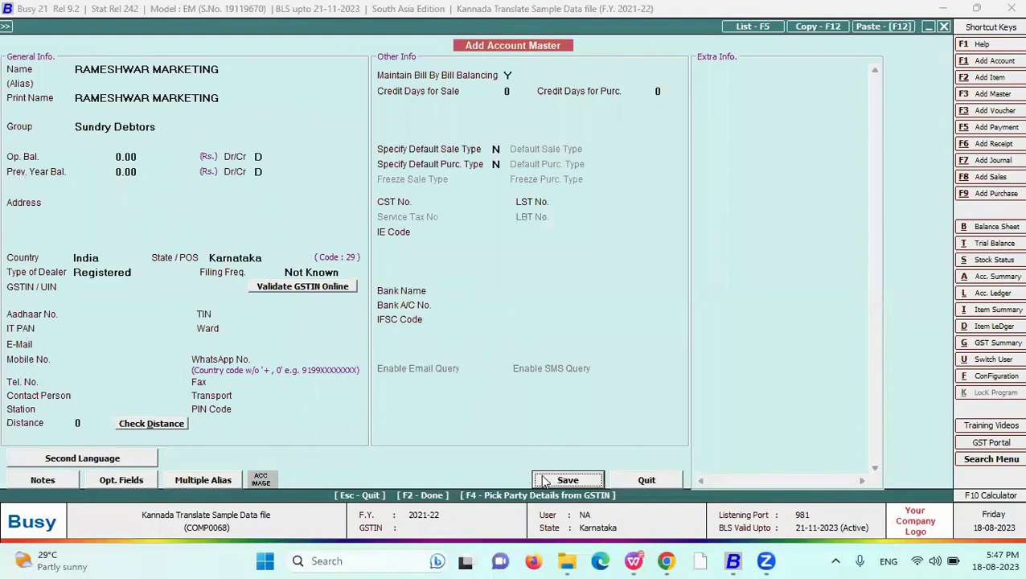
pyautogui.click(569, 483)
pyautogui.click(552, 314)
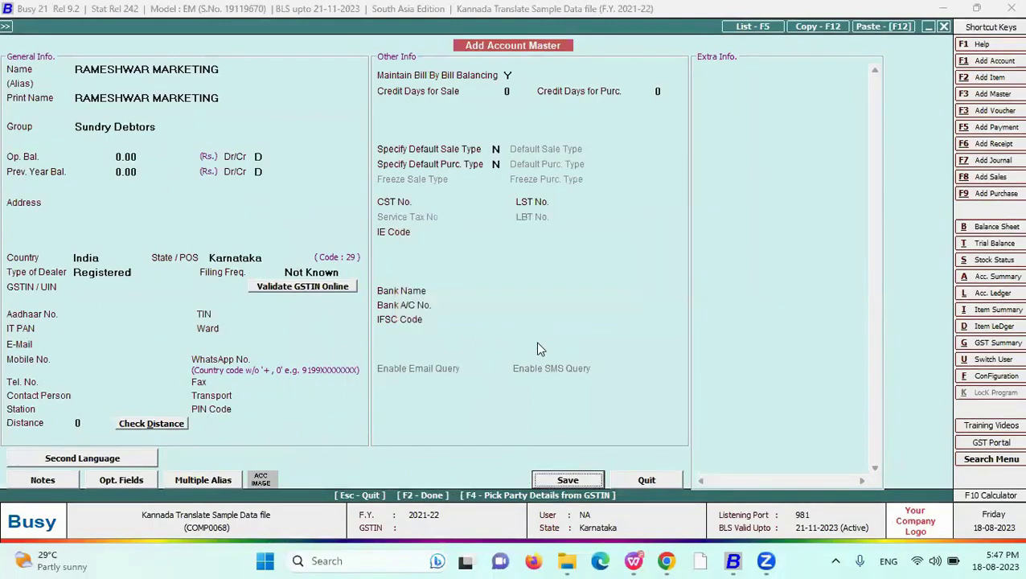
# - Load sales voucher 1/2021-22 dated 01-04-2021, with item TEST, 100 Pcs, for modification
pyautogui.press('Escape')
pyautogui.press('Right')
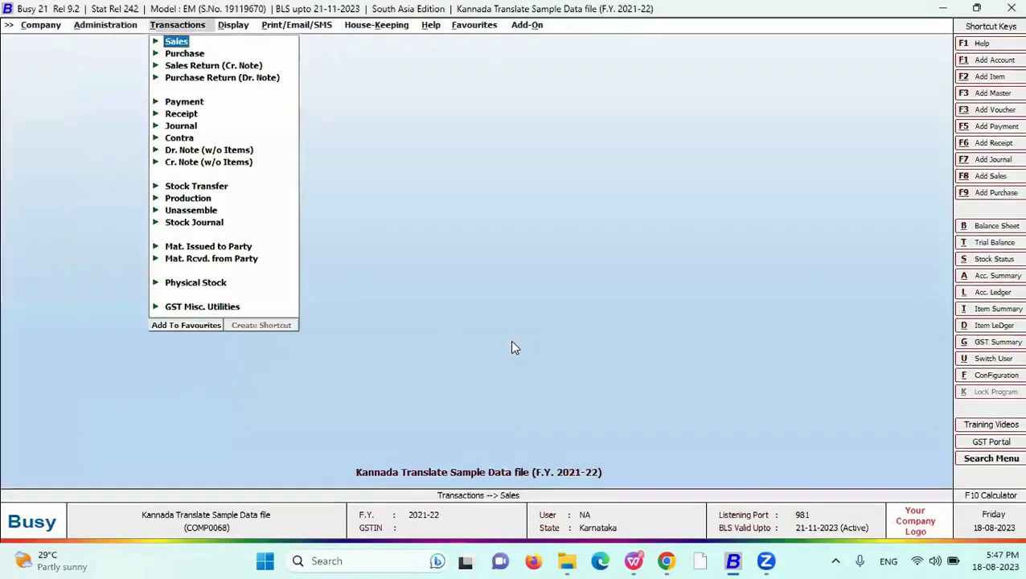
pyautogui.press('Left')
pyautogui.press('Right')
pyautogui.press('Return')
pyautogui.press('Down')
pyautogui.press('Return')
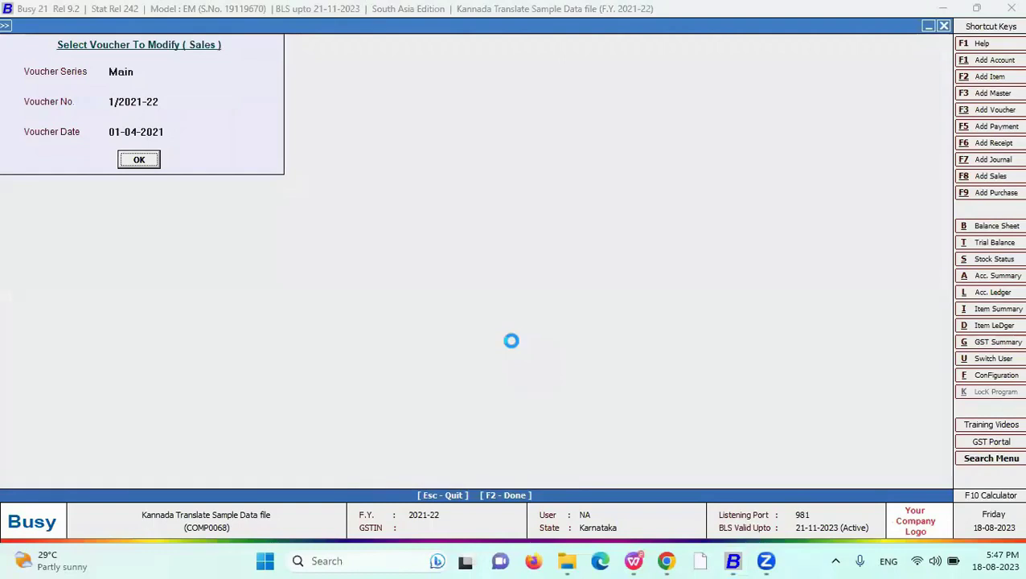
pyautogui.press('Return')
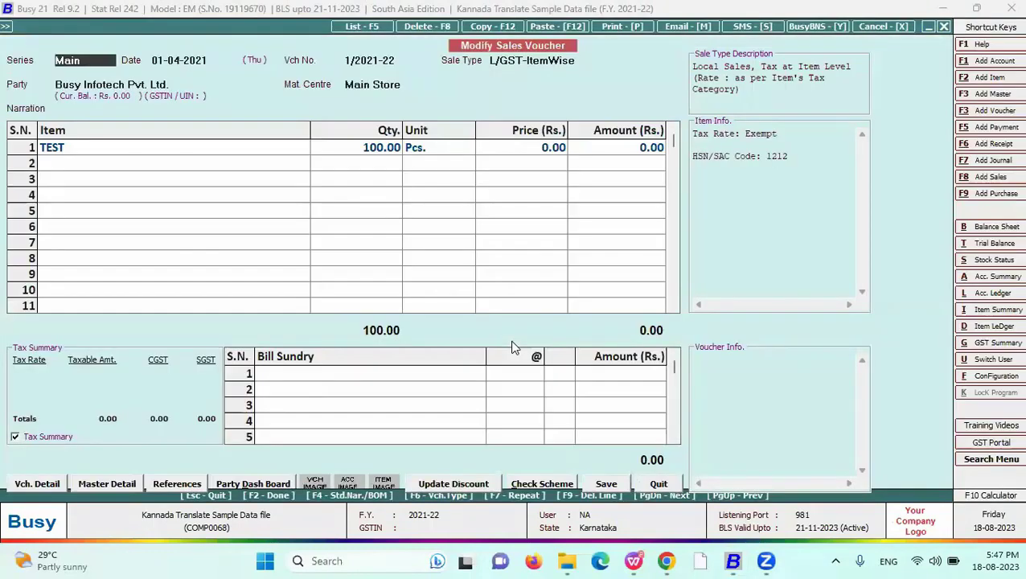
pyautogui.click(384, 259)
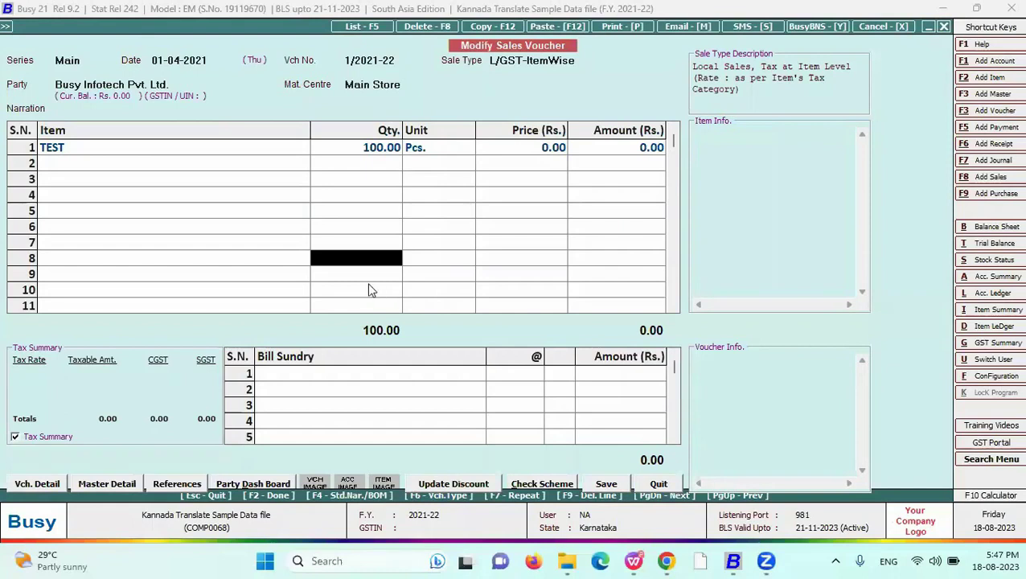
pyautogui.click(194, 201)
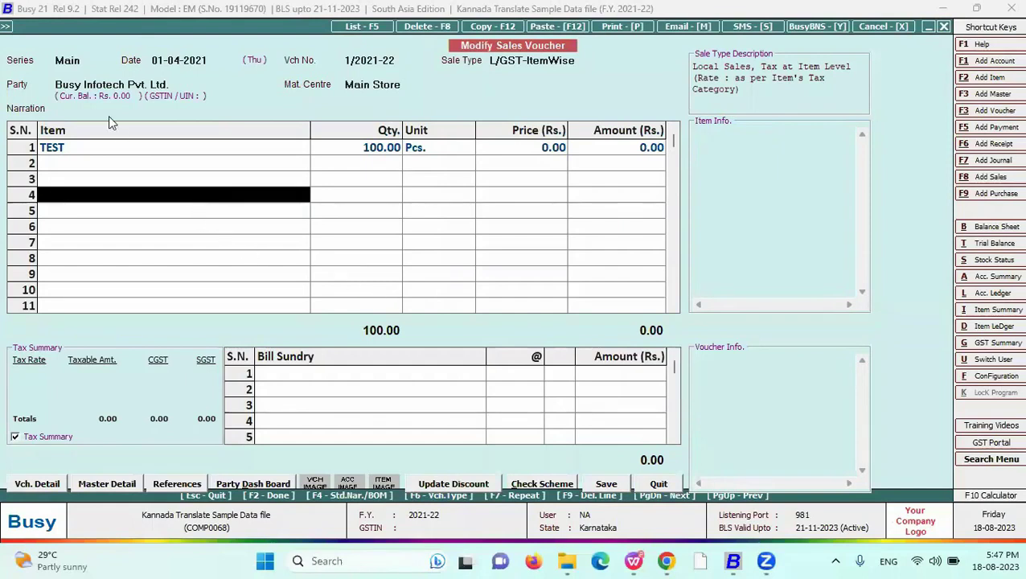
# - Open the Advanced Invoice/Document Printing configuration
pyautogui.moveTo(5, 27)
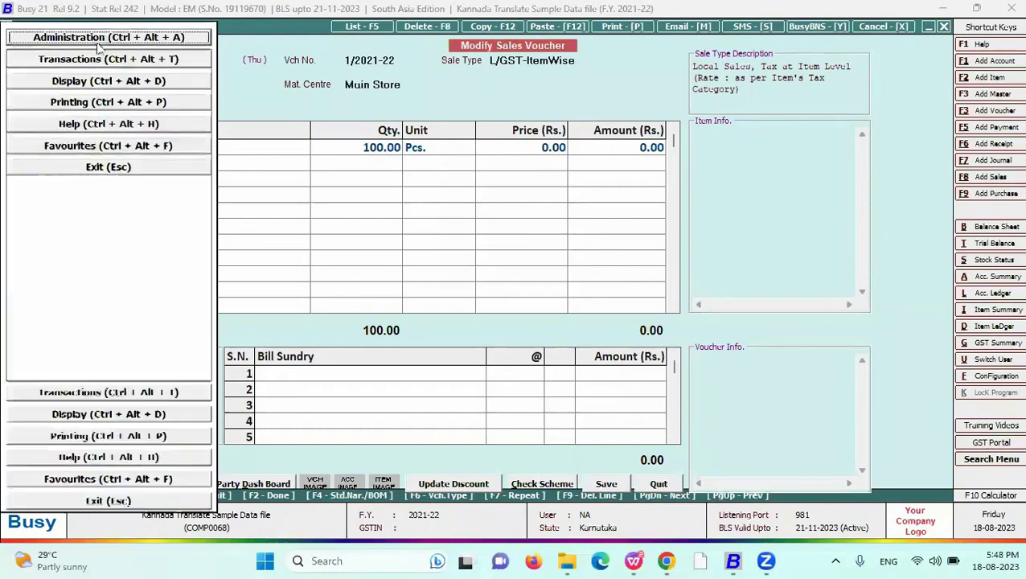
pyautogui.press('Escape')
pyautogui.press('Escape')
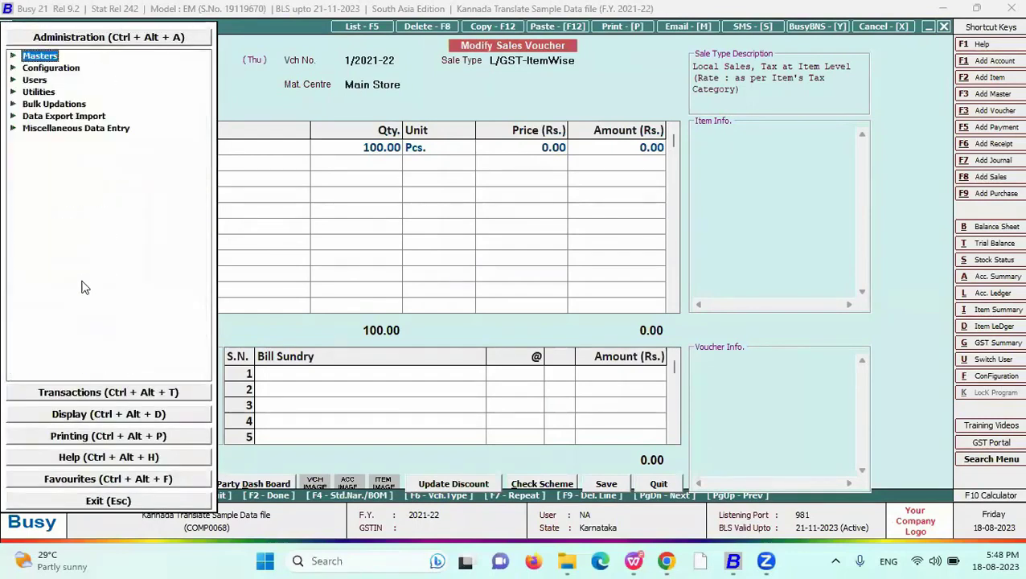
pyautogui.click(69, 69)
pyautogui.click(99, 188)
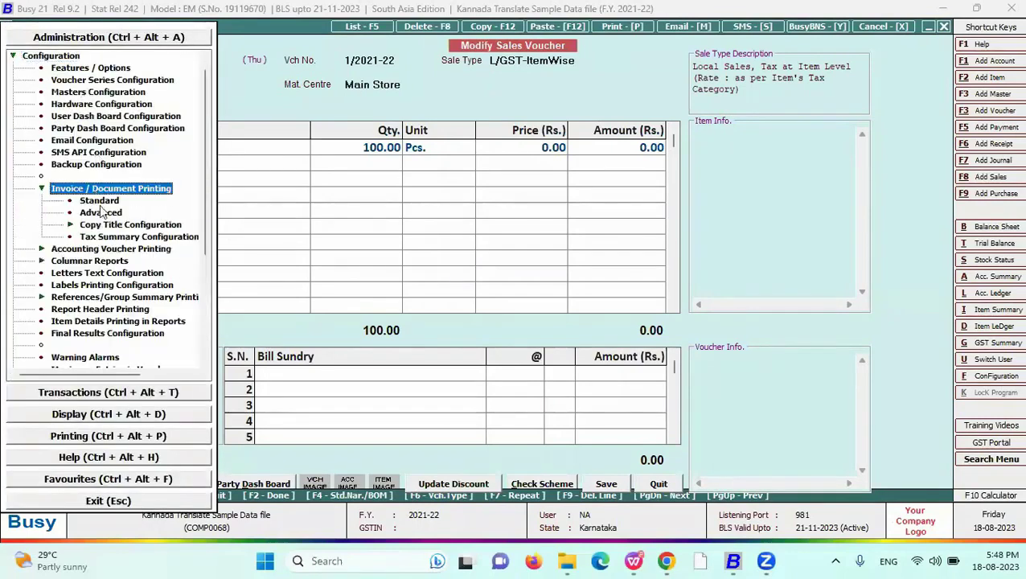
pyautogui.click(101, 212)
# - Add and save a new Sales Invoice format named 11
pyautogui.click(25, 90)
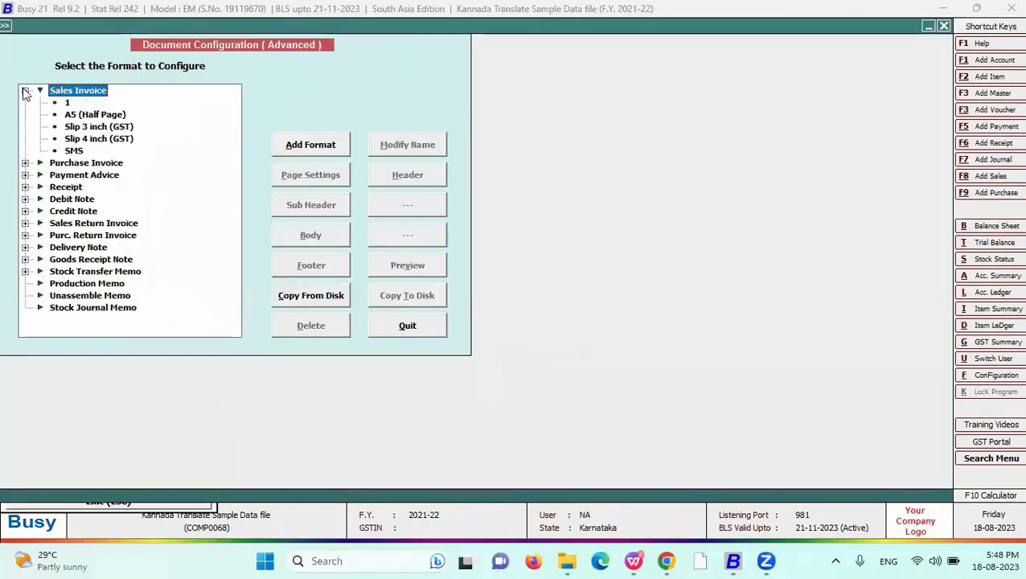
pyautogui.click(67, 103)
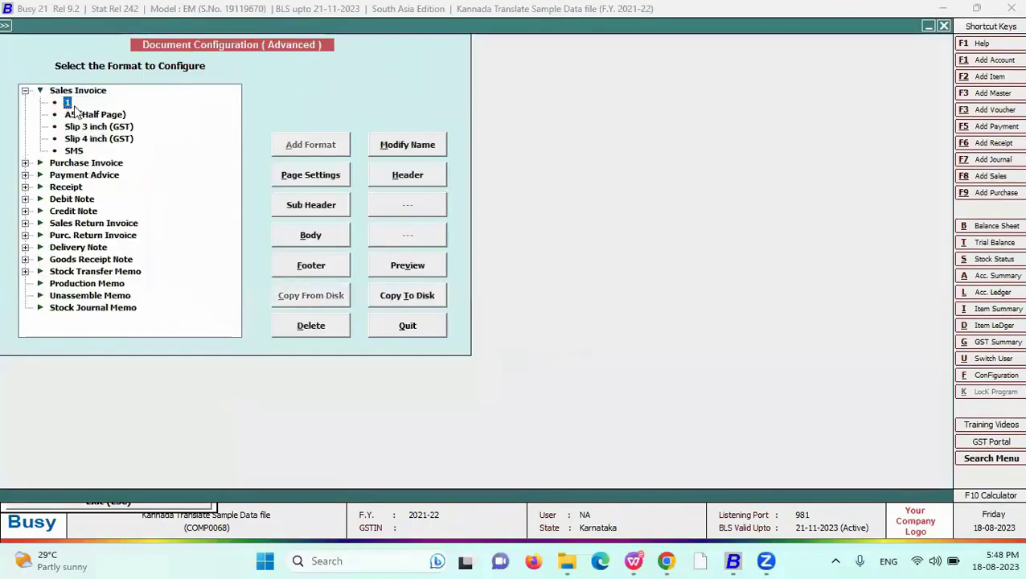
pyautogui.click(301, 144)
pyautogui.write('1')
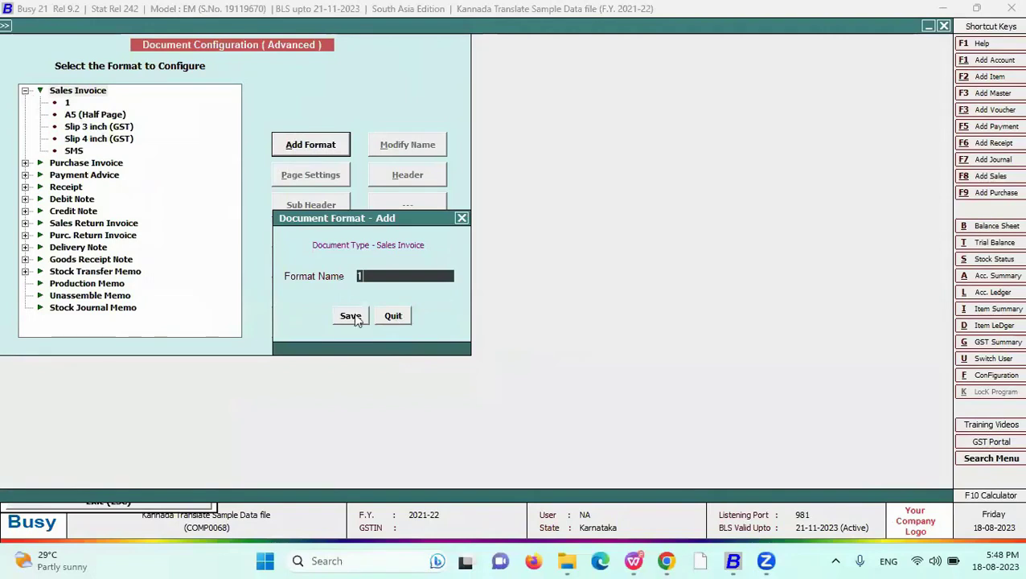
pyautogui.click(346, 314)
pyautogui.click(603, 309)
pyautogui.click(341, 316)
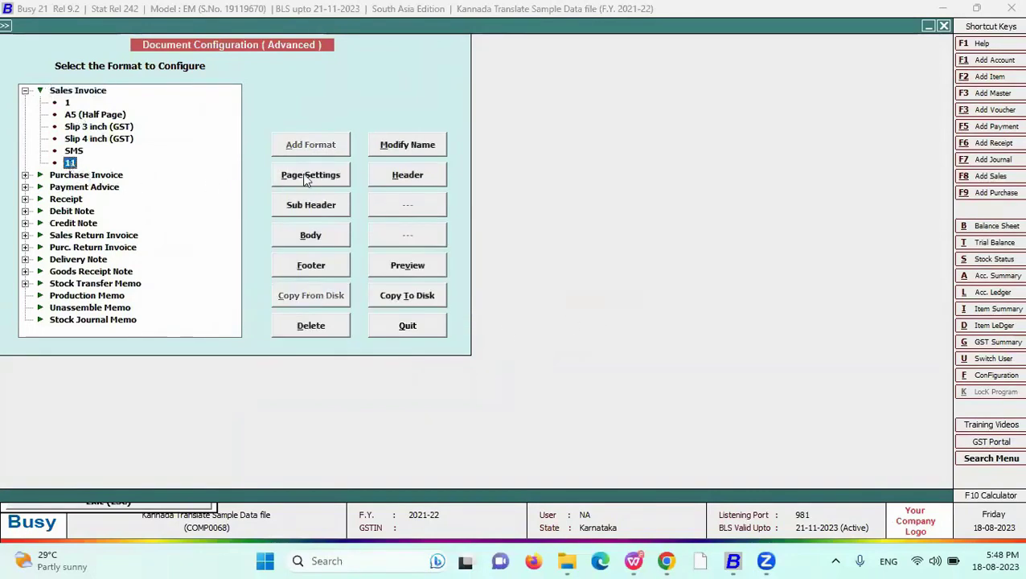
pyautogui.click(400, 172)
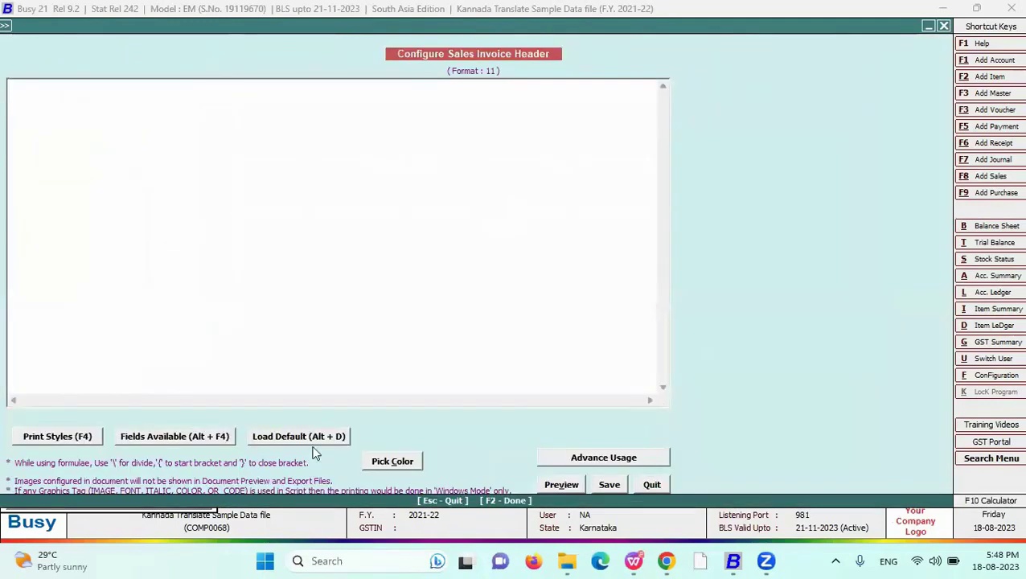
# - Insert the COMPANY_NAME field into the header, then delete it again
pyautogui.click(220, 439)
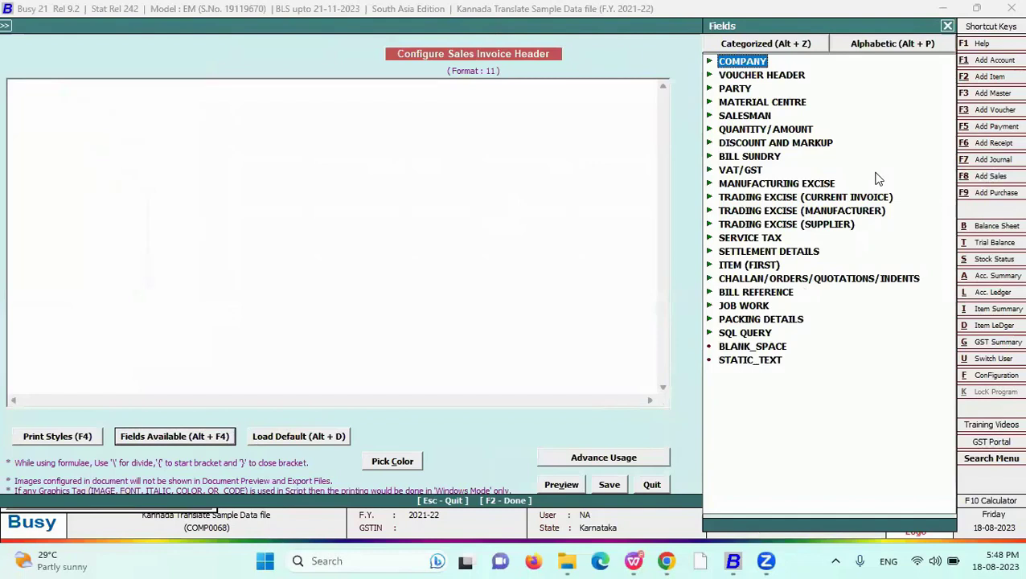
pyautogui.doubleClick(777, 69)
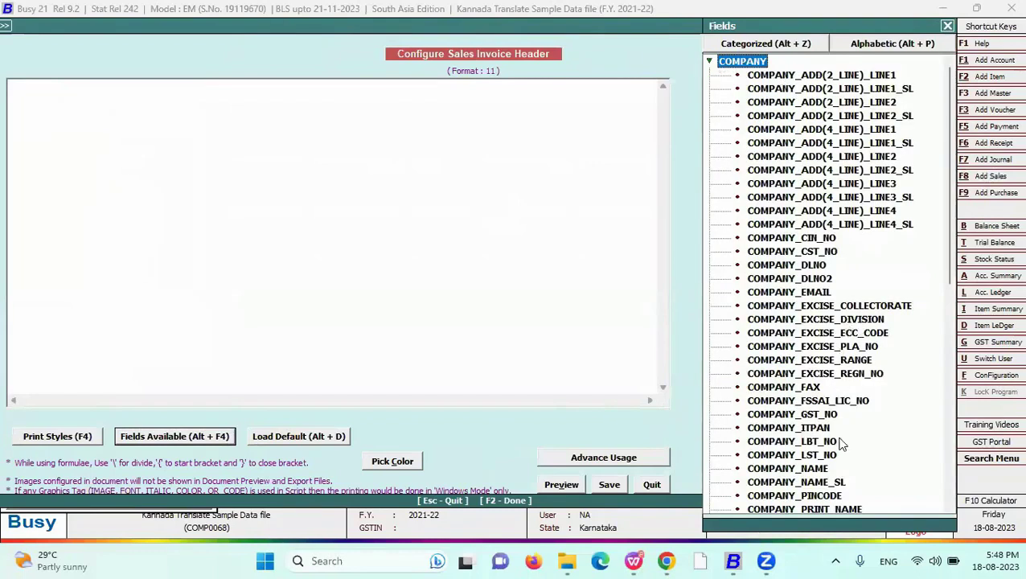
pyautogui.doubleClick(829, 468)
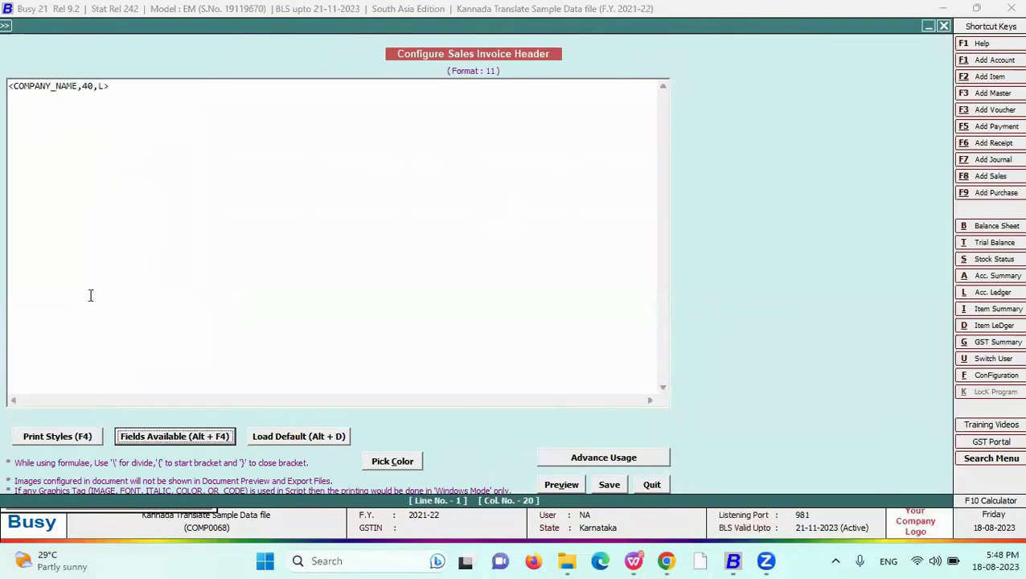
pyautogui.moveTo(125, 89); pyautogui.dragTo(7, 77)
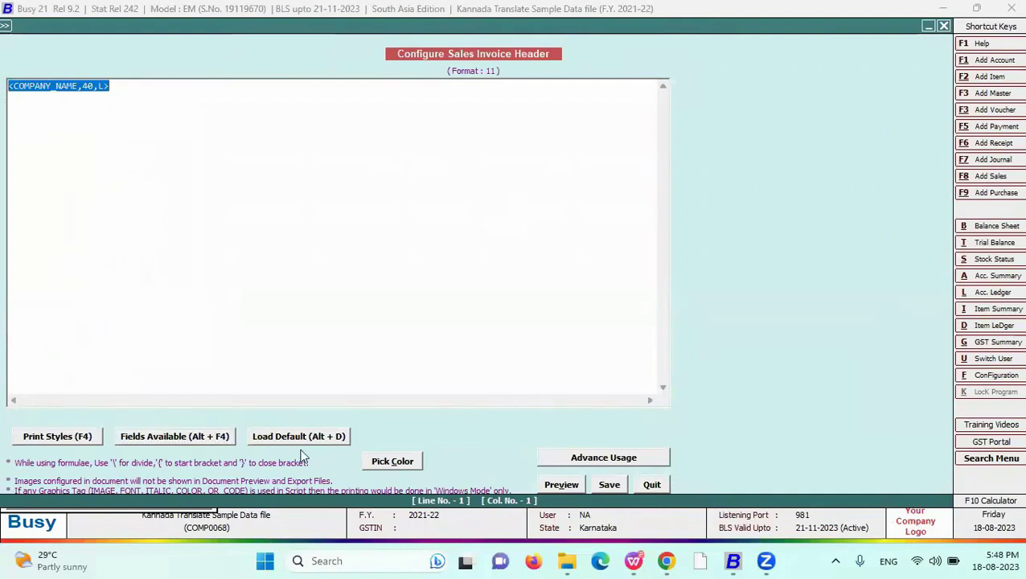
pyautogui.press('Delete')
pyautogui.click(193, 441)
pyautogui.doubleClick(744, 63)
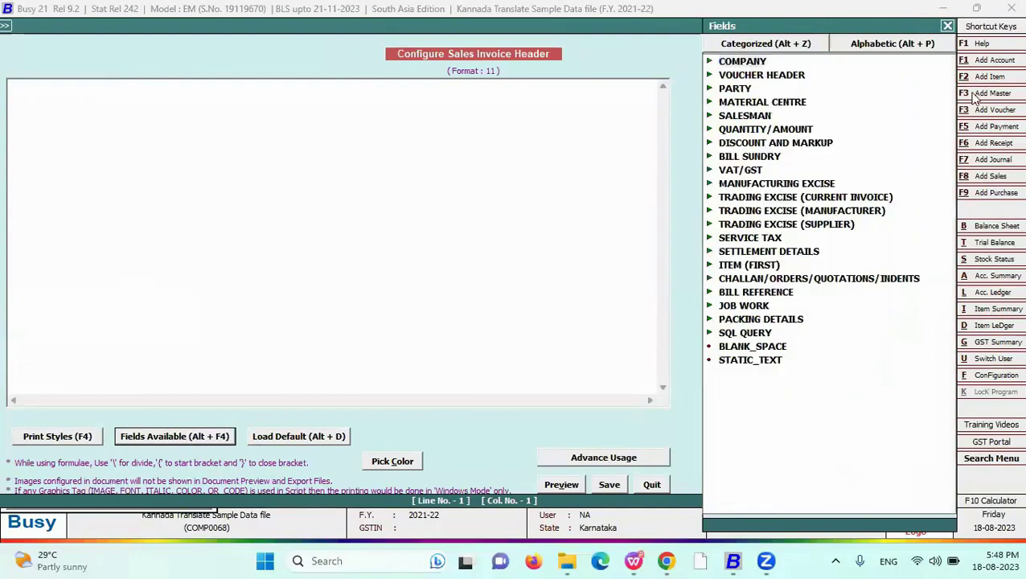
# - Insert the party field PARTY_NAME_SL into the header
pyautogui.doubleClick(735, 88)
pyautogui.scroll(-8, 803, 334)
pyautogui.scroll(-6, 802, 338)
pyautogui.scroll(4, 781, 242)
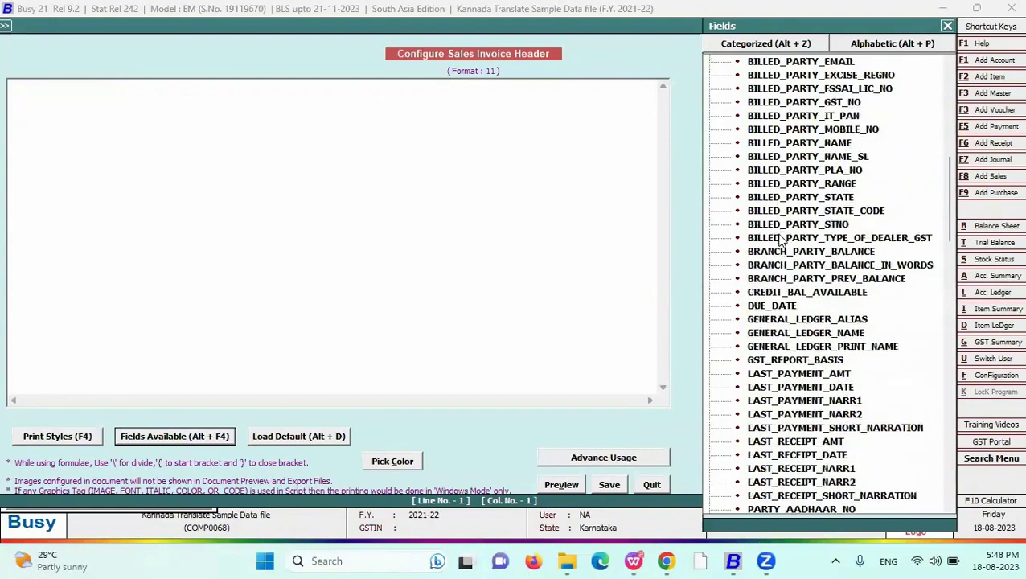
pyautogui.scroll(-10, 781, 242)
pyautogui.scroll(-4, 802, 438)
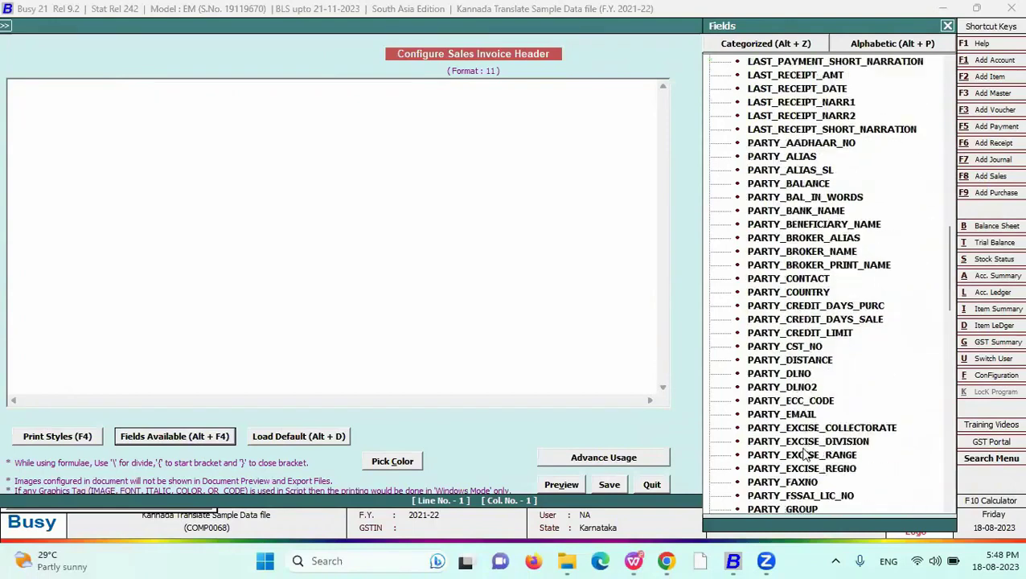
pyautogui.scroll(-2, 803, 459)
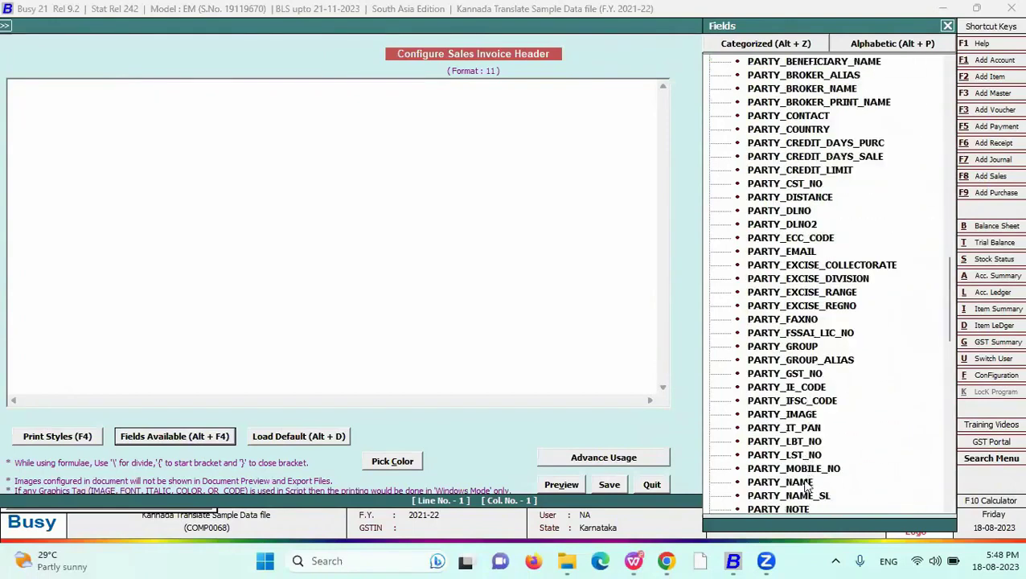
pyautogui.click(805, 482)
pyautogui.press('Down')
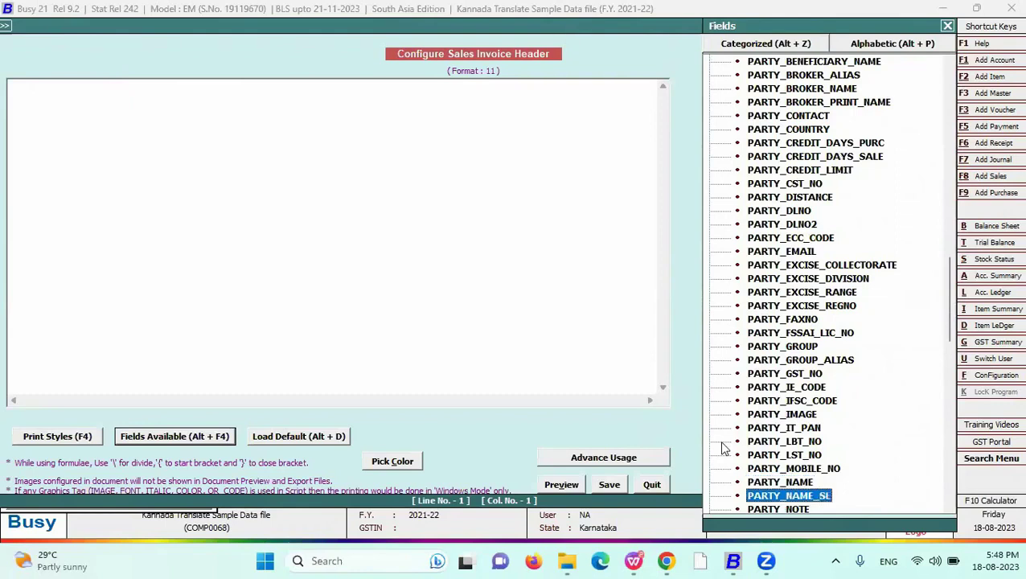
pyautogui.press('Return')
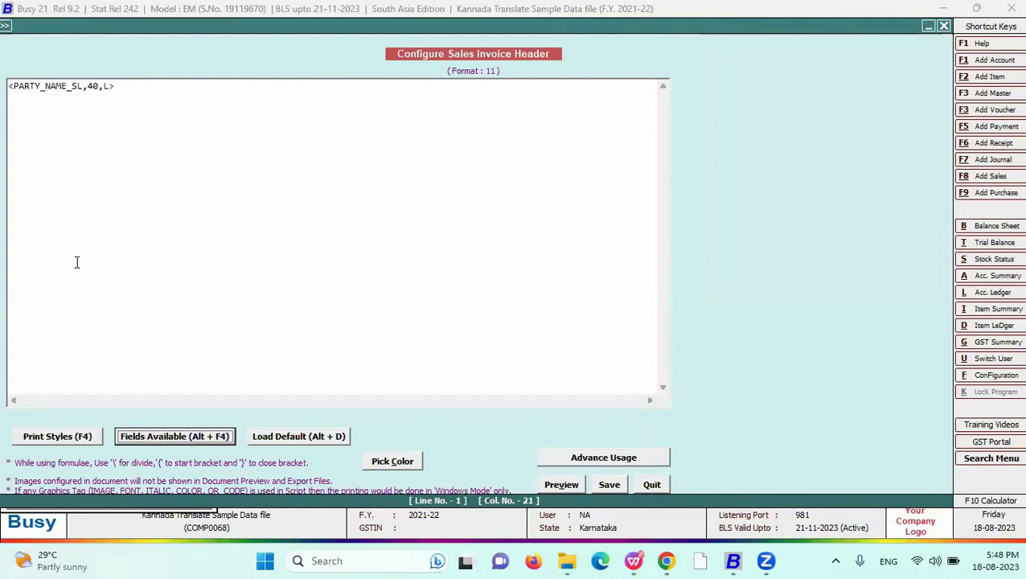
# - Change the field's alignment to C, giving <PARTY_NAME_SL,40,C>, and save the header
pyautogui.moveTo(147, 88); pyautogui.dragTo(110, 90)
pyautogui.write('C')
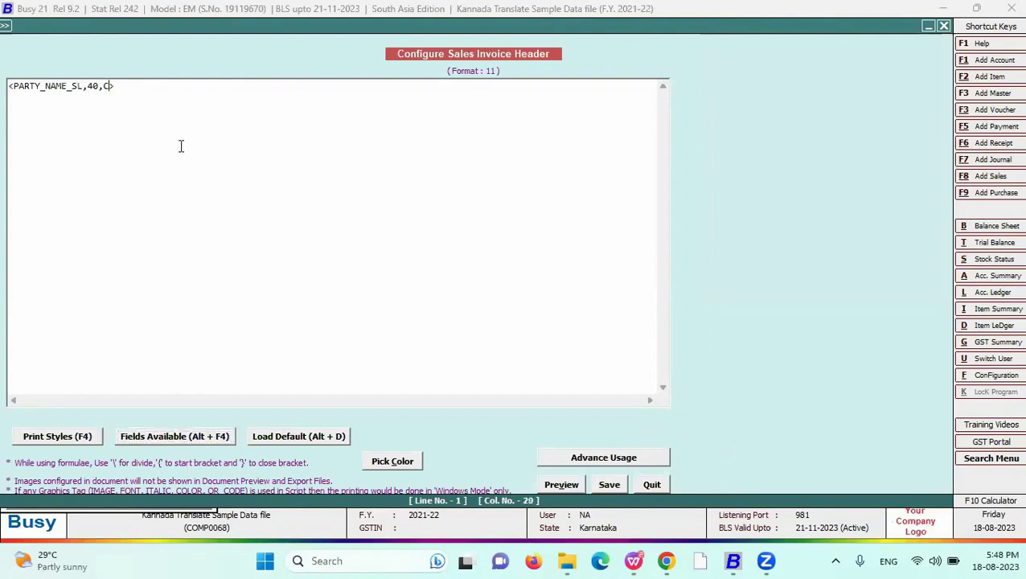
pyautogui.click(601, 486)
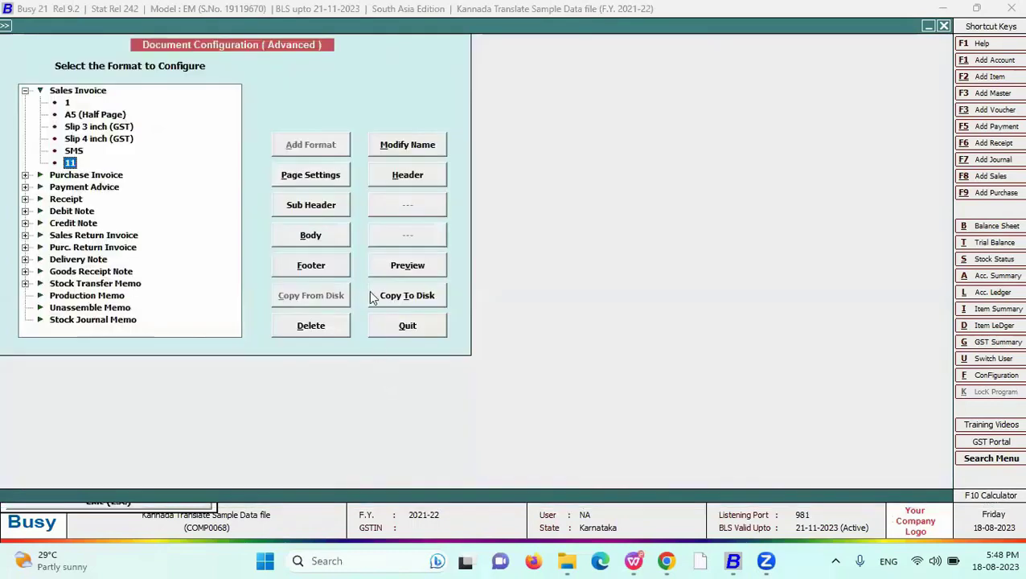
# - Set the voucher party to RAMESHWAR MARKETING and the item price to 111
pyautogui.press('Escape')
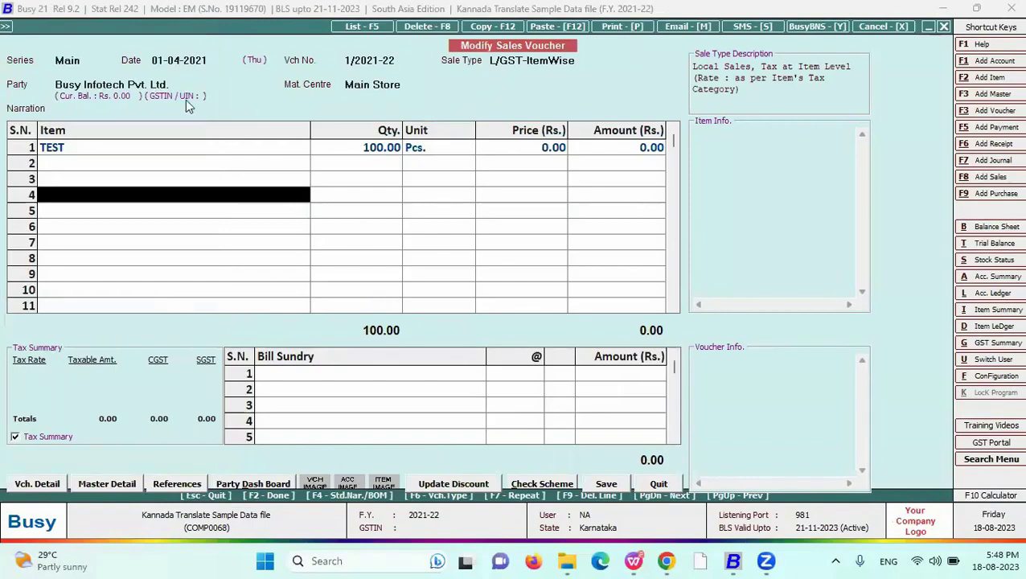
pyautogui.hotkey('alt', 'p')
pyautogui.press('Escape')
pyautogui.click(122, 90)
pyautogui.press('Down')
pyautogui.press('Down')
pyautogui.press('Return')
pyautogui.press('Return')
pyautogui.press('Return')
pyautogui.write('111')
pyautogui.press('Return')
pyautogui.press('Return')
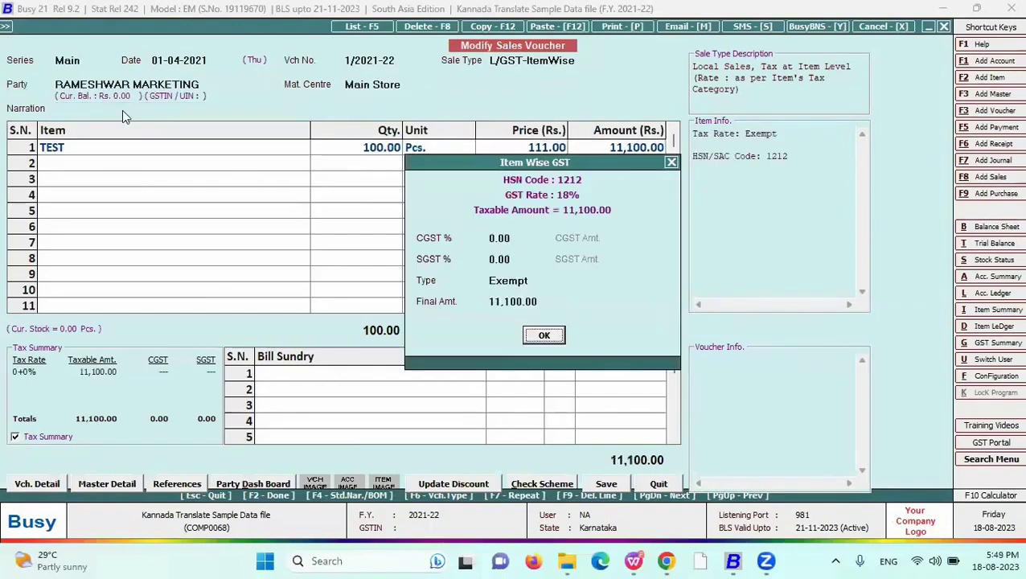
pyautogui.press('Return')
pyautogui.press('Return')
pyautogui.press('Return')
# - Save the modified voucher without printing it in the STANDARD format
pyautogui.press('y')
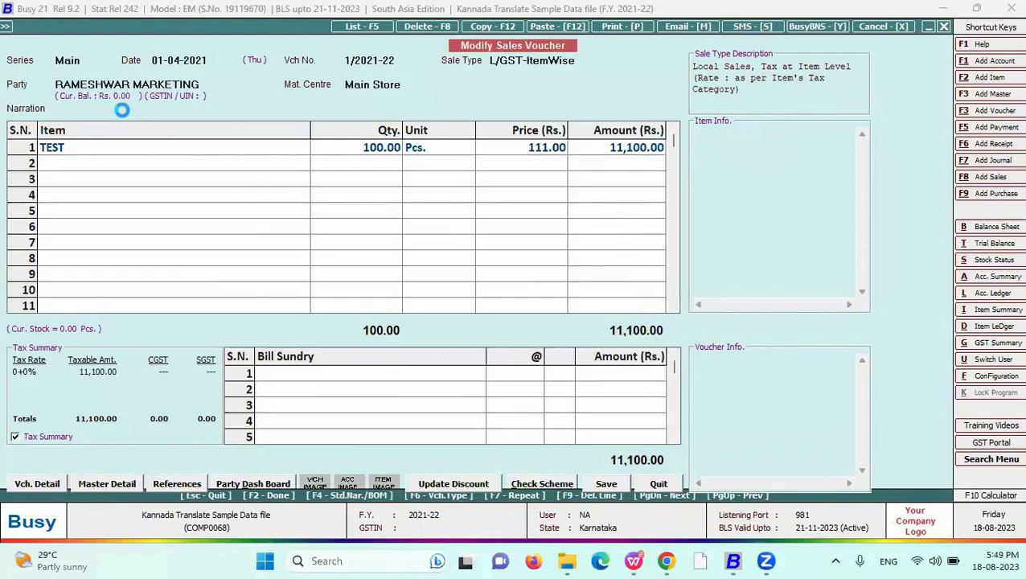
pyautogui.press('Escape')
pyautogui.press('y')
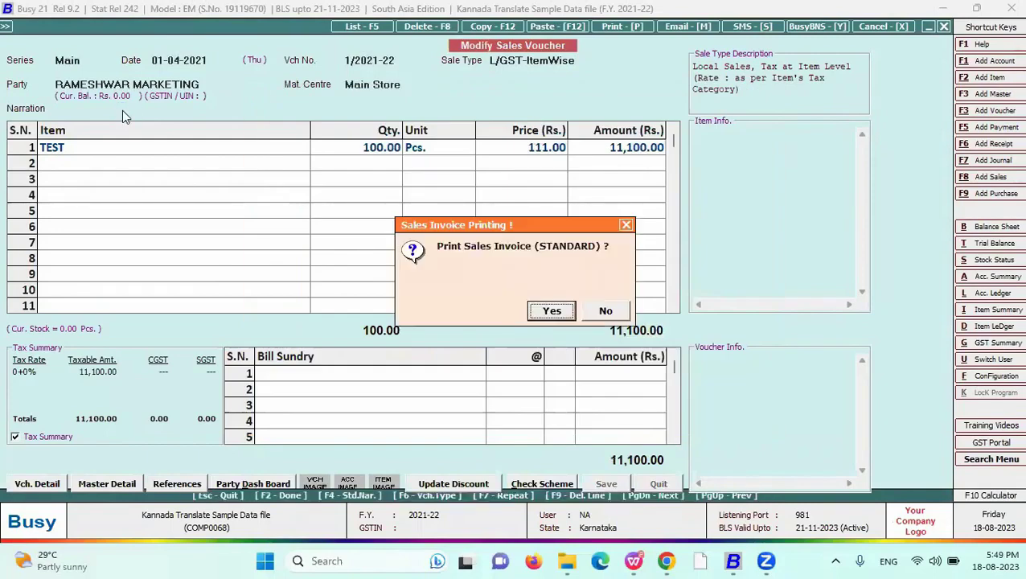
pyautogui.press('n')
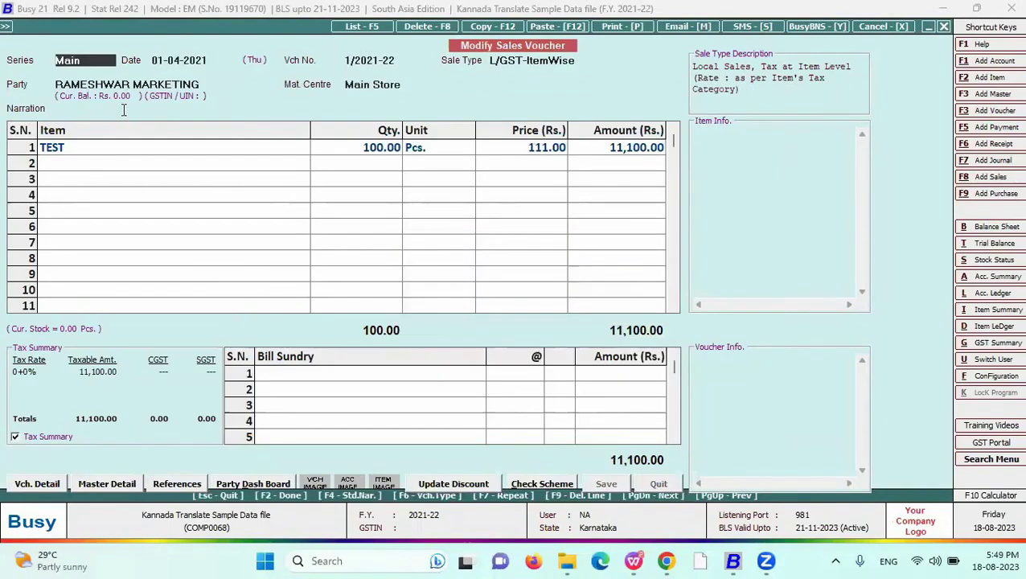
# - Preview the invoice in the custom format, headed with the party's Hindi name, then close it
pyautogui.hotkey('alt', 'p')
pyautogui.press('Down')
pyautogui.press('Return')
pyautogui.press('F2')
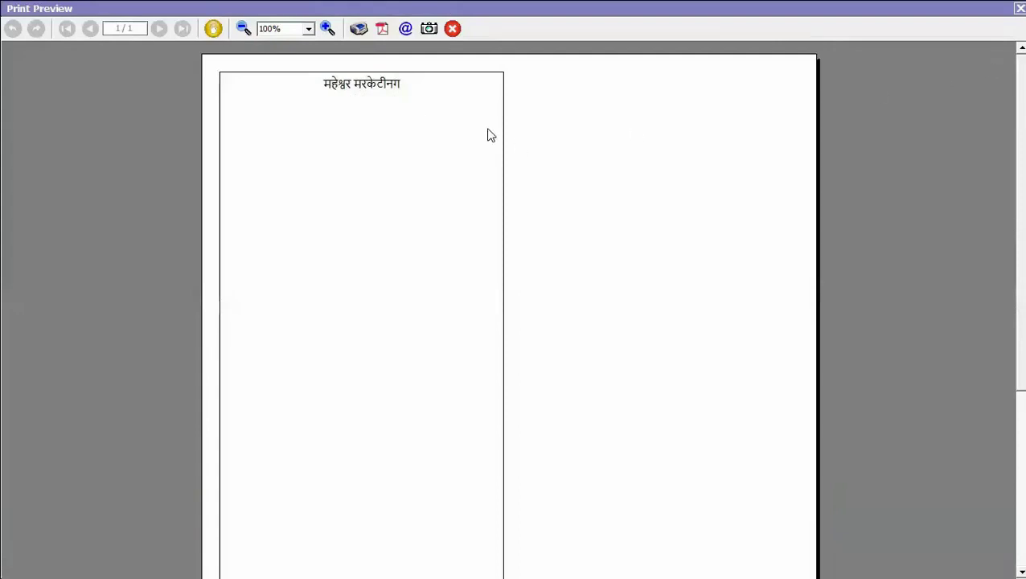
pyautogui.press('Escape')
pyautogui.press('Escape')
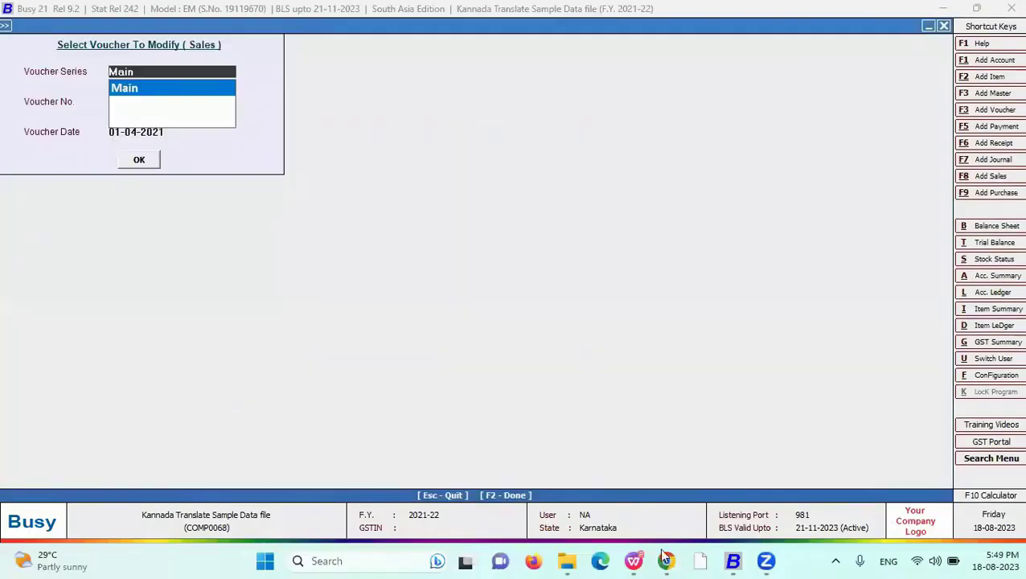
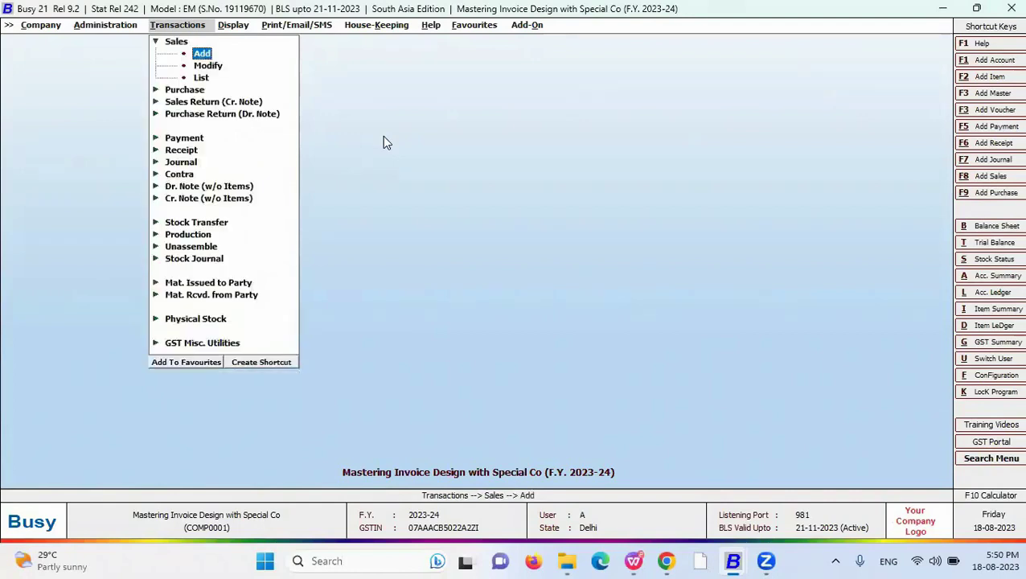
# - Add a Sales Invoice format named QR in advanced Document Configuration and open its blank header
pyautogui.hotkey('ctrl', 'alt', 'd')
pyautogui.press('Right')
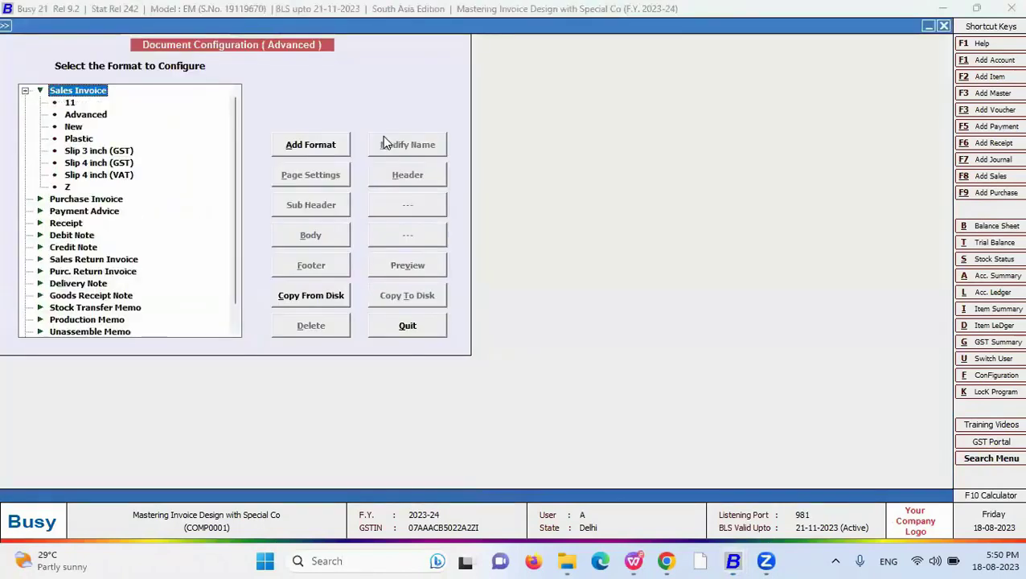
pyautogui.click(310, 145)
pyautogui.write('QR')
pyautogui.press('Return')
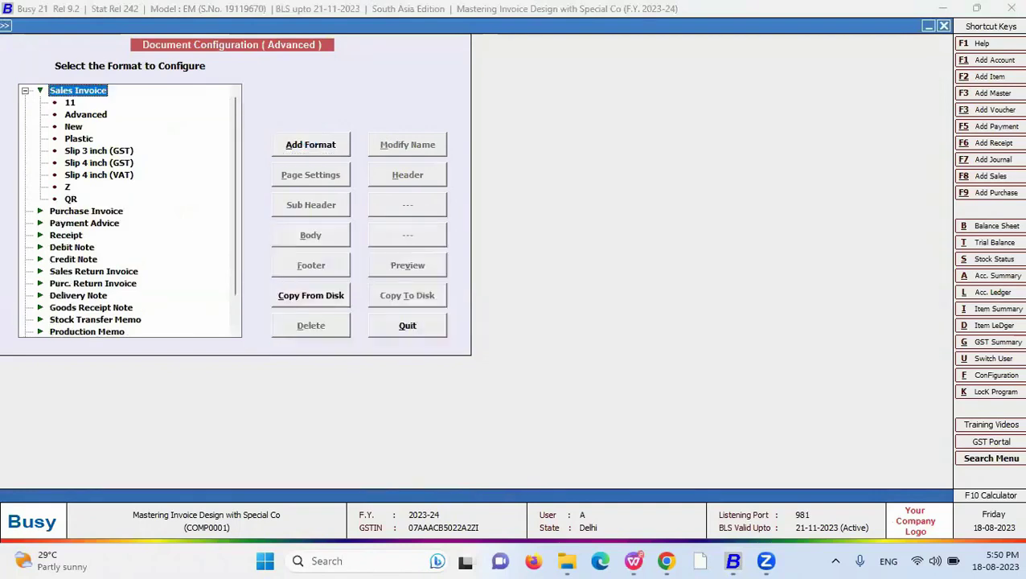
pyautogui.click(697, 298)
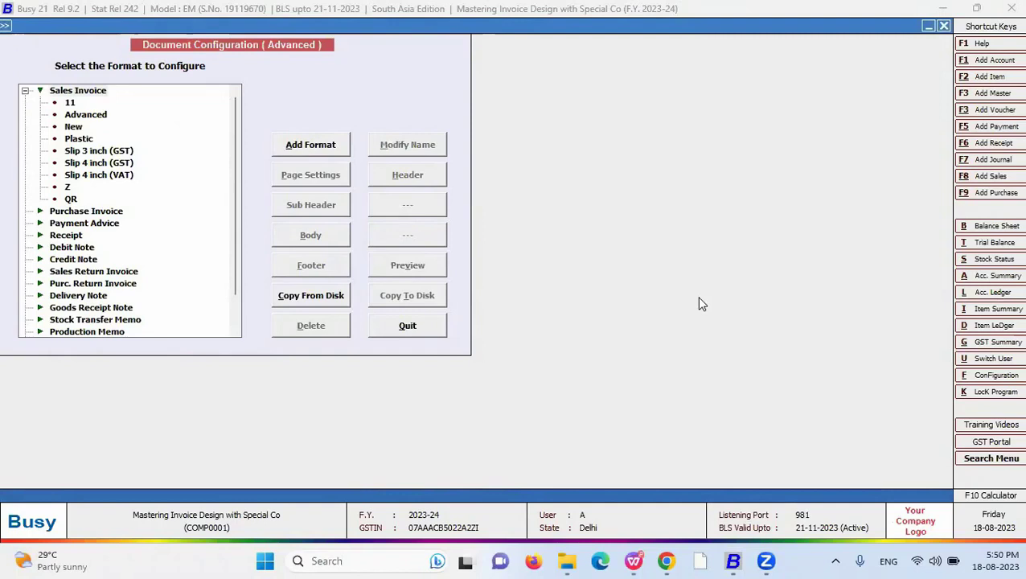
pyautogui.click(72, 200)
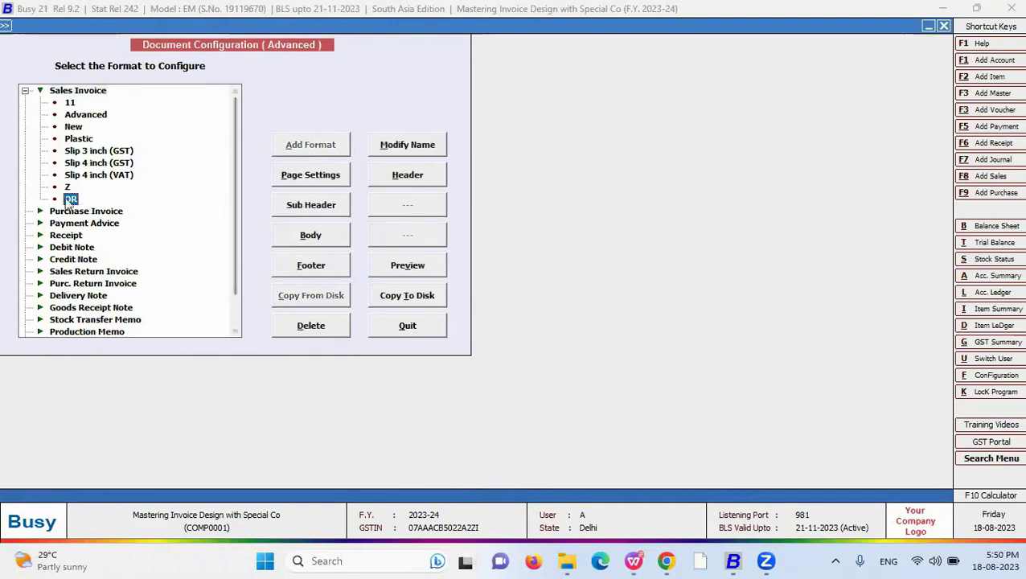
pyautogui.click(420, 176)
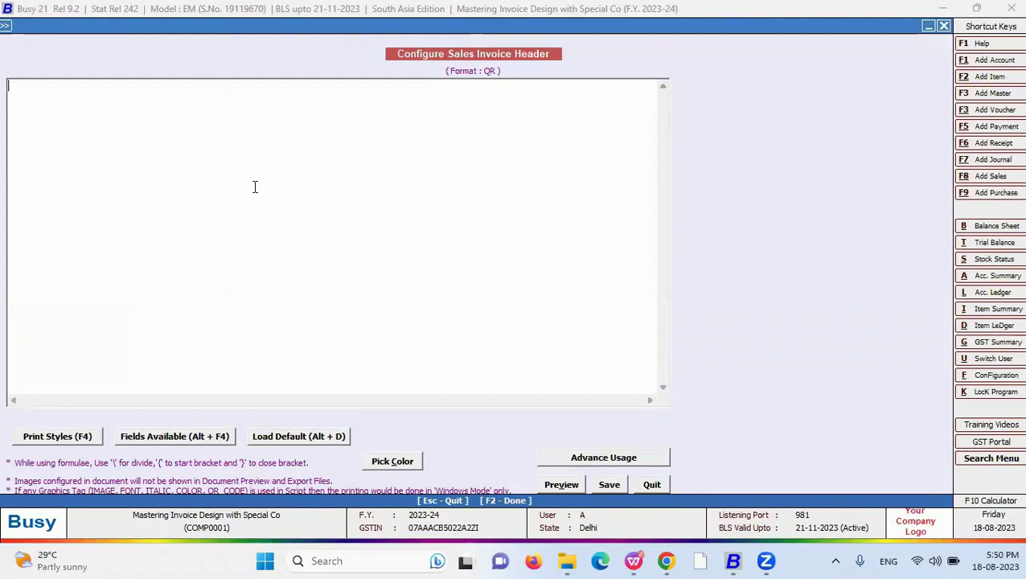
# - Type the UPI link 'upi://pay?pa=<payee UPI ID>&pn=busy infotech&am' into the QR header
pyautogui.write('upi')
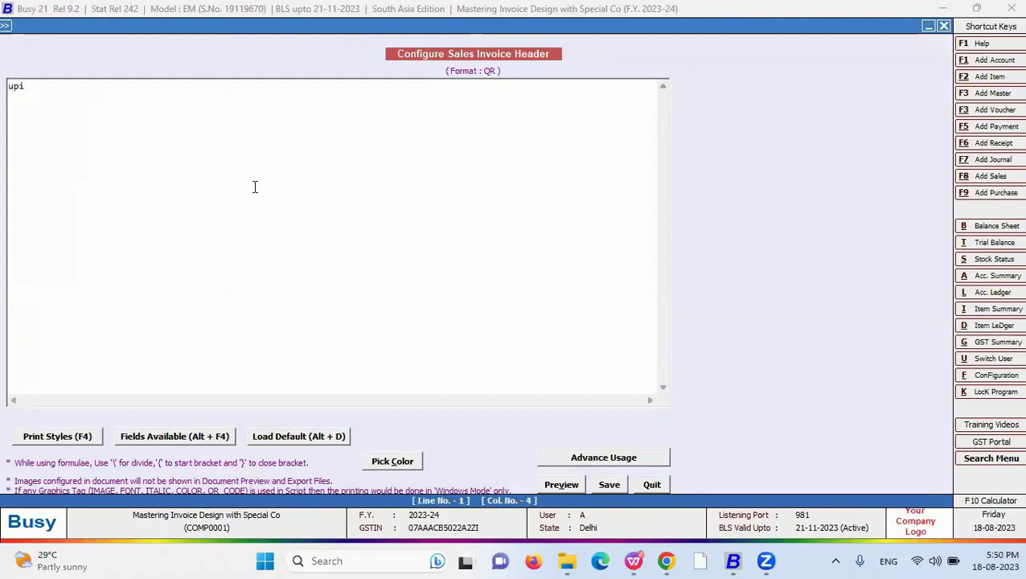
pyautogui.write('://pay')
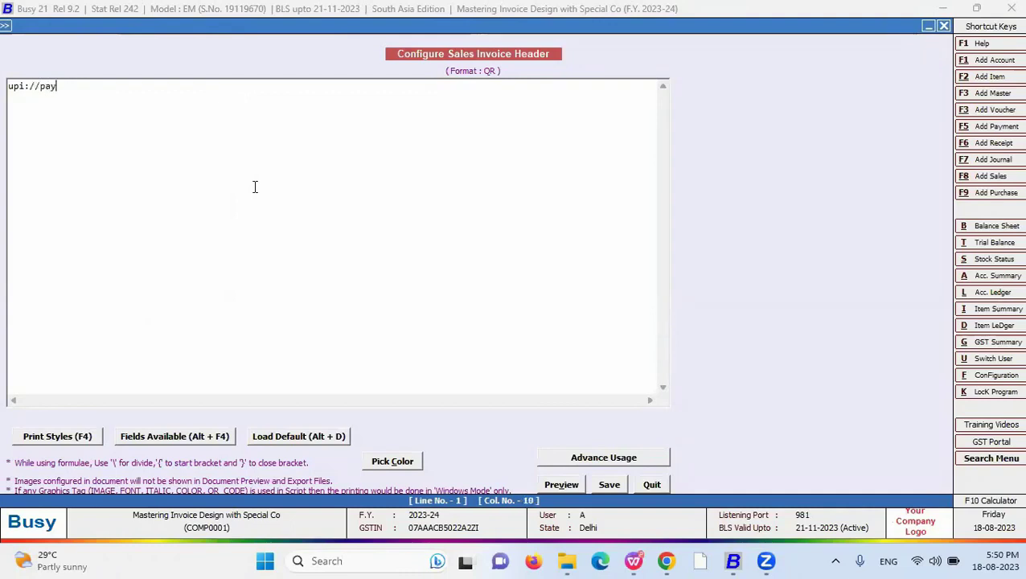
pyautogui.write('?')
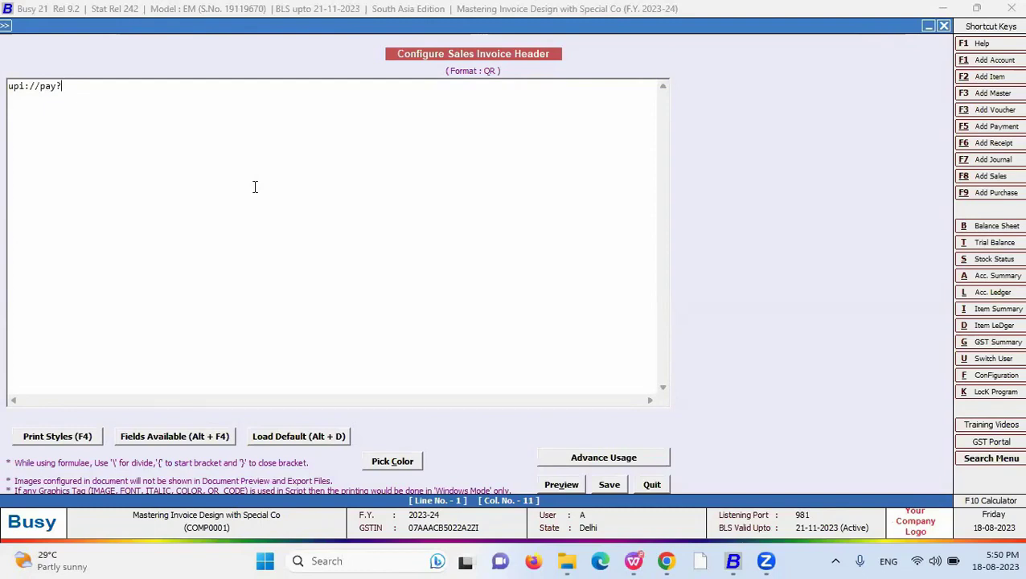
pyautogui.write('pa')
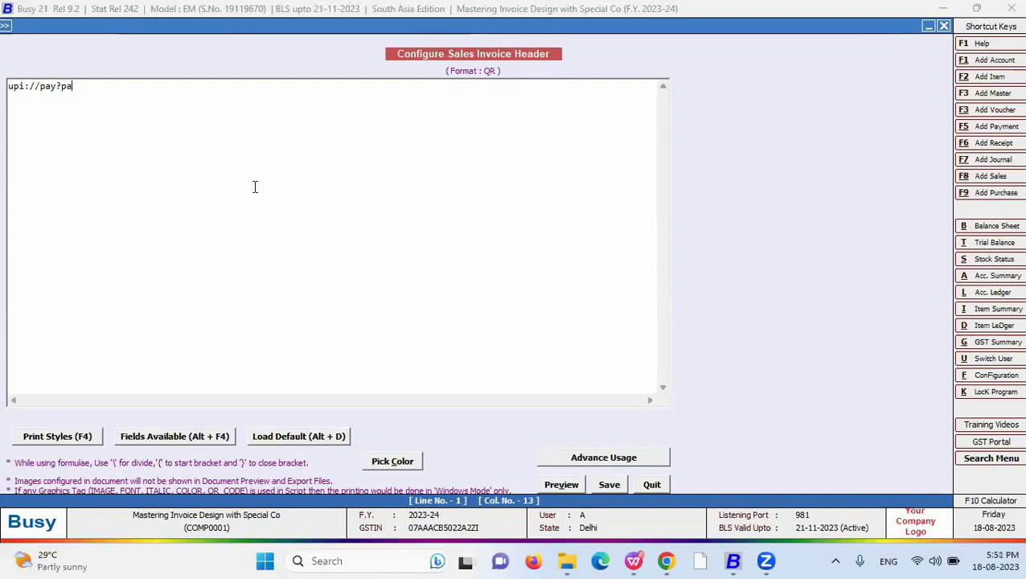
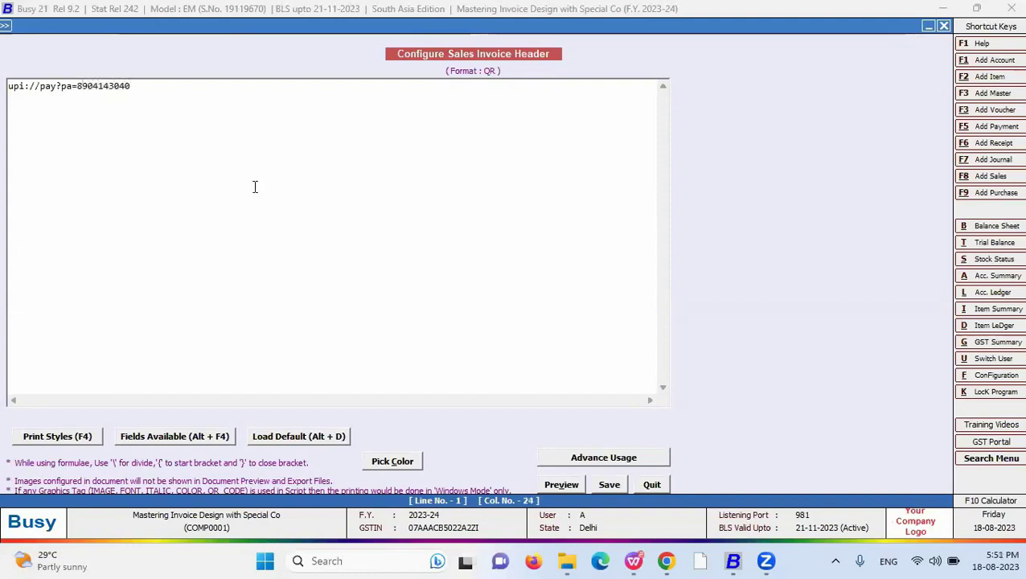
pyautogui.write('@ybl')
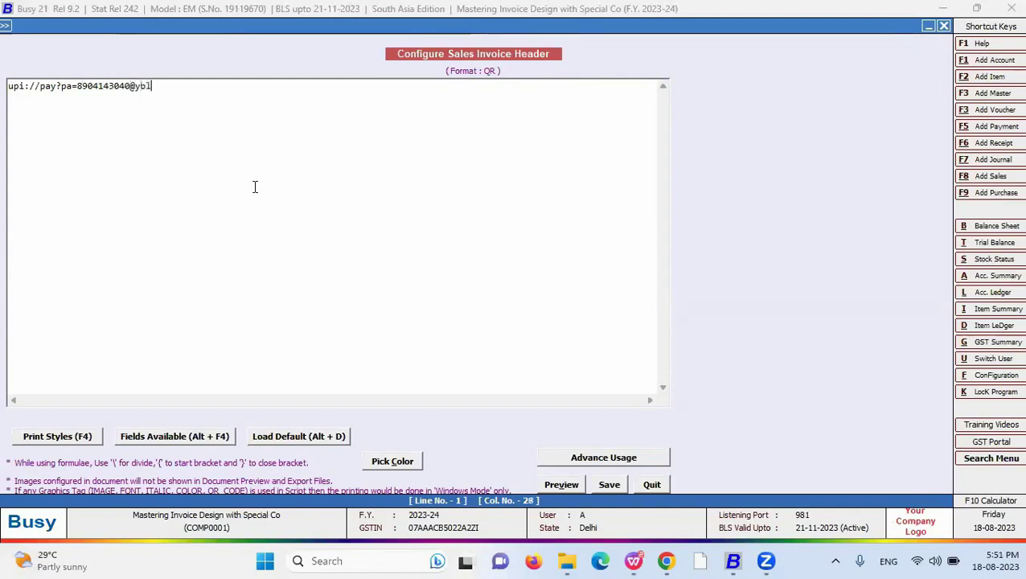
pyautogui.write('&p')
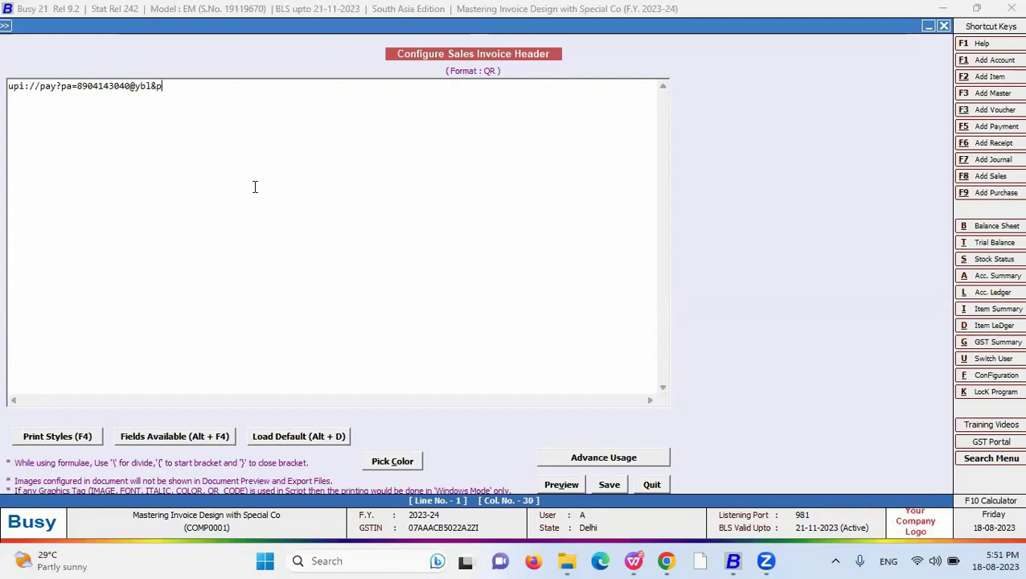
pyautogui.write('n=busy')
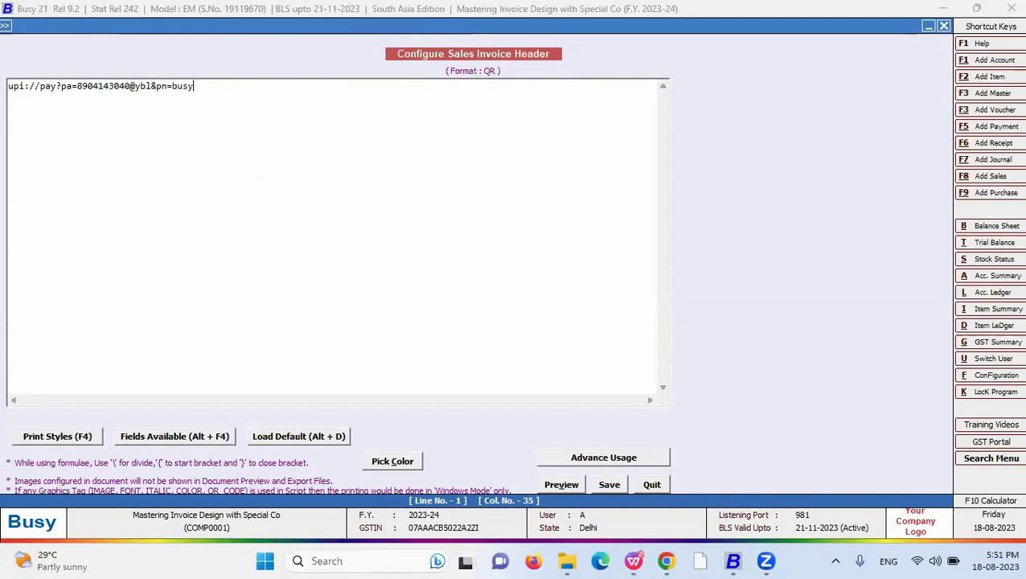
pyautogui.write(' infotech')
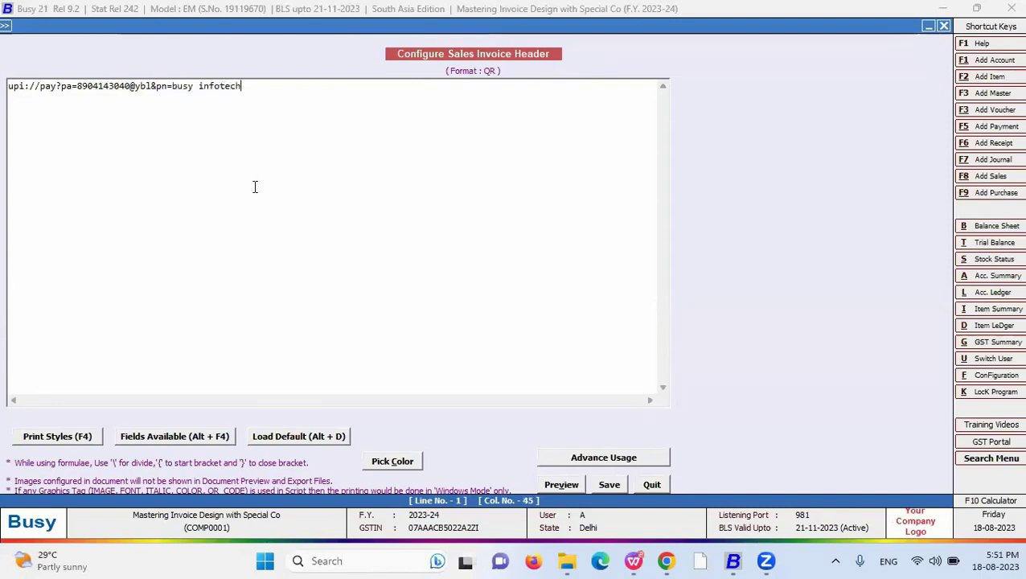
pyautogui.write('&')
pyautogui.write('am=')
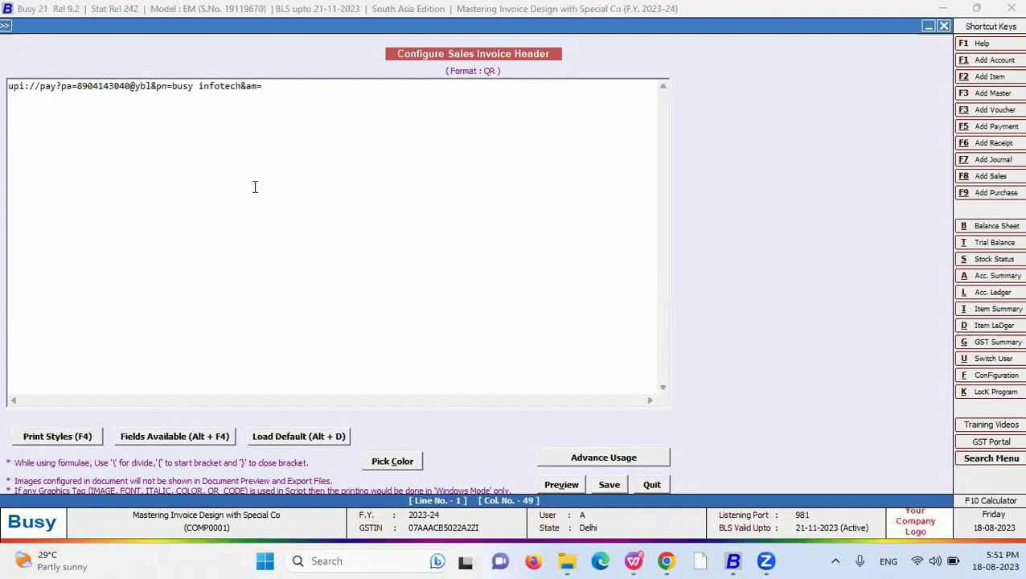
pyautogui.click(178, 439)
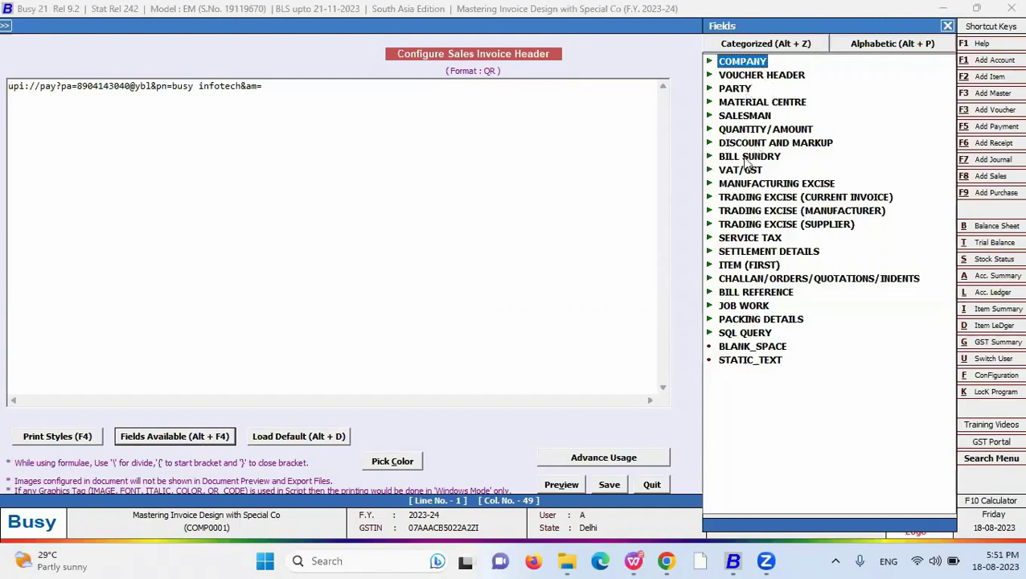
# - Insert the AMOUNT_GRAND_TOTAL field after am and format it as #NCF16.2
pyautogui.doubleClick(764, 129)
pyautogui.doubleClick(776, 75)
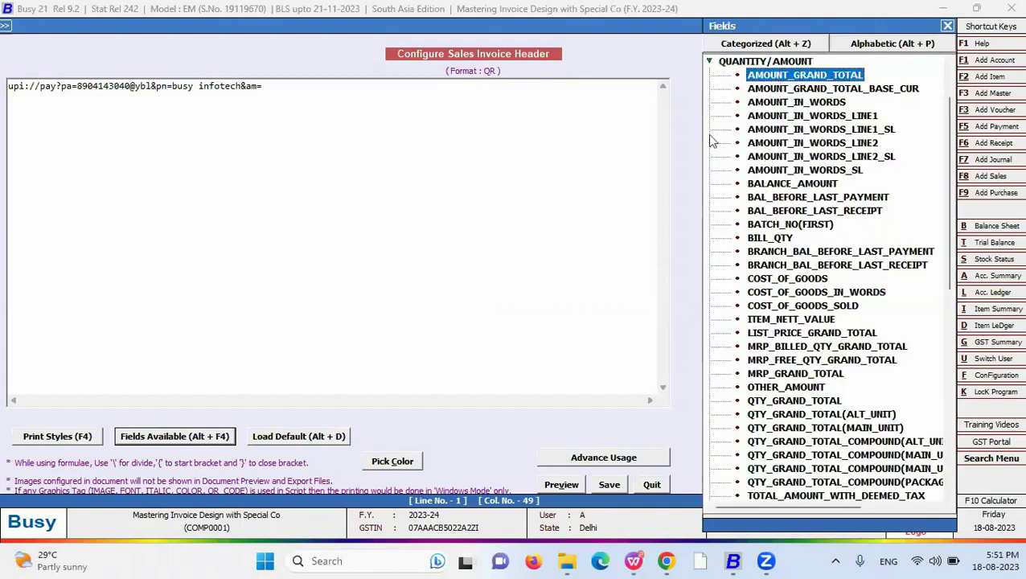
pyautogui.click(368, 86)
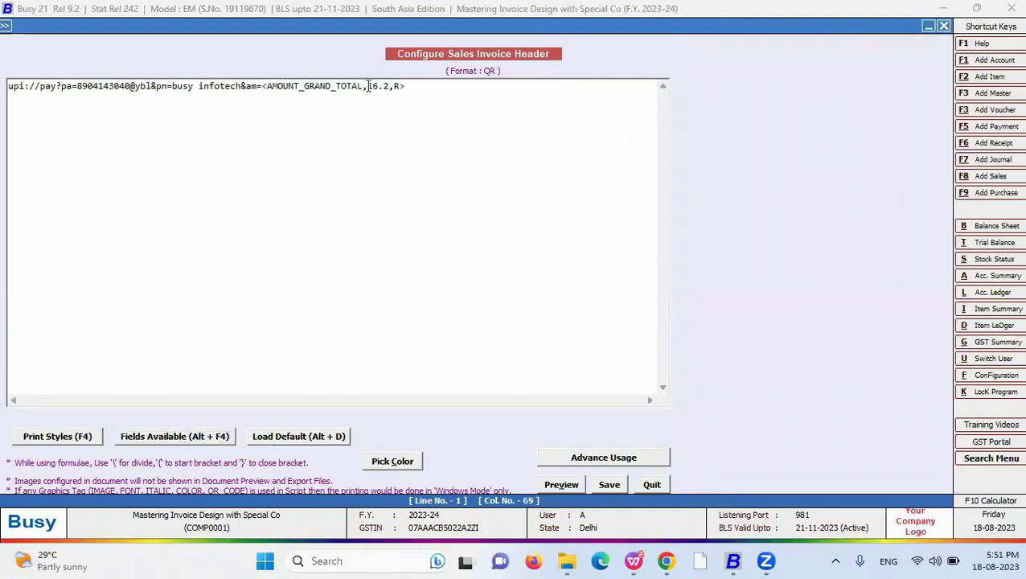
pyautogui.write('#NCF')
pyautogui.moveTo(367, 86); pyautogui.dragTo(390, 90)
pyautogui.press('End')
pyautogui.write('1,230')
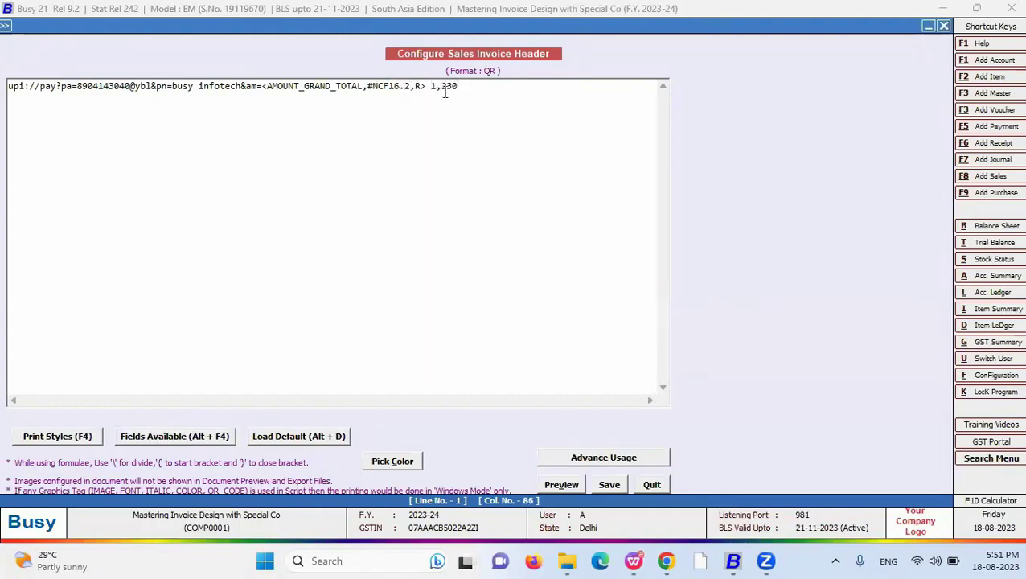
# - Remove the leftover 1,230 sample value and append the &tr= parameter to the UPI line
pyautogui.moveTo(471, 87); pyautogui.dragTo(430, 86)
pyautogui.click(435, 86)
pyautogui.press('Delete')
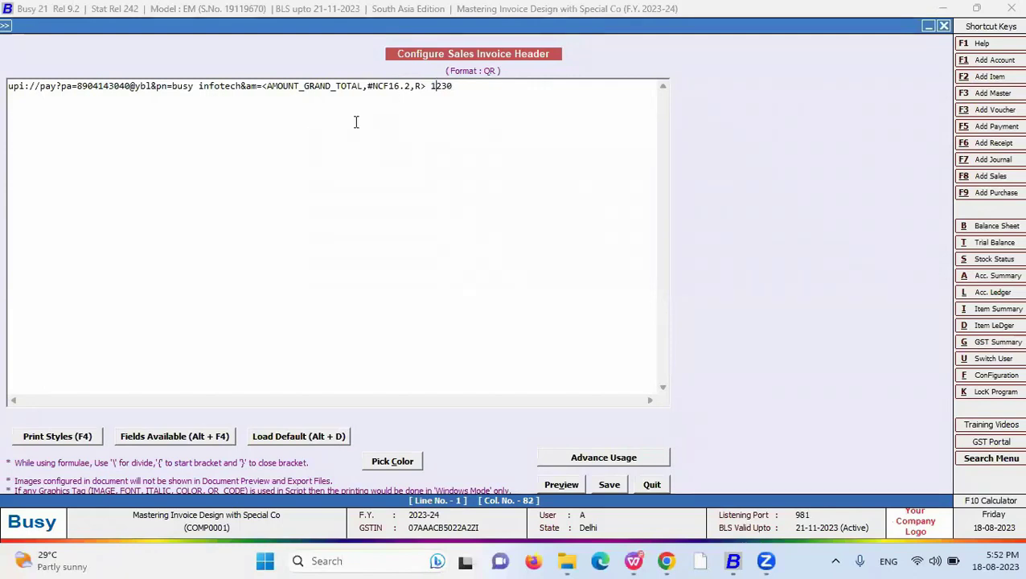
pyautogui.moveTo(463, 85); pyautogui.dragTo(427, 86)
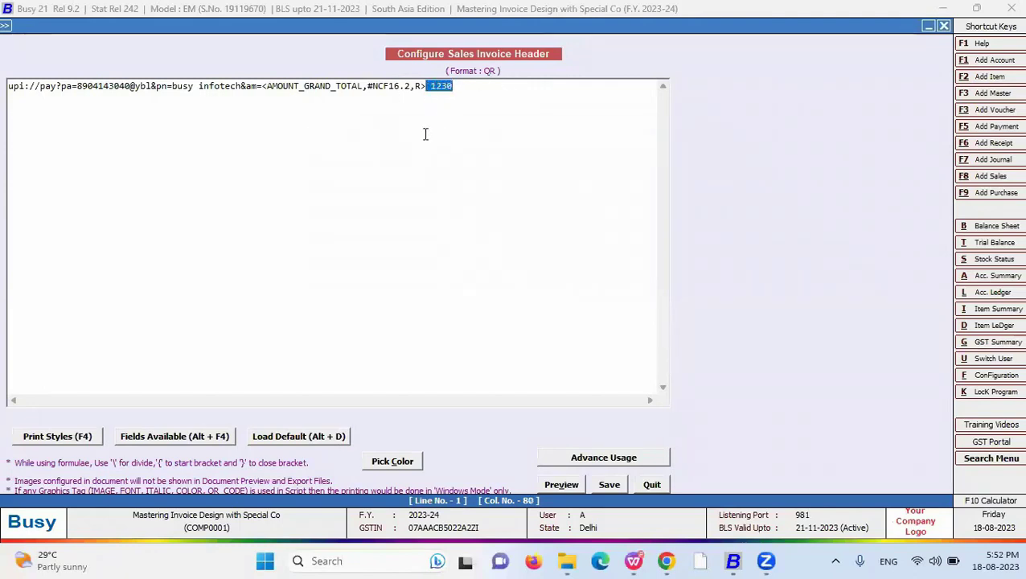
pyautogui.press('Delete')
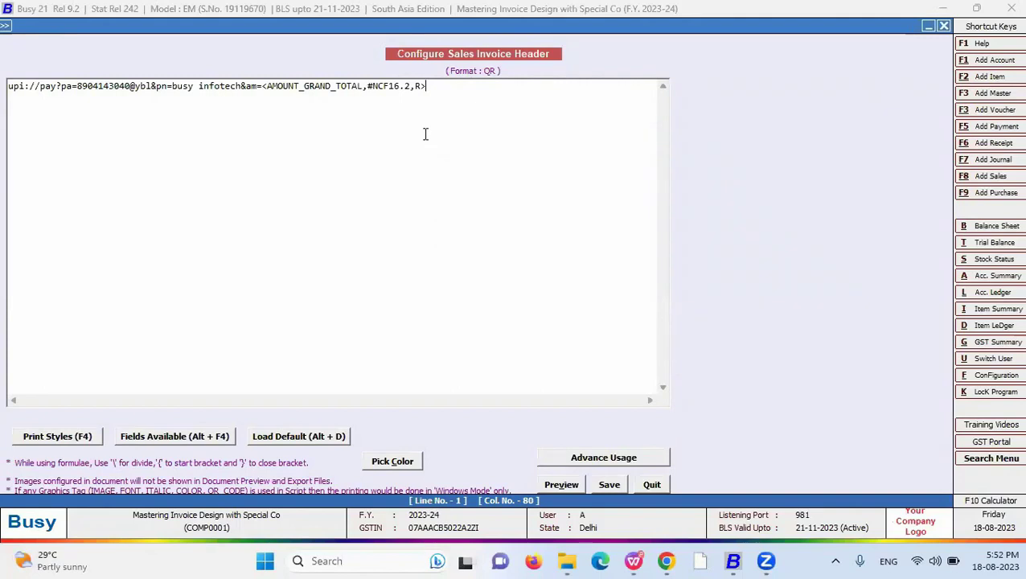
pyautogui.moveTo(368, 86); pyautogui.dragTo(375, 85)
pyautogui.click(436, 89)
pyautogui.write('&')
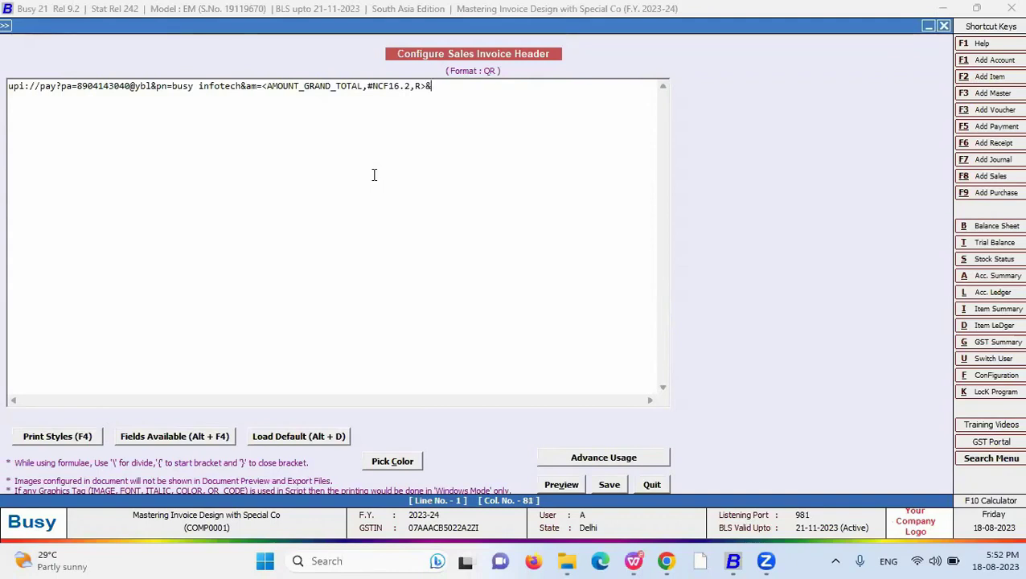
pyautogui.write('tr=')
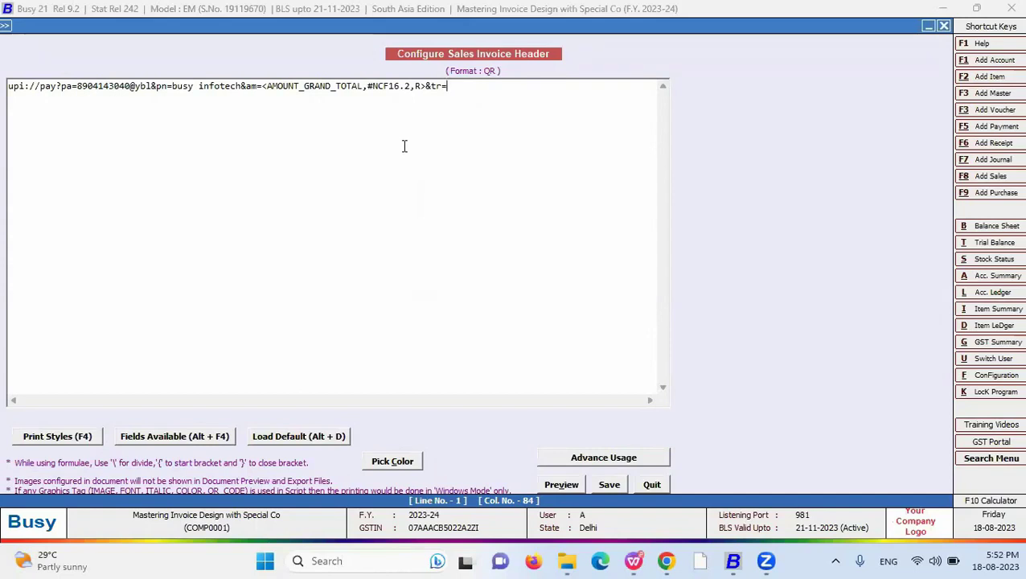
pyautogui.click(160, 439)
# - Insert the VCH/BILL_NO field after &tr= and change its width from 25 to 10
pyautogui.click(721, 68)
pyautogui.click(722, 68)
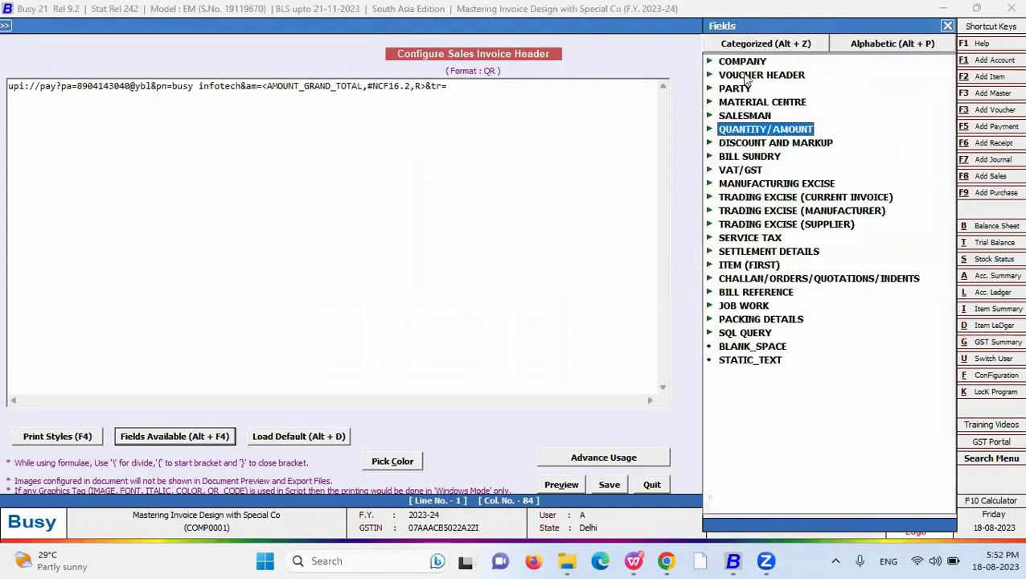
pyautogui.click(878, 45)
pyautogui.write('c')
pyautogui.press('BackSpace')
pyautogui.write('vch')
pyautogui.press('Down')
pyautogui.press('Down')
pyautogui.press('Down')
pyautogui.press('Down')
pyautogui.press('Down')
pyautogui.press('Down')
pyautogui.press('Down')
pyautogui.press('Down')
pyautogui.press('Down')
pyautogui.press('Down')
pyautogui.press('Down')
pyautogui.press('Up')
pyautogui.press('Up')
pyautogui.press('Up')
pyautogui.press('Up')
pyautogui.press('Up')
pyautogui.press('Up')
pyautogui.press('Up')
pyautogui.press('Up')
pyautogui.press('Return')
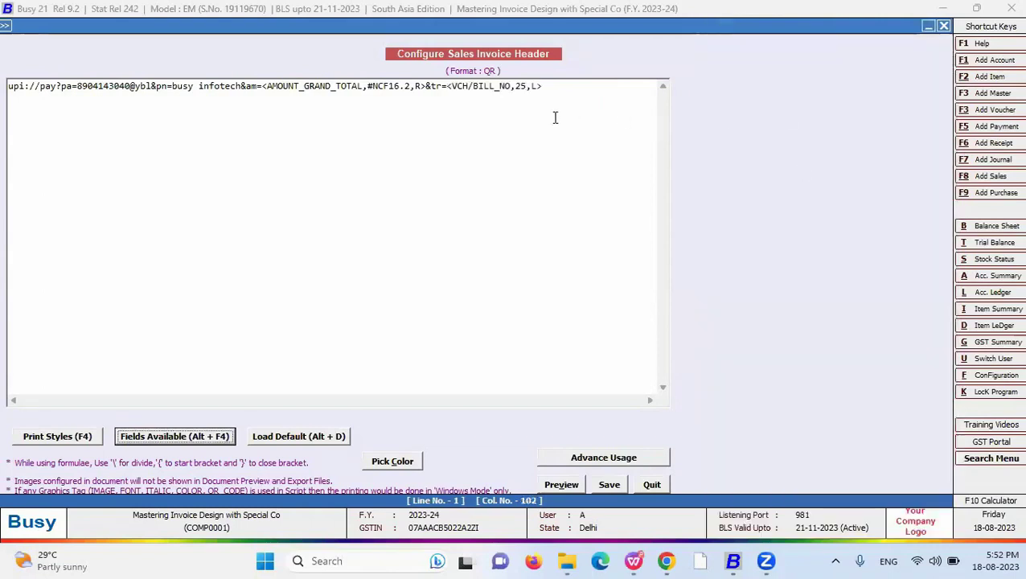
pyautogui.doubleClick(521, 86)
pyautogui.write('10')
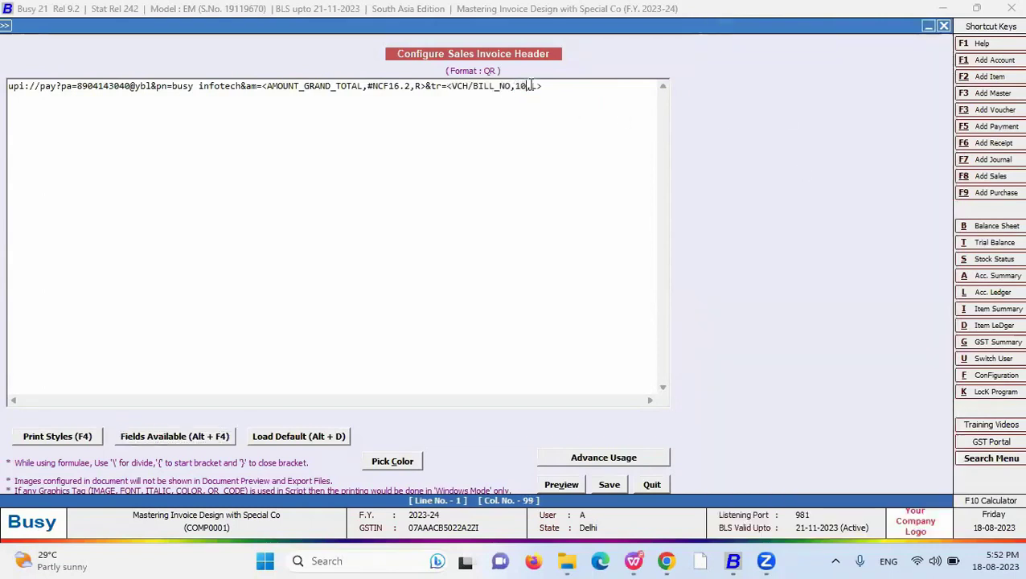
# - Append &cu=INR&MAM=1.00 to the UPI line and save the QR header
pyautogui.click(561, 86)
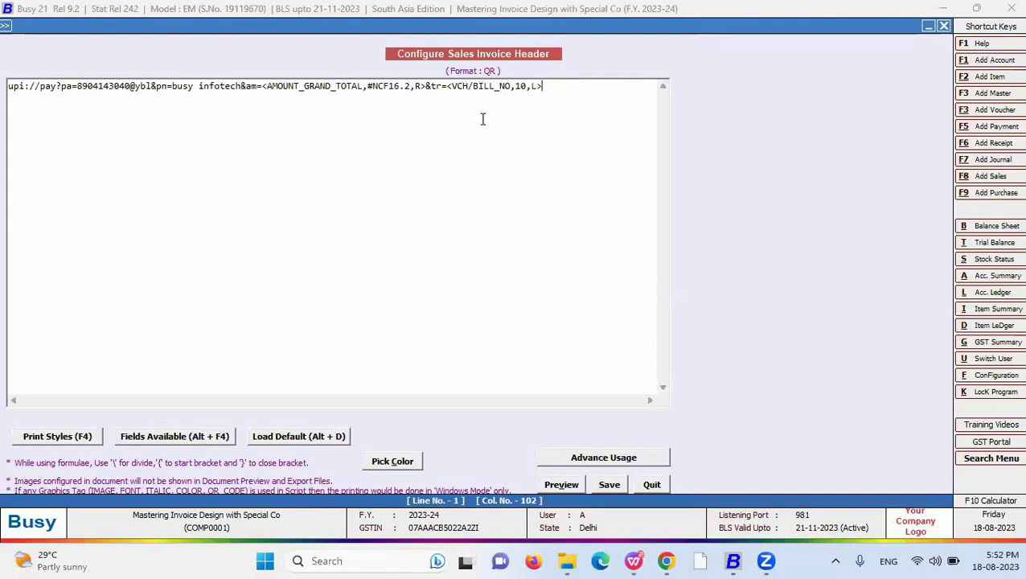
pyautogui.write('&cu=INR&MAM=1.00')
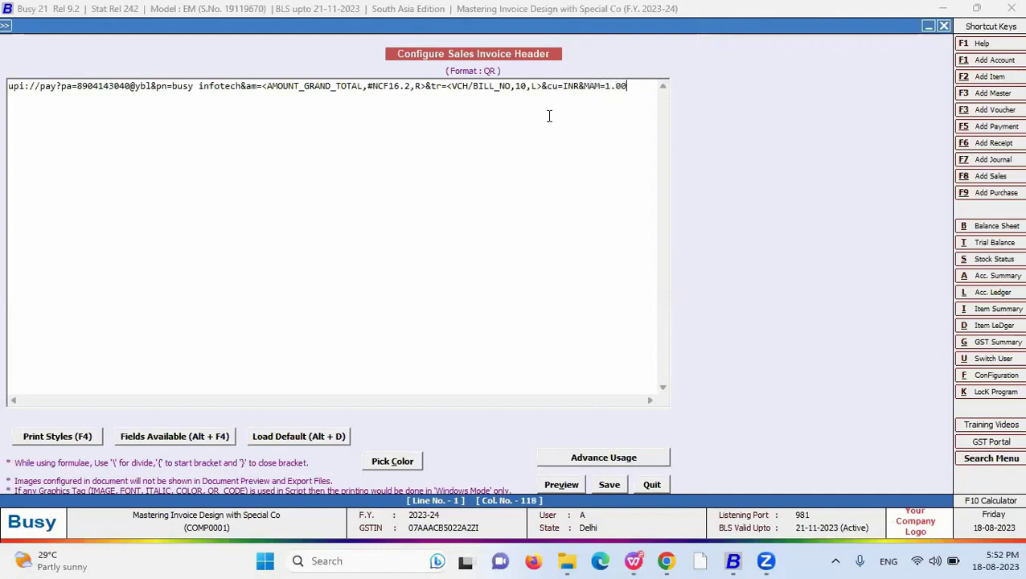
pyautogui.hotkey('shift', 'Left')
pyautogui.hotkey('shift', 'Left')
pyautogui.hotkey('shift', 'Left')
pyautogui.hotkey('shift', 'Left')
pyautogui.hotkey('shift', 'Left')
pyautogui.hotkey('shift', 'Left')
pyautogui.hotkey('shift', 'Left')
pyautogui.hotkey('shift', 'Left')
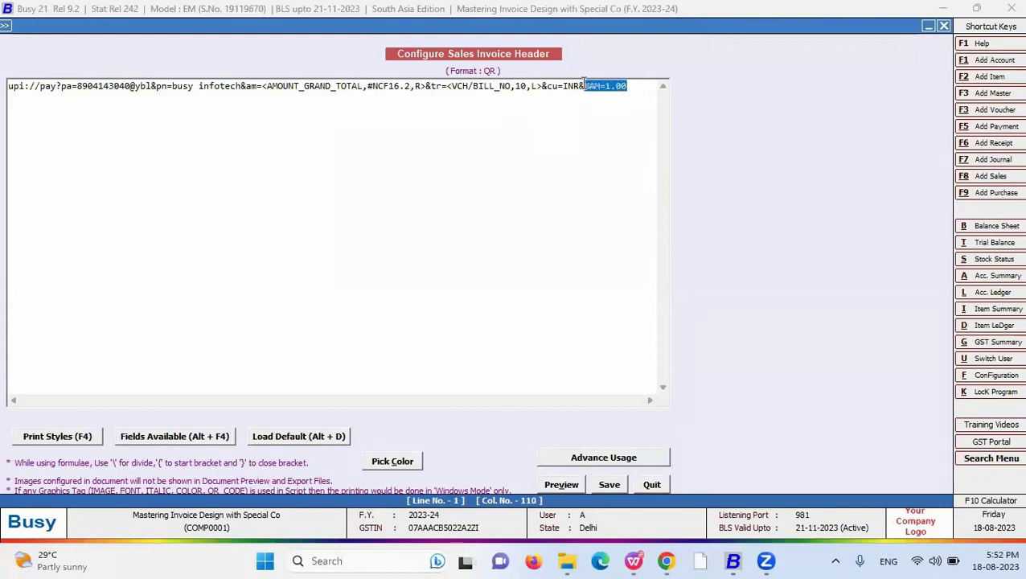
pyautogui.click(636, 86)
pyautogui.hotkey('ctrl', 'a')
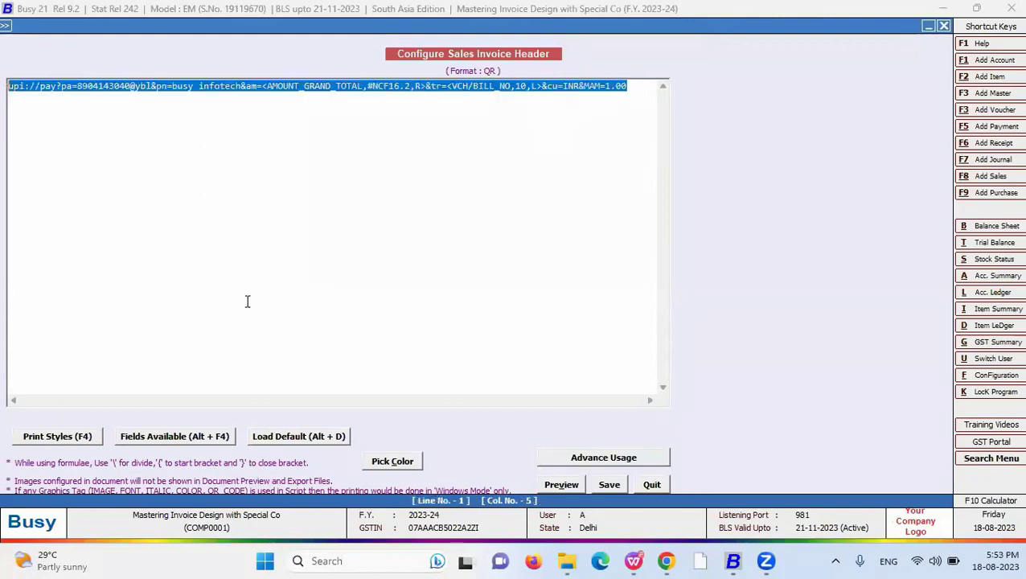
pyautogui.click(612, 484)
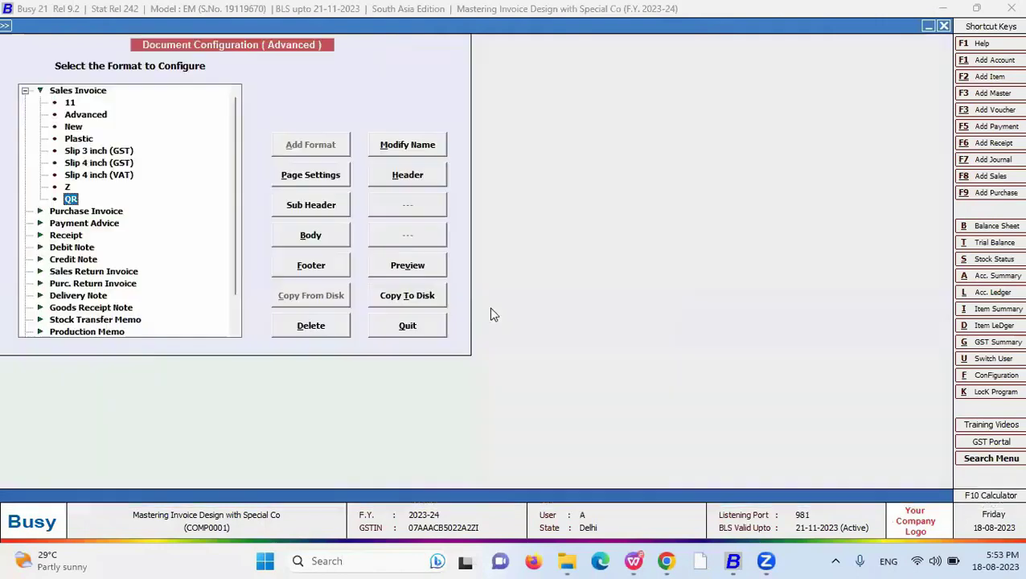
pyautogui.click(91, 152)
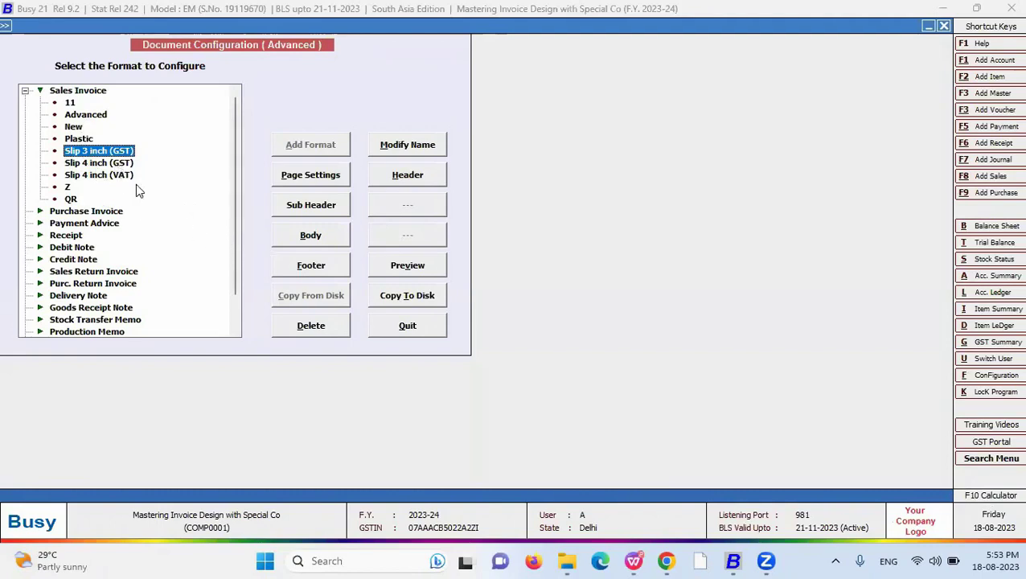
pyautogui.click(314, 268)
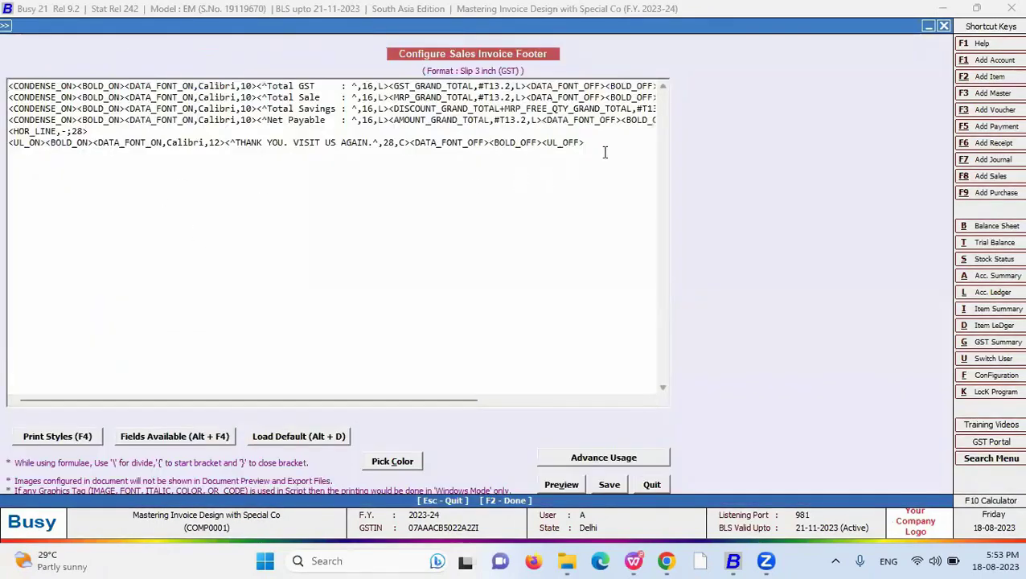
# - Clear the Slip 3 inch (GST) footer and insert a QR_CODE tag naming the QR format
pyautogui.moveTo(161, 197); pyautogui.dragTo(24, 48)
pyautogui.press('Delete')
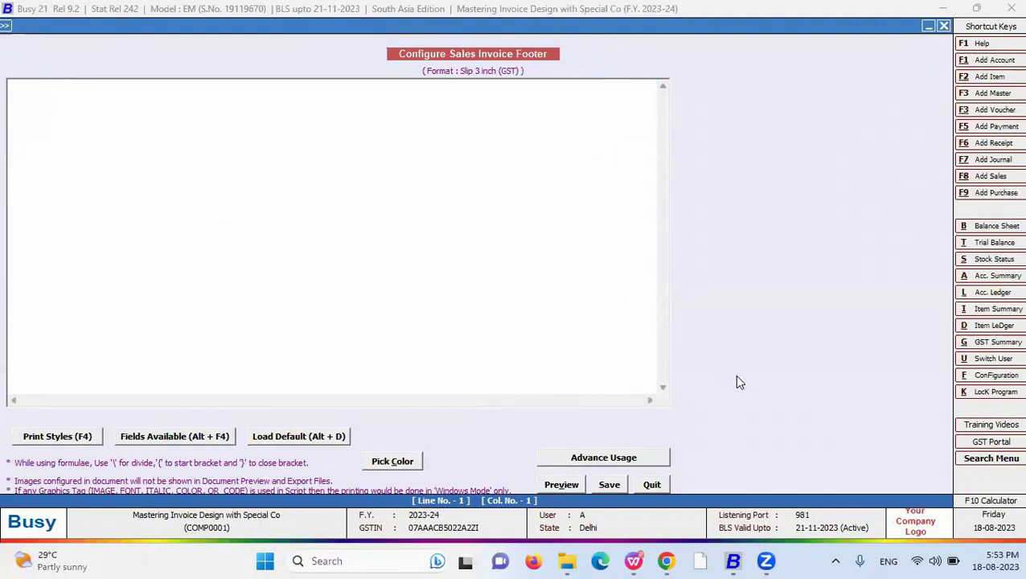
pyautogui.press('F4')
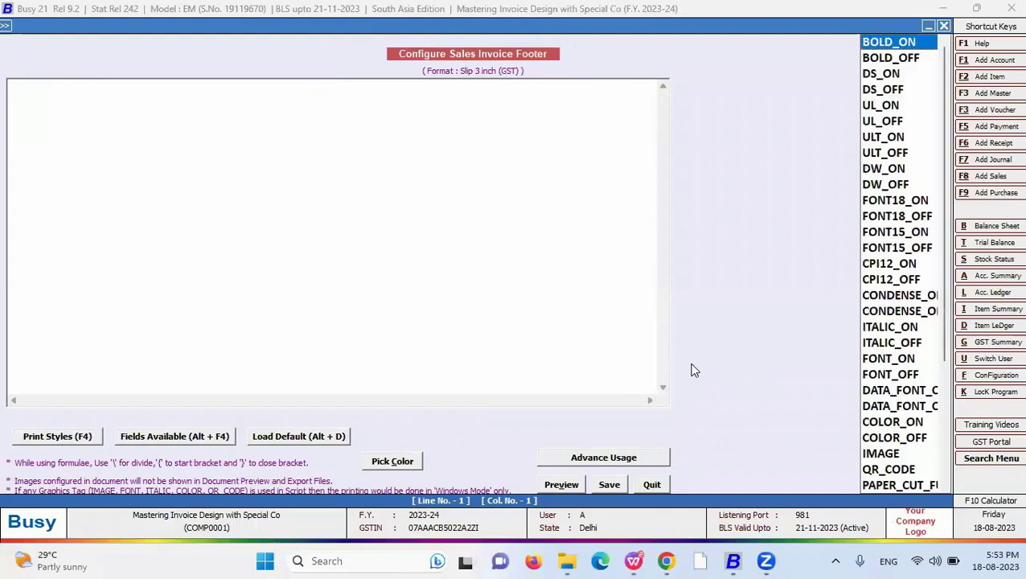
pyautogui.press('q')
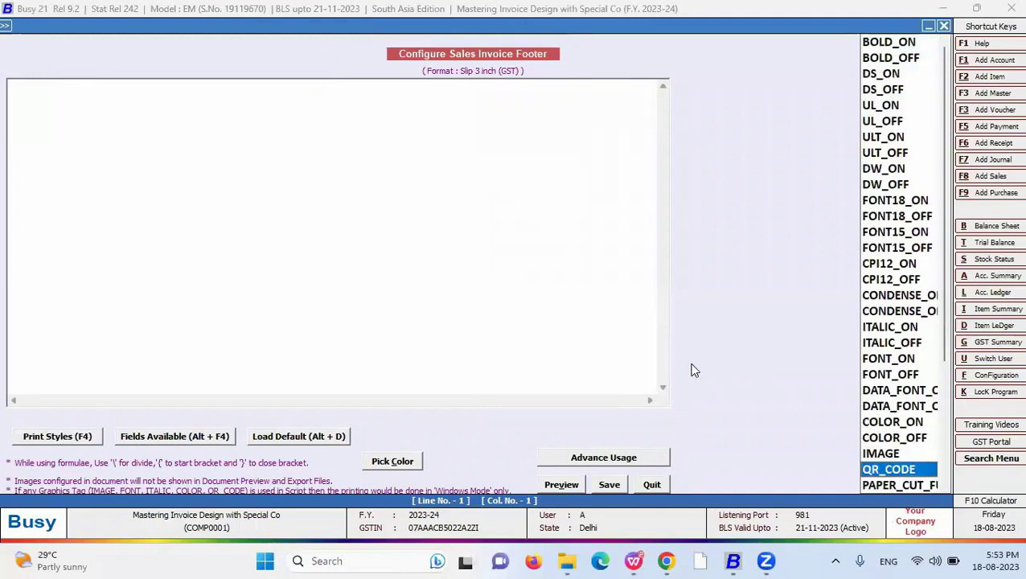
pyautogui.press('Return')
pyautogui.moveTo(125, 87); pyautogui.dragTo(64, 87)
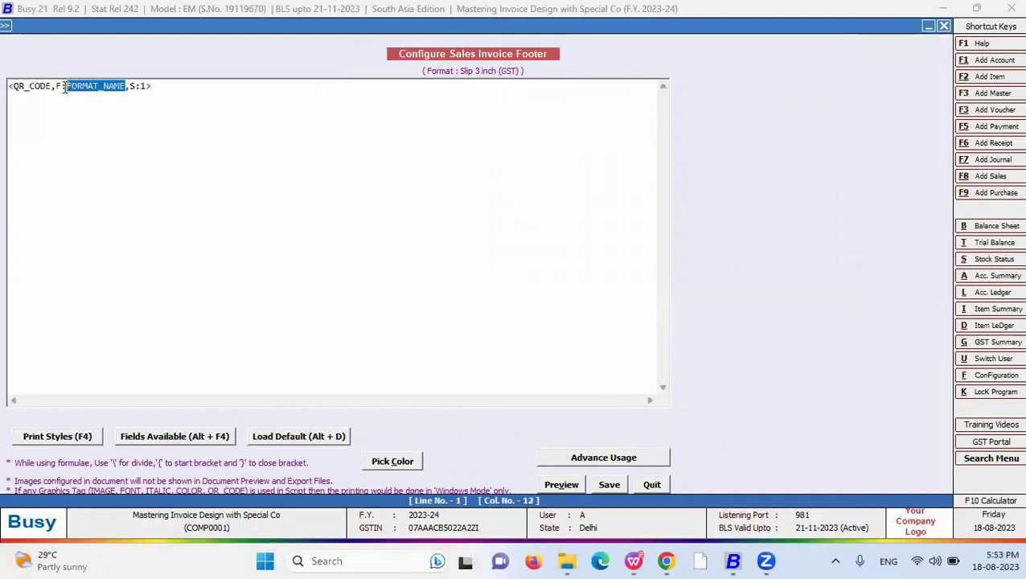
pyautogui.write('QR')
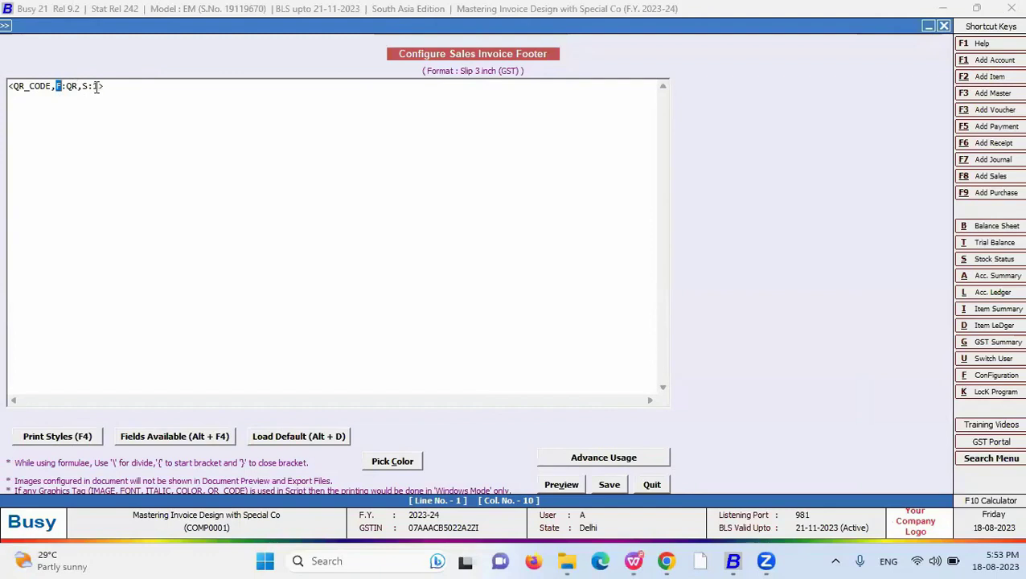
# - Set the QR_CODE tag to F:QR with size 1.5 and save the footer
pyautogui.doubleClick(57, 85)
pyautogui.click(61, 85)
pyautogui.press('Delete')
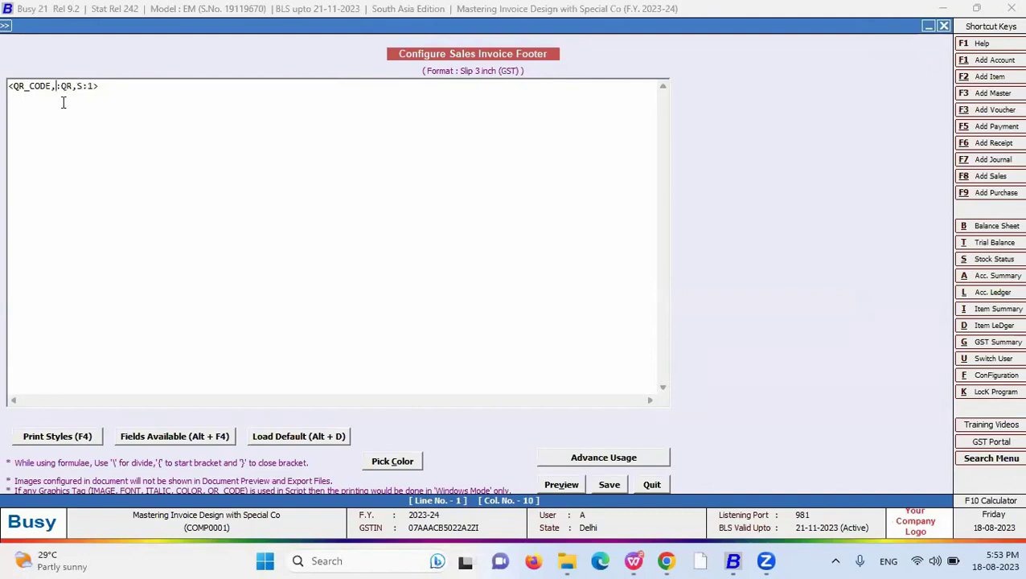
pyautogui.write('F')
pyautogui.click(96, 87)
pyautogui.press('Right')
pyautogui.write('.5')
pyautogui.click(609, 485)
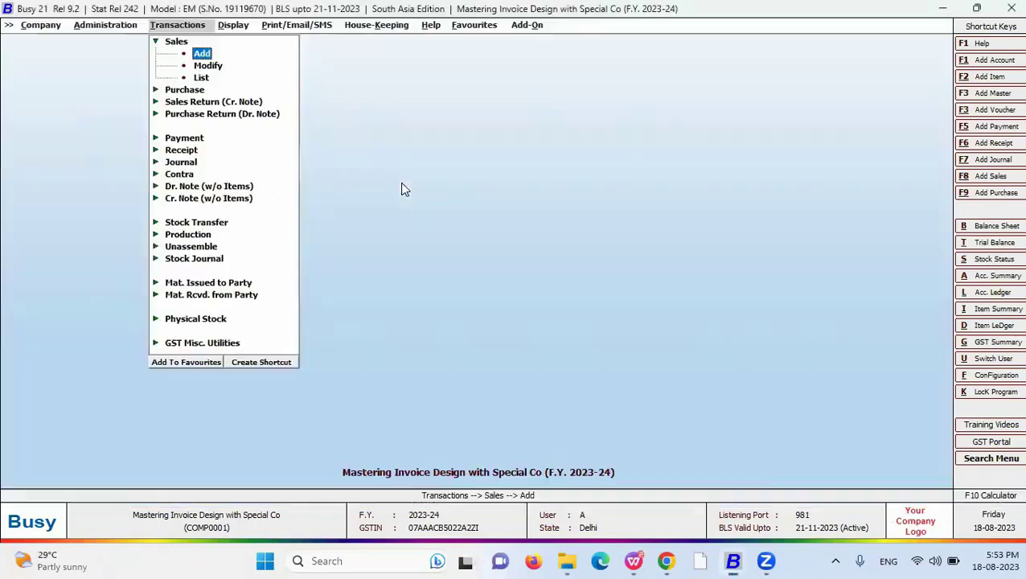
# - Preview sales voucher 4 printed in the Slip 3 inch (GST) format
pyautogui.press('Down')
pyautogui.press('Down')
pyautogui.press('Up')
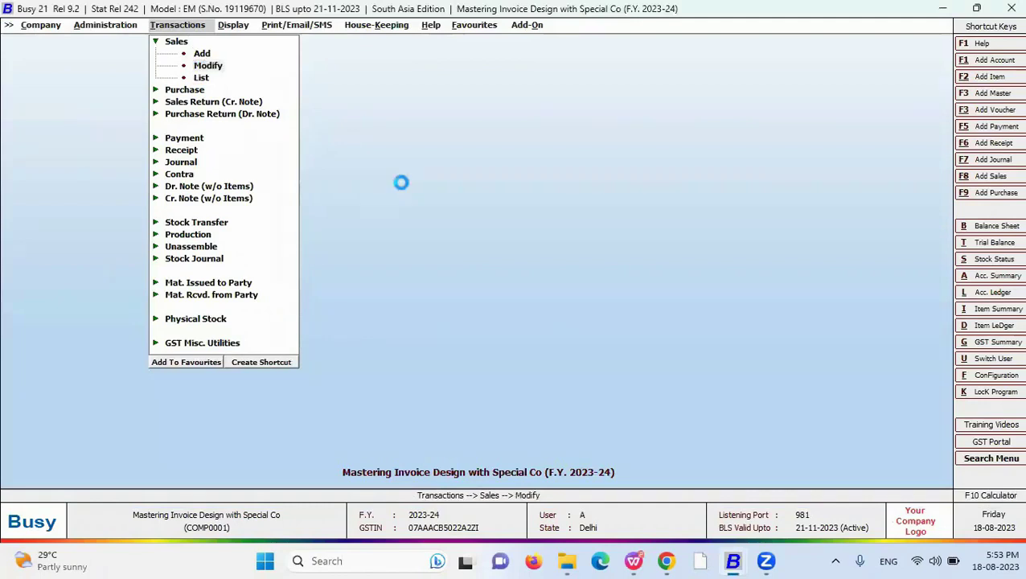
pyautogui.press('Return')
pyautogui.press('Return')
pyautogui.press('Return')
pyautogui.press('Return')
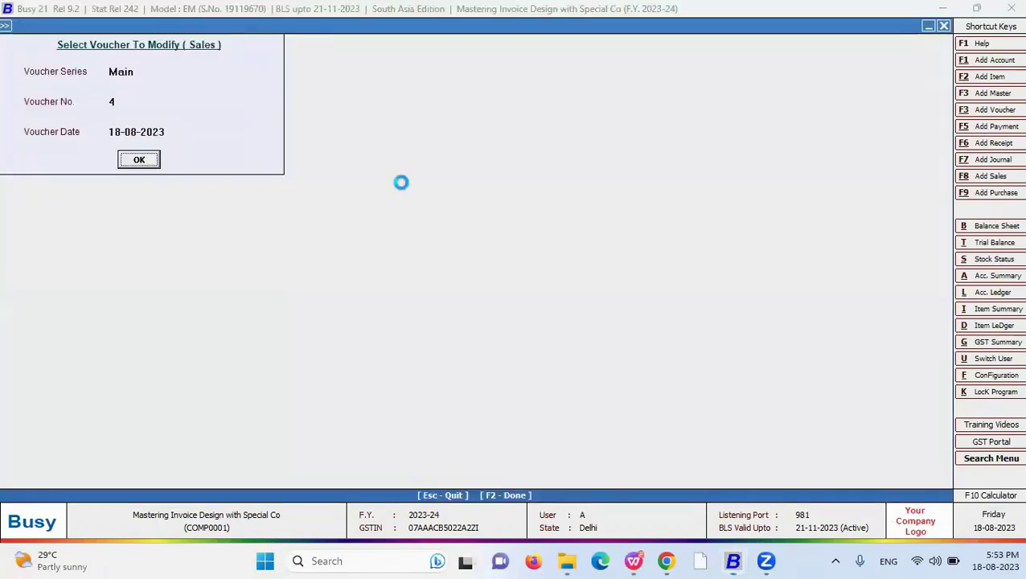
pyautogui.hotkey('alt', 'p')
pyautogui.press('Return')
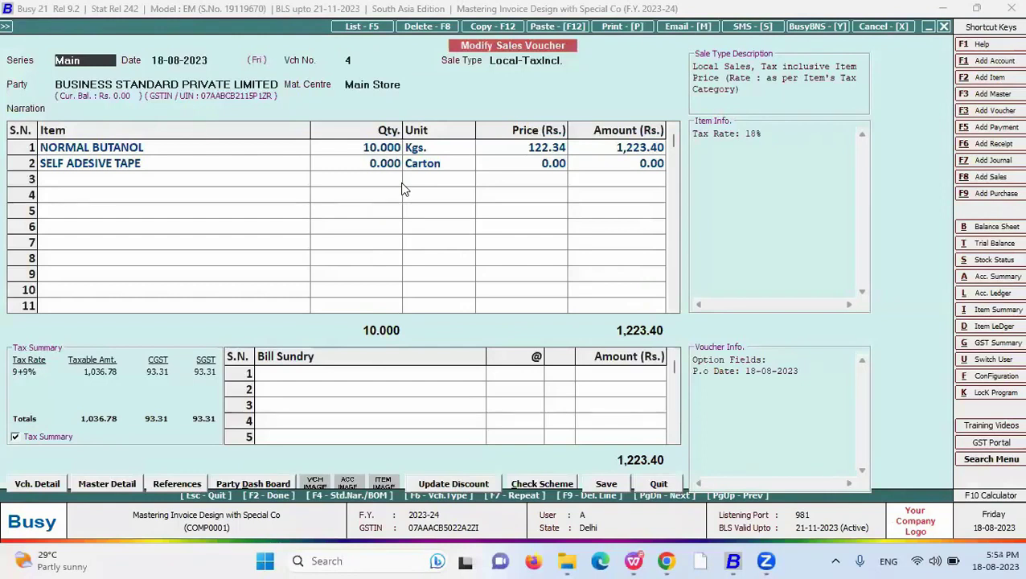
pyautogui.press('Down')
pyautogui.press('Down')
pyautogui.press('Down')
pyautogui.press('Down')
pyautogui.press('Down')
pyautogui.press('Down')
pyautogui.press('Return')
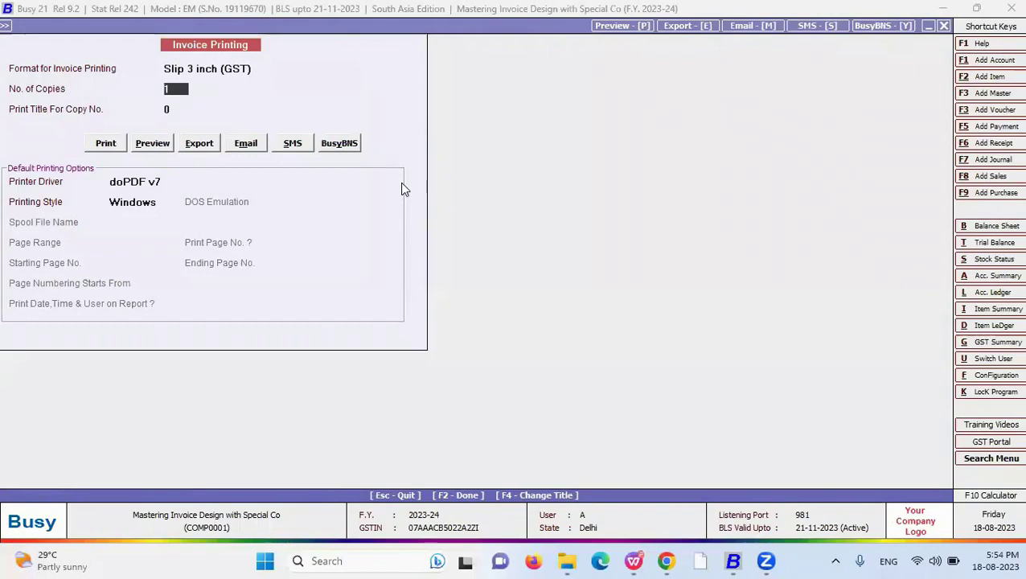
pyautogui.hotkey('alt', 'p')
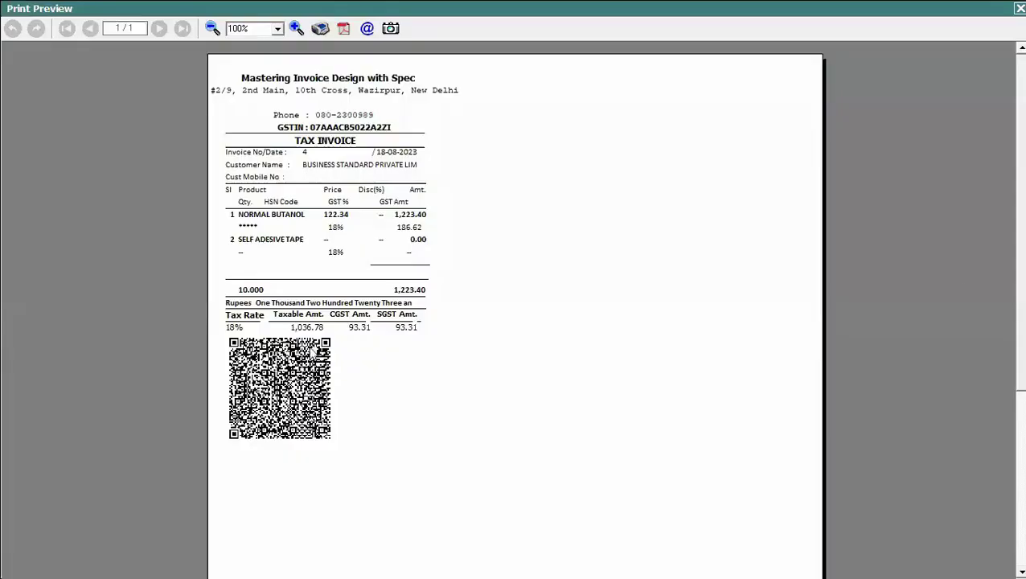
# - Zoom the preview to 300% to check the footer QR code, return to 120%, and close it
pyautogui.click(242, 28)
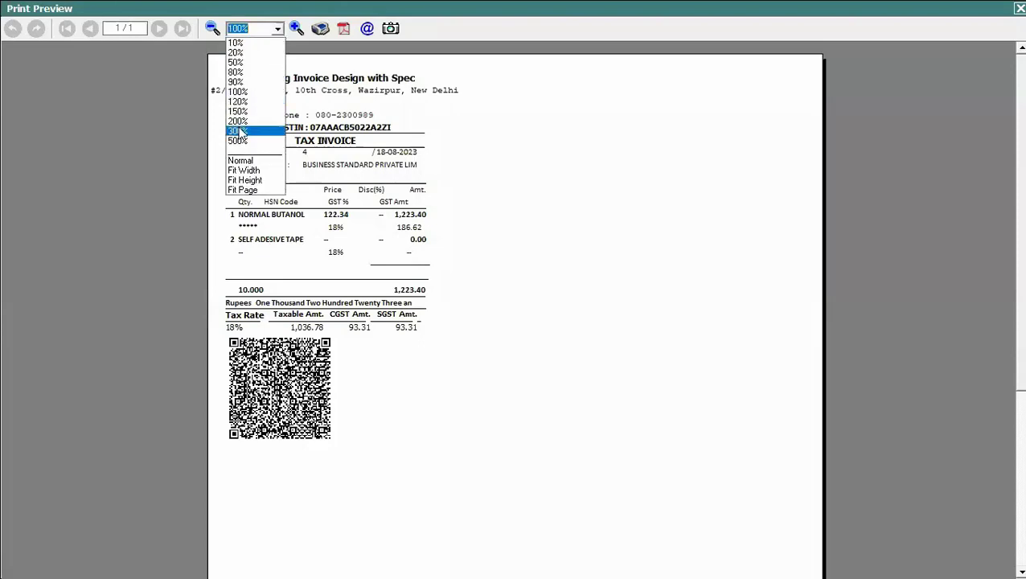
pyautogui.click(239, 131)
pyautogui.scroll(-10, 515, 322)
pyautogui.scroll(8, 515, 309)
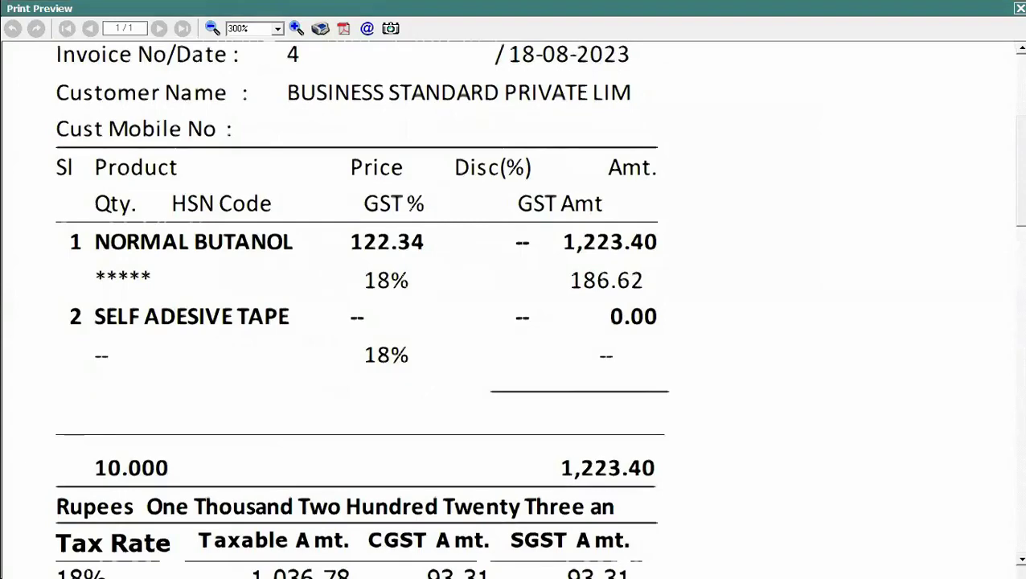
pyautogui.scroll(1, 514, 309)
pyautogui.scroll(2, 515, 308)
pyautogui.scroll(-8, 515, 308)
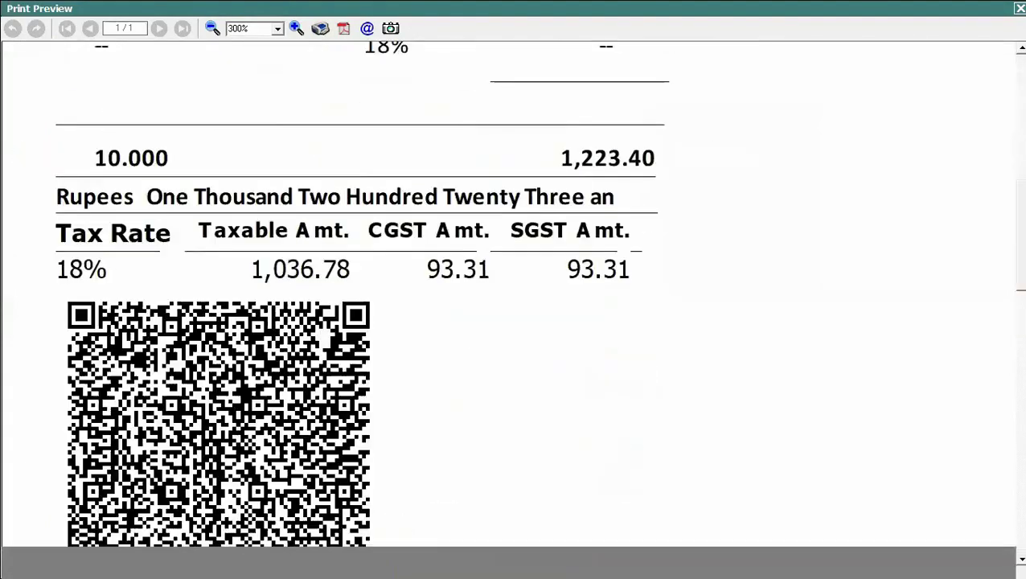
pyautogui.scroll(2, 515, 309)
pyautogui.scroll(3, 515, 309)
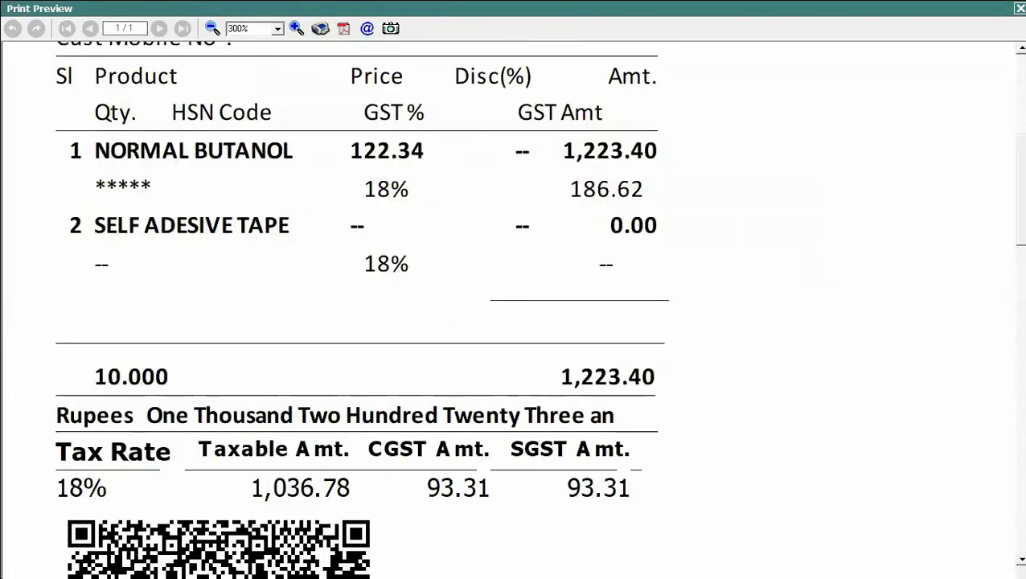
pyautogui.click(277, 28)
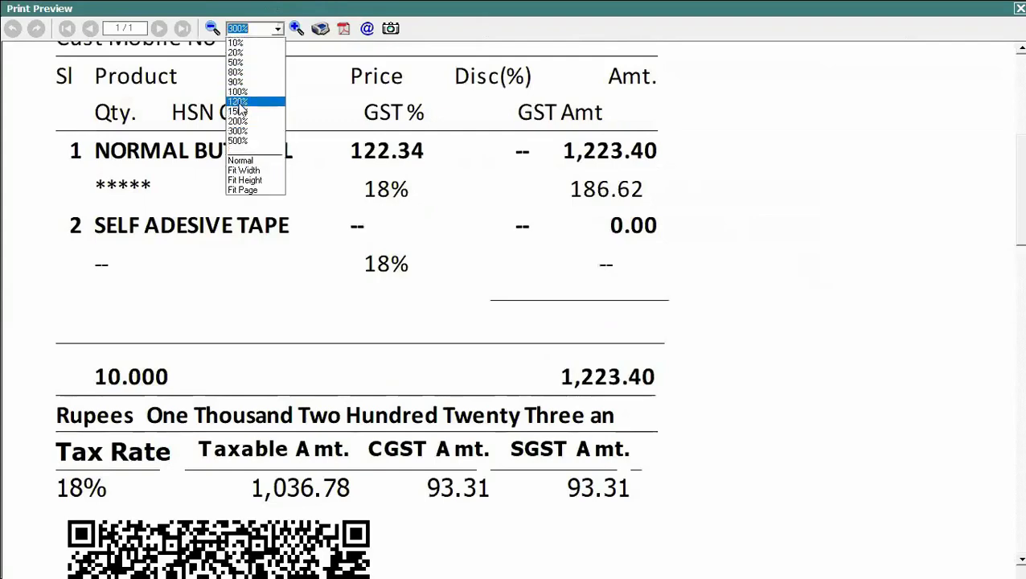
pyautogui.click(250, 101)
pyautogui.scroll(4, 515, 309)
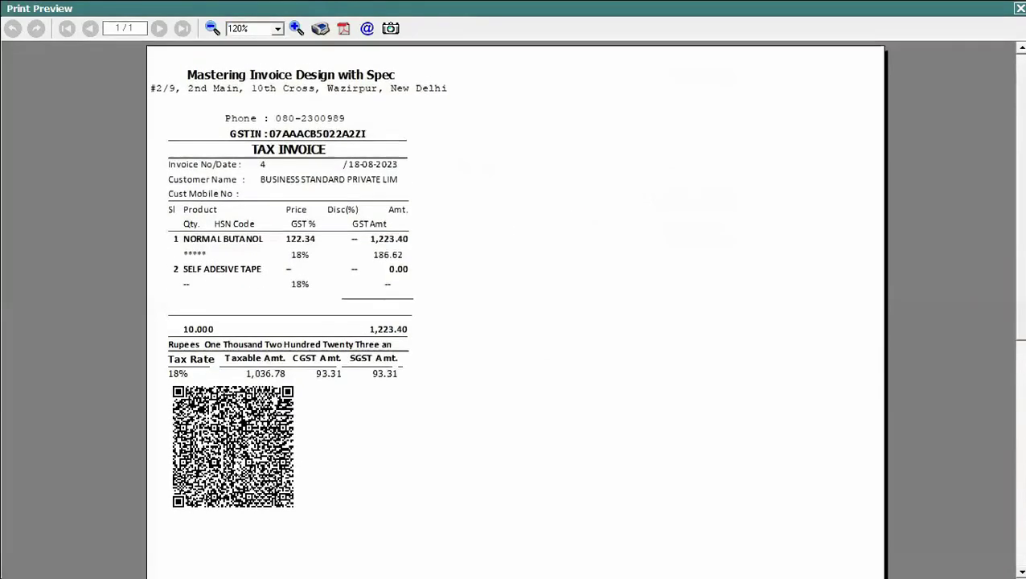
pyautogui.press('Escape')
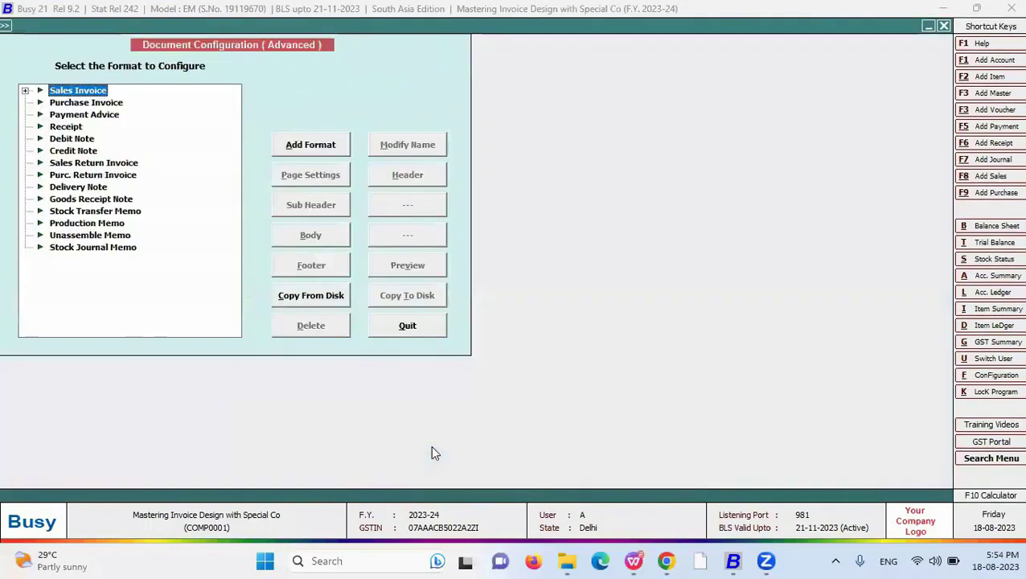
# - Insert a QR_CODE tag into the New sales invoice format's footer
pyautogui.press('Right')
pyautogui.press('Down')
pyautogui.press('Down')
pyautogui.press('Down')
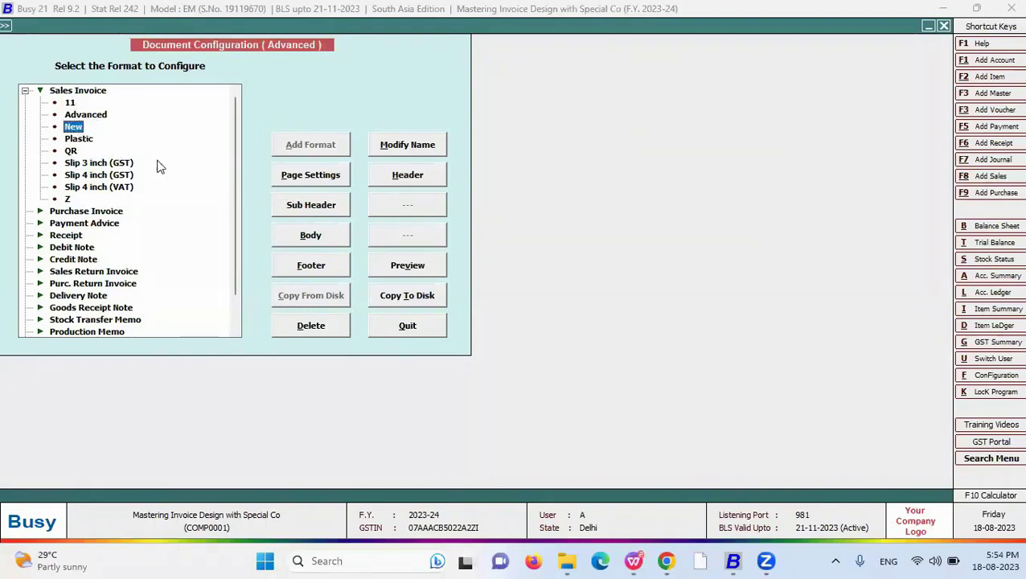
pyautogui.click(310, 262)
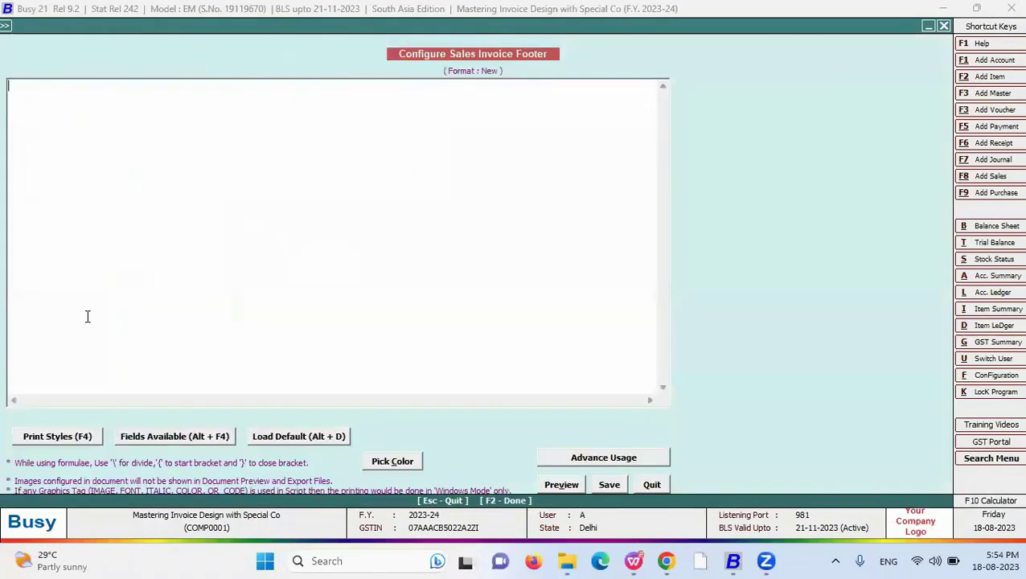
pyautogui.click(61, 436)
pyautogui.press('q')
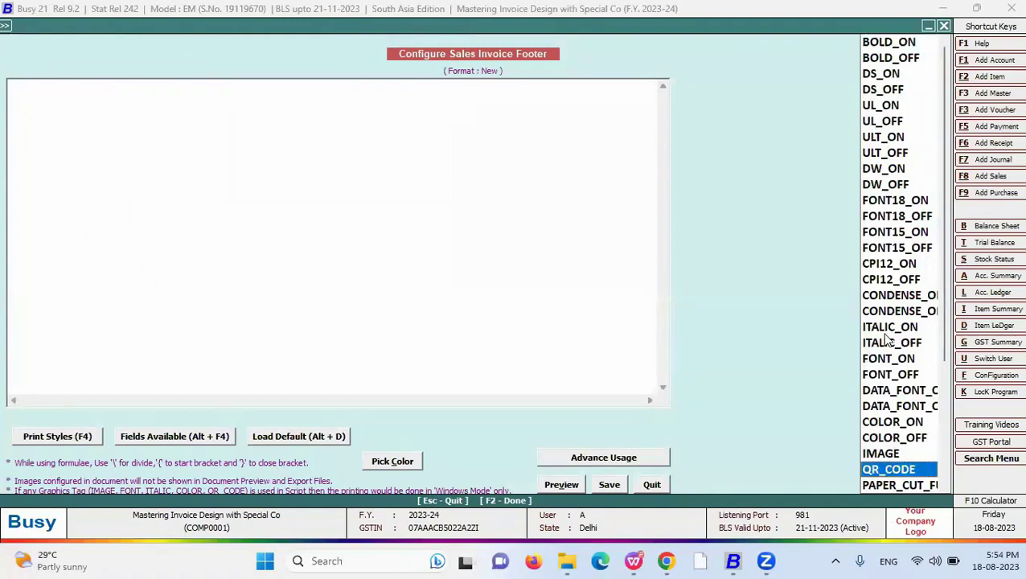
pyautogui.press('Return')
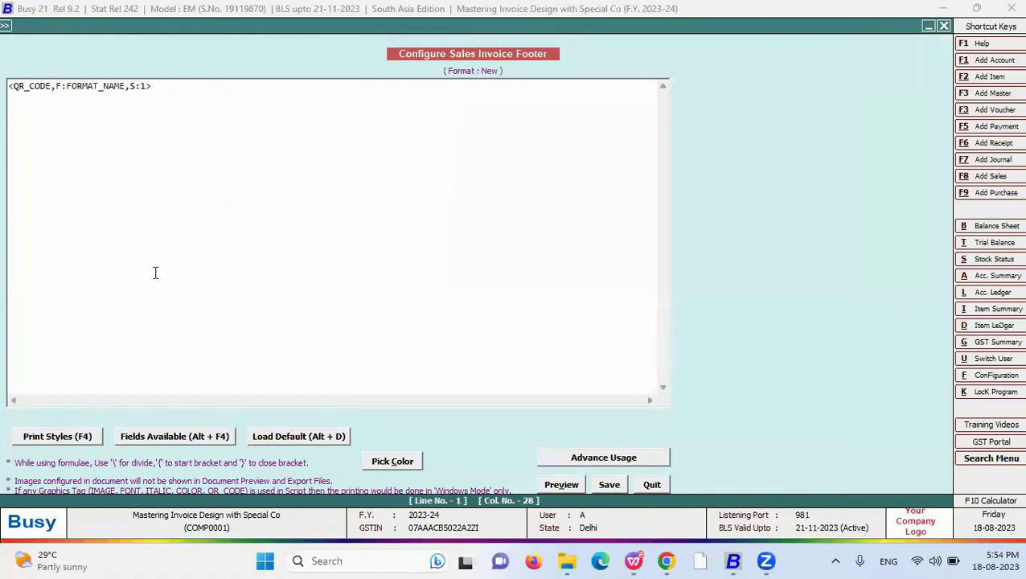
pyautogui.doubleClick(58, 87)
pyautogui.write('T')
pyautogui.moveTo(66, 87); pyautogui.dragTo(127, 86)
pyautogui.press('Delete')
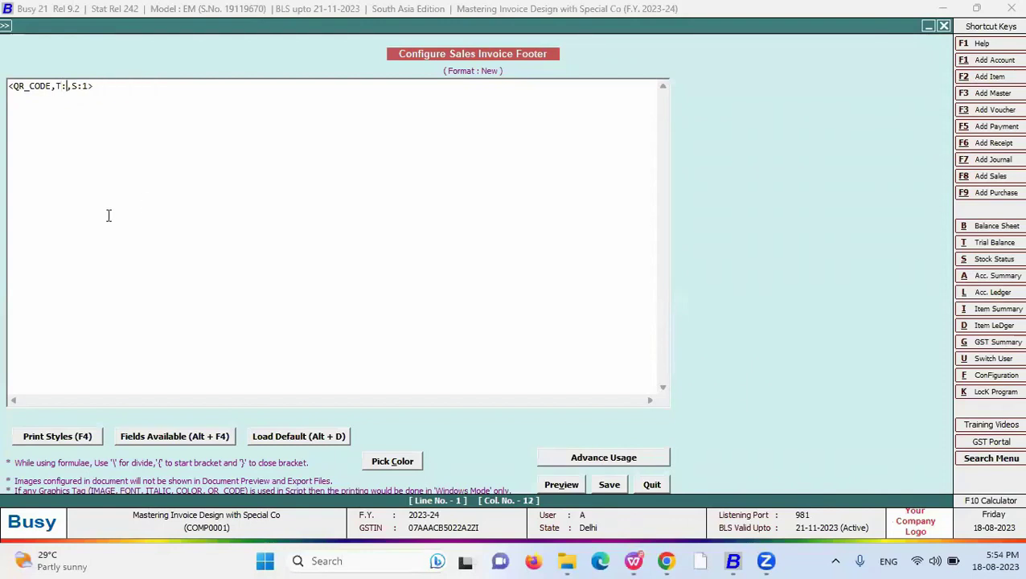
pyautogui.press('Delete')
pyautogui.press('Delete')
pyautogui.press('Delete')
pyautogui.press('Delete')
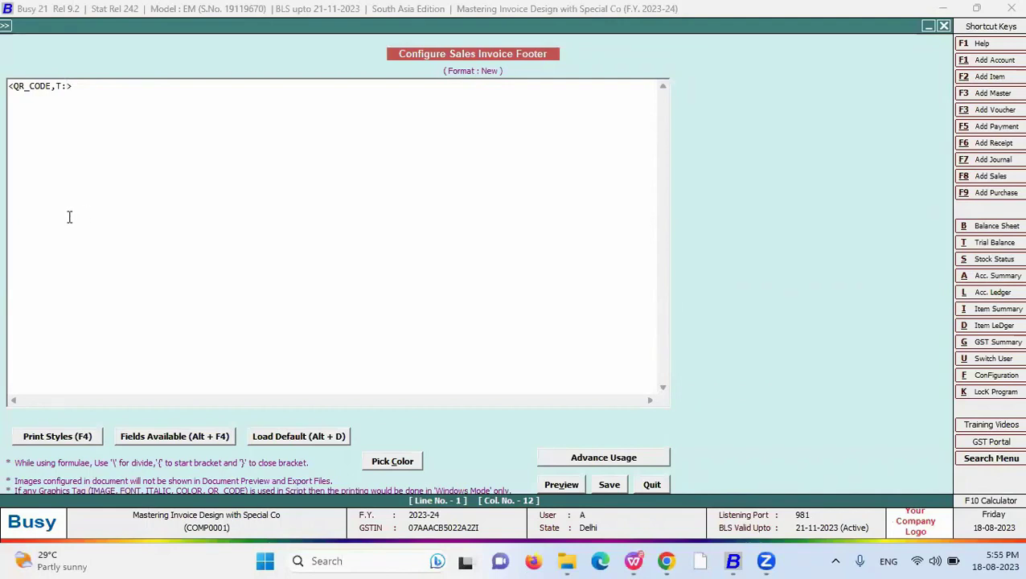
pyautogui.write('www.busy')
pyautogui.write('.in')
pyautogui.moveTo(151, 87); pyautogui.dragTo(7, 78)
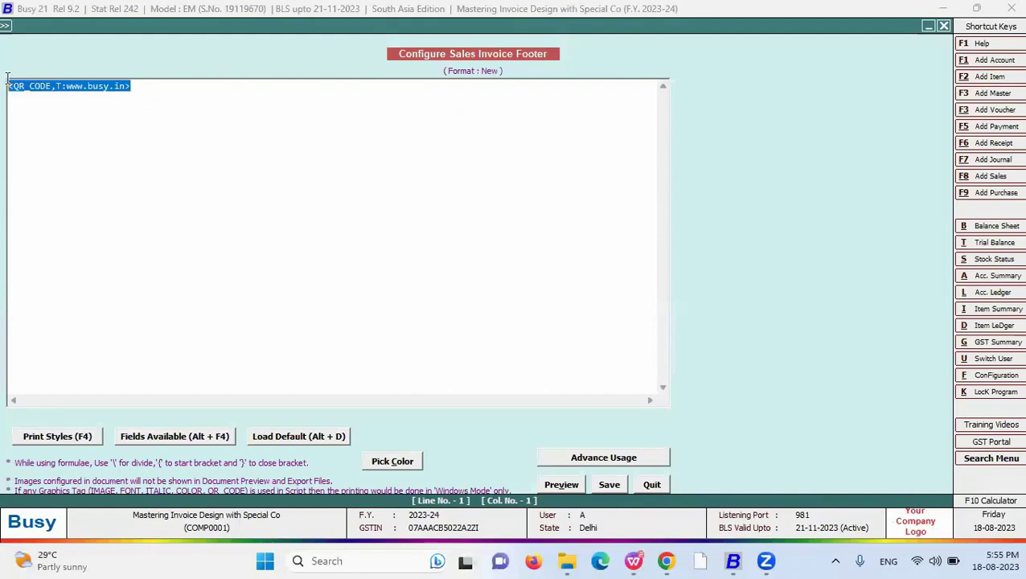
pyautogui.click(609, 485)
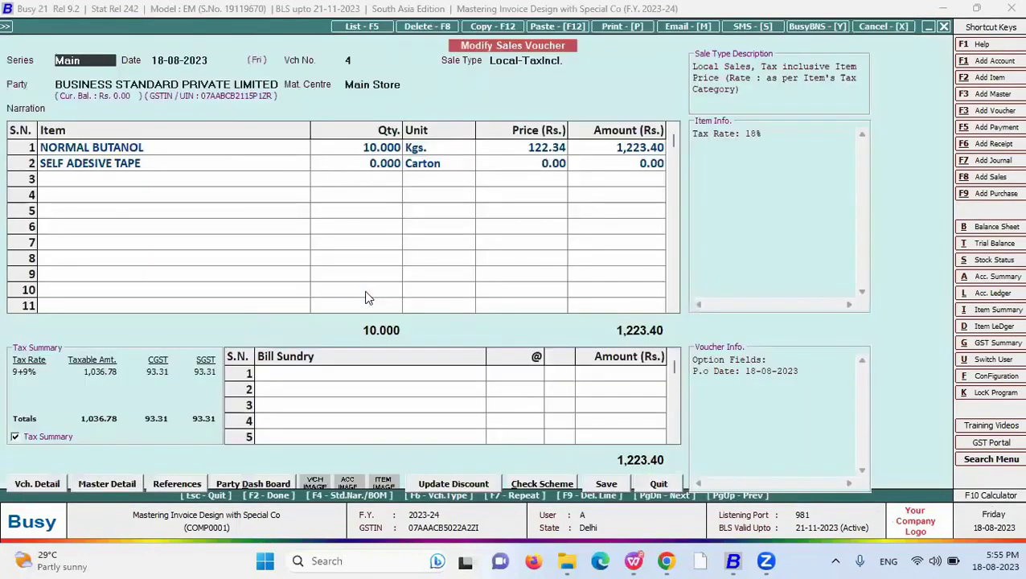
# - Preview sales voucher 4 in the New format, then advance to the closing help-desk slide
pyautogui.press('Escape')
pyautogui.press('Return')
pyautogui.press('Return')
pyautogui.press('Return')
pyautogui.hotkey('alt', 'p')
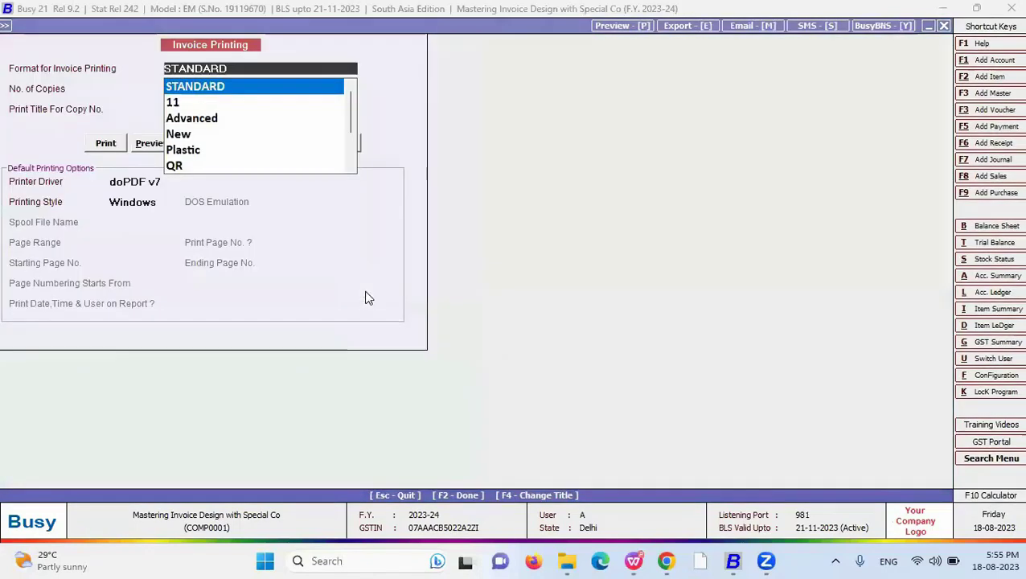
pyautogui.press('Down')
pyautogui.press('Down')
pyautogui.press('Down')
pyautogui.press('Return')
pyautogui.hotkey('alt', 'p')
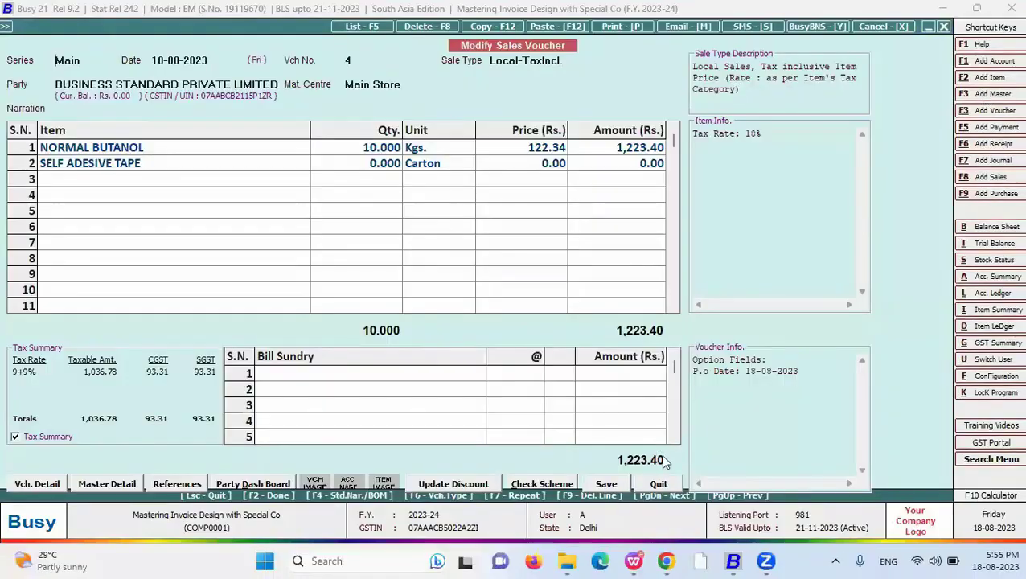
pyautogui.click(593, 472)
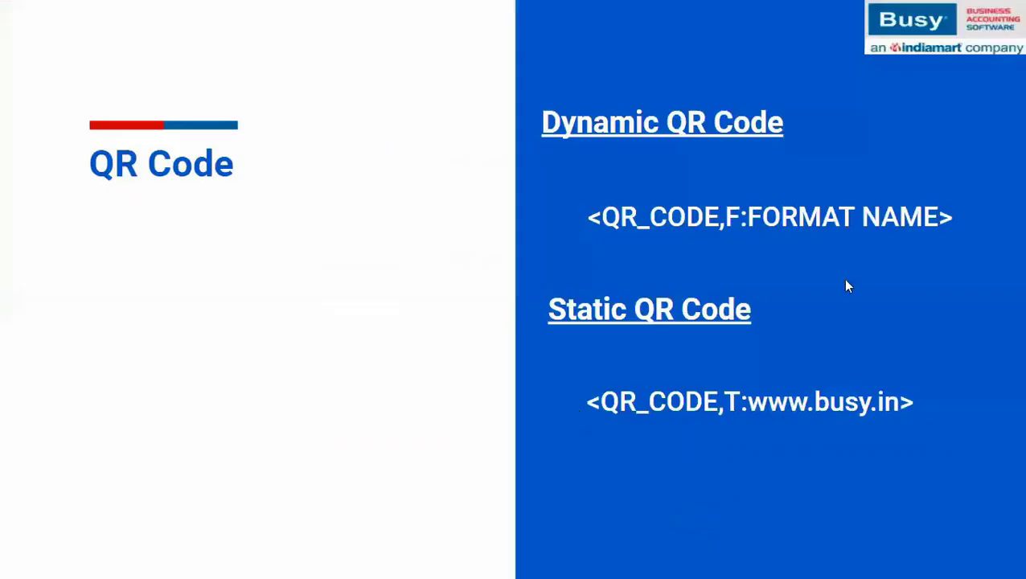
pyautogui.click(884, 347)
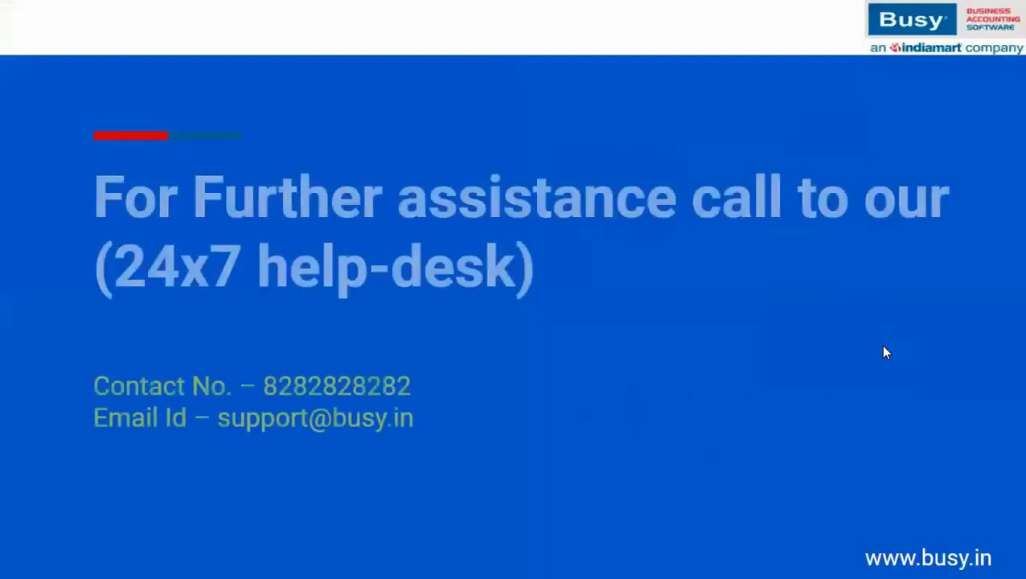